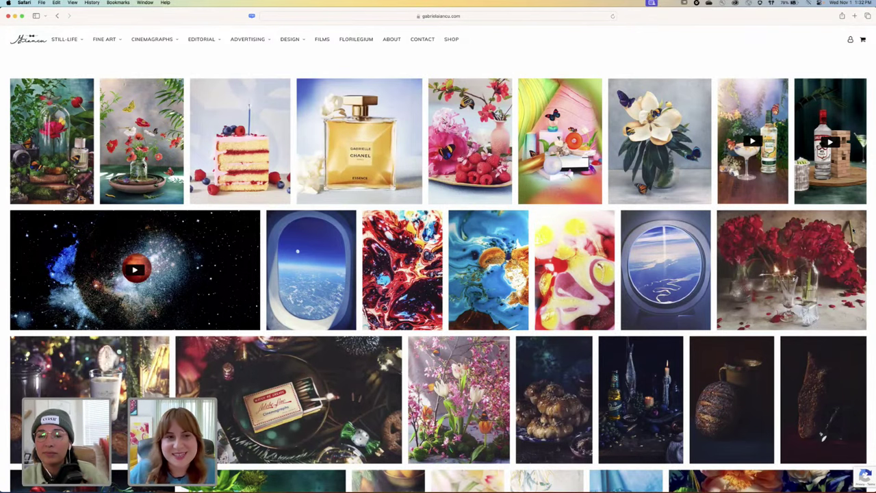
Scroll down the Safari portfolio gallery and back up, then switch to Lightroom Classic's Airplane folder grid.
scroll(438, 274, "down", 2)
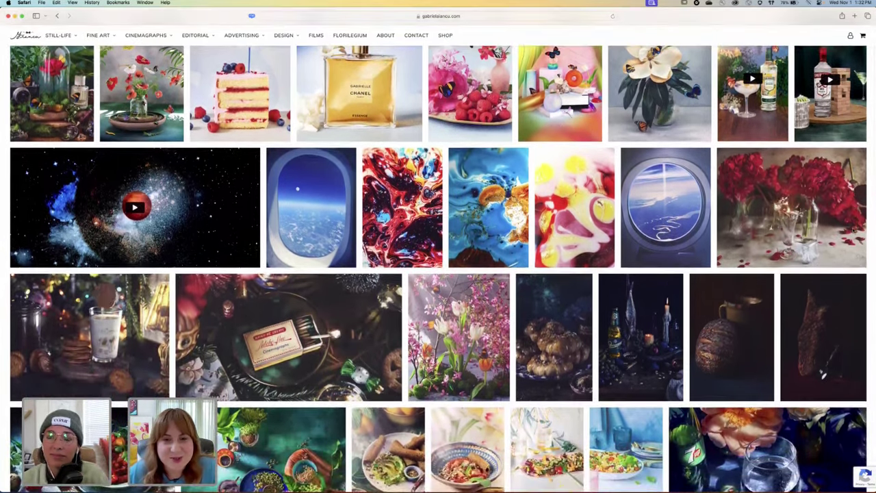
scroll(852, 231, "down", 3)
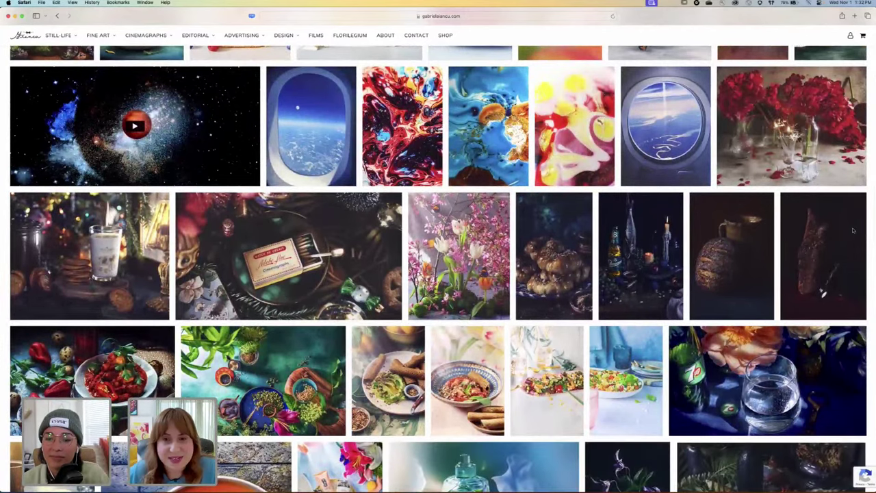
scroll(853, 230, "down", 2)
scroll(852, 231, "down", 2)
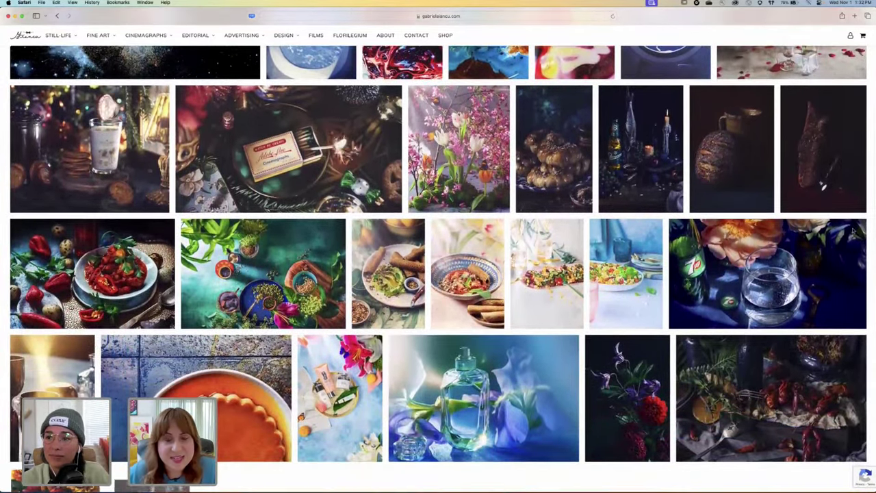
scroll(853, 230, "down", 2)
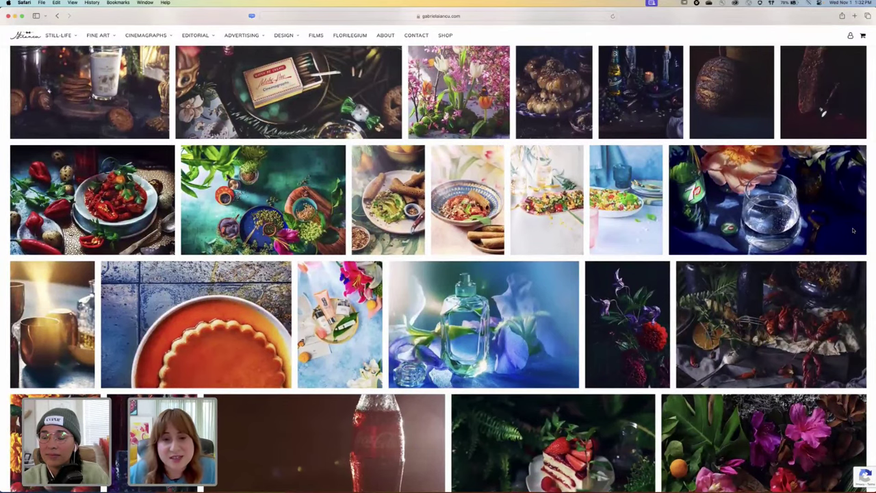
scroll(853, 231, "down", 3)
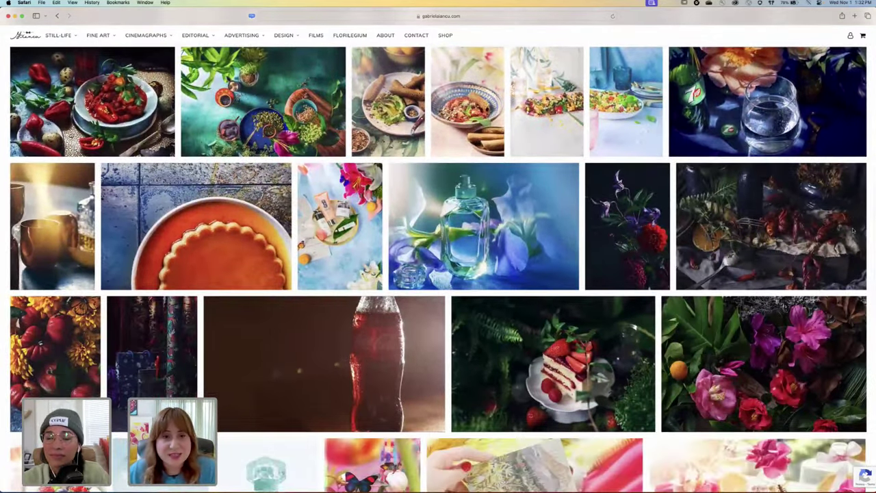
scroll(438, 267, "down", 1)
scroll(438, 267, "down", 2)
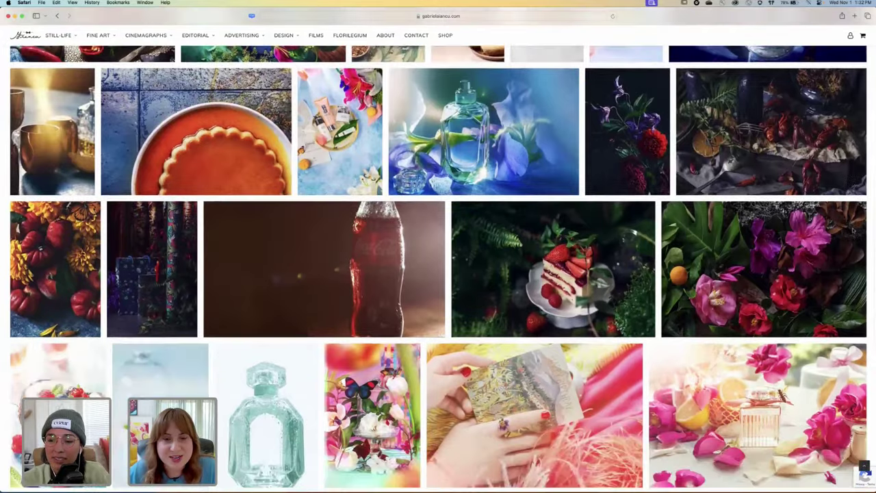
scroll(853, 231, "down", 2)
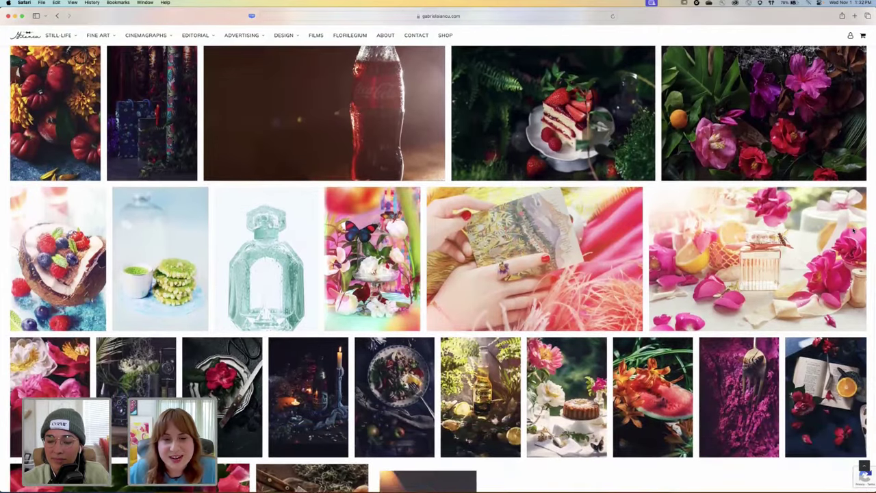
scroll(853, 231, "down", 3)
scroll(853, 230, "down", 2)
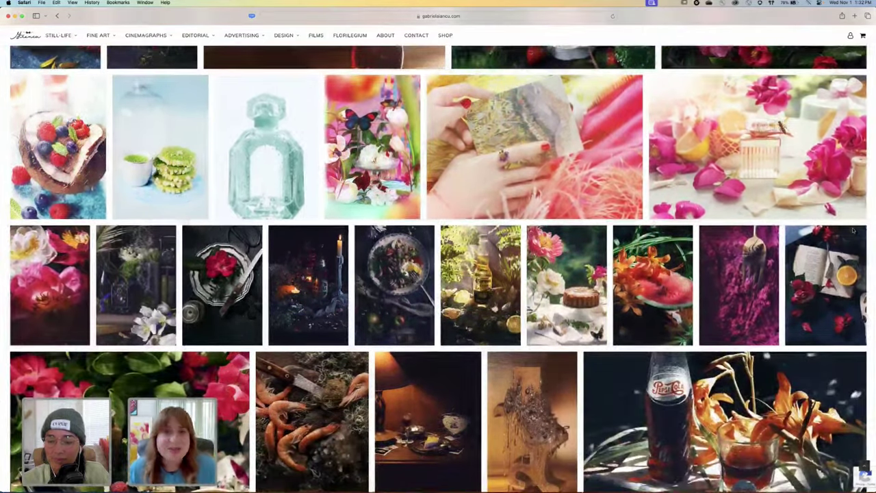
scroll(854, 230, "down", 3)
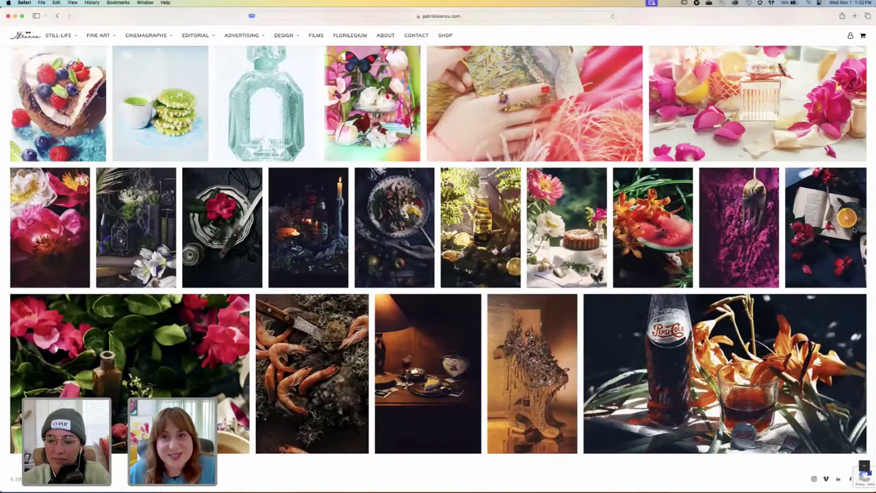
scroll(853, 230, "up", 10)
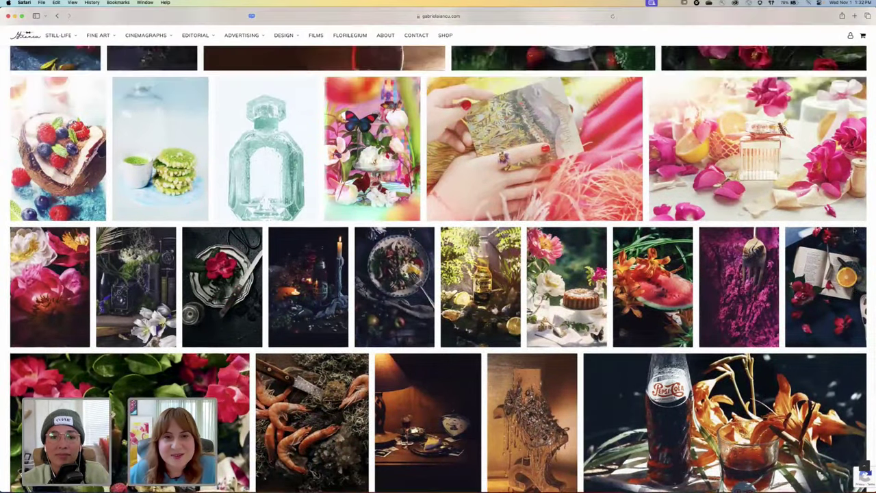
scroll(853, 230, "up", 12)
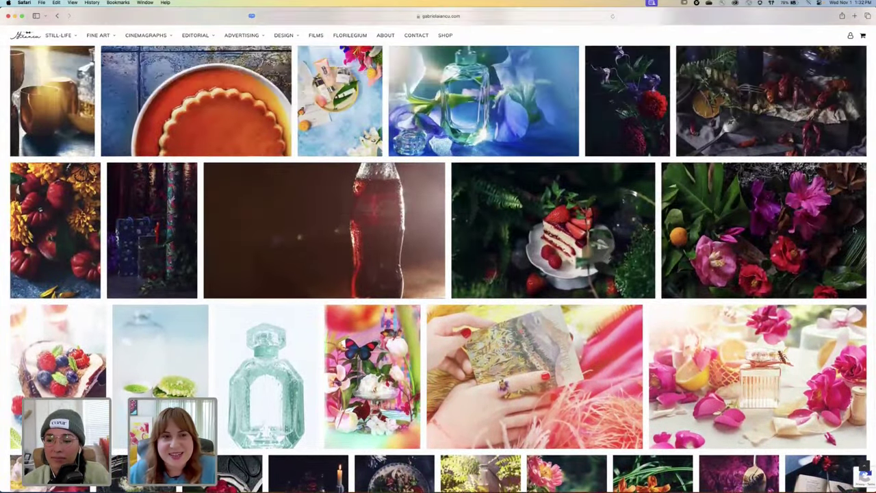
scroll(853, 231, "up", 13)
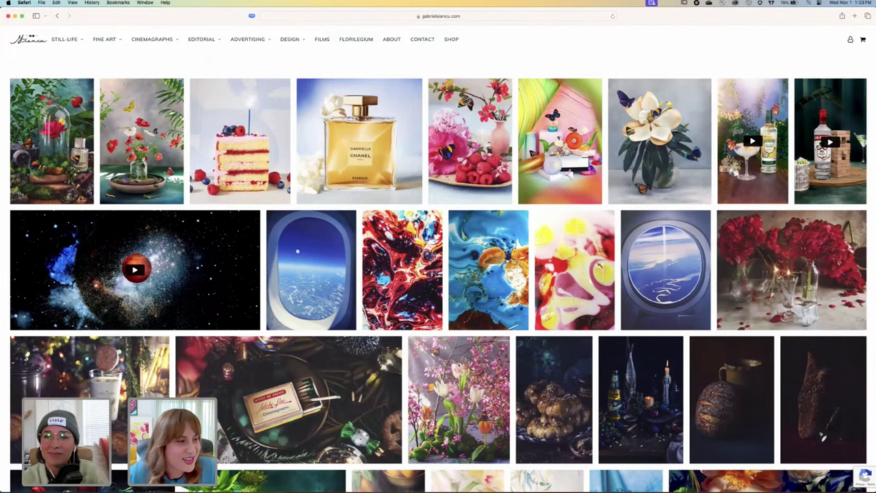
key("super+Tab")
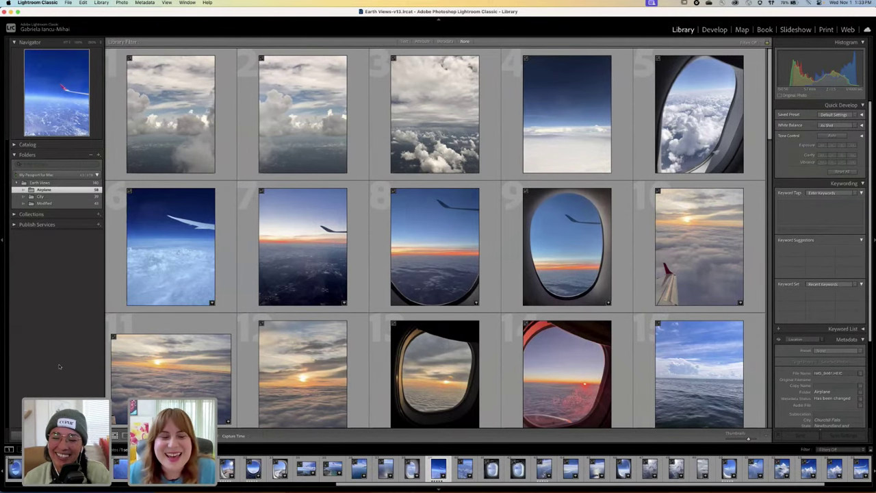
scroll(146, 369, "down", 3)
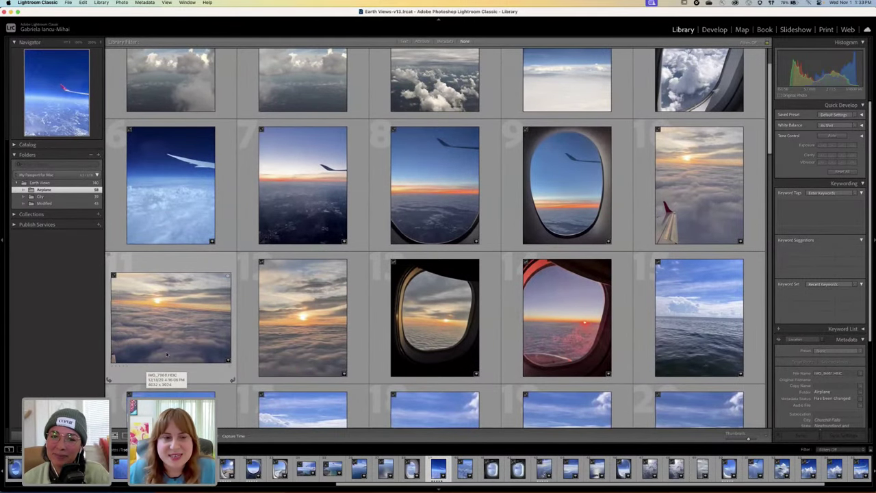
scroll(151, 363, "down", 4)
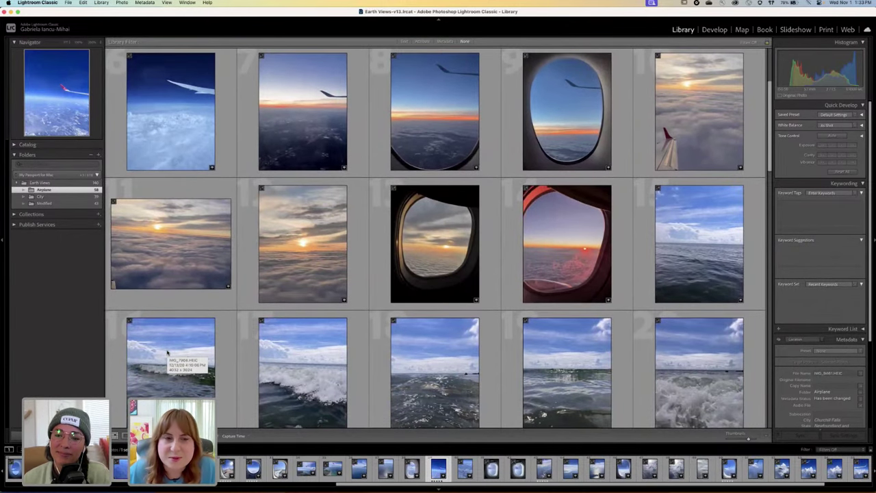
scroll(167, 351, "down", 2)
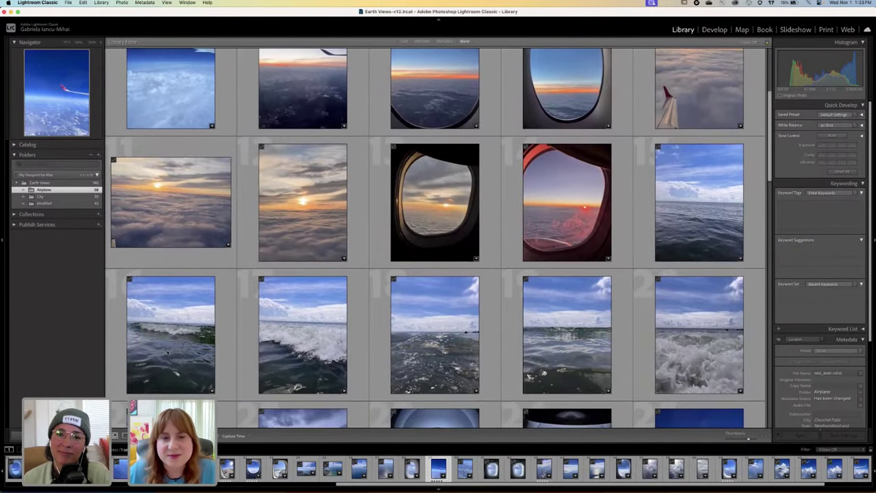
scroll(167, 351, "down", 5)
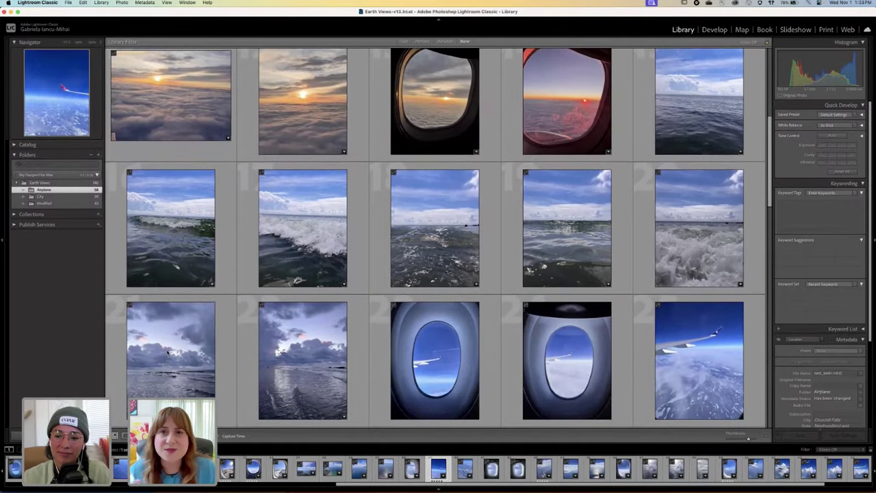
scroll(167, 352, "down", 4)
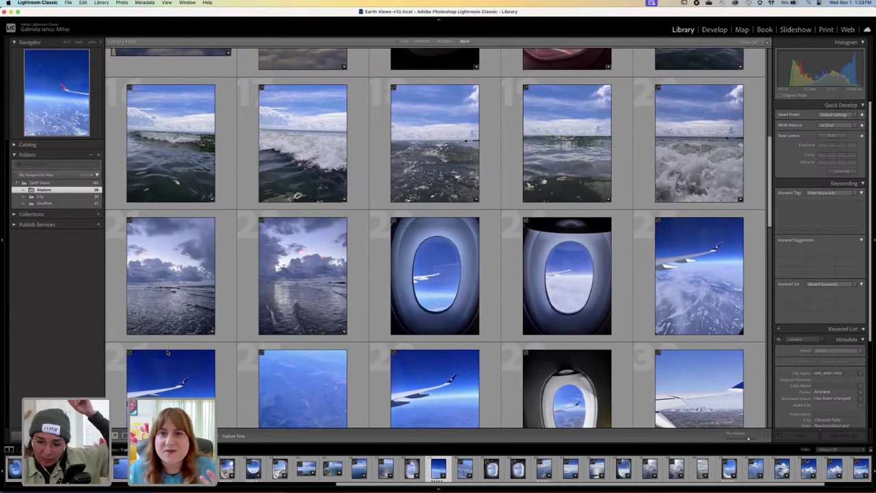
scroll(167, 352, "down", 5)
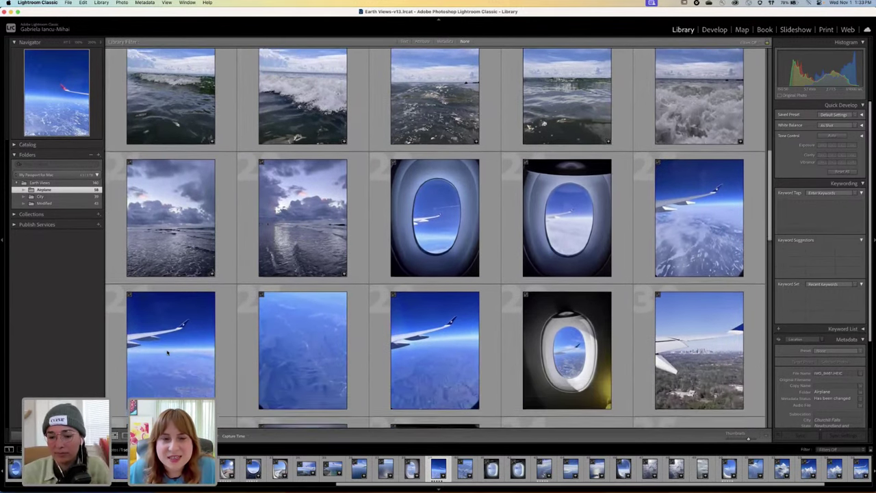
scroll(167, 352, "down", 3)
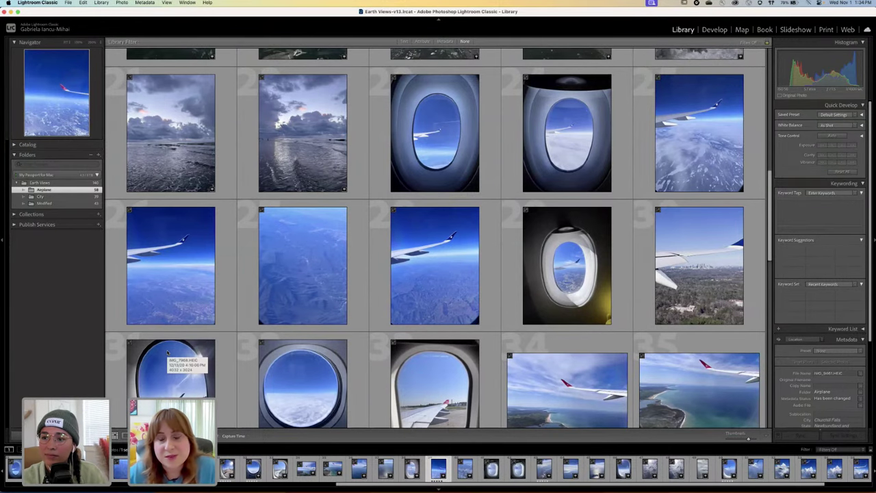
scroll(168, 353, "down", 4)
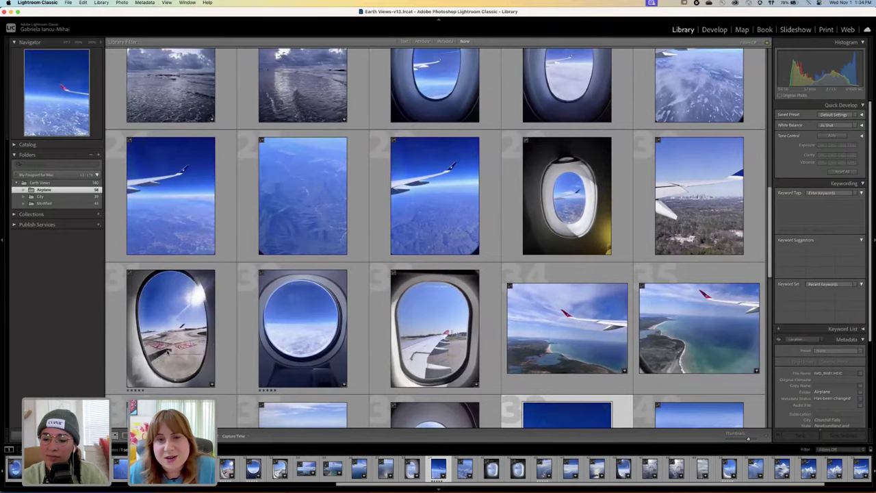
scroll(168, 353, "down", 1)
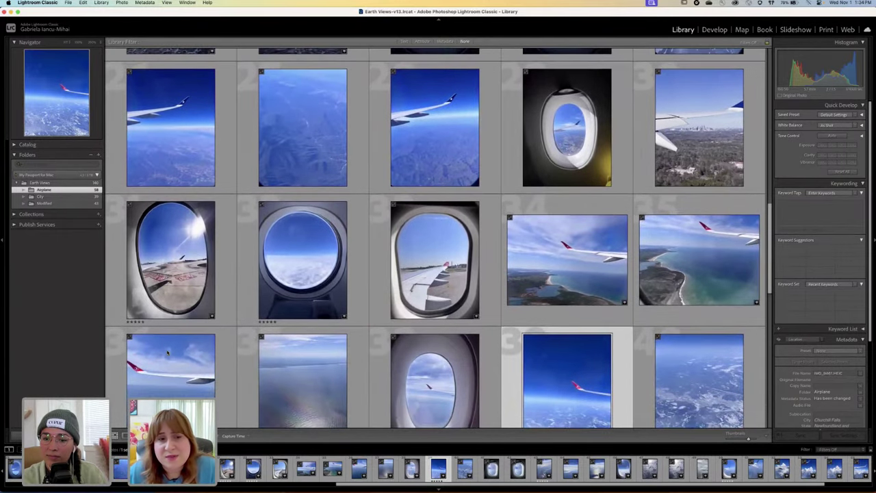
scroll(168, 352, "down", 1)
scroll(167, 352, "down", 1)
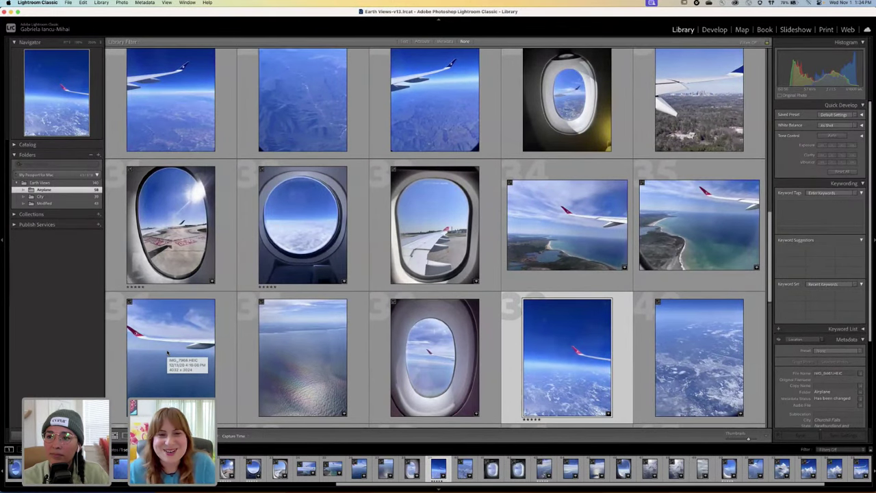
scroll(241, 353, "down", 3)
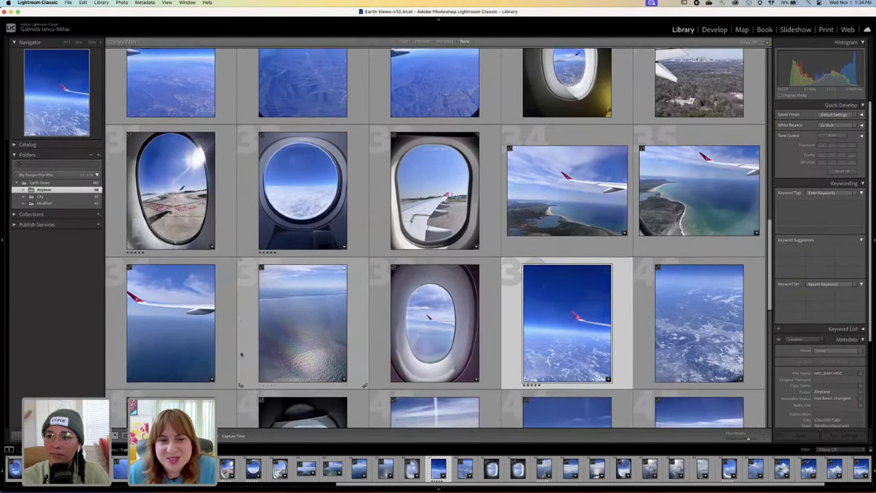
scroll(241, 354, "down", 2)
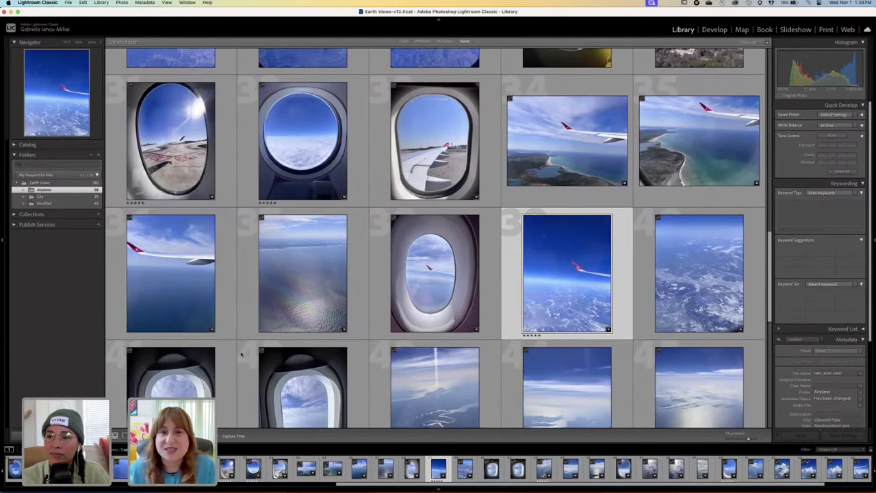
scroll(241, 353, "down", 6)
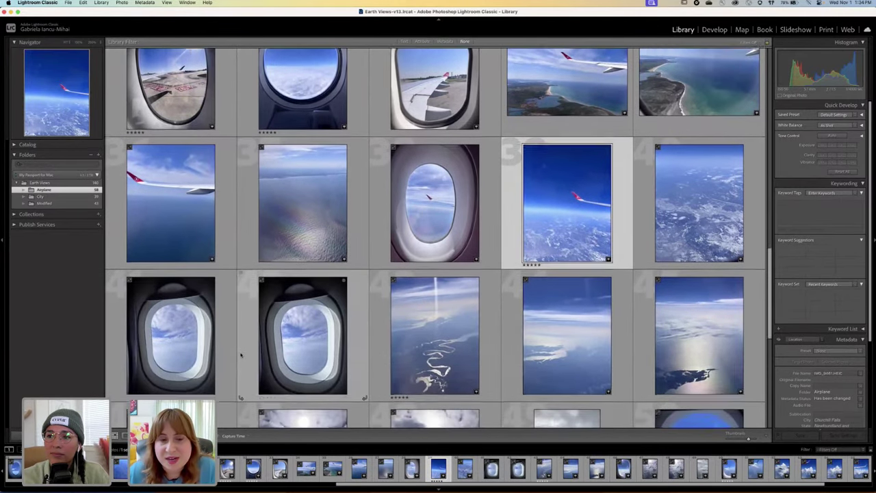
scroll(240, 353, "down", 2)
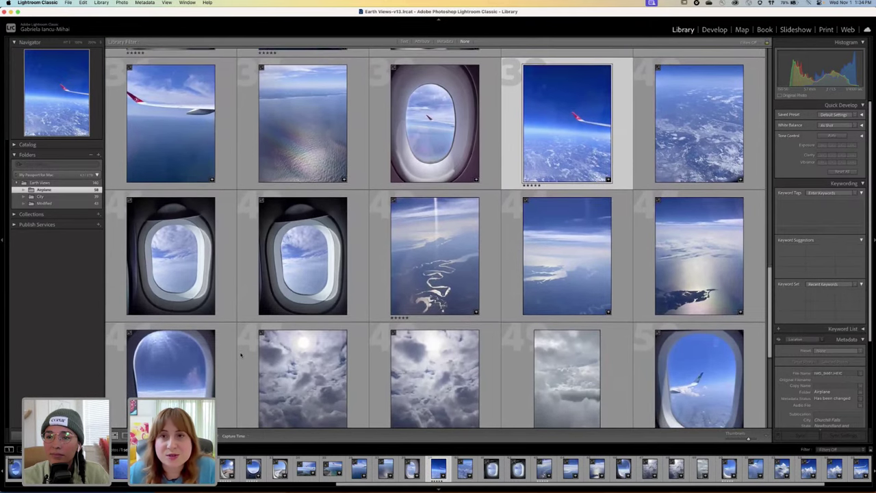
scroll(240, 354, "down", 5)
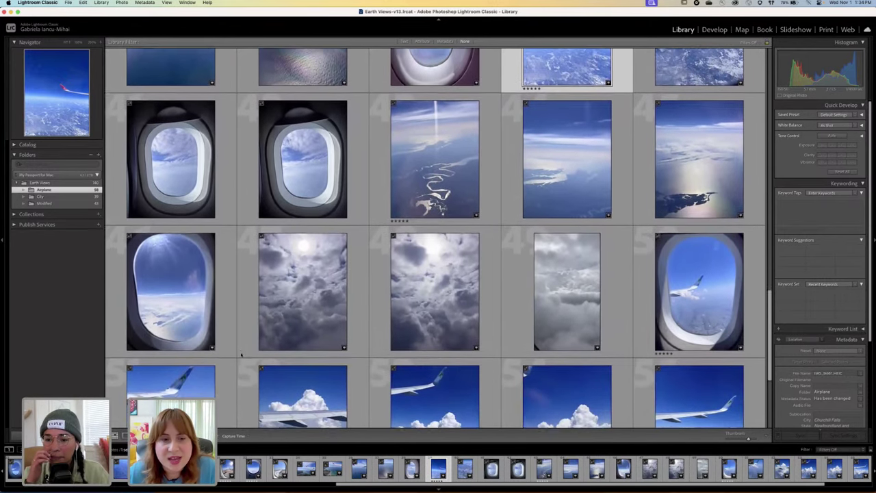
scroll(241, 354, "down", 4)
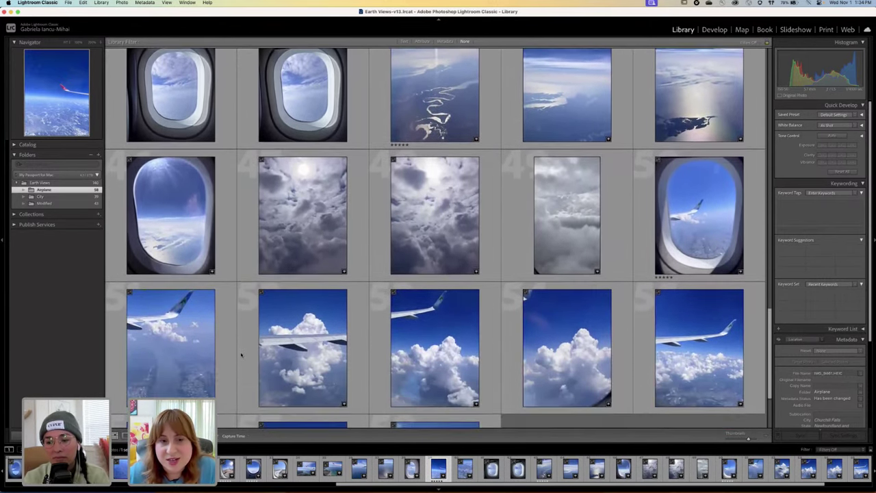
scroll(241, 354, "down", 1)
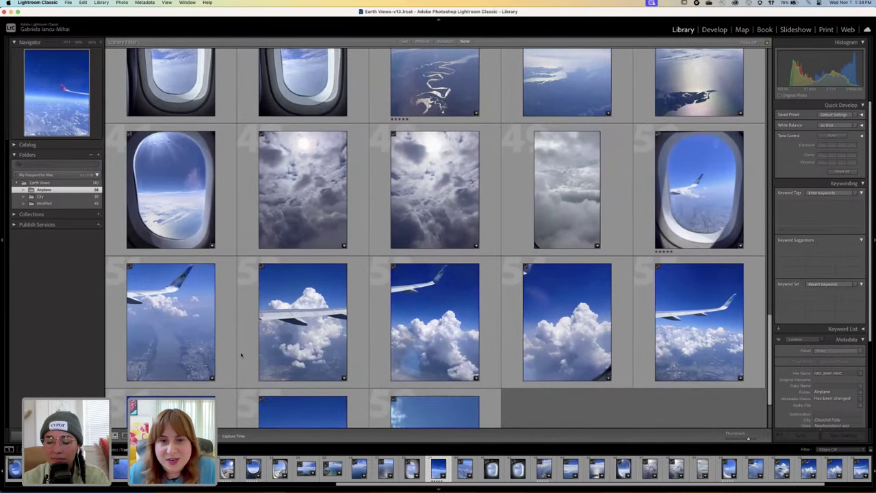
scroll(241, 354, "up", 1)
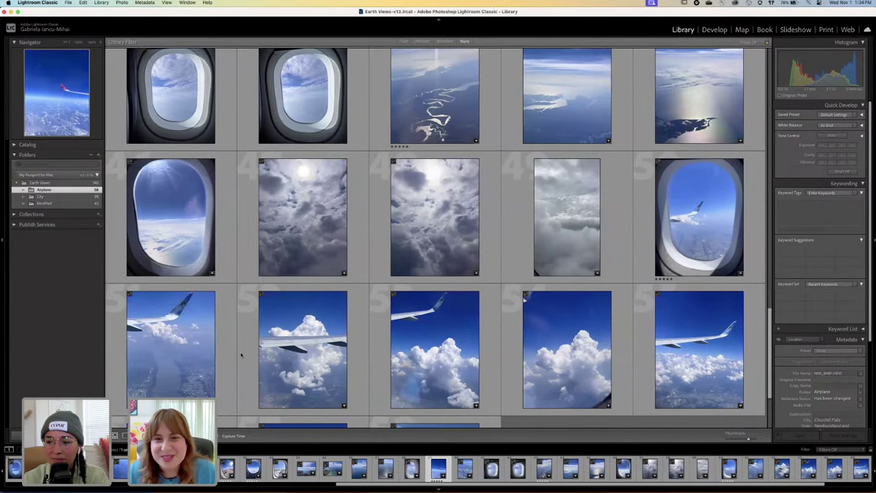
scroll(241, 354, "up", 3)
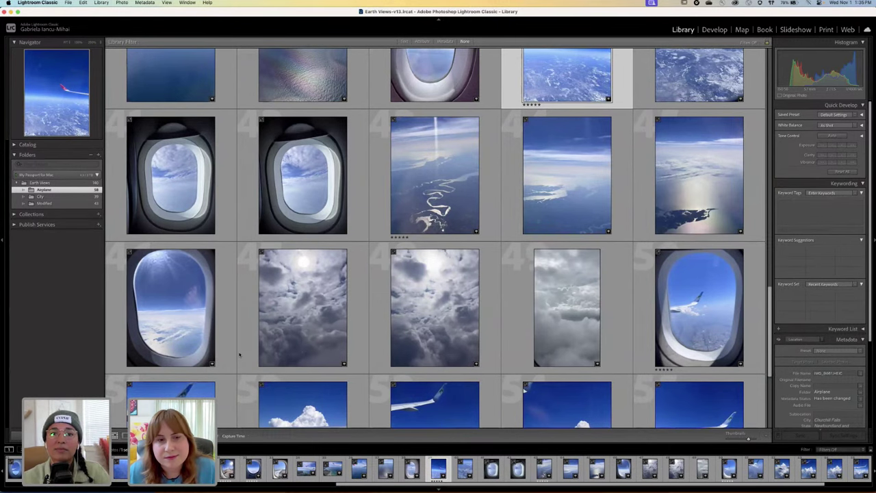
scroll(240, 354, "up", 1)
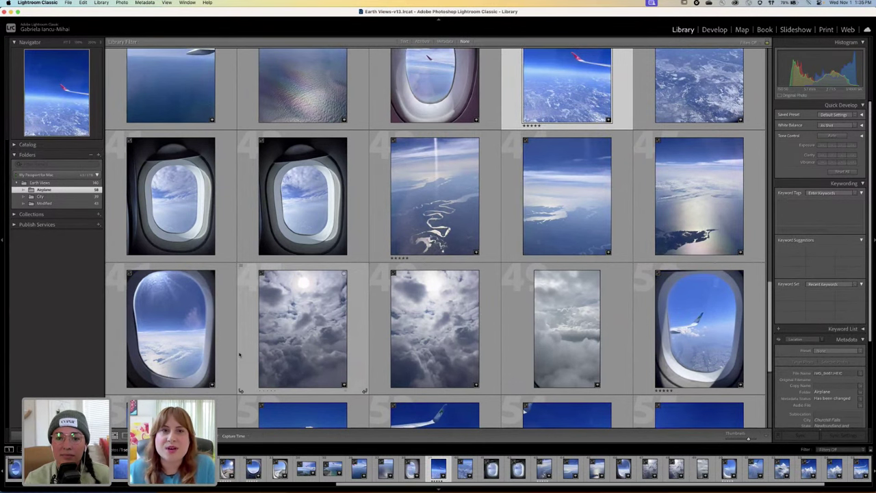
scroll(240, 354, "up", 4)
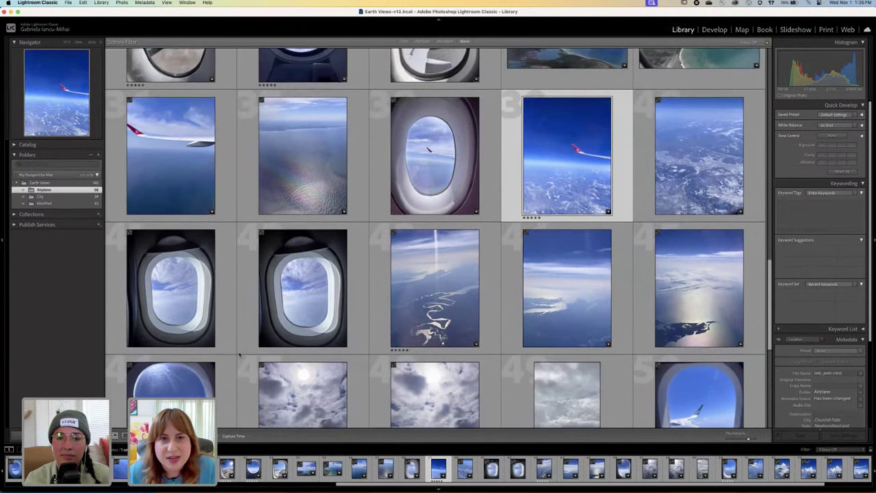
scroll(240, 354, "up", 6)
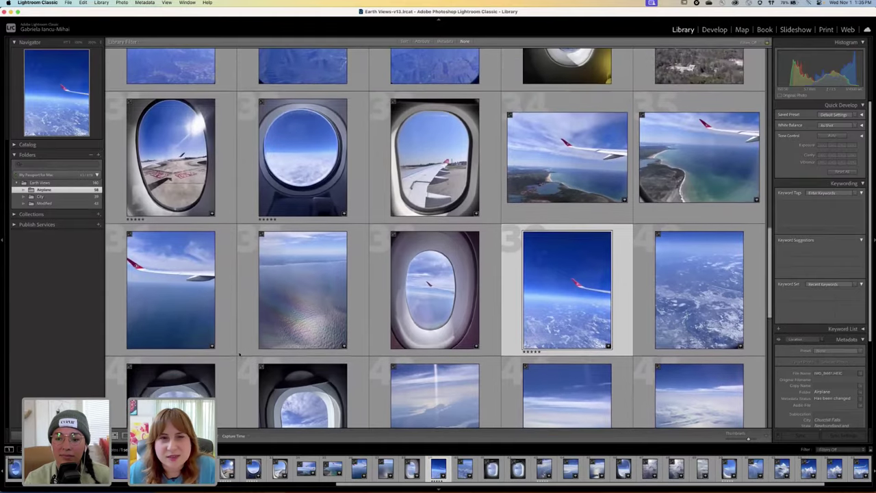
scroll(240, 354, "up", 1)
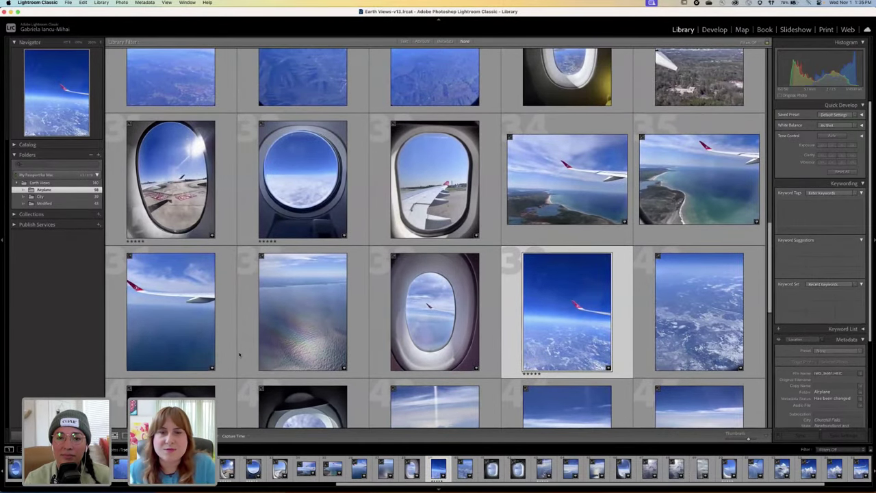
scroll(240, 354, "up", 2)
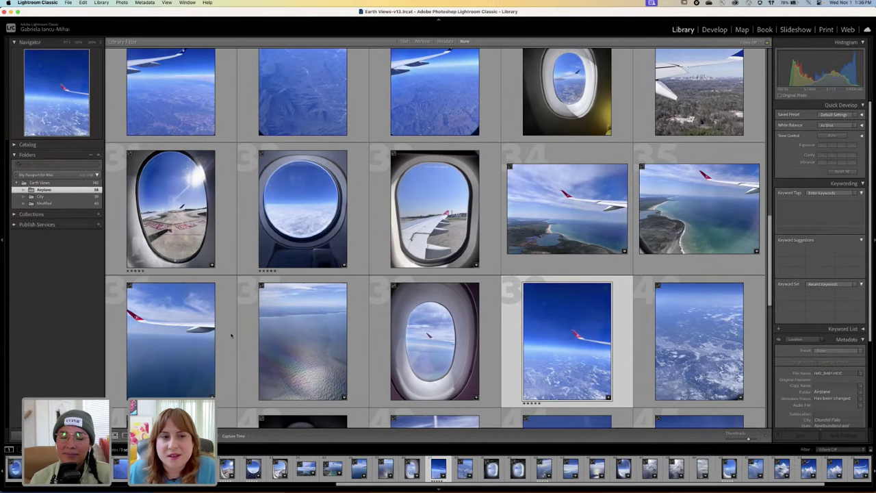
Browse the Airplane grid and show the wing-over-blue-landscape photo alone in Loupe view.
scroll(231, 335, "down", 5)
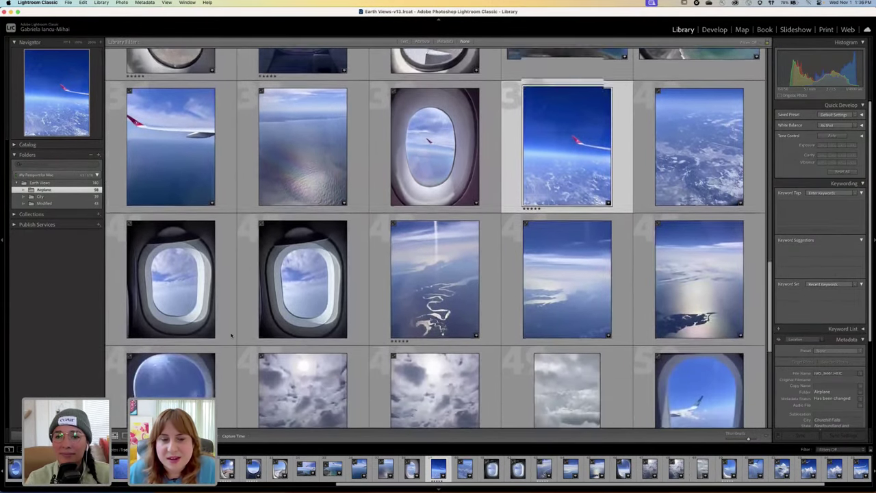
scroll(231, 336, "down", 5)
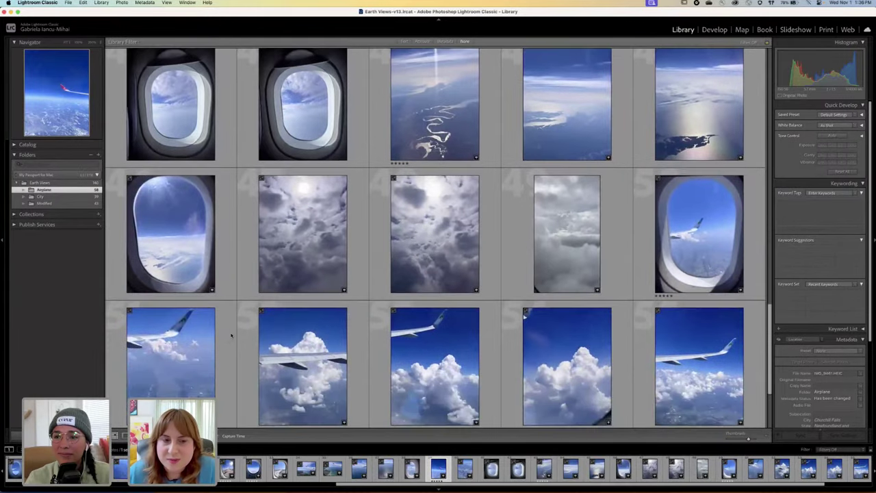
scroll(231, 335, "down", 5)
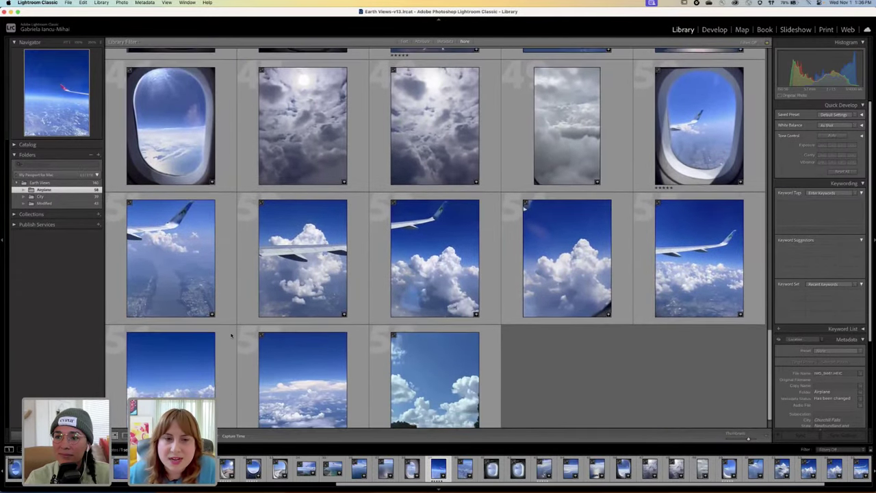
scroll(232, 335, "down", 2)
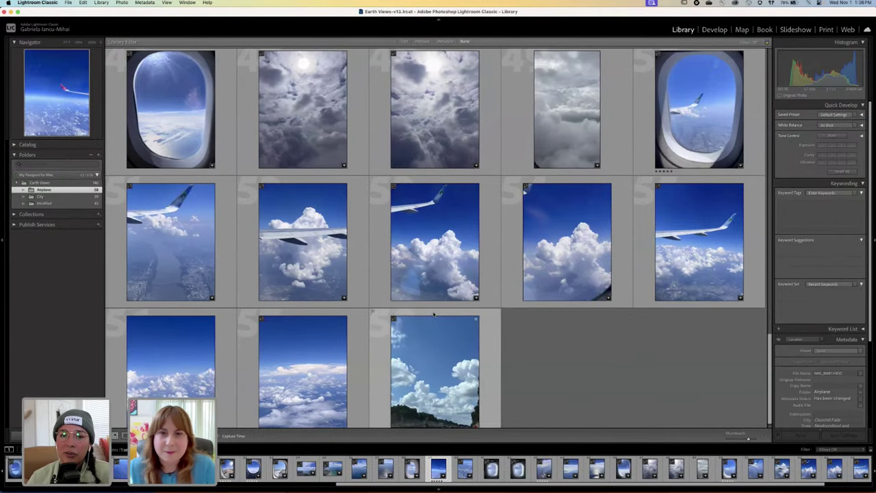
scroll(433, 314, "up", 2)
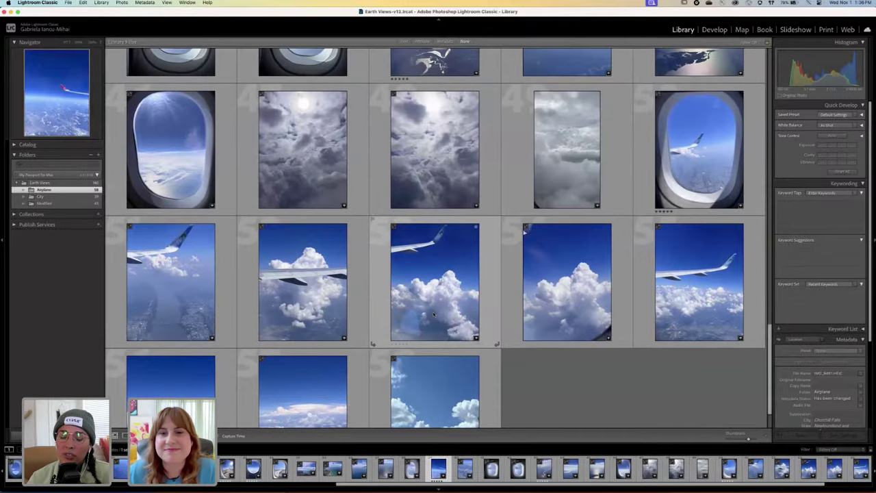
scroll(433, 314, "up", 7)
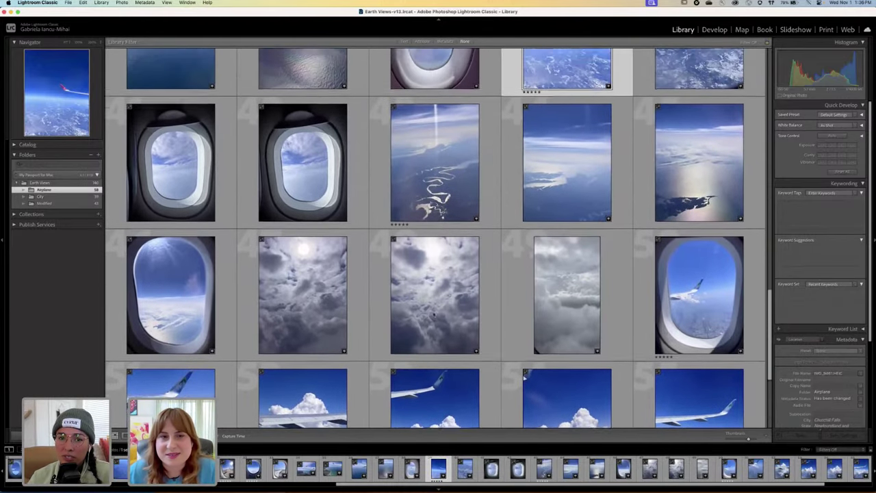
scroll(433, 314, "up", 8)
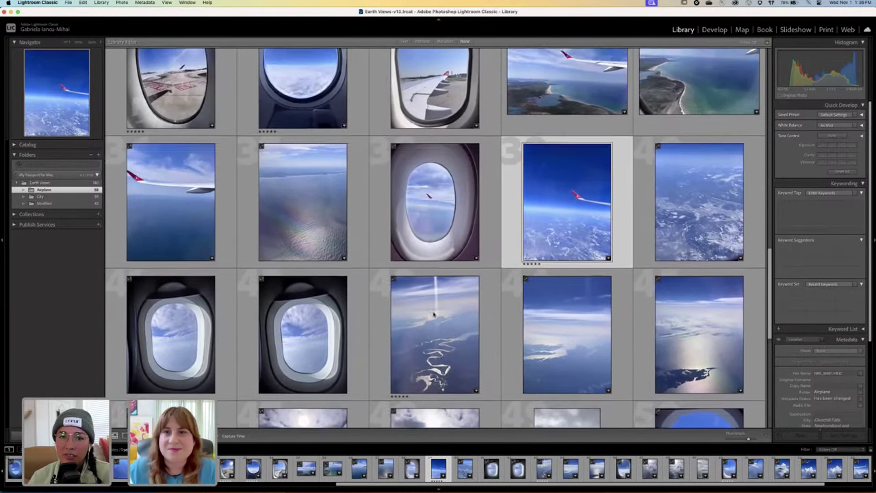
scroll(433, 314, "up", 1)
scroll(434, 314, "up", 13)
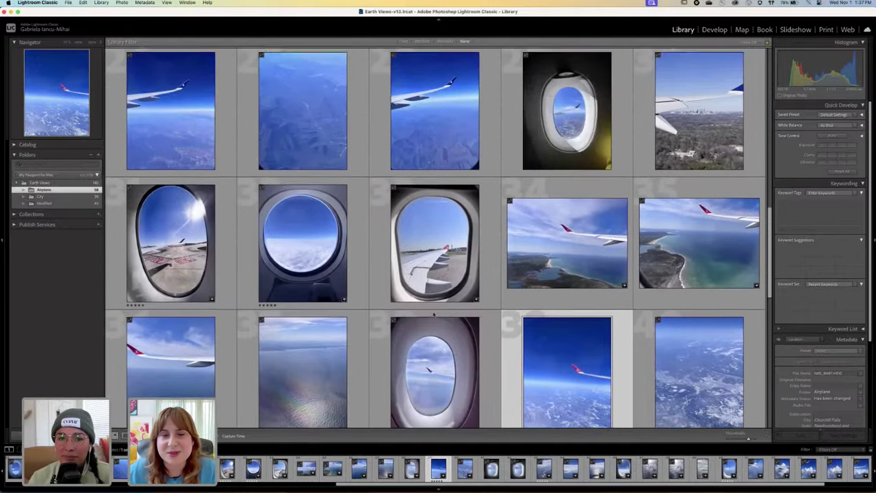
scroll(433, 314, "up", 4)
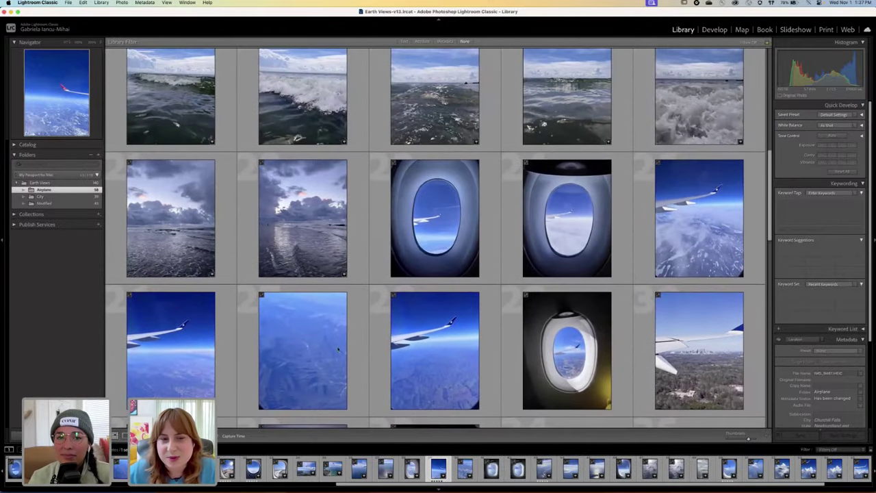
key("e")
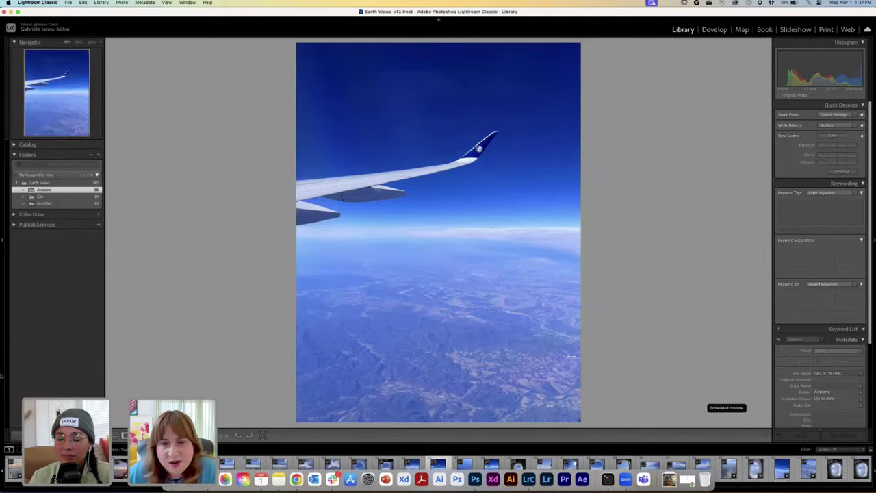
Preview the coastline wing, airplane-window and cloudy-sky photos, ending on the window-over-city shot.
key("Right")
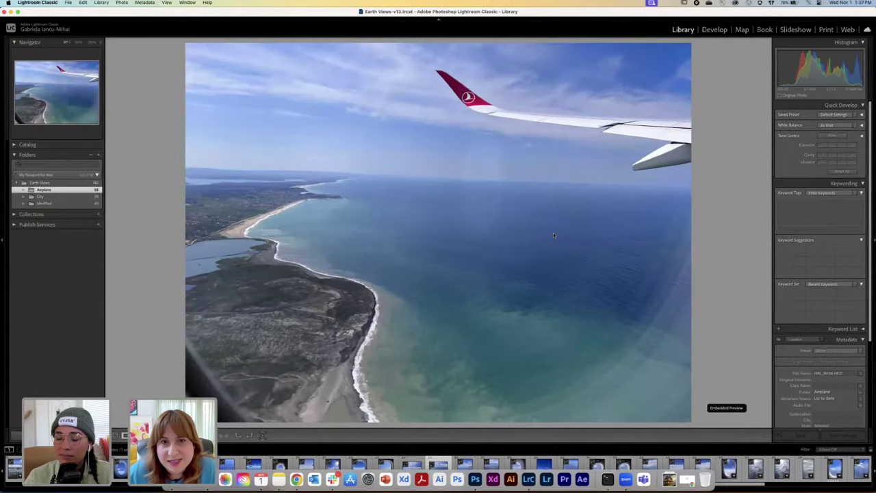
left_click(730, 468)
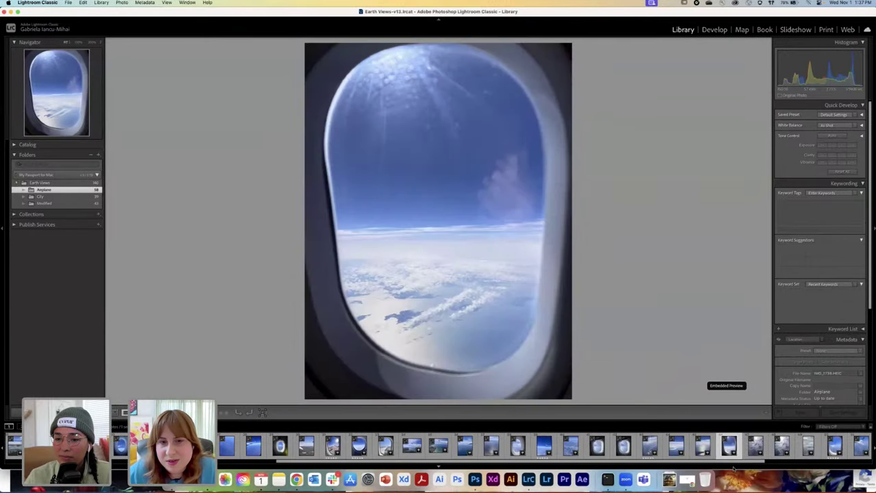
left_click(756, 446)
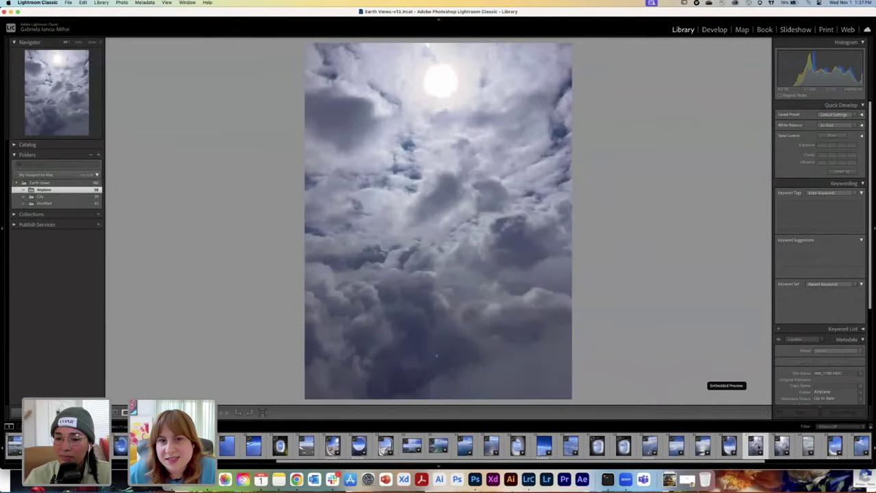
left_click(836, 446)
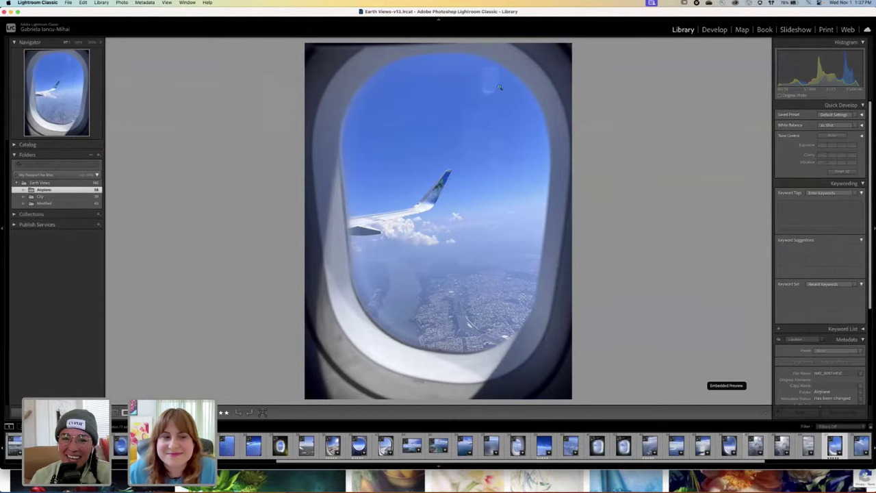
Back in Grid view, select the cabin-window wing-over-city photo and open it enlarged.
key("g")
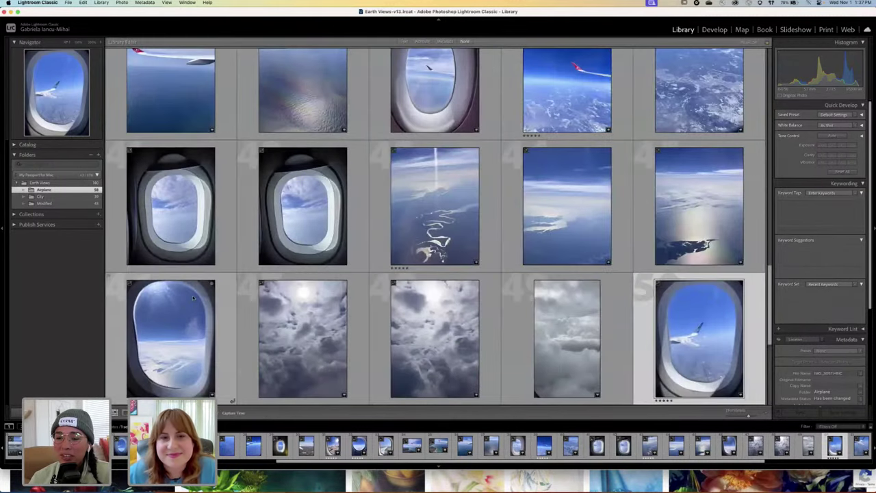
scroll(194, 297, "up", 2)
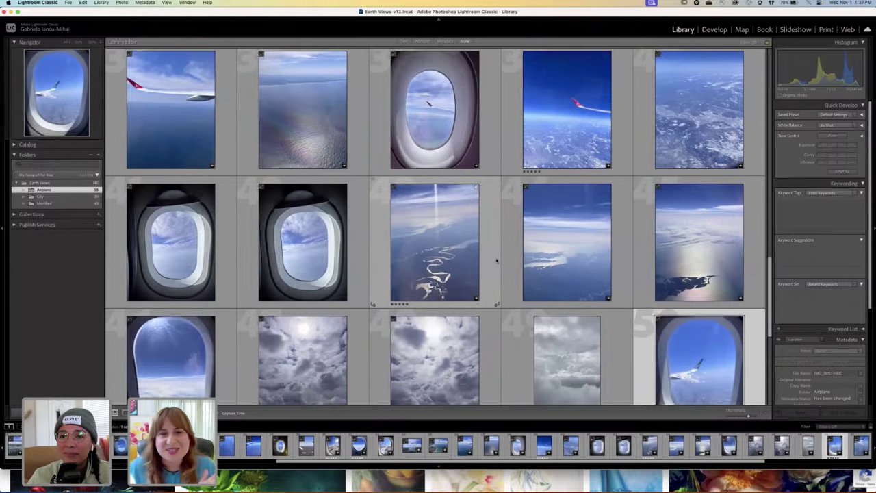
scroll(497, 260, "down", 2)
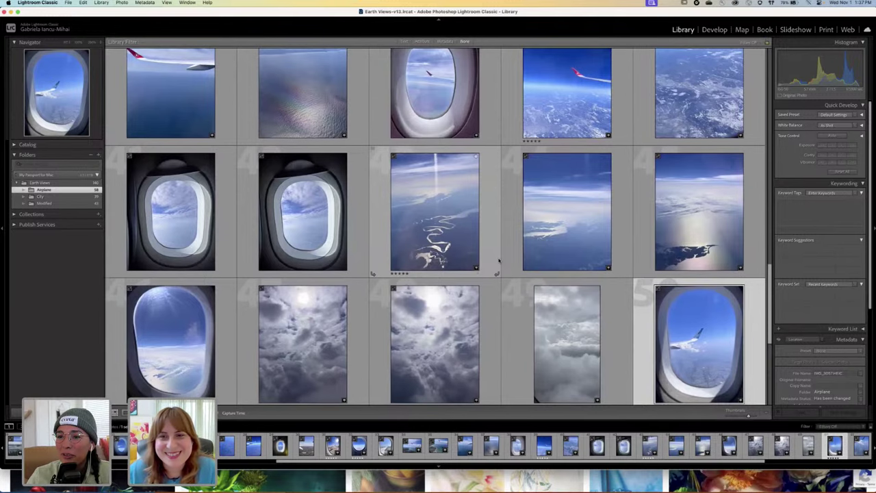
scroll(498, 260, "down", 2)
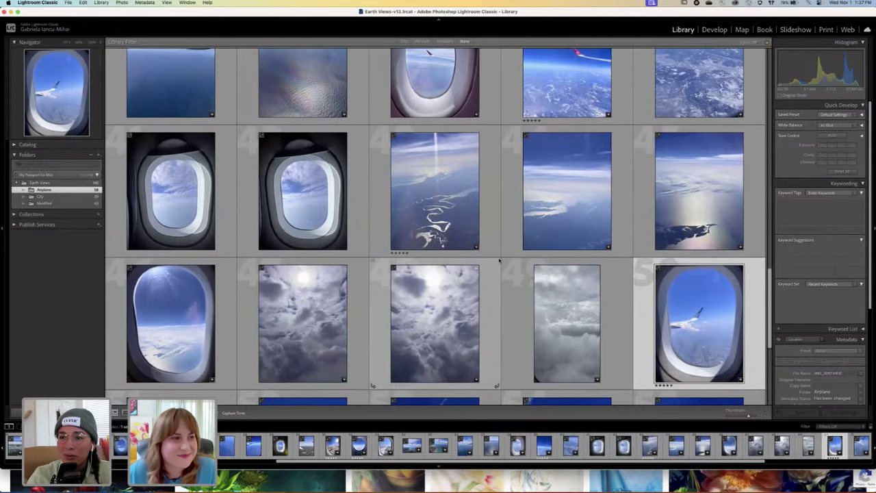
scroll(499, 260, "down", 1)
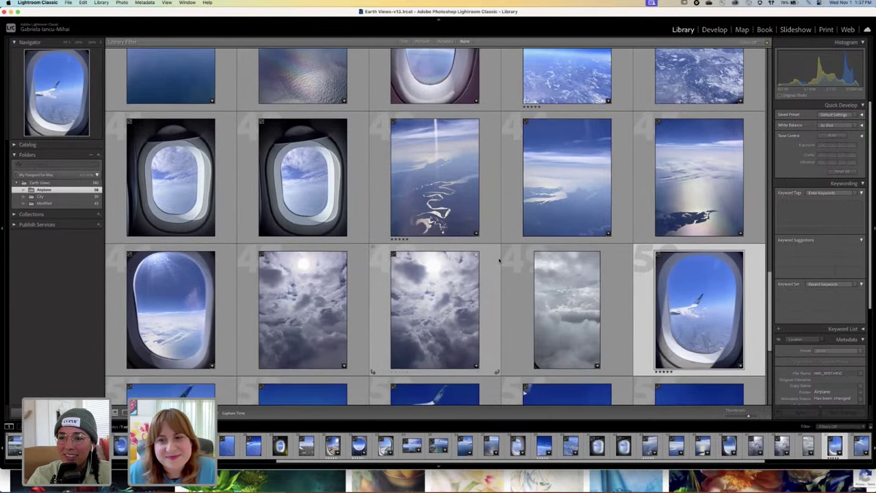
left_click(724, 304)
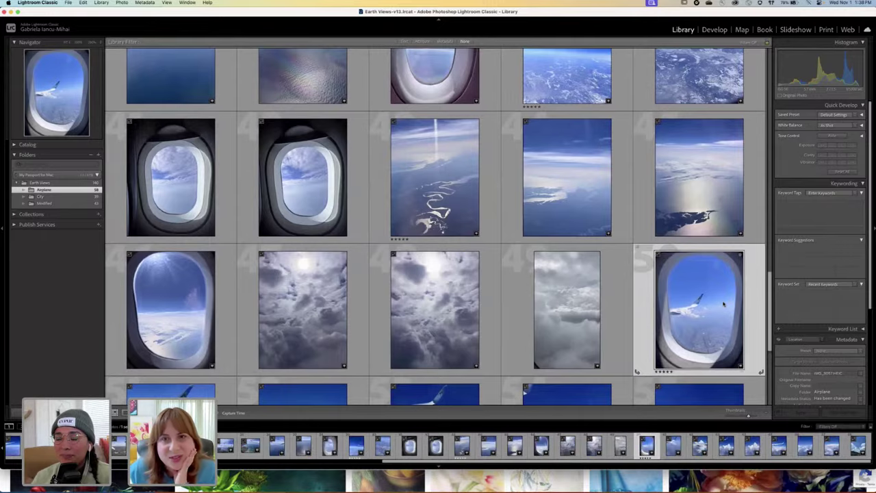
double_click(723, 303)
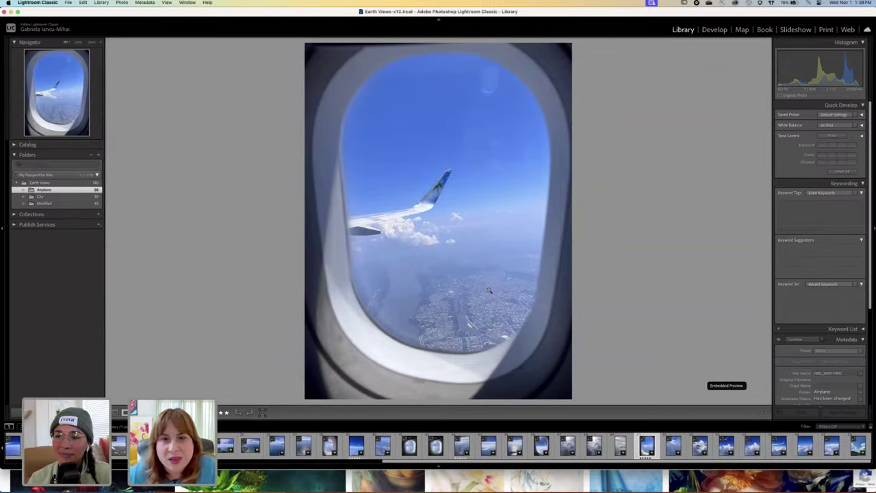
Return to the grid and open the red-tipped wing over snowy land photo in Loupe view.
key("g")
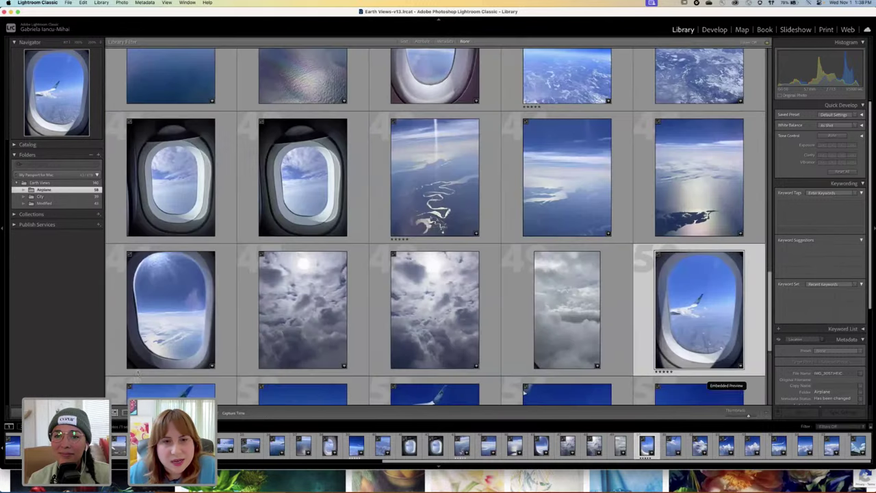
scroll(217, 276, "up", 2)
scroll(218, 276, "up", 2)
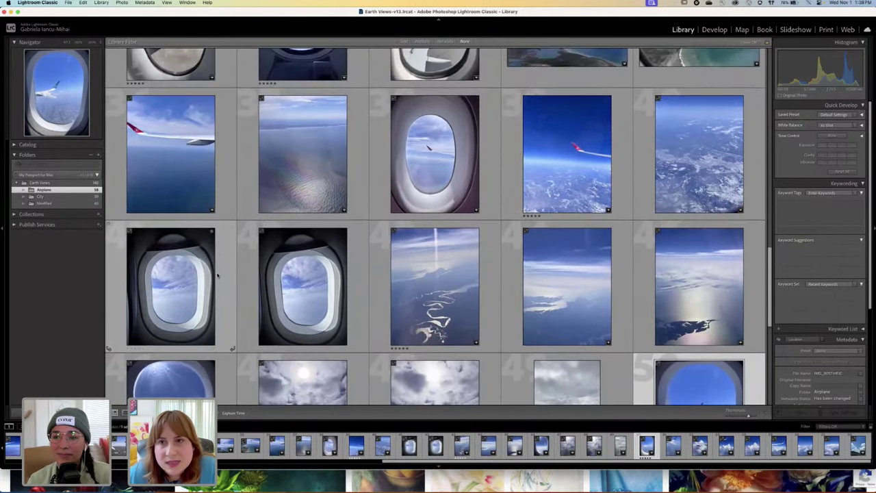
scroll(217, 276, "up", 3)
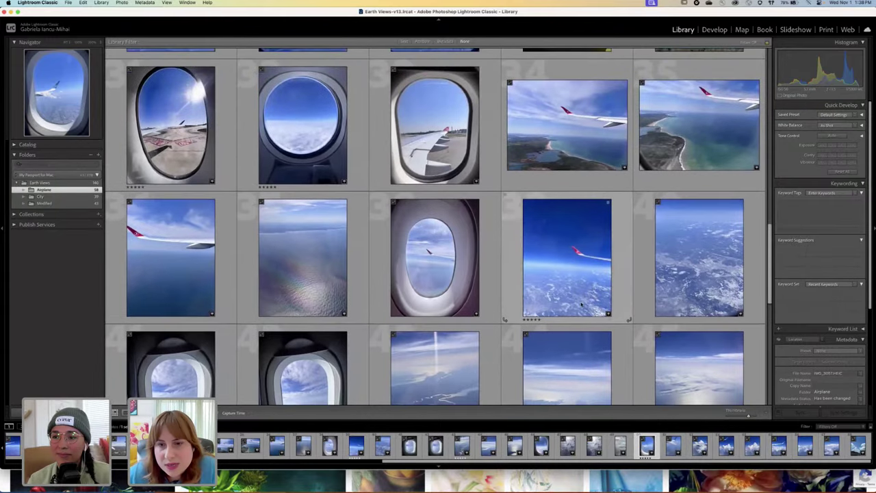
left_click(579, 299)
double_click(578, 299)
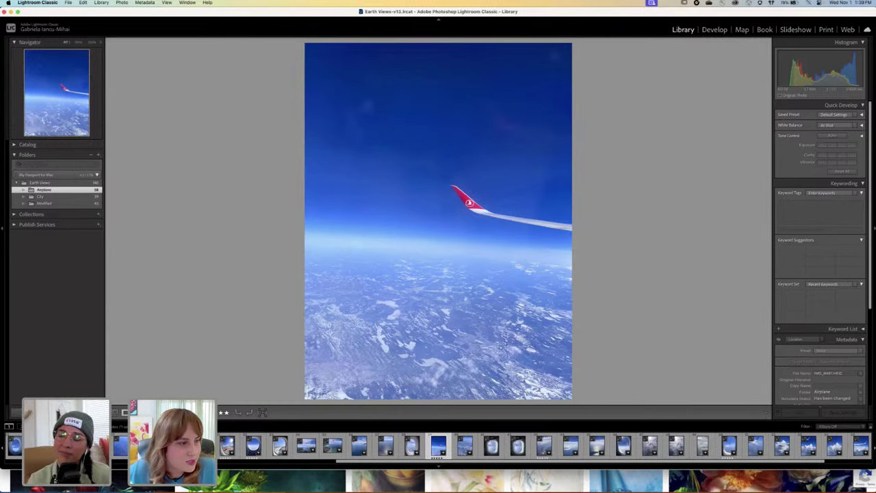
Switch to Photoshop 2024 with IMG_3057.HEIC open and show the Filter menu.
key("super+Tab")
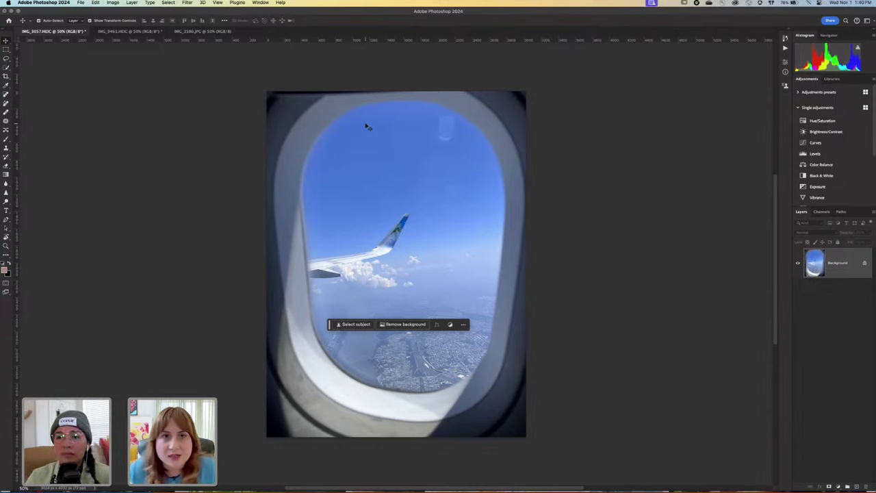
left_click(189, 3)
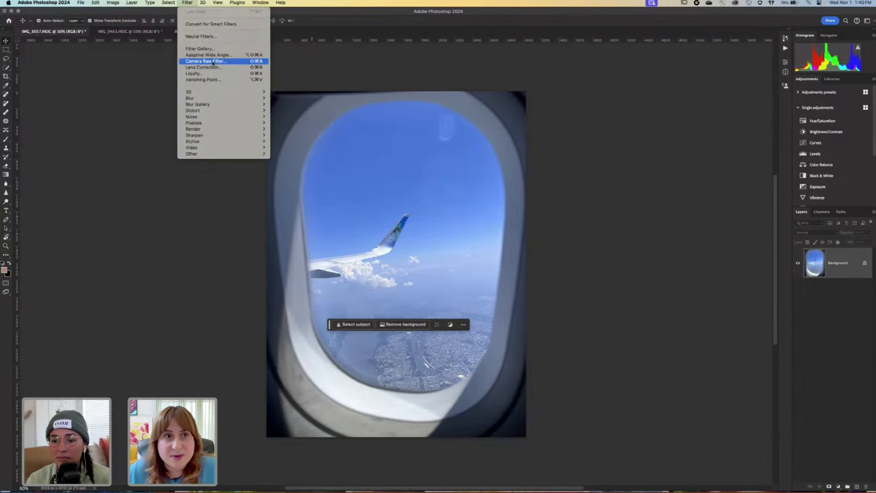
Open the Camera Raw Filter on the window photo and set Geometry Vertical to +8.
left_click(213, 60)
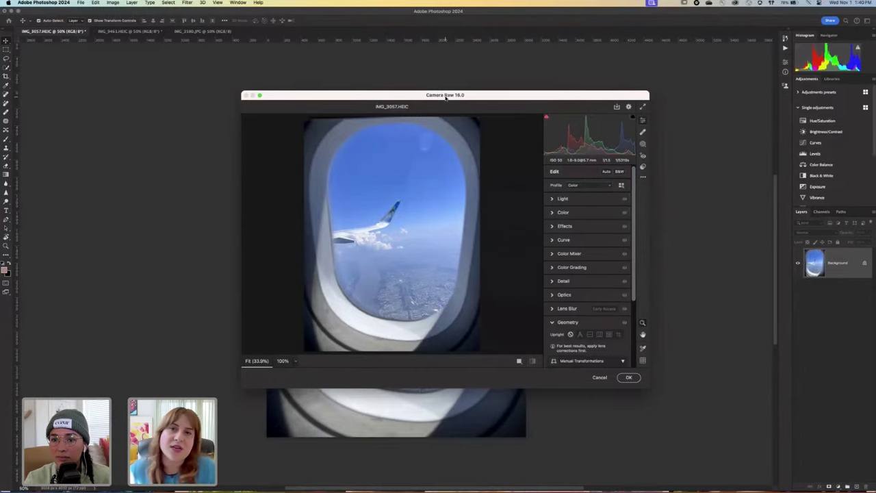
left_click_drag(444, 98, 297, 88)
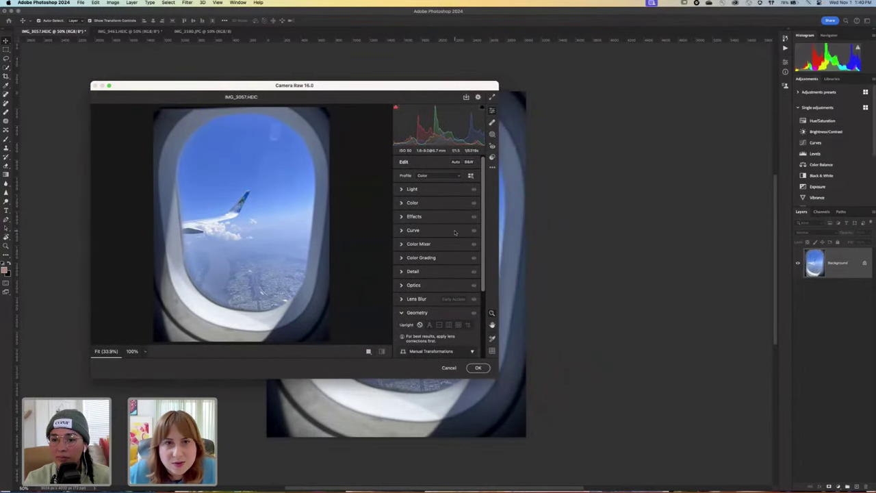
scroll(454, 233, "down", 3)
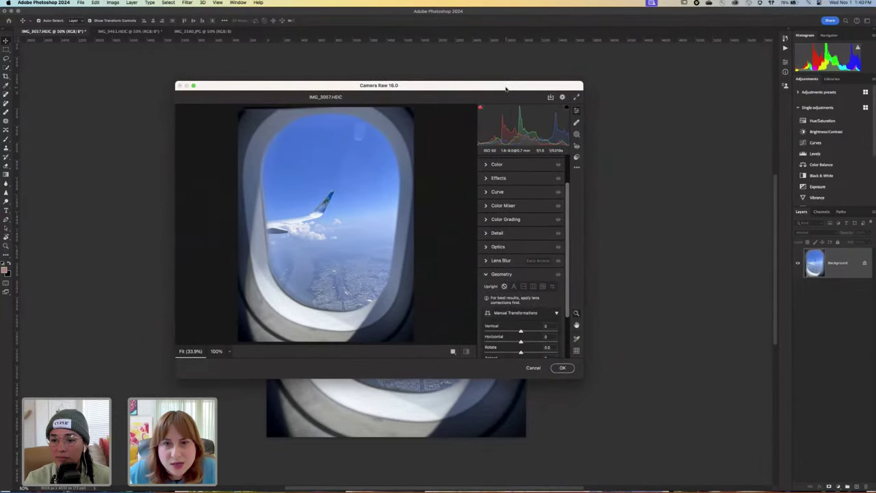
scroll(535, 310, "down", 2)
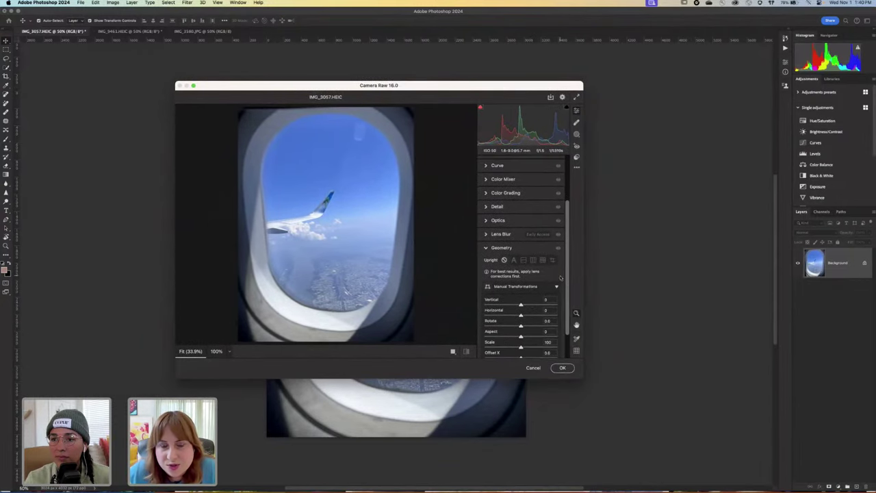
scroll(559, 277, "down", 3)
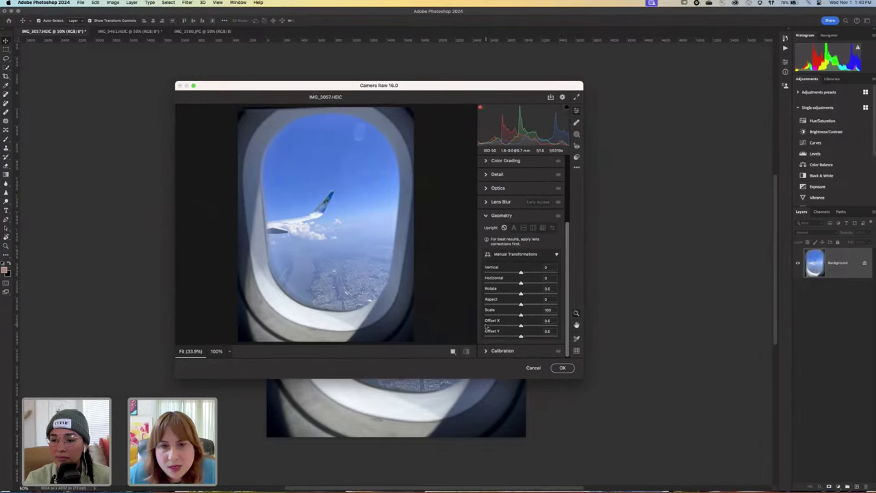
left_click_drag(521, 272, 524, 273)
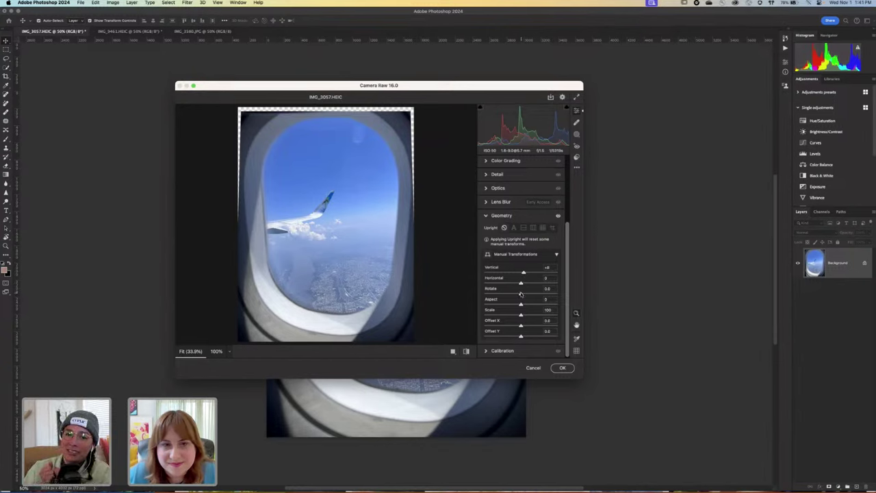
Apply Camera Raw geometry of Vertical +11, Horizontal -5 and Aspect +5 to the photo.
left_click_drag(523, 272, 526, 273)
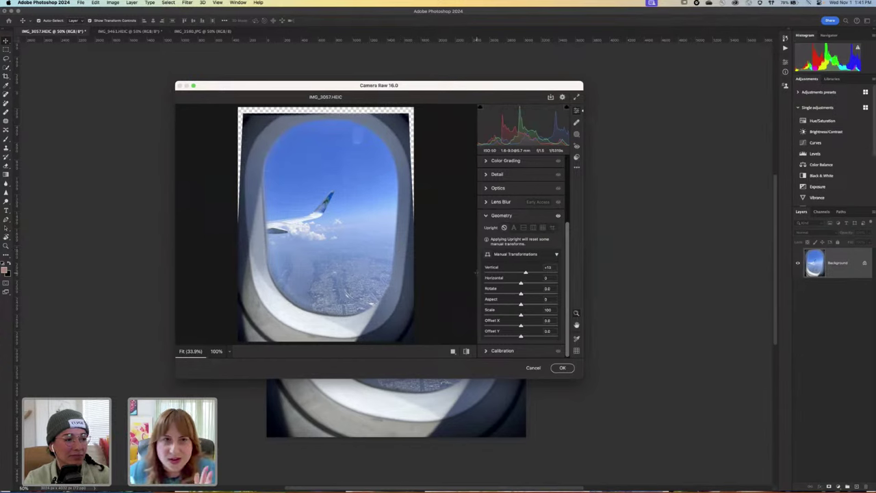
left_click(520, 283)
left_click_drag(520, 283, 525, 273)
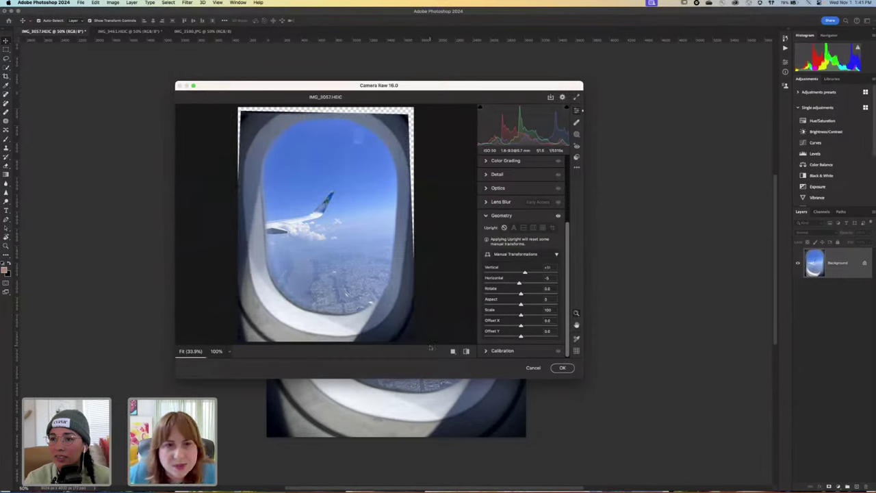
left_click_drag(520, 305, 522, 305)
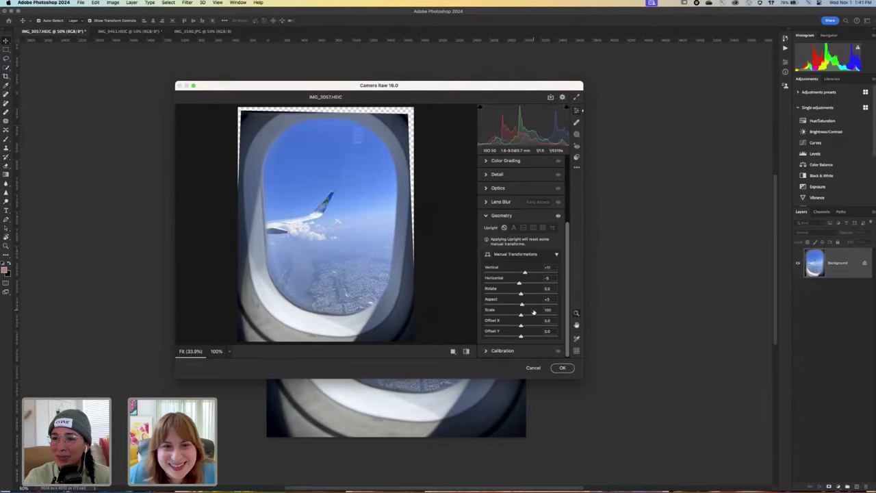
left_click(563, 368)
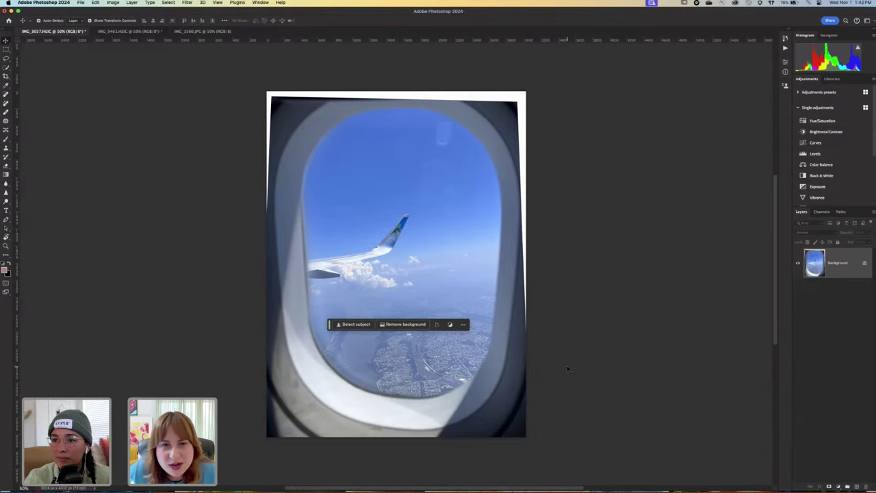
Select the blank top, right and left edge strips and fill them with Generative Fill.
scroll(567, 369, "left", 1)
scroll(568, 369, "right", 3)
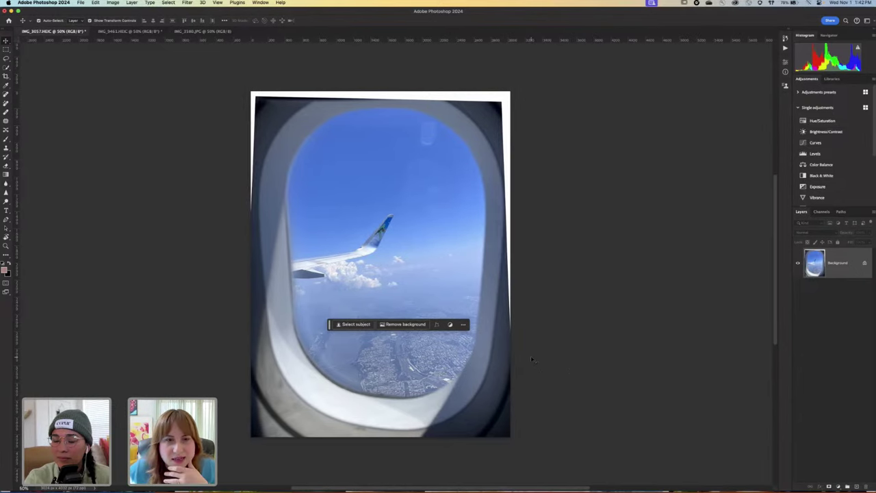
key("m")
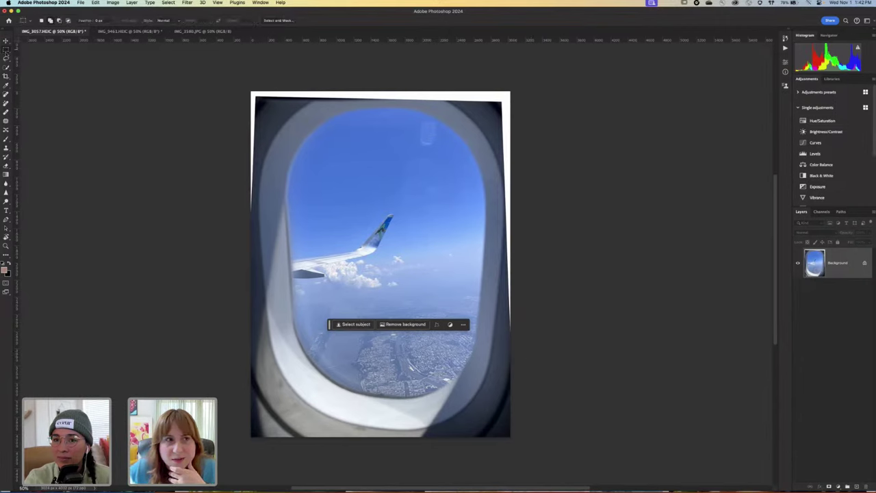
left_click_drag(240, 78, 514, 113)
left_click_drag(512, 75, 492, 355)
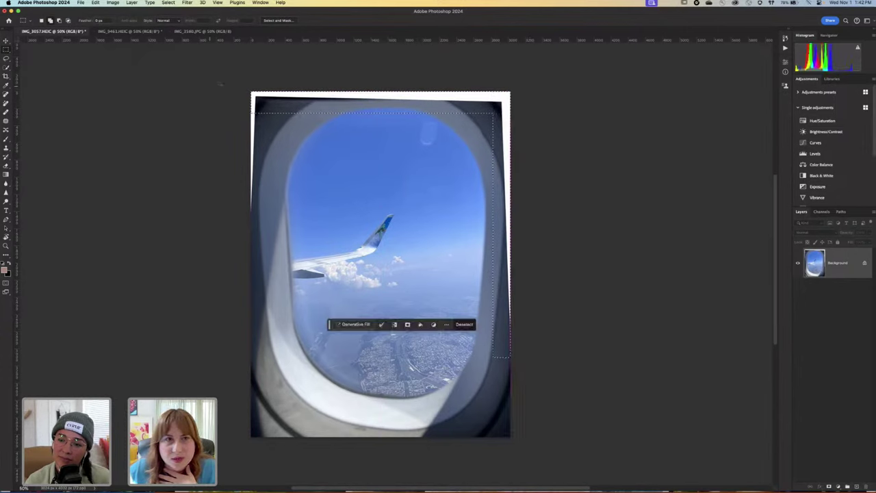
left_click_drag(245, 82, 266, 297)
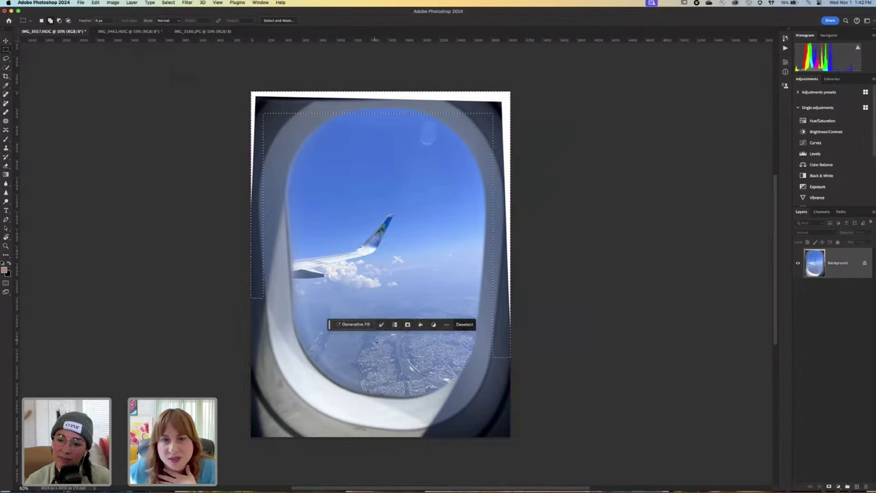
left_click(361, 324)
left_click(480, 323)
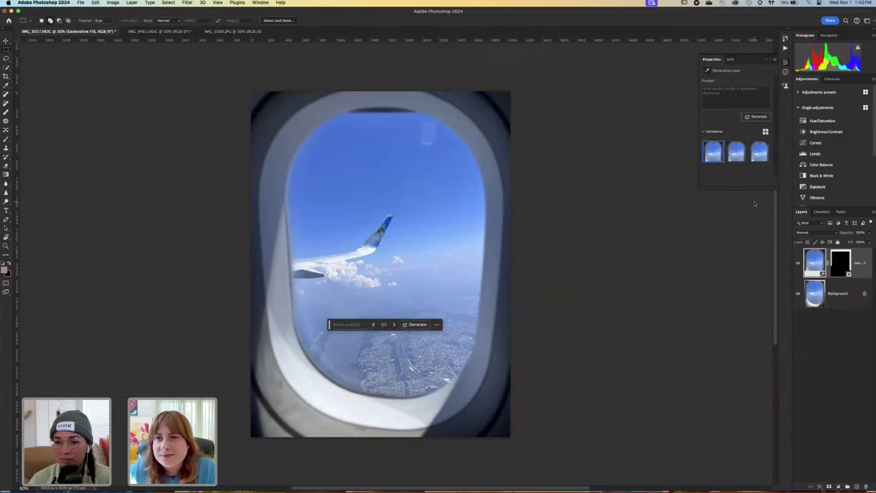
Compare the three generated variations, keep the first, and hide the Generative Fill layer.
left_click(735, 152)
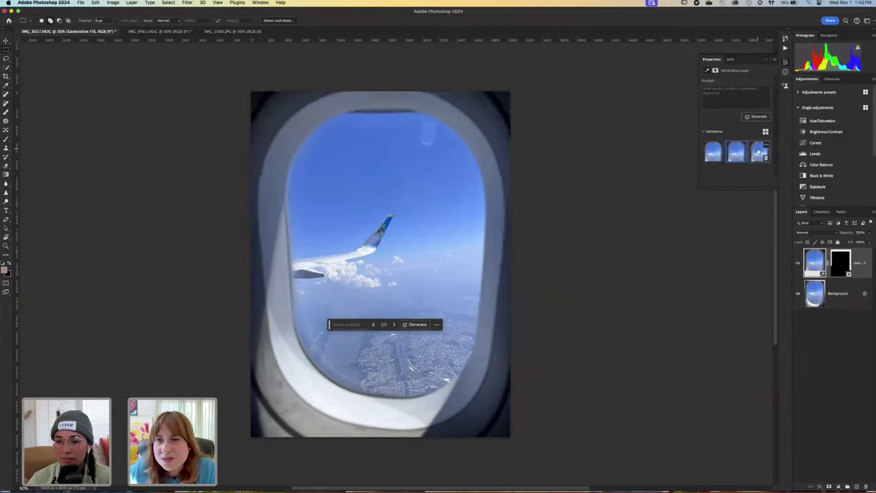
left_click(758, 152)
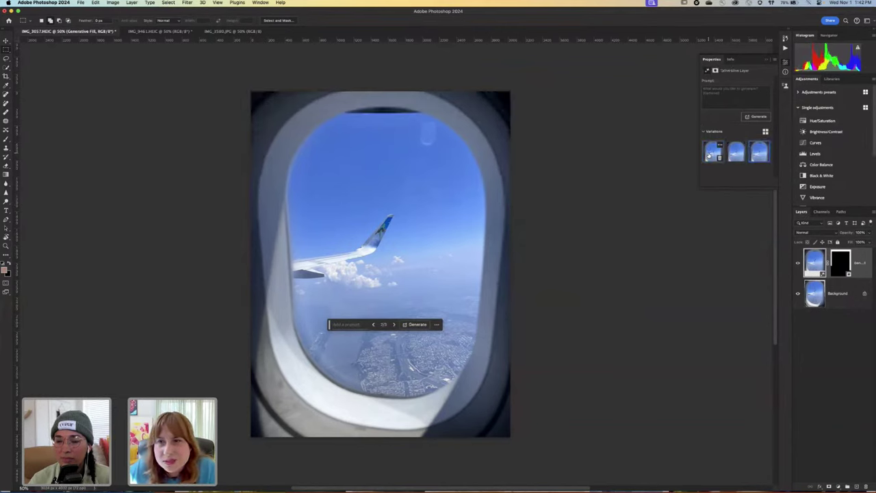
left_click(710, 152)
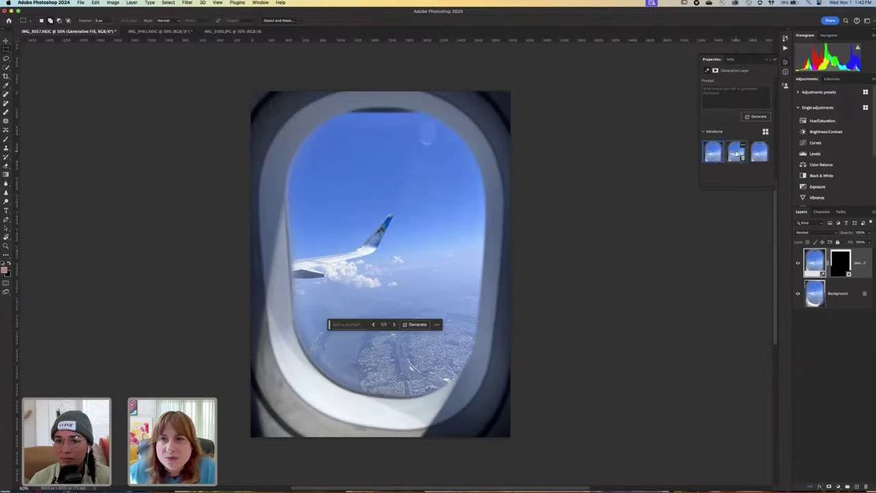
left_click(736, 152)
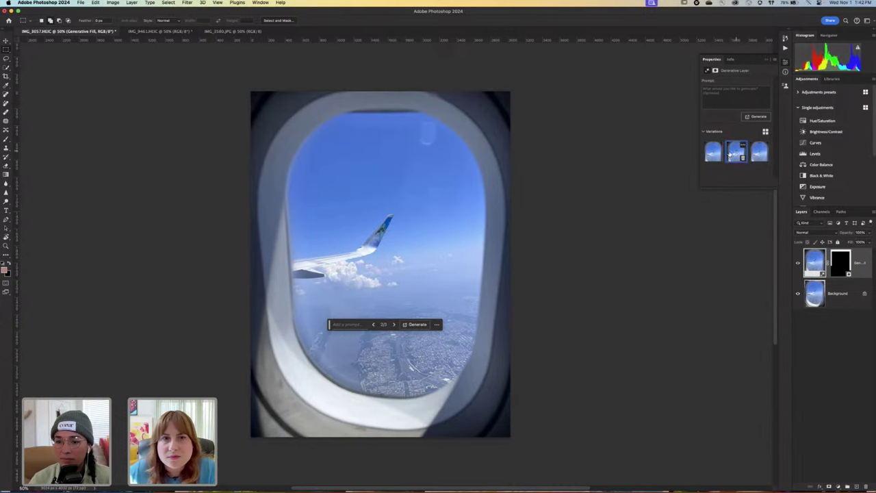
left_click(711, 153)
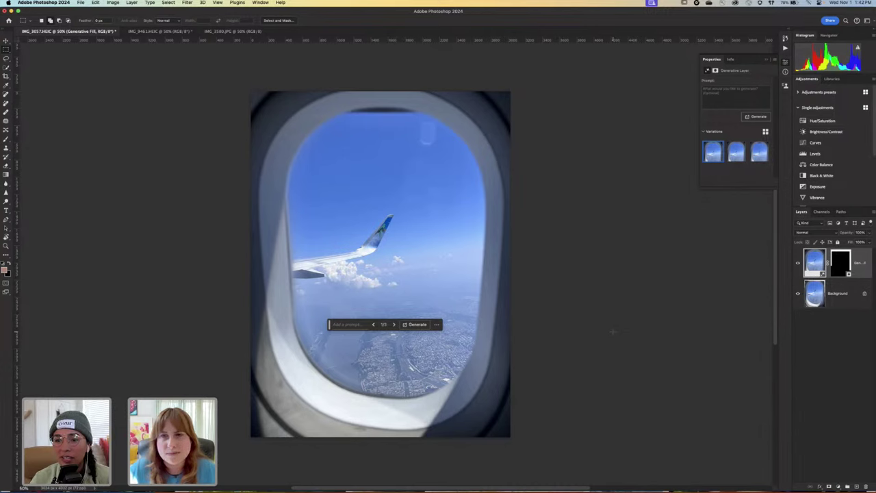
left_click(797, 263)
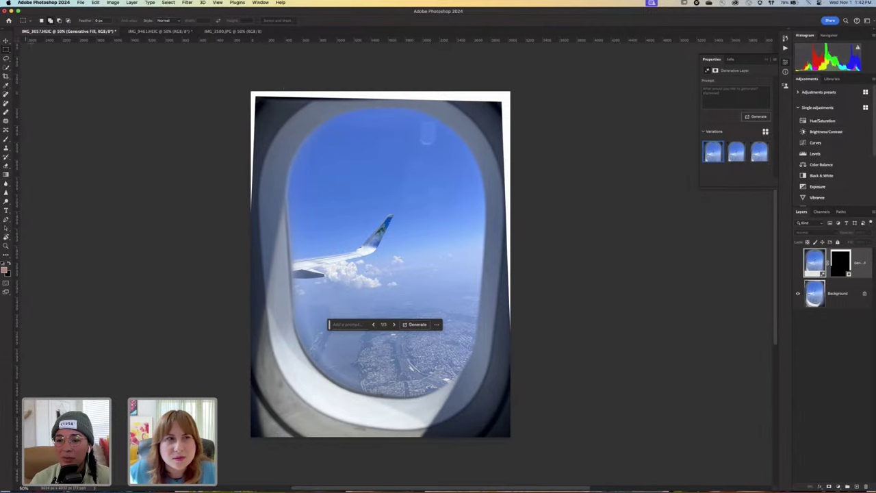
Lasso-select the blank white top and right edges and fill them with Generative Fill.
left_click(6, 59)
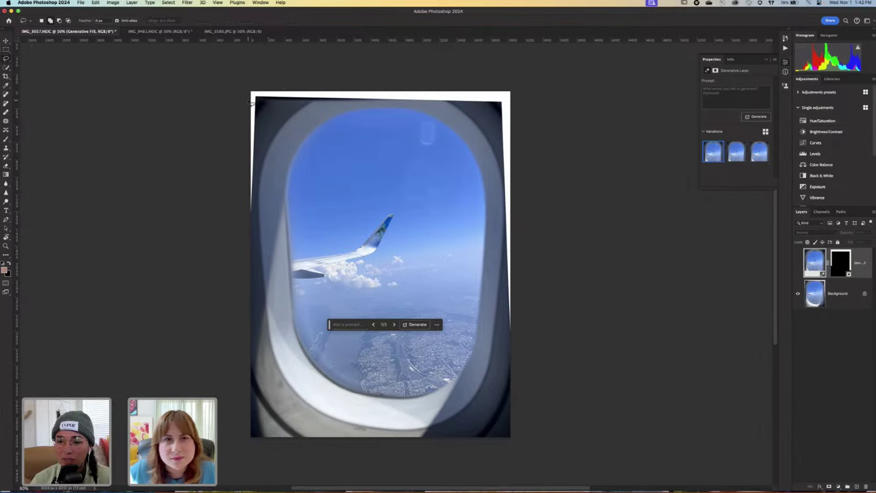
left_click_drag(251, 102, 424, 111)
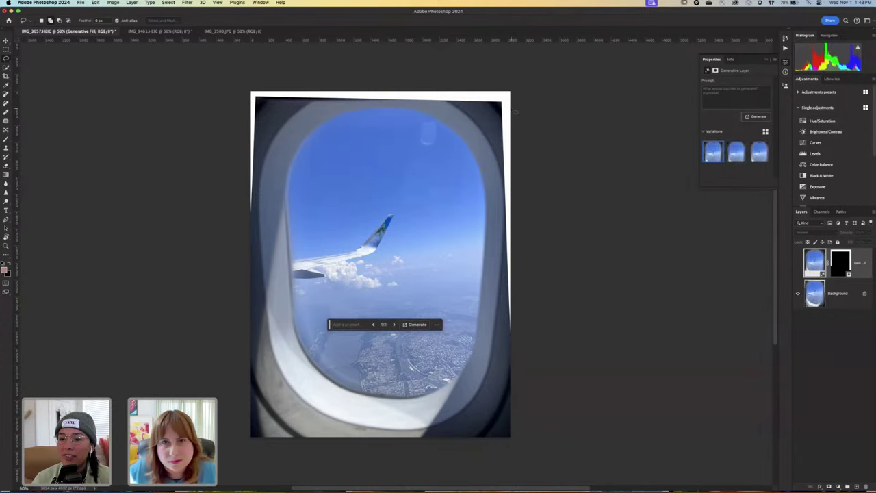
left_click_drag(504, 108, 260, 100)
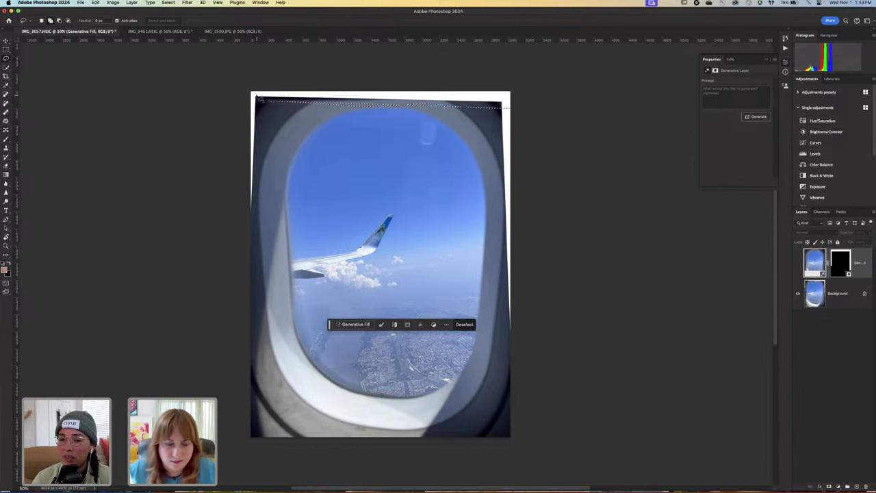
mouse_move(261, 94)
left_mouse_down()
mouse_move(306, 92)
mouse_move(287, 104)
mouse_move(513, 108)
mouse_move(294, 77)
left_mouse_up()
key("super+d")
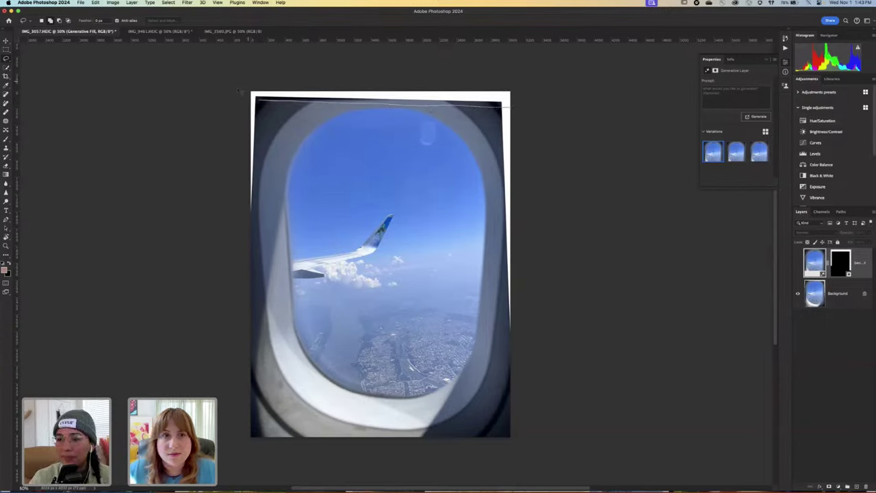
mouse_move(238, 89)
left_mouse_down()
mouse_move(261, 94)
mouse_move(252, 226)
mouse_move(253, 93)
left_mouse_up()
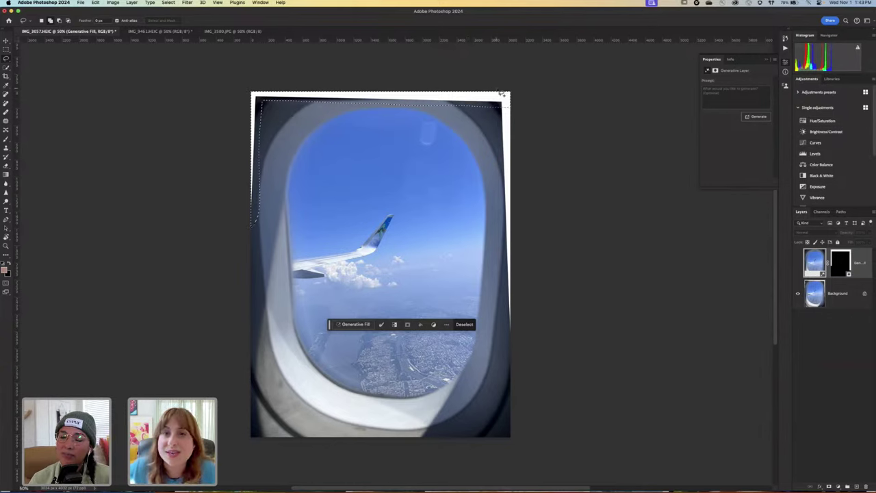
left_click_drag(500, 93, 512, 340)
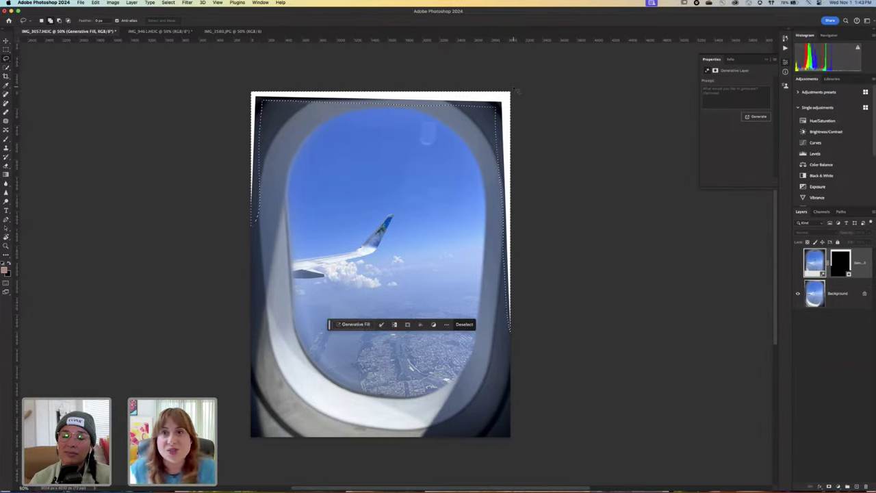
left_click(347, 323)
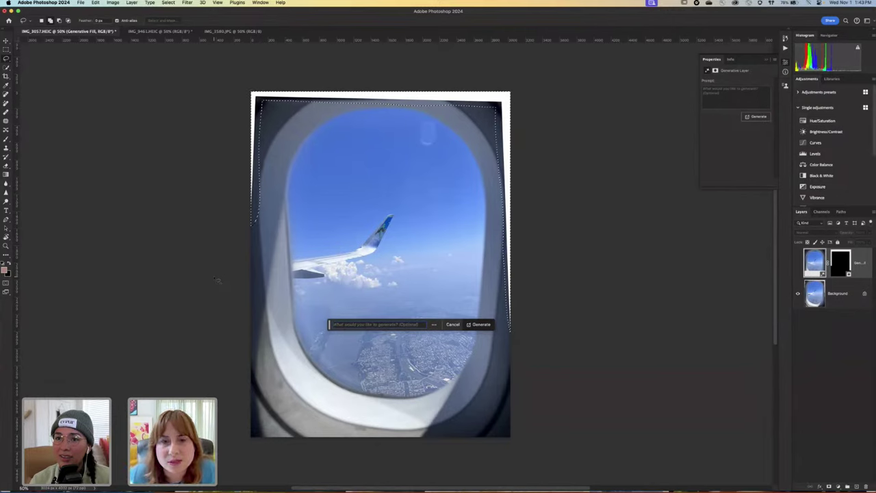
left_click(478, 325)
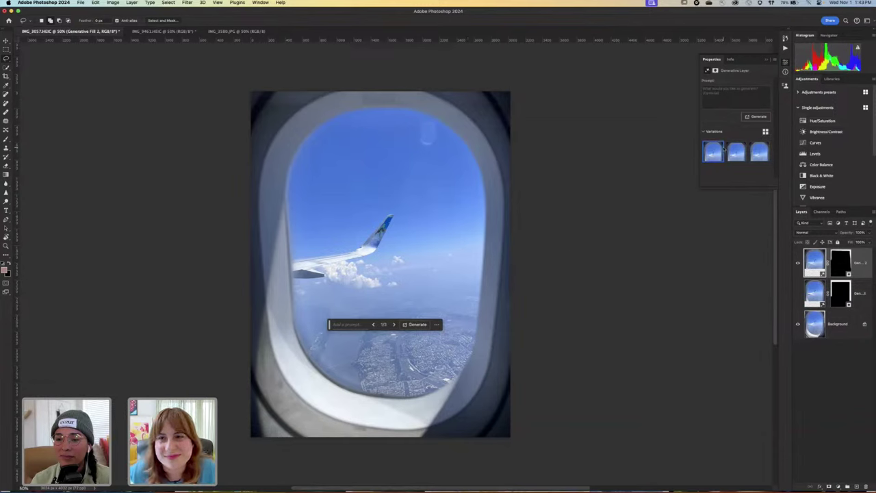
Compare the three Generative Fill 2 variations, keep the second, and check the Navigator overview.
left_click(733, 155)
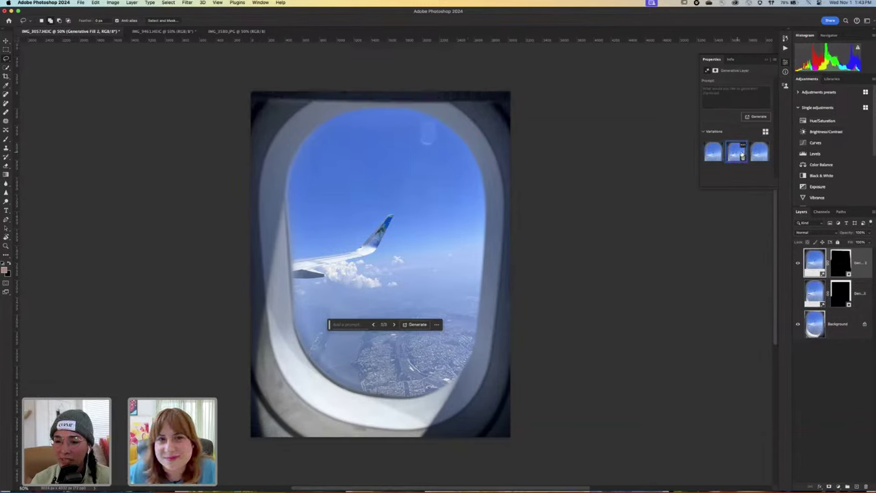
left_click(754, 153)
left_click(736, 152)
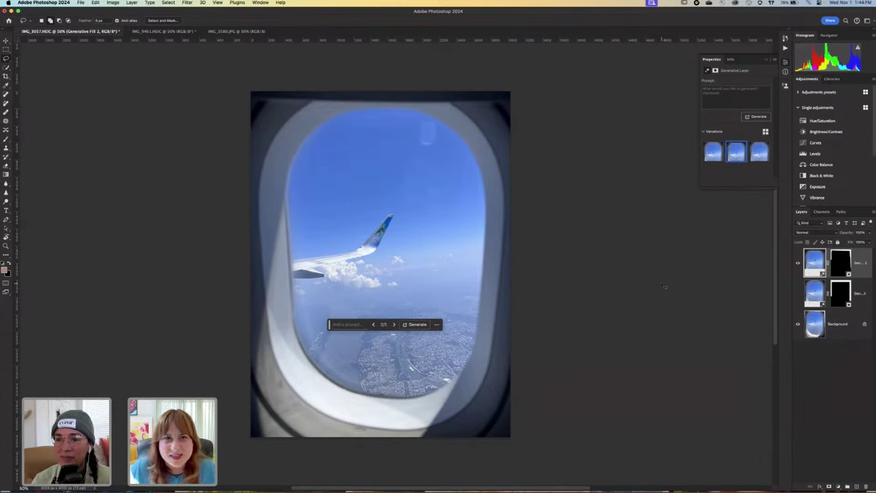
left_click(829, 35)
left_click_drag(835, 88, 846, 126)
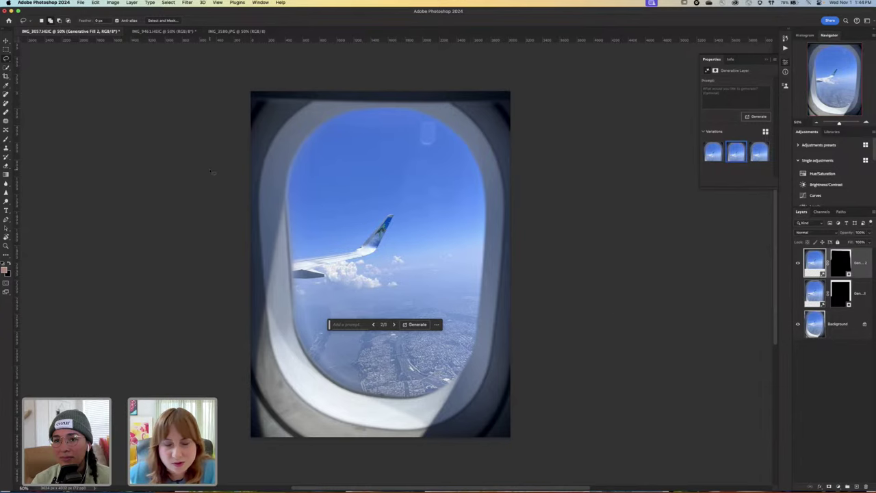
Start a Pen shape path with curved anchors along the window's top and right edge.
key("p")
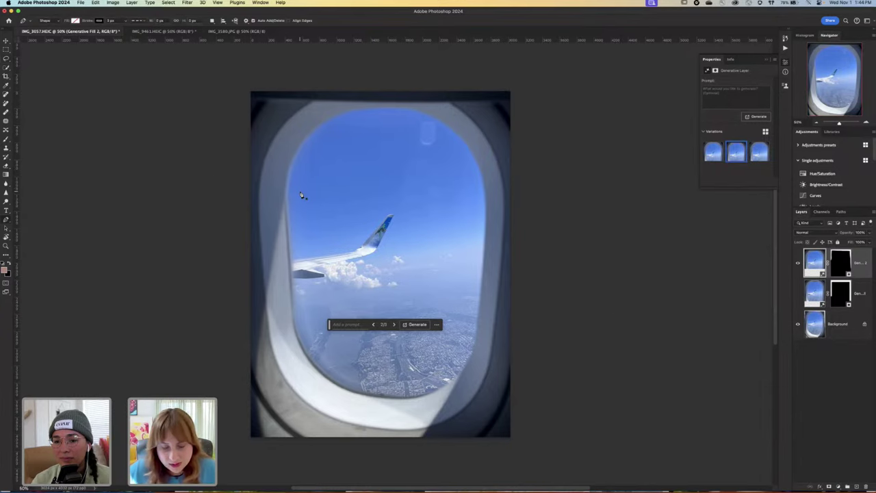
key("super+equal")
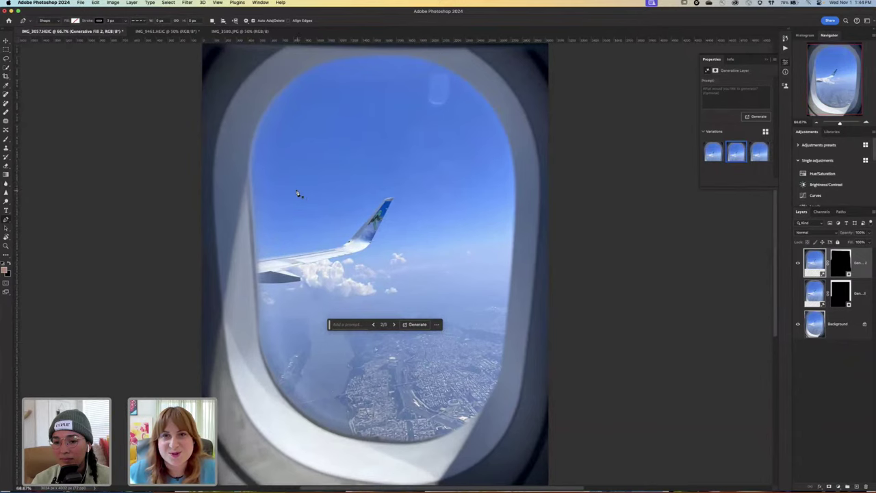
scroll(364, 107, "up", 3)
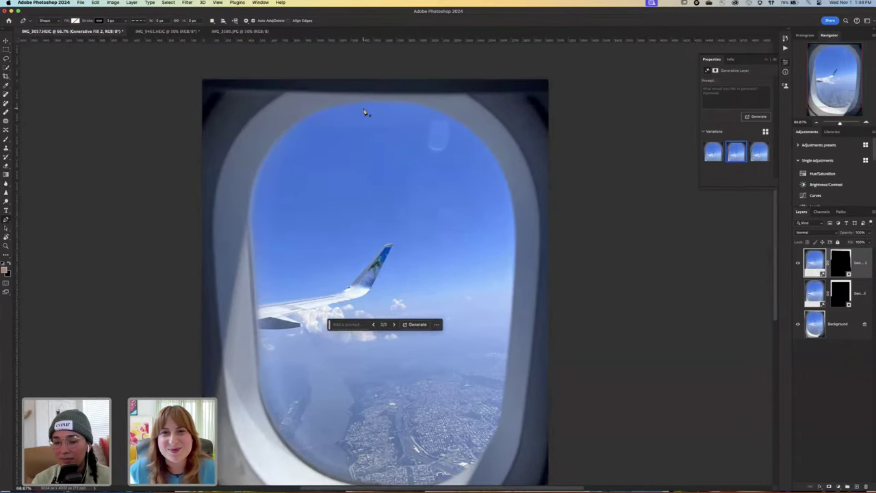
left_click(370, 105)
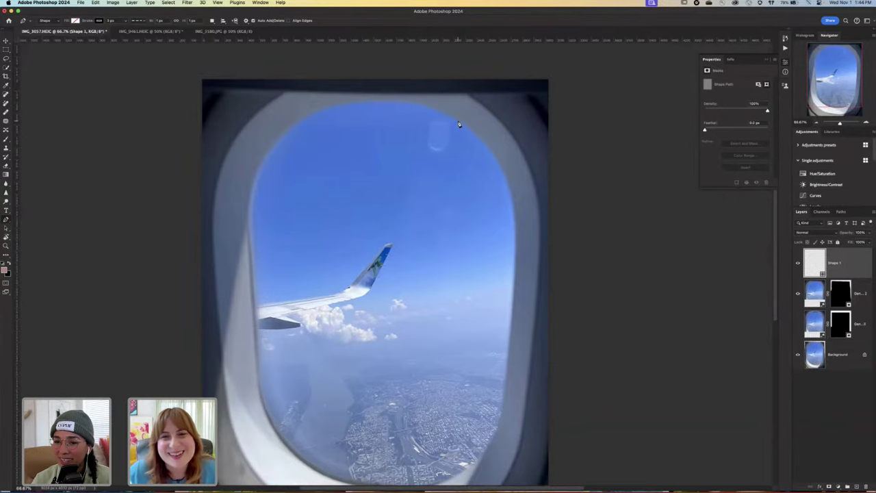
left_click_drag(458, 123, 491, 151)
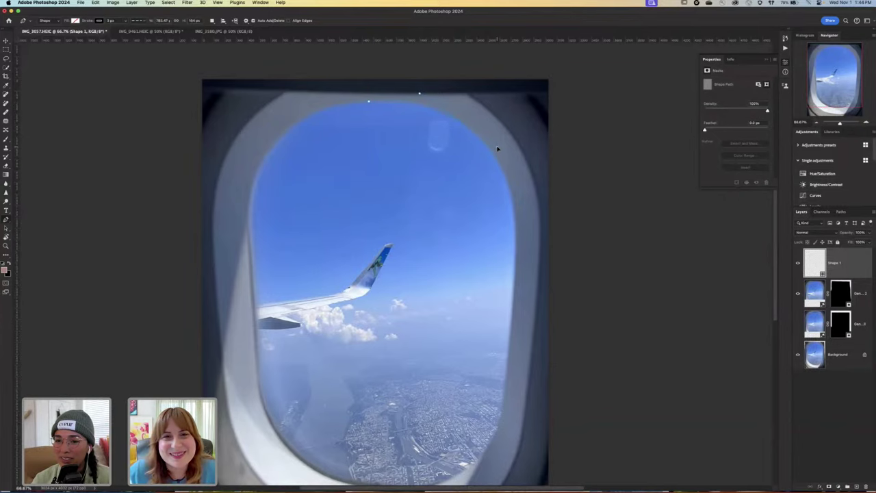
scroll(458, 253, "down", 5)
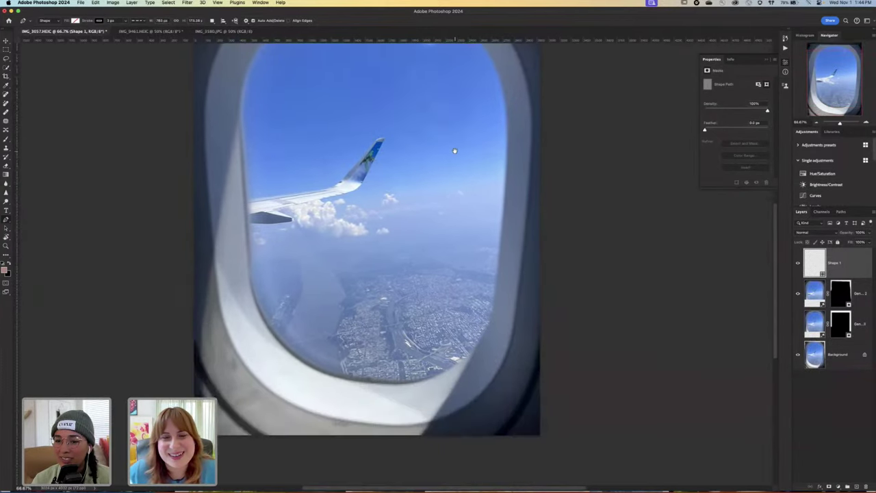
scroll(457, 178, "up", 2)
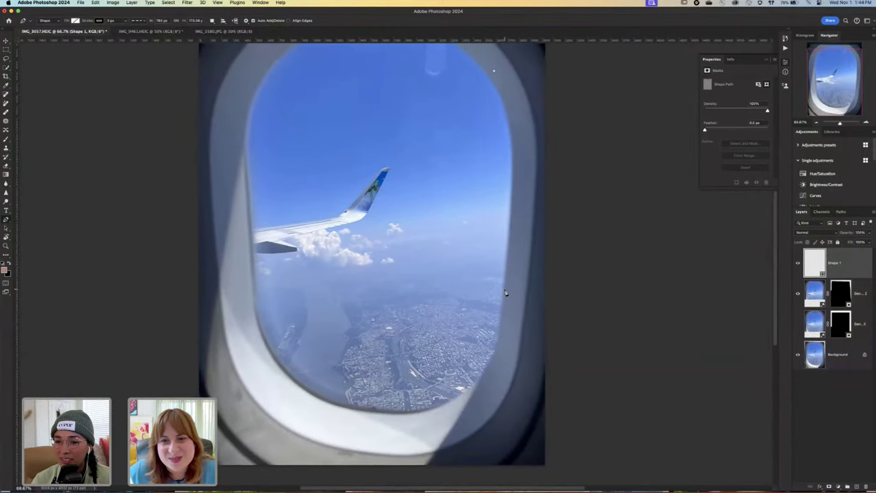
left_click_drag(506, 293, 482, 411)
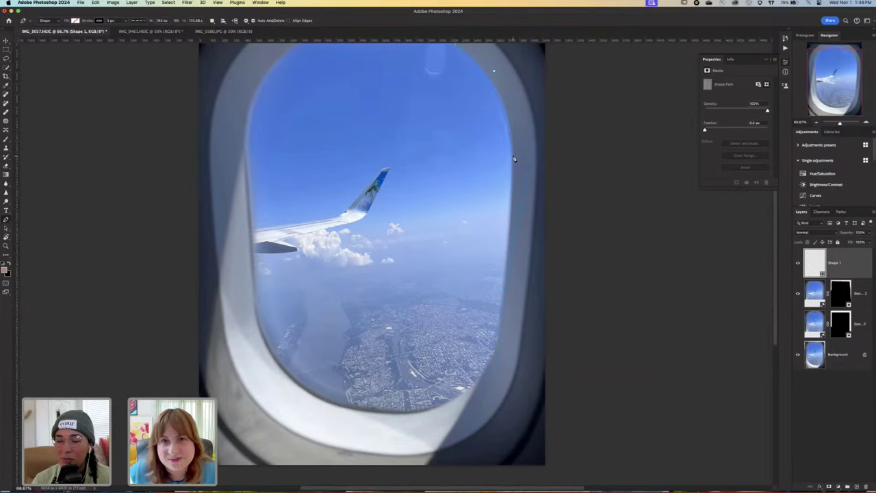
left_click_drag(514, 159, 510, 206)
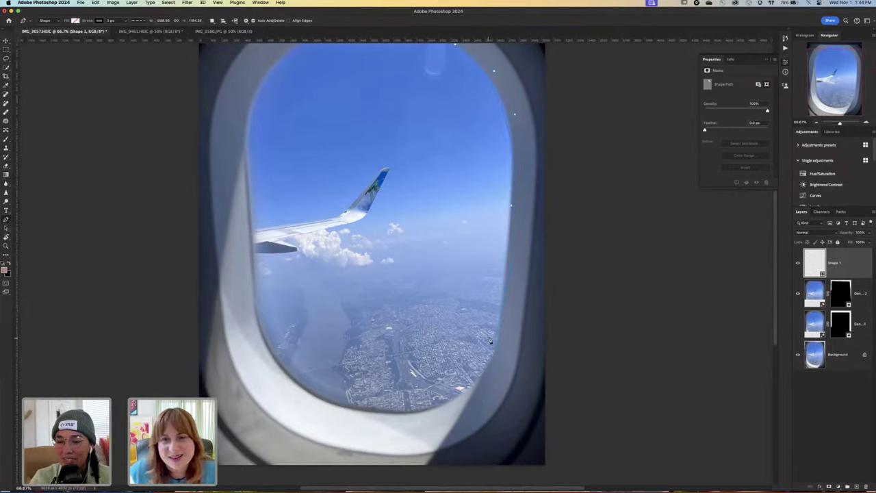
Complete the Shape 1 path along the window's bottom and left edges and show the Paths panel.
left_click(494, 367)
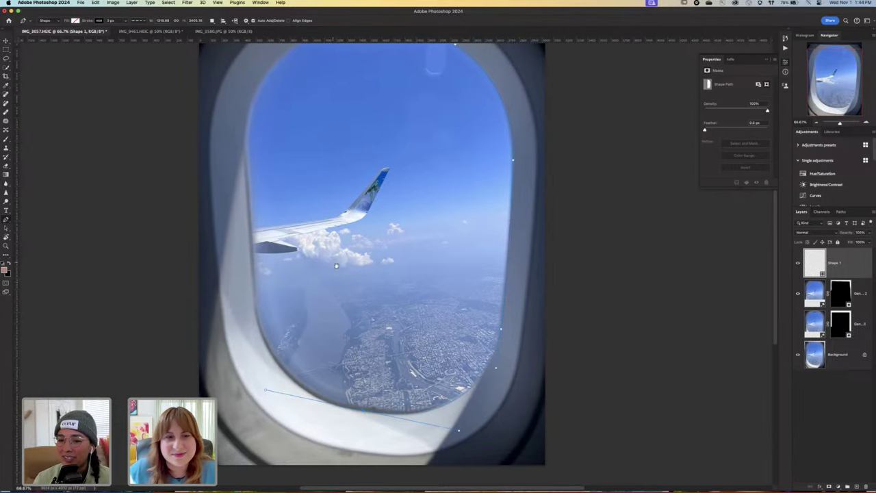
scroll(266, 391, "left", 5)
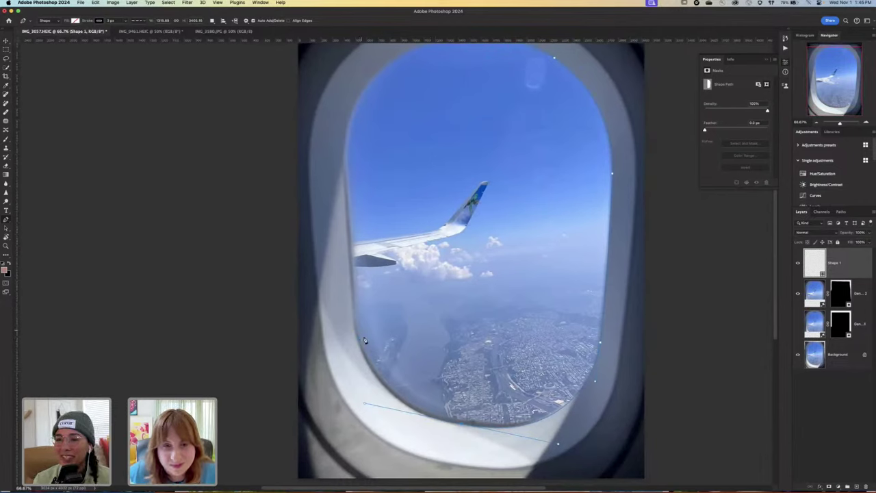
left_click(391, 409)
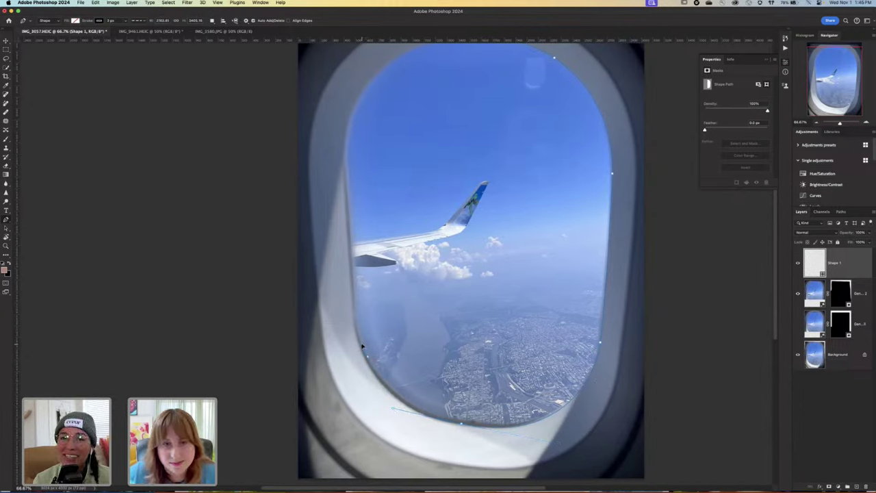
left_click(350, 202)
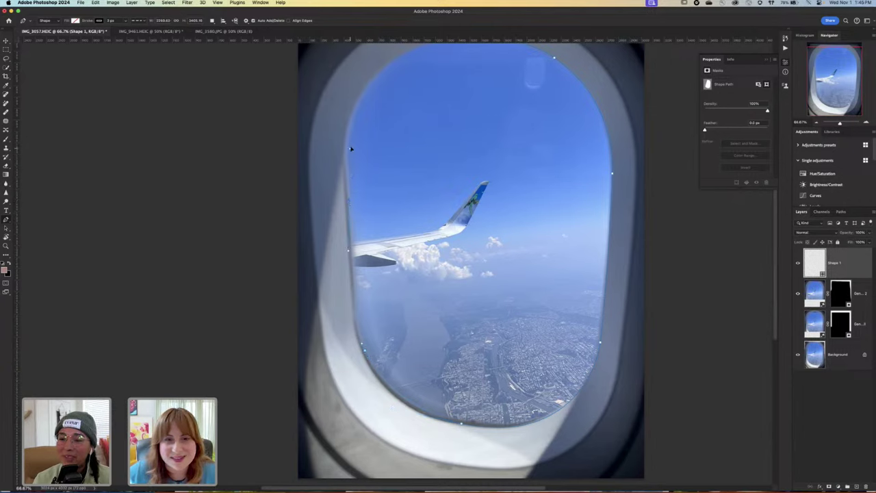
left_click(346, 110)
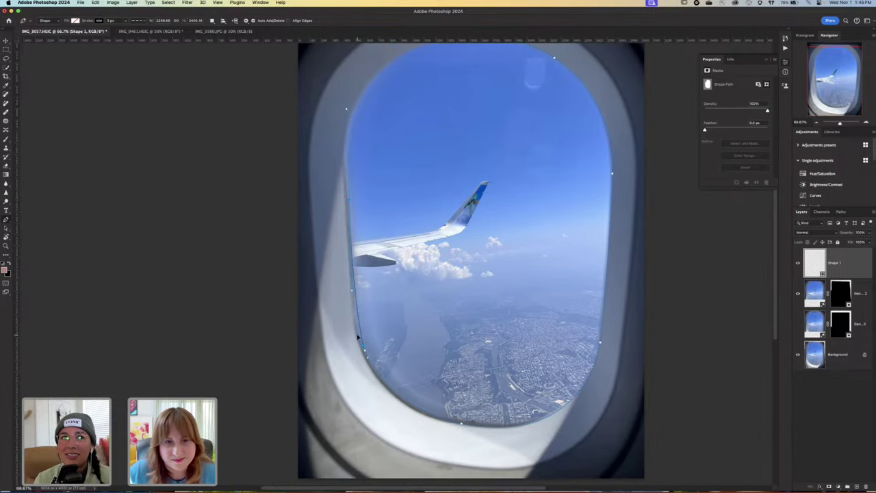
scroll(395, 238, "up", 5)
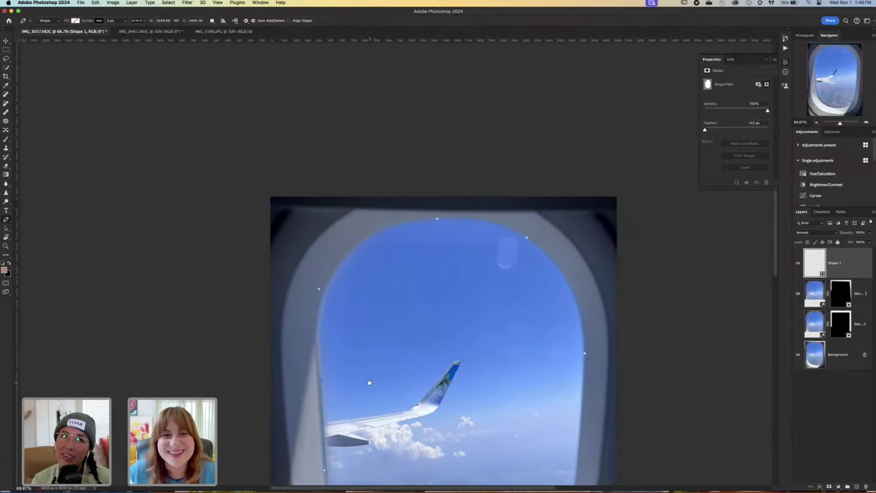
key("Escape")
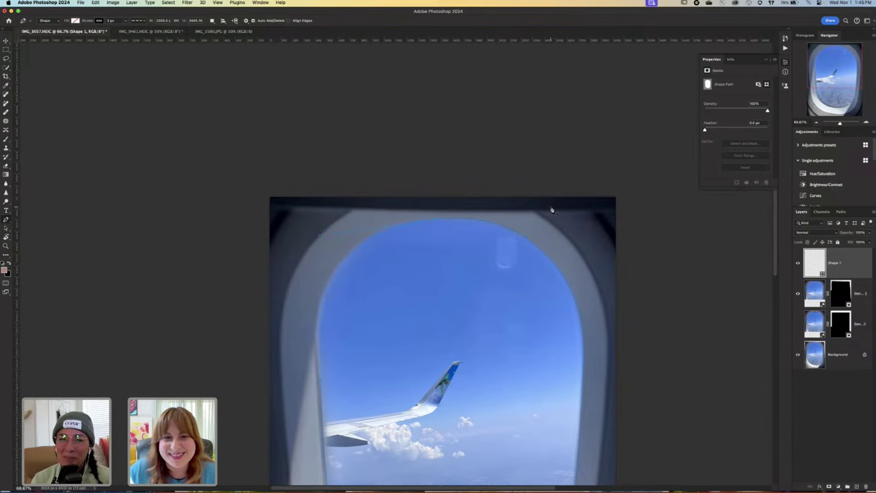
scroll(545, 314, "down", 5)
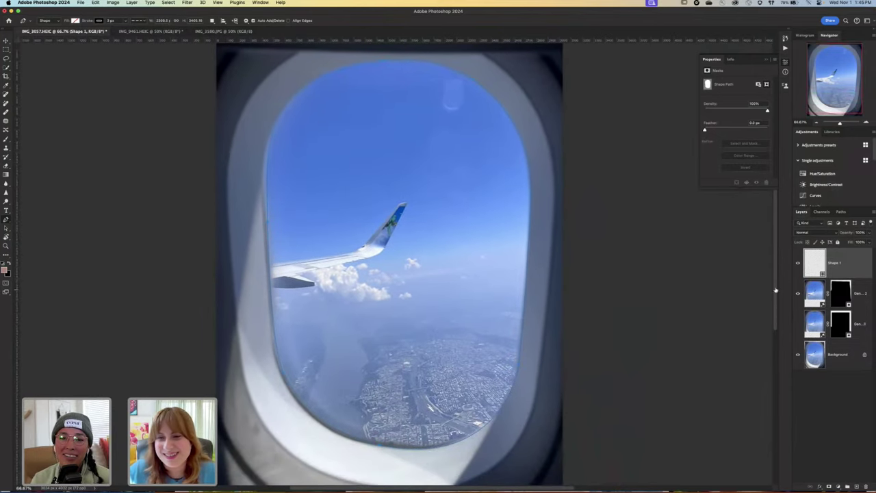
left_click(841, 211)
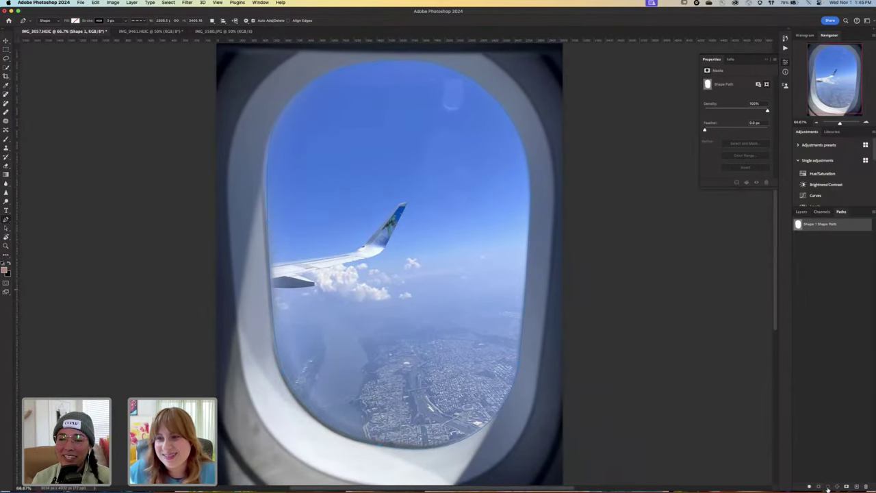
Hide Shape 1, deselect, and stamp the visible layers into a merged Layer 1.
key("super+Return")
left_click(802, 212)
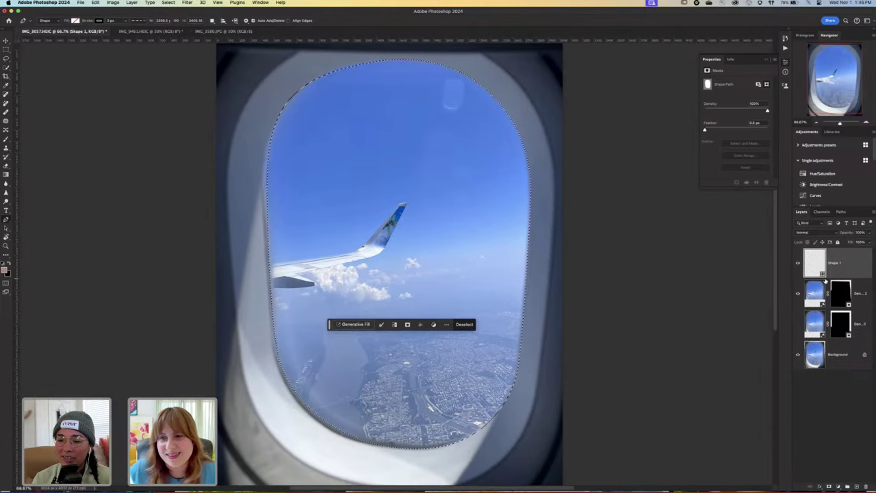
left_click(825, 287)
left_click(798, 262)
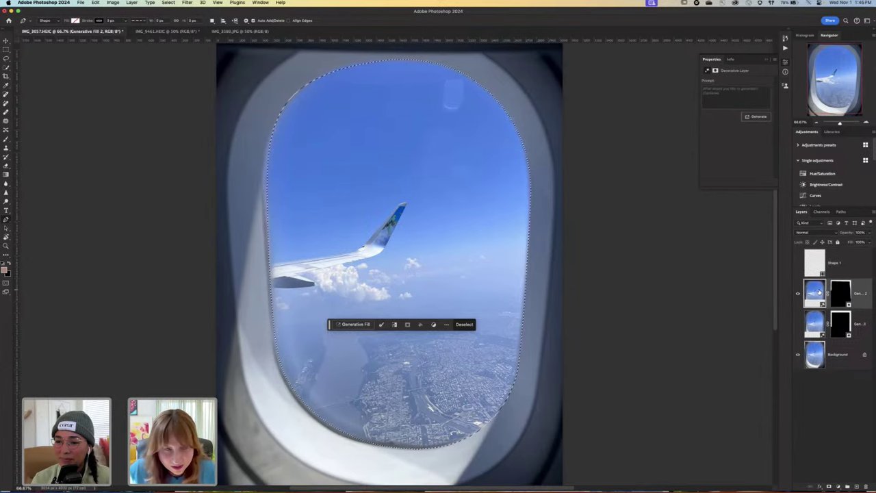
left_click(819, 292)
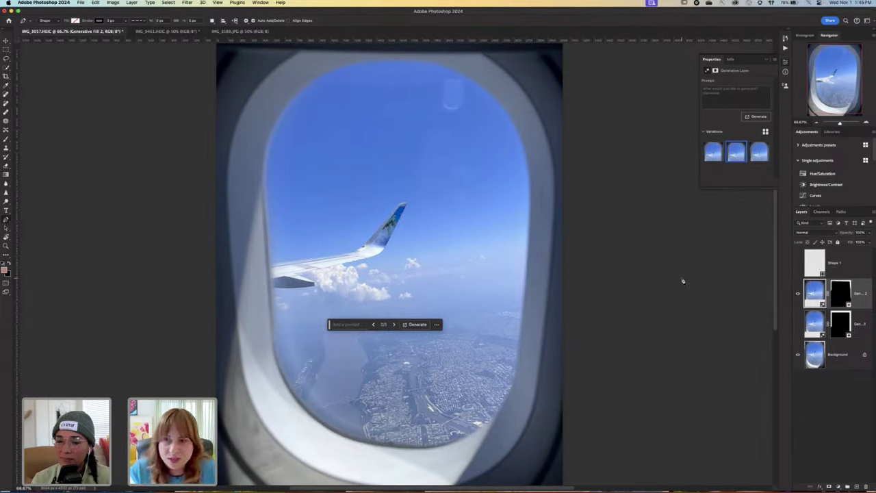
key("super+alt+shift+e")
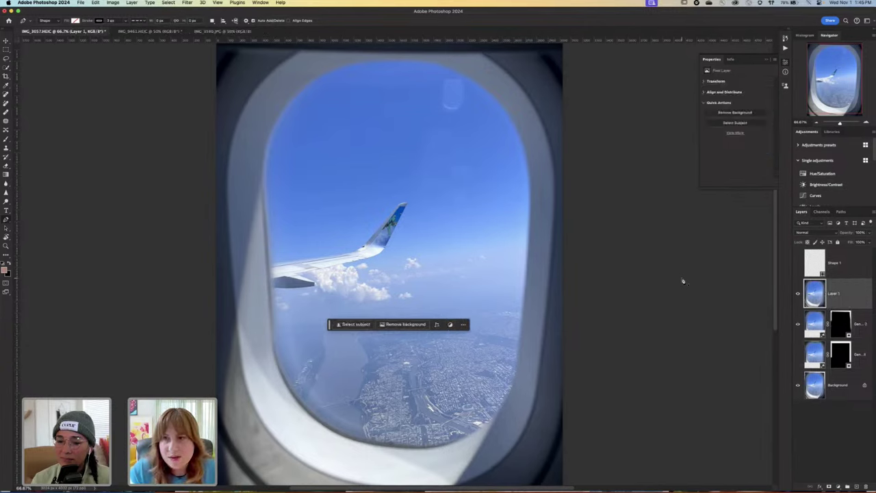
Unlock the Background and group it with both generative fill layers as Group 1.
left_click(817, 320)
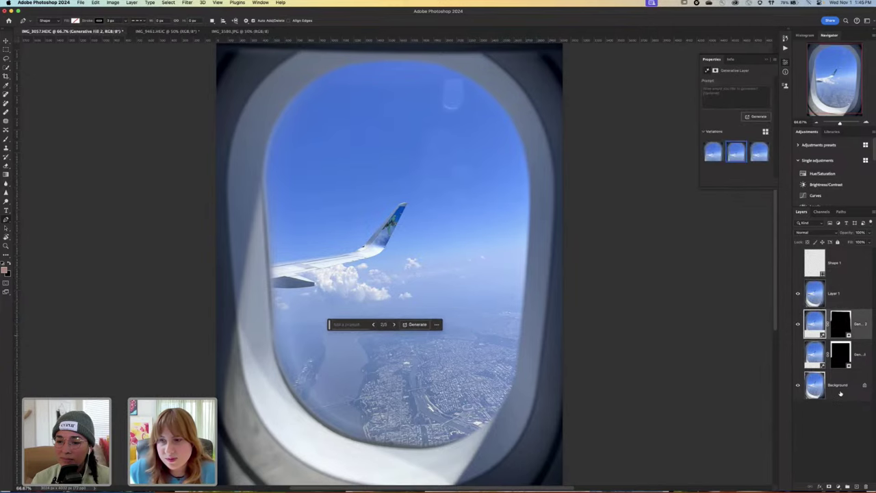
left_click(843, 389, "shift")
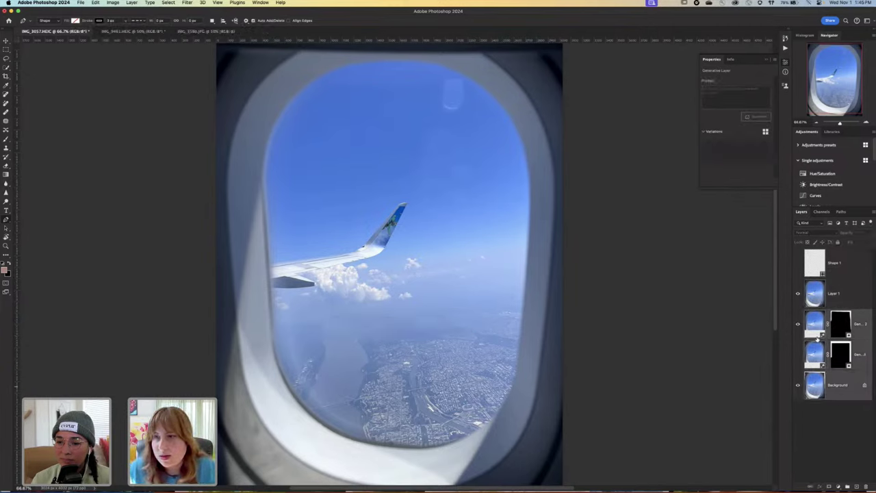
left_click(864, 385)
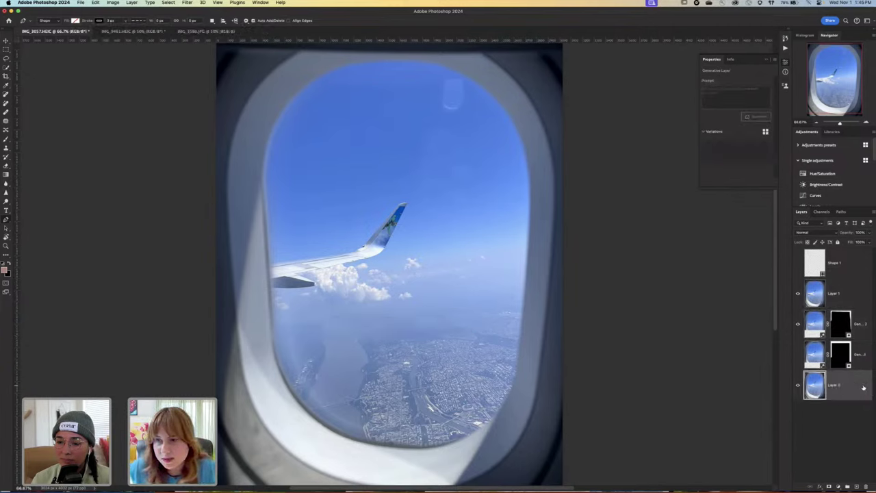
left_click(864, 327, "shift")
key("super+g")
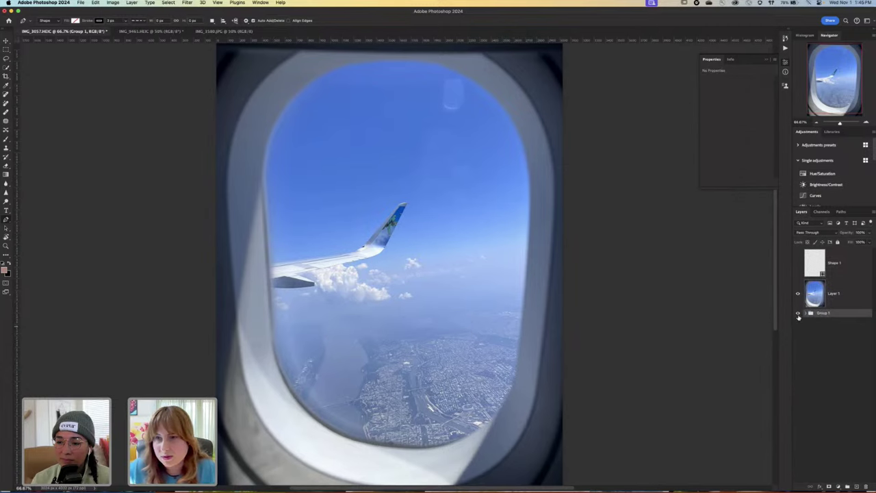
left_click(816, 298)
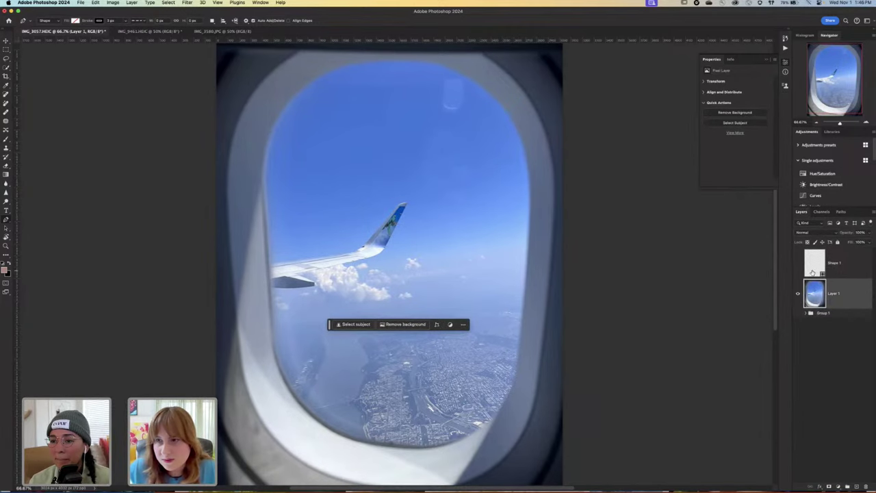
Mask Layer 1 with the Shape 1 window outline, inverted so the oval opening is transparent.
left_click(812, 266, "super")
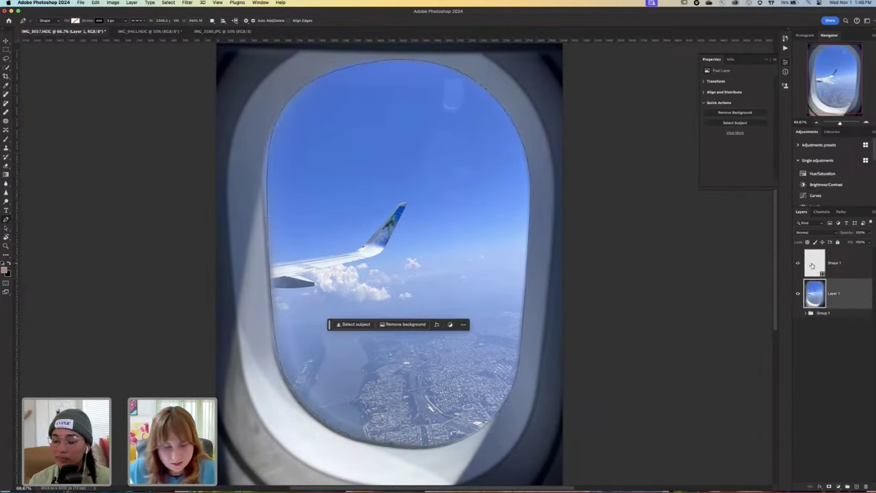
left_click(797, 263)
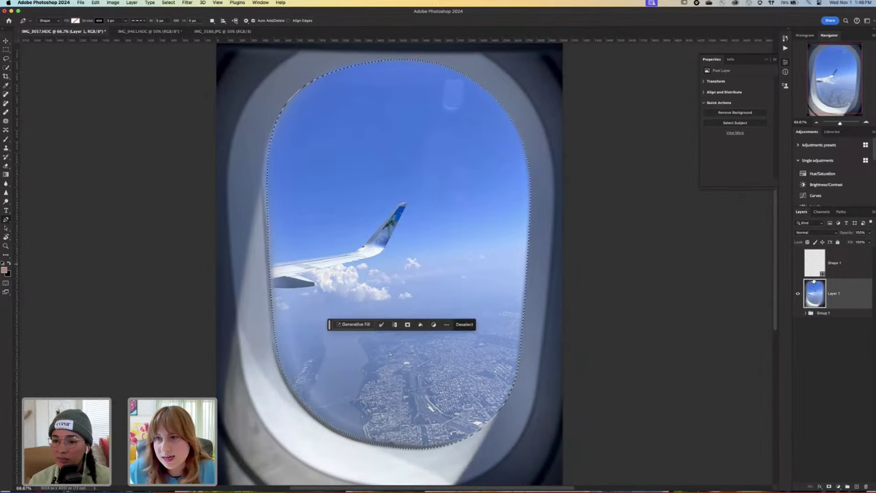
left_click(818, 486)
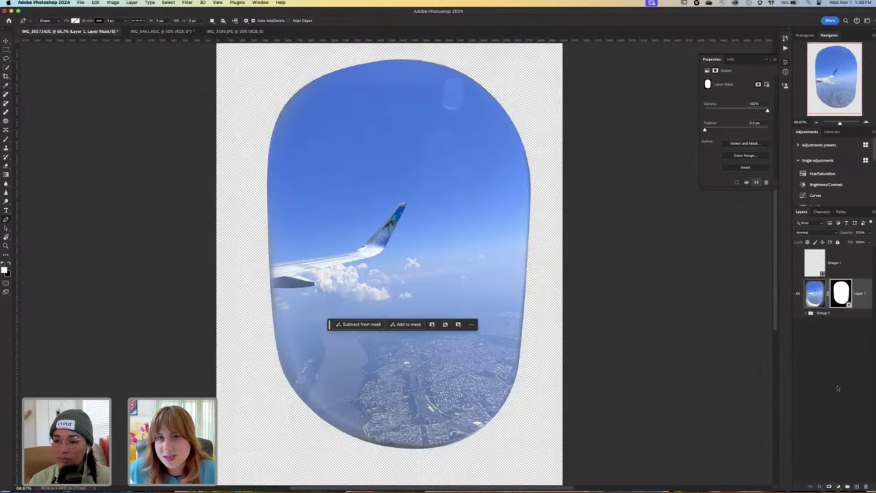
key("super+i")
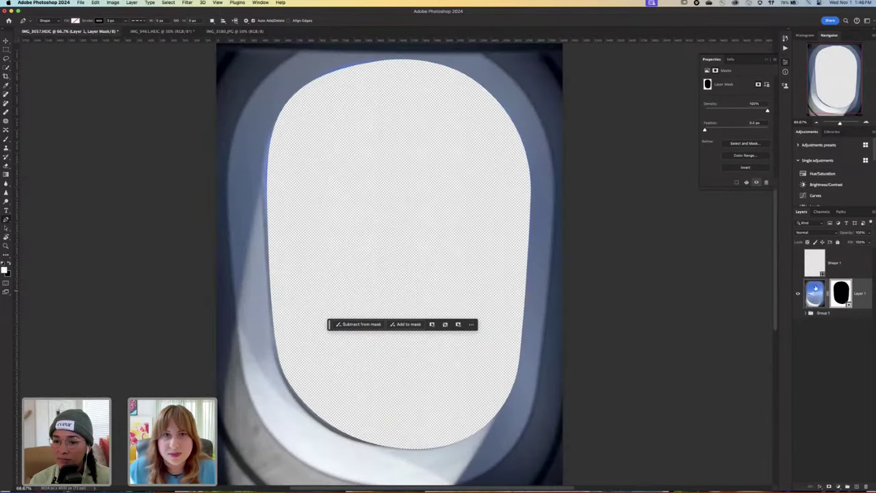
key("super+minus")
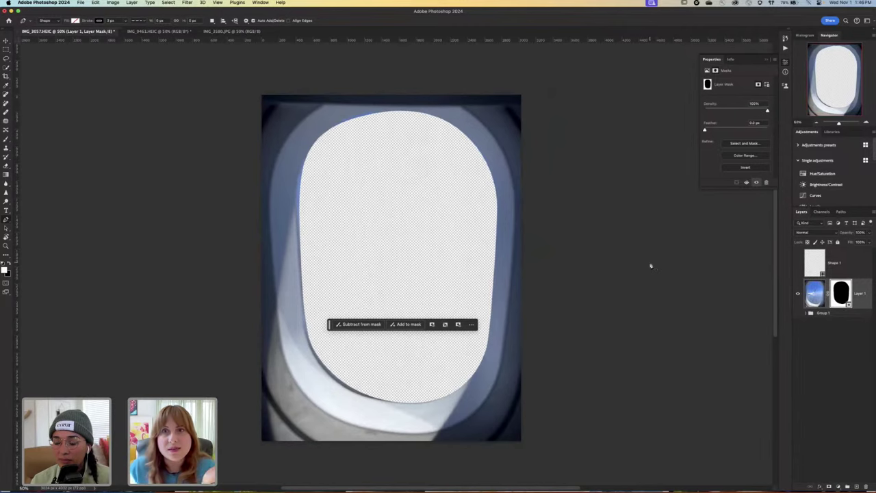
Bring the unlocked wing photo in as Layer 2 and marquee-select the sky down to the horizon.
left_click(162, 32)
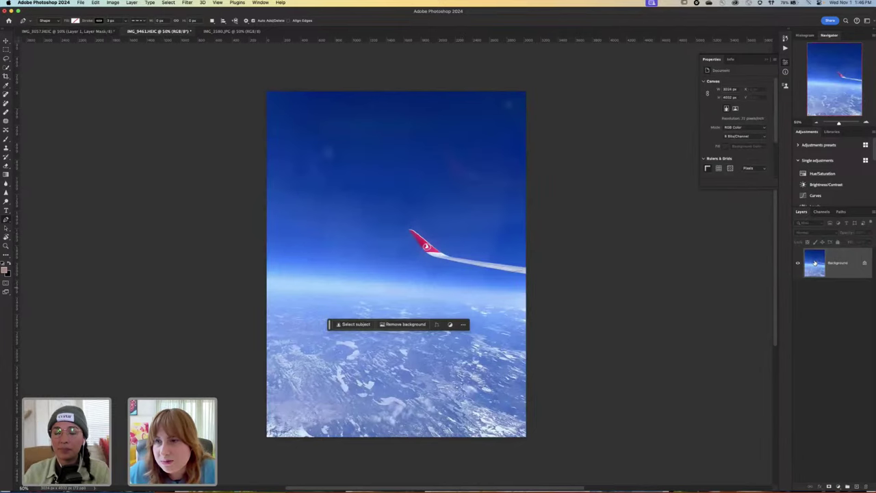
left_click(864, 263)
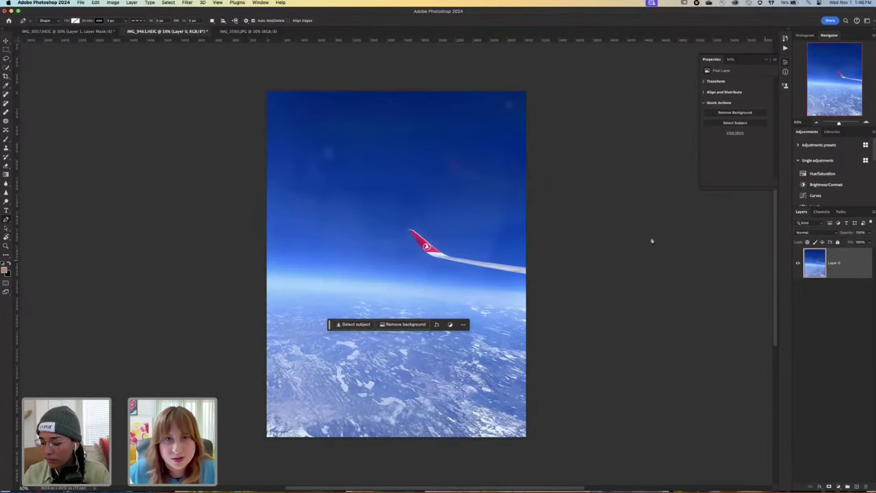
left_click(95, 32)
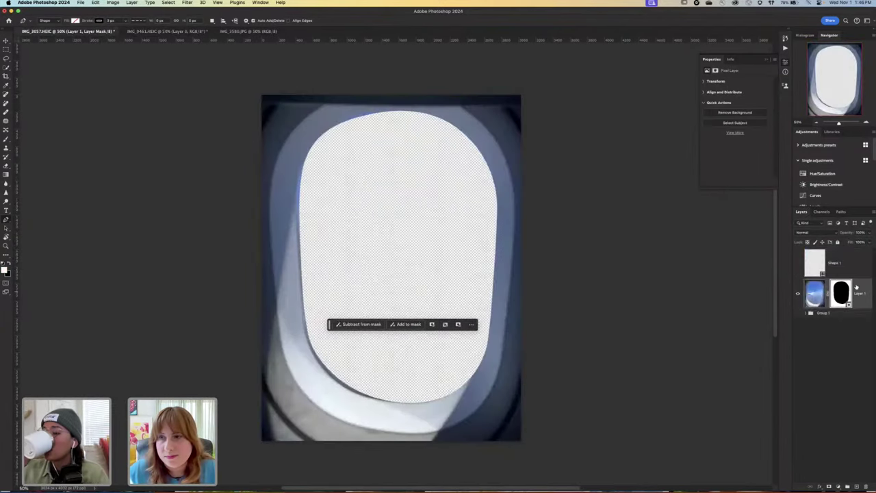
left_click(859, 293)
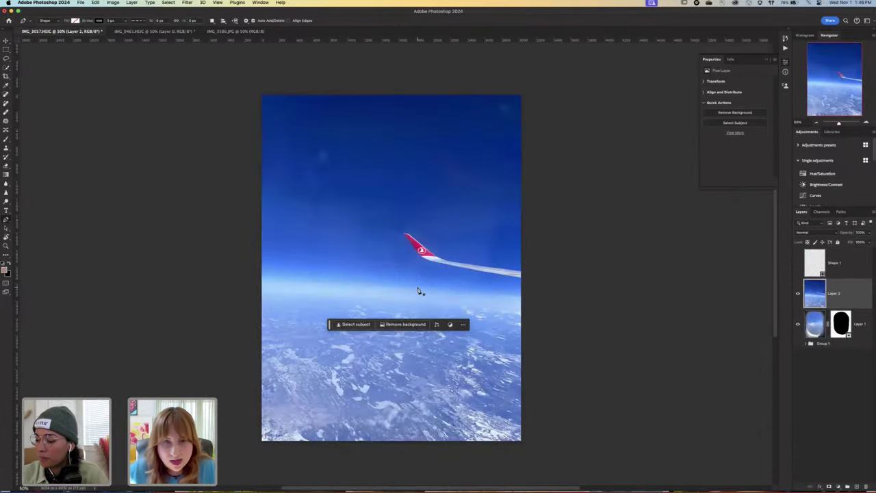
key("v")
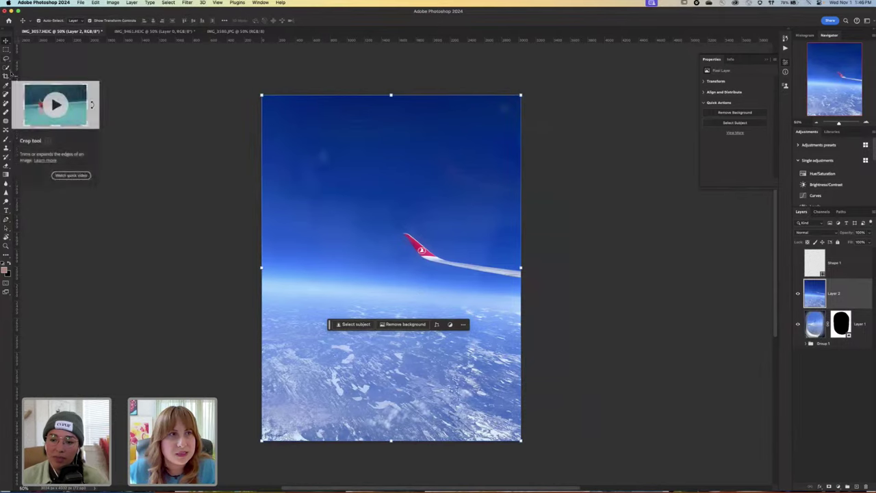
left_click(6, 49)
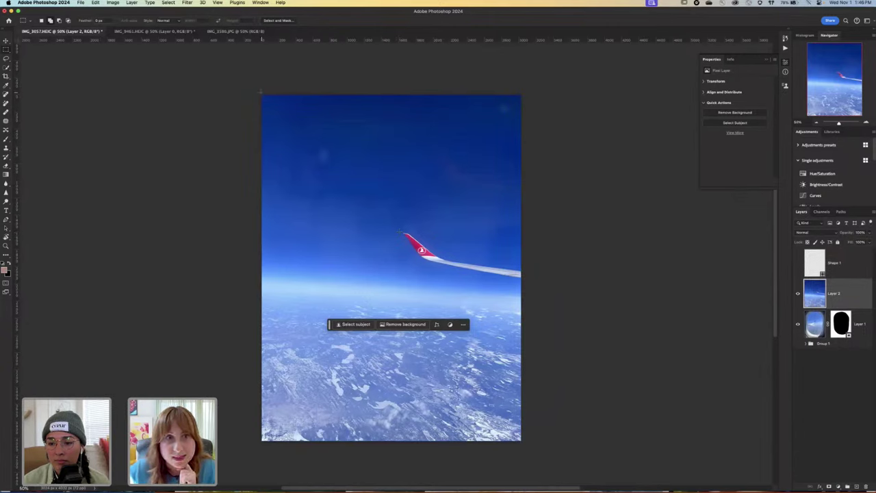
left_click_drag(262, 95, 525, 281)
Run Generative Fill with an empty prompt on the selected sky area.
left_click(351, 324)
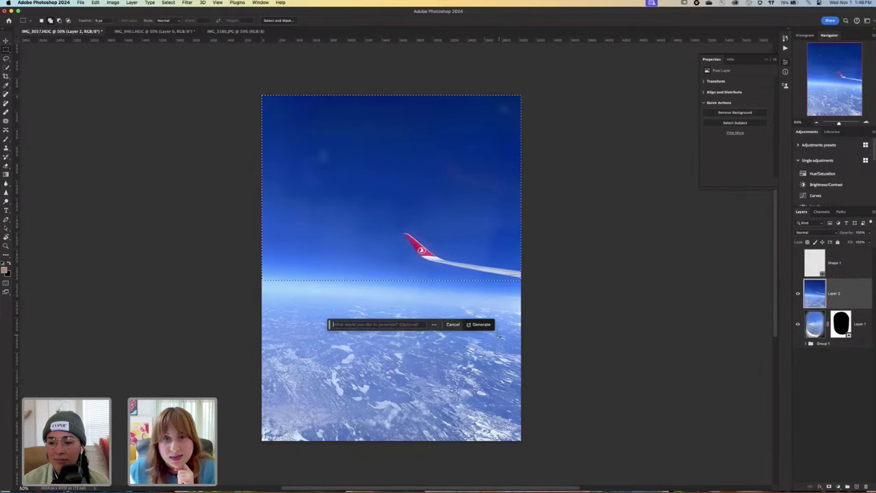
left_click(483, 324)
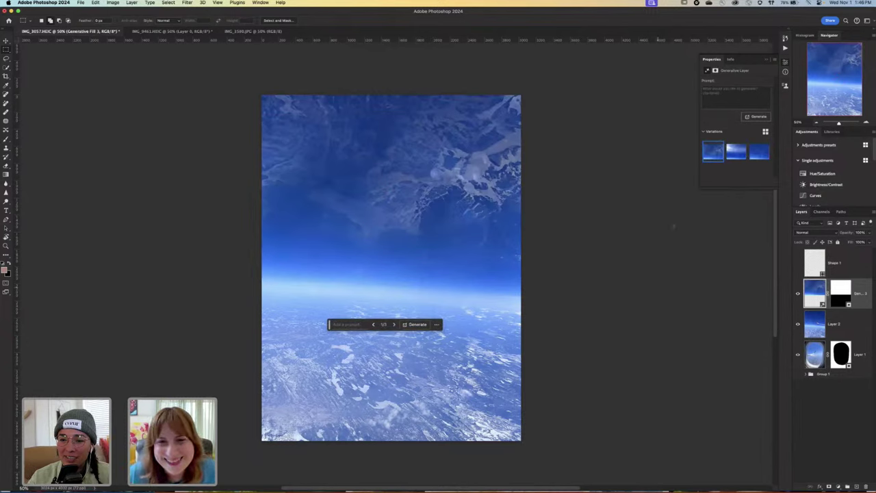
left_click(729, 153)
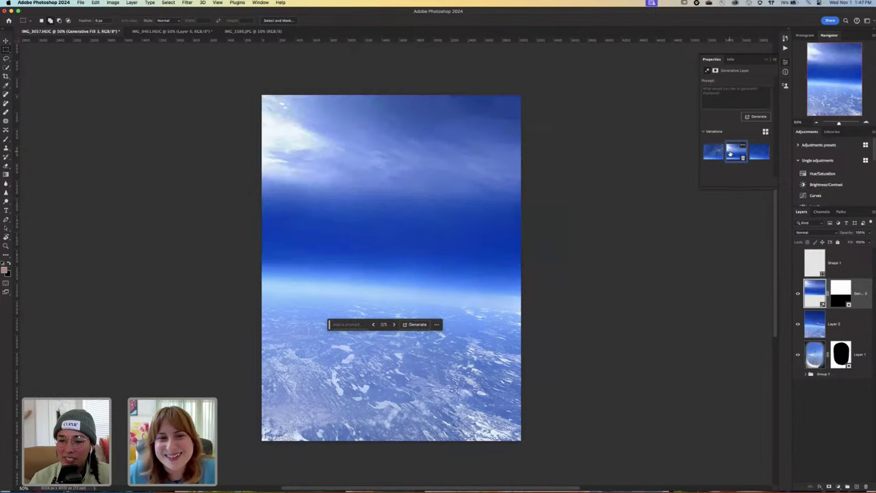
left_click(757, 154)
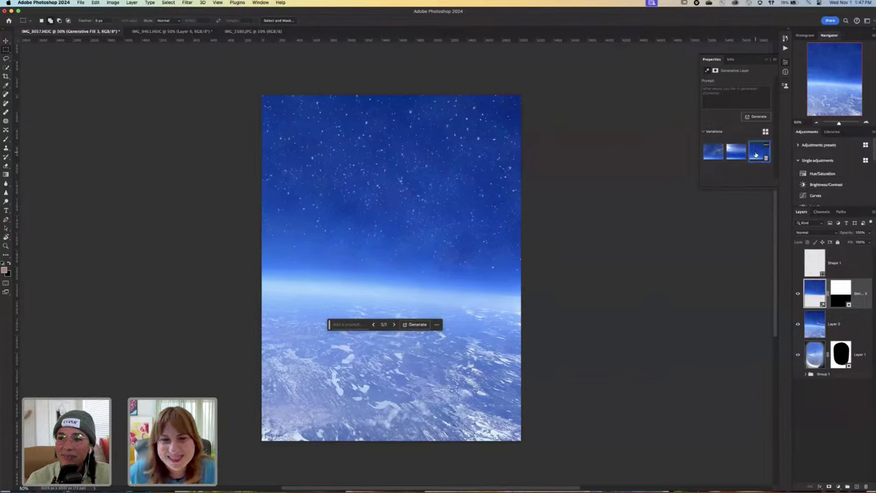
left_click(732, 153)
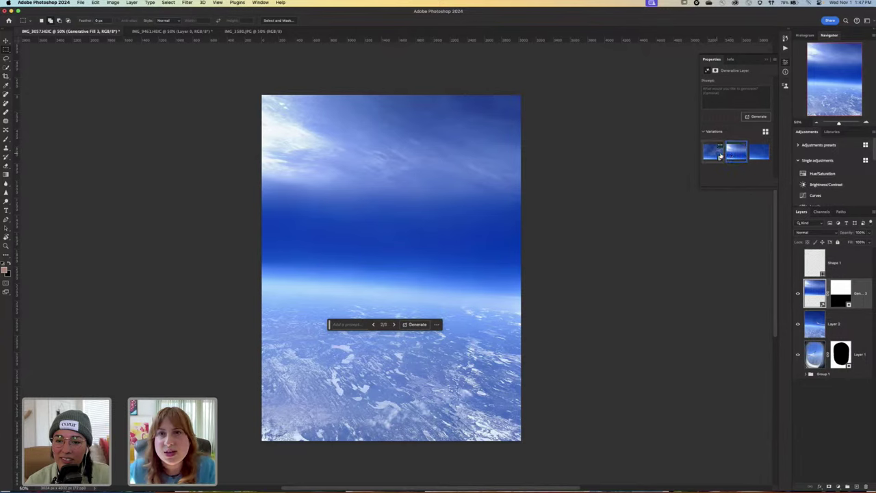
left_click(710, 153)
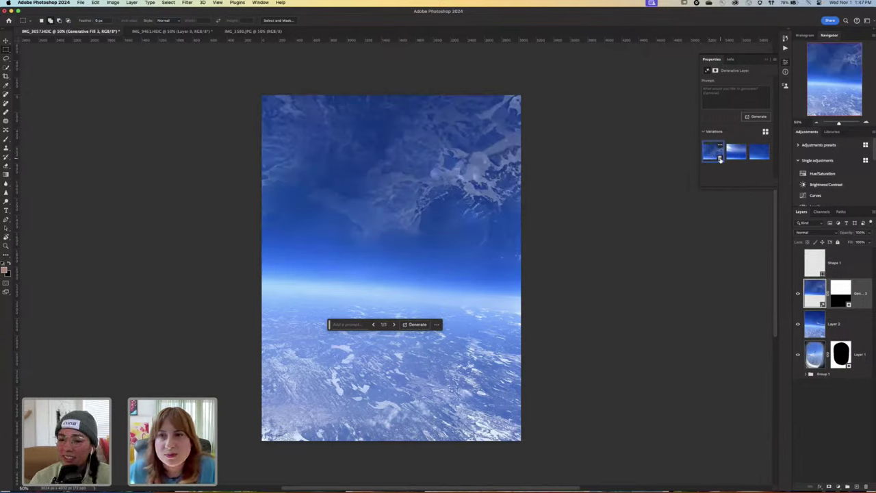
Delete the first variation and apply the starry deep-blue sky variation.
left_click(719, 158)
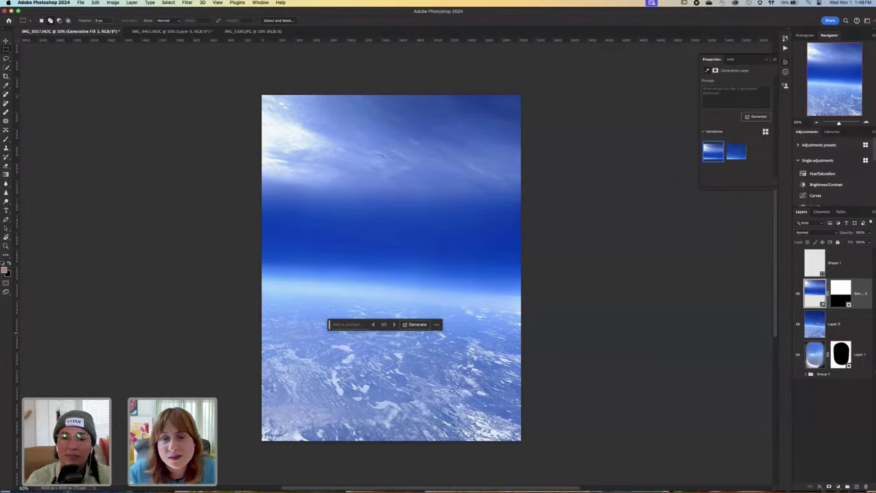
left_click(734, 152)
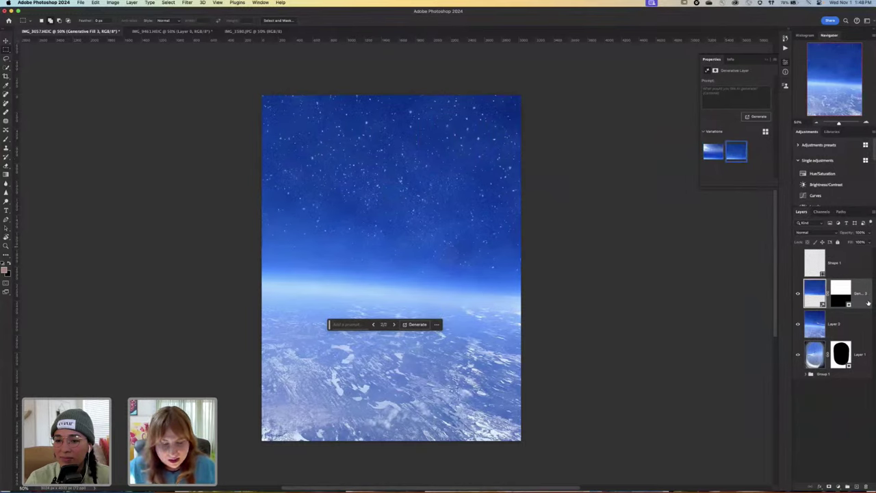
Stamp visible into Layer 3, group Layer 2 and the fill layer, and move the group below Layer 1.
key("super+alt+shift+e")
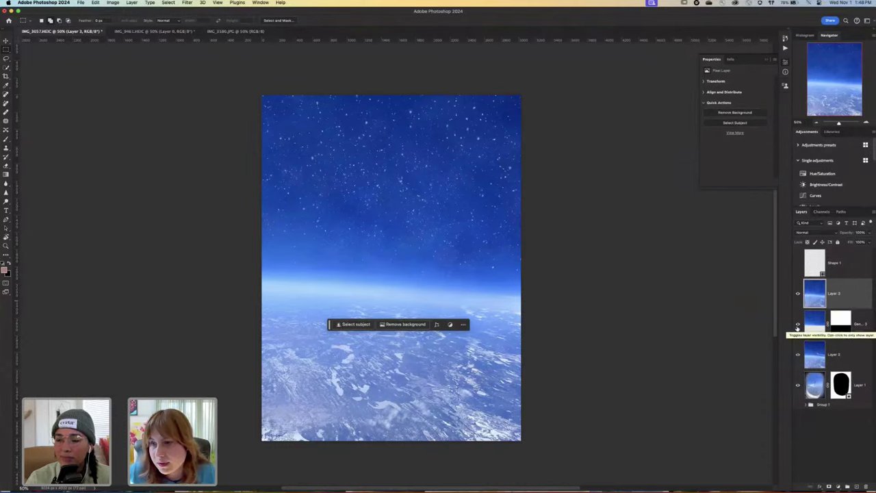
left_click(849, 356)
left_click(858, 323, "shift")
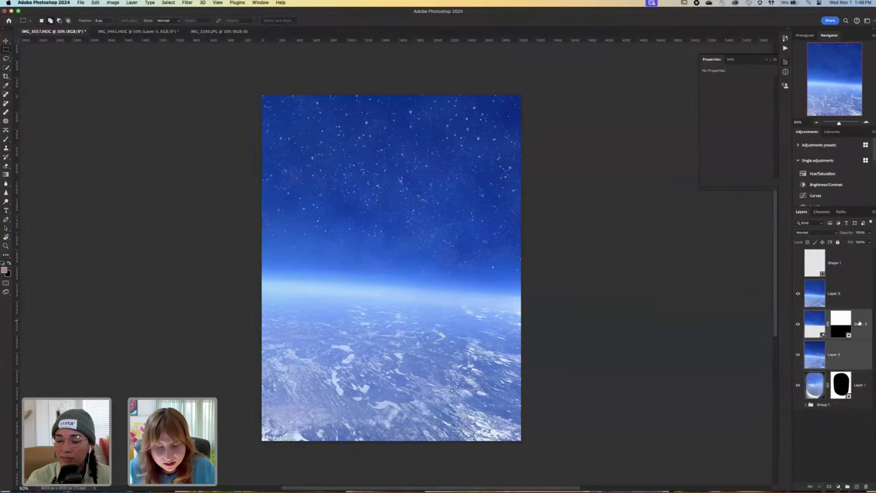
key("super+g")
left_click_drag(851, 316, 832, 337)
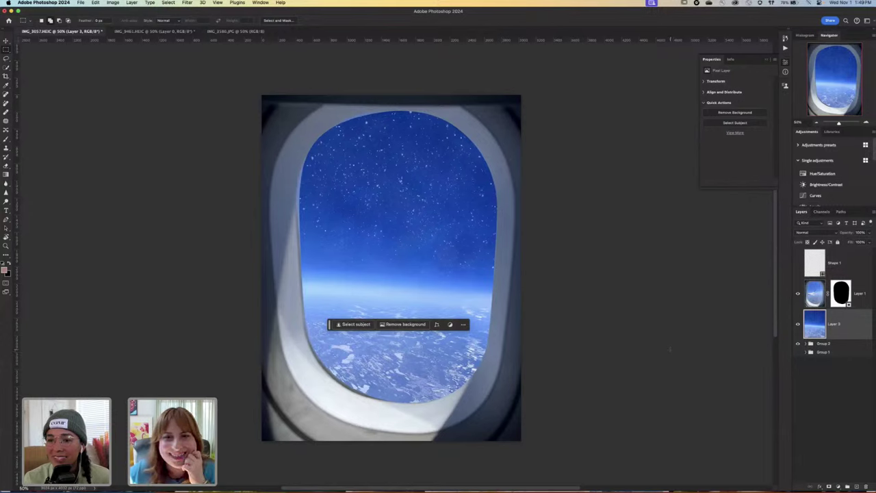
Feather Layer 1's window mask to about 2.6 px and inspect the edge against the sky.
left_click(836, 293)
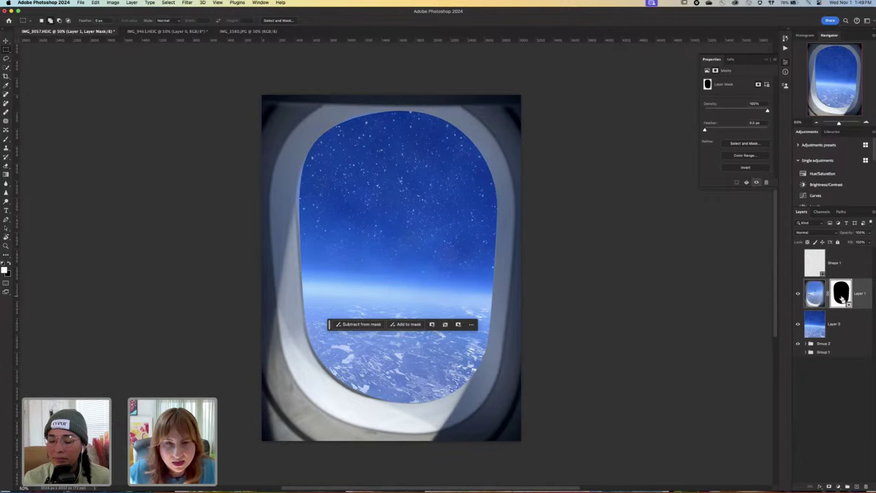
left_click(842, 299, "super")
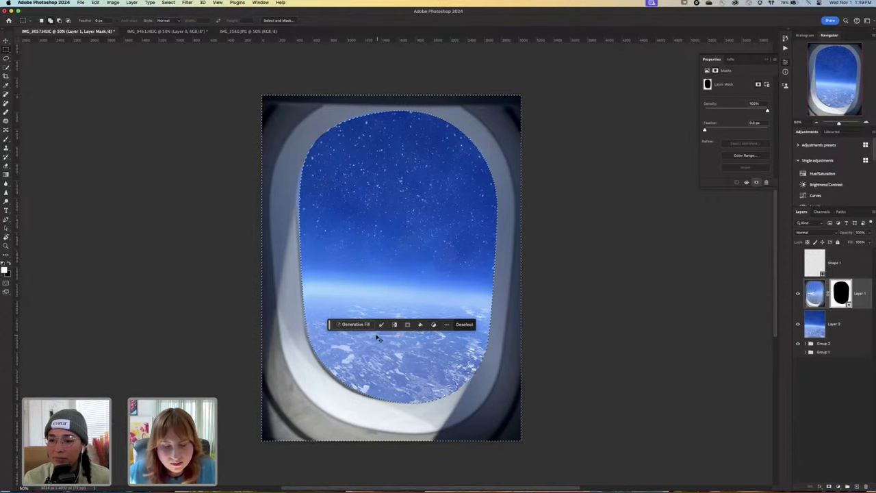
key("super+d")
left_click(432, 324)
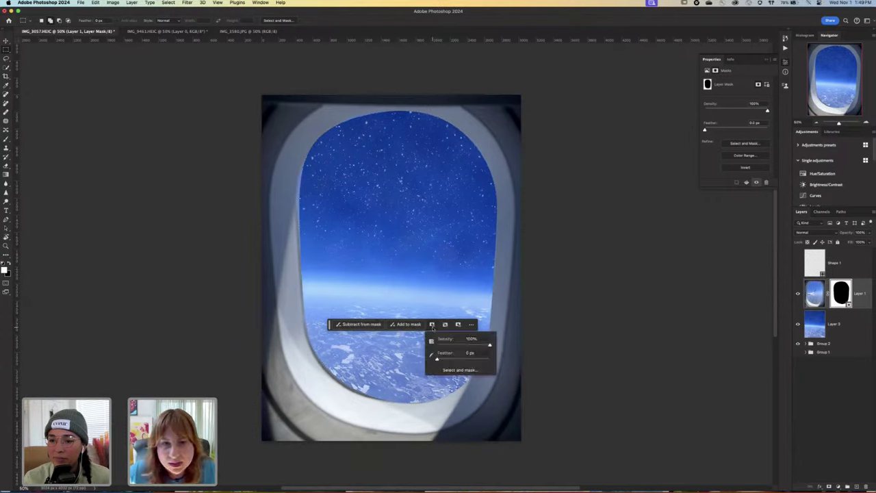
left_click_drag(437, 361, 452, 360)
left_click(541, 255)
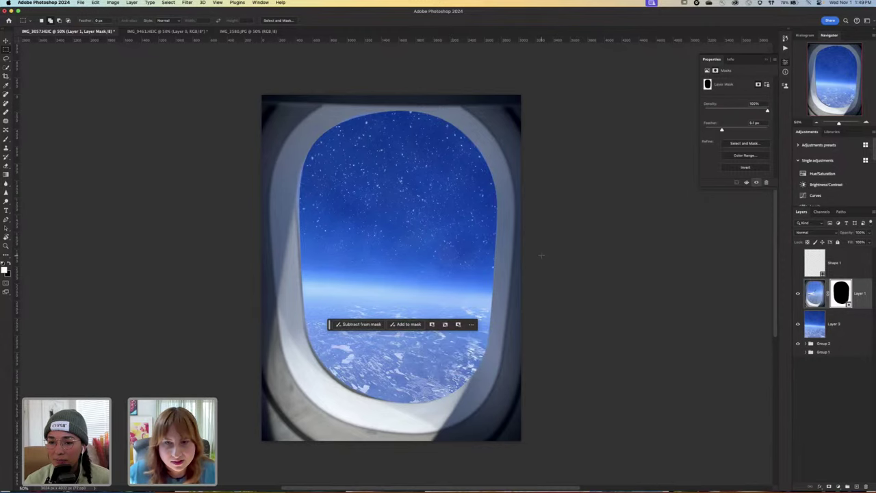
key("super+plus")
key("super+plus")
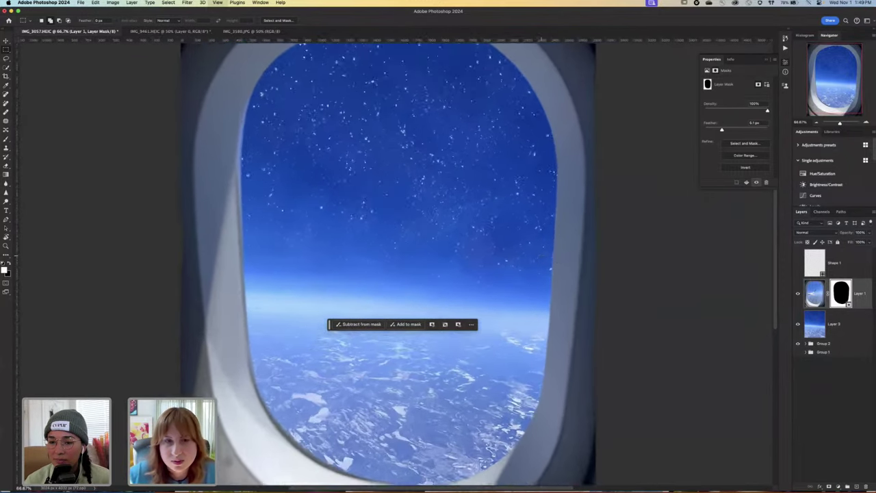
left_click_drag(285, 160, 295, 218)
left_click_drag(355, 271, 358, 177)
left_click_drag(376, 301, 383, 248)
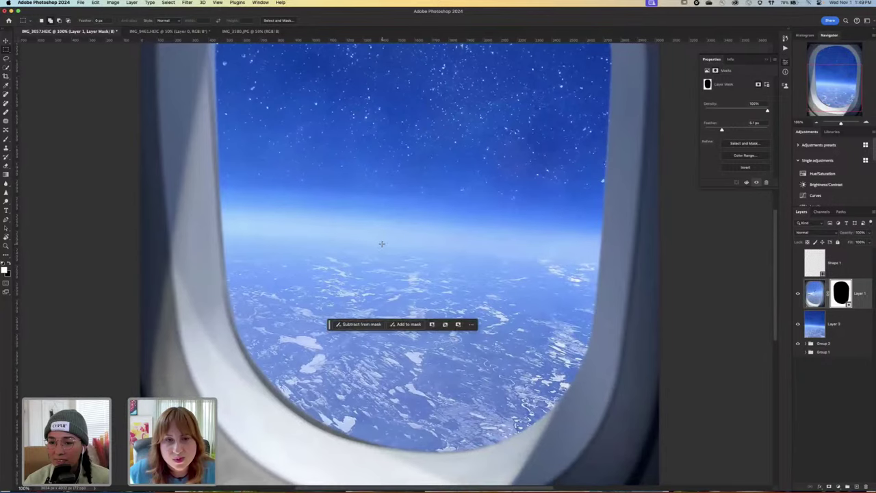
key("super+minus")
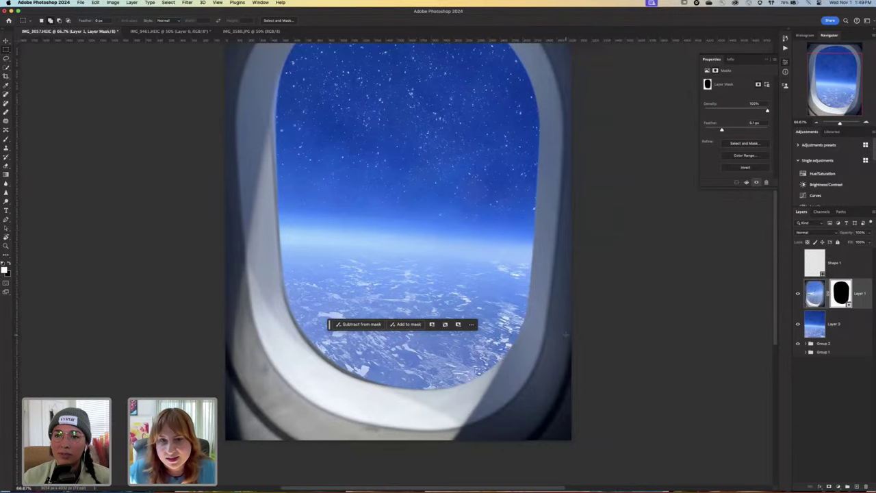
Nudge the window photo layer slightly left and down, then bring up the IMG_3580.JPG document.
key("v")
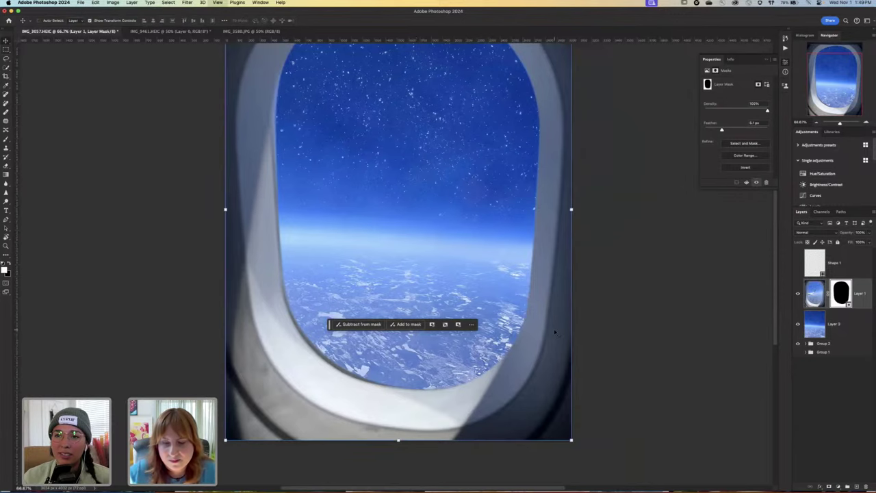
key("super+minus")
left_click_drag(462, 264, 453, 297)
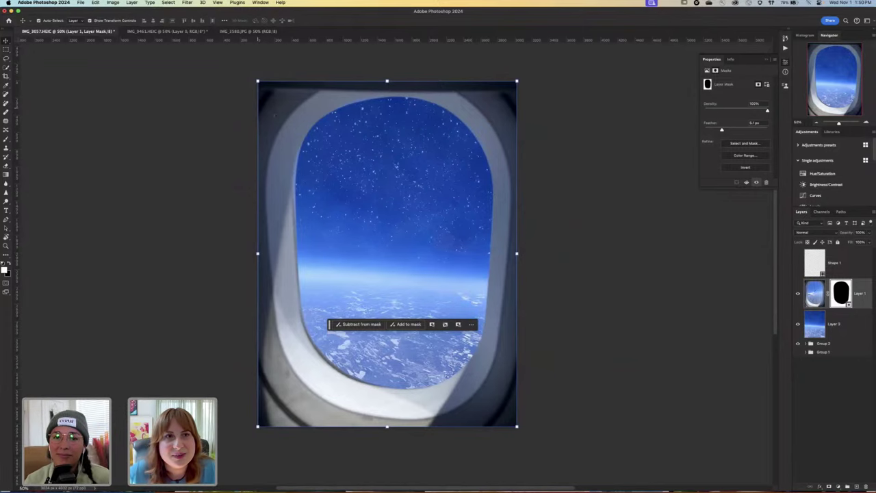
left_click(235, 31)
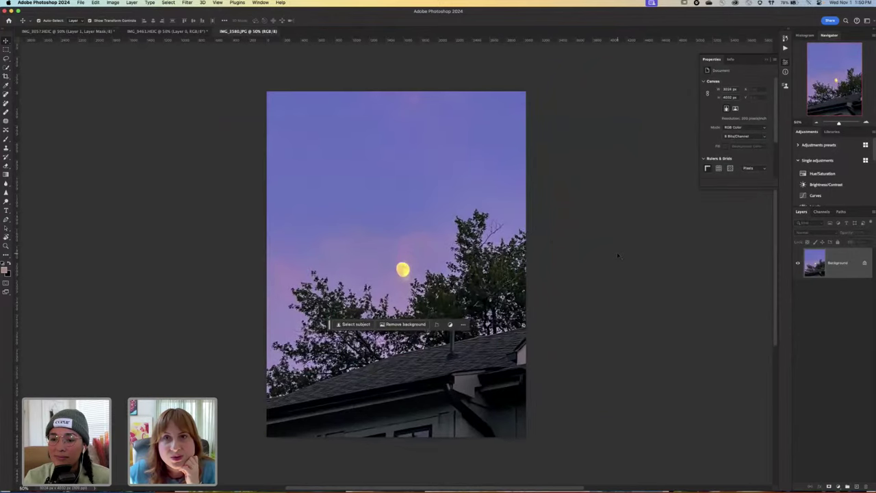
Unlock the moon photo's Background as Layer 0 and return to the IMG_3057.HEIC document.
scroll(618, 256, "down", 2)
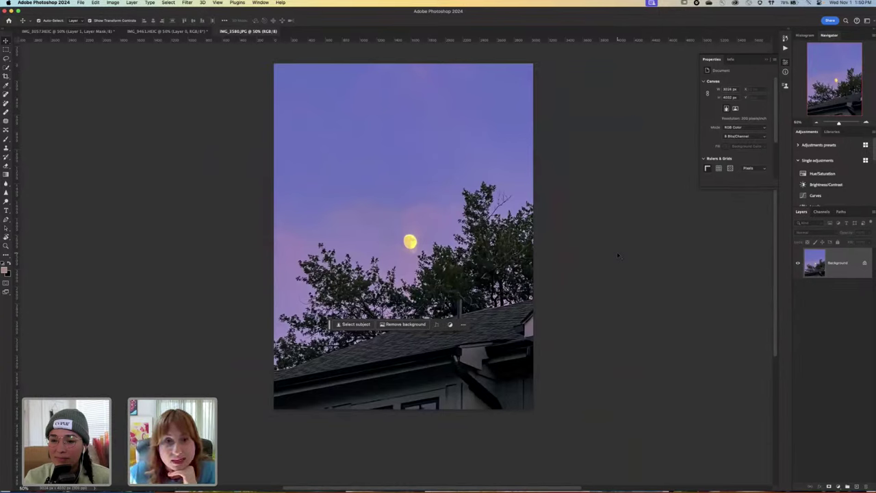
double_click(816, 267, "alt")
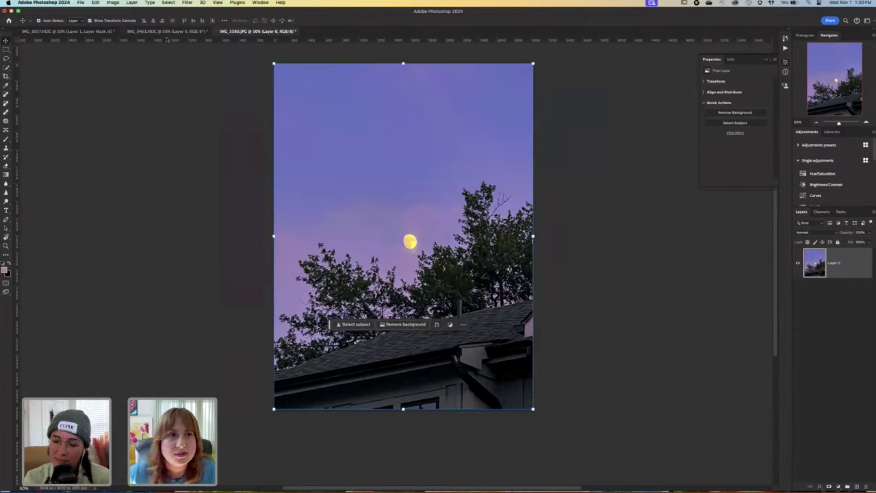
left_click(112, 33)
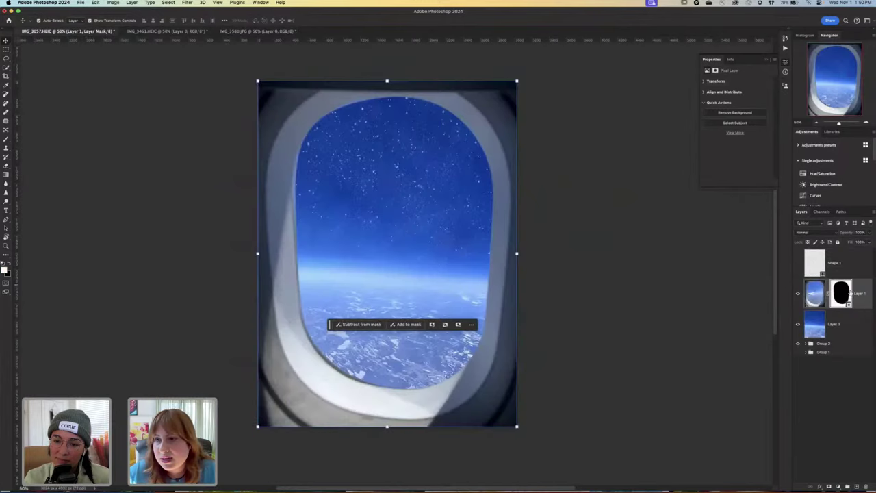
Paste the copied moon photo above Layer 1 as Layer 4, accepting the colour profile mismatch.
left_click(815, 293)
key("super+v")
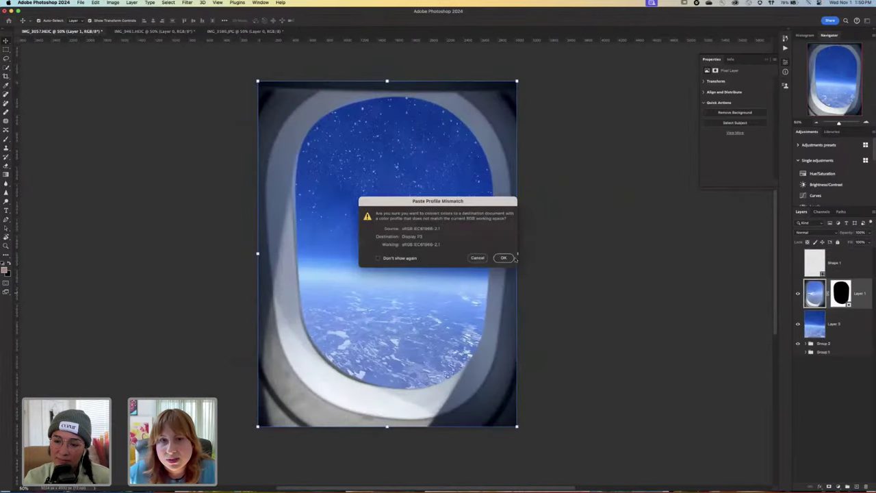
left_click(504, 257)
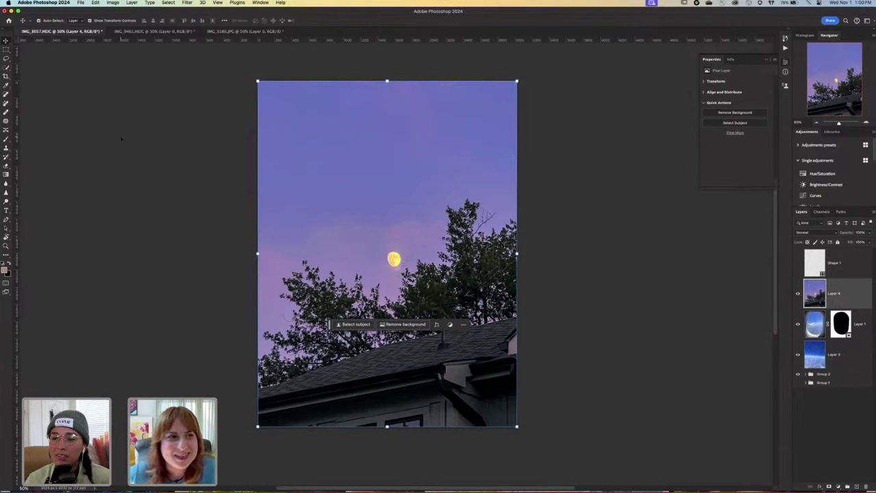
Try selecting the sky with the Object Selection tool, then clear that selection.
left_click(7, 67)
left_click(31, 69)
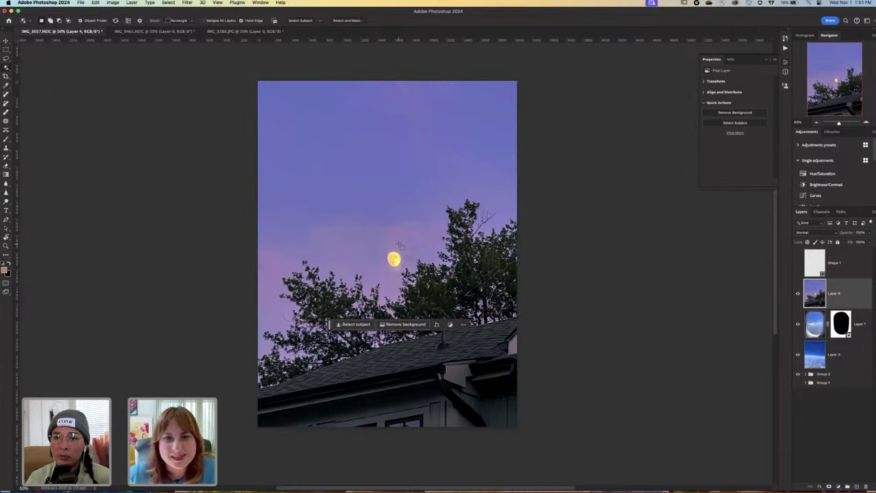
left_click(394, 258)
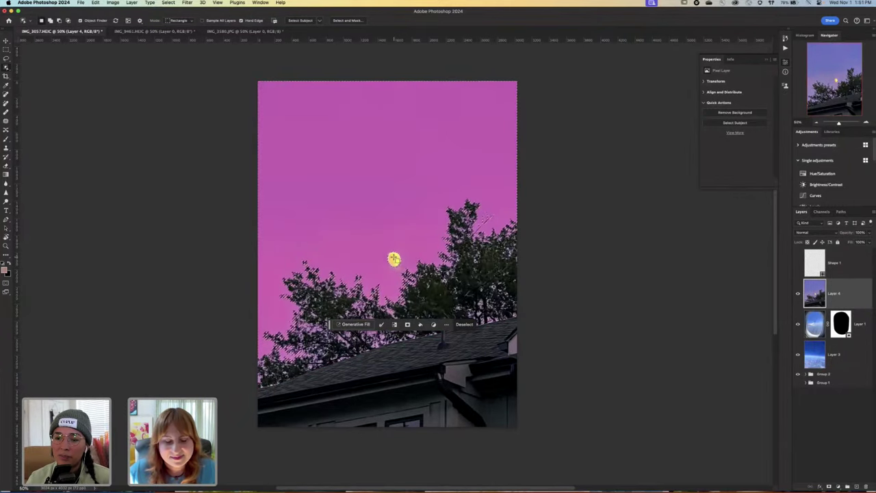
key("super+d")
Select just the moon with the Quick Selection tool.
right_click(7, 67)
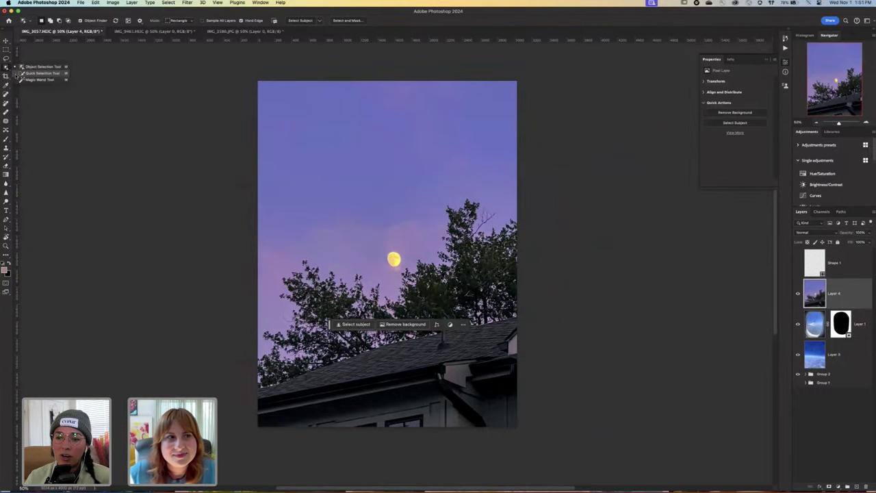
key("Return")
scroll(395, 264, "up", 2)
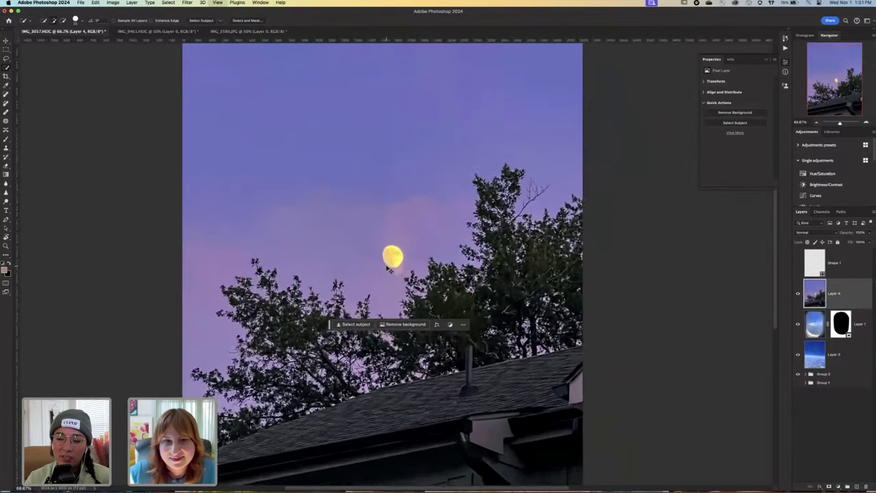
left_click(388, 255)
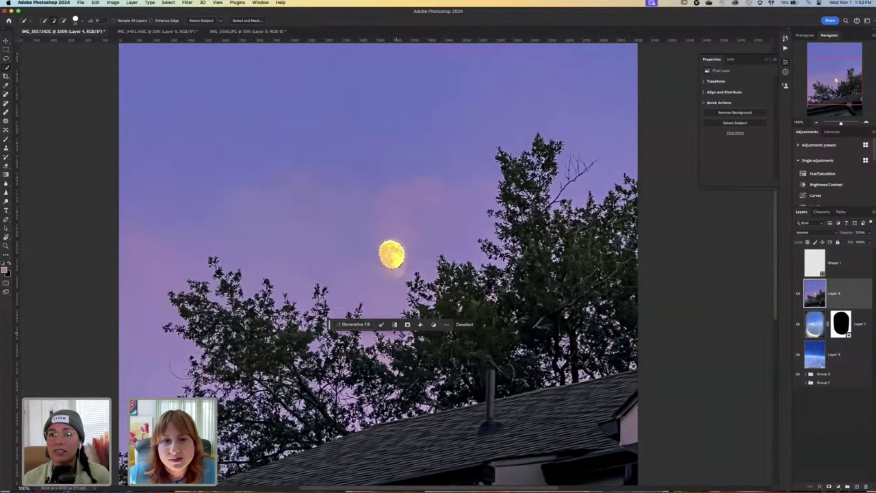
Feather the moon selection by 10 pixels.
left_click(384, 325)
left_click(391, 365)
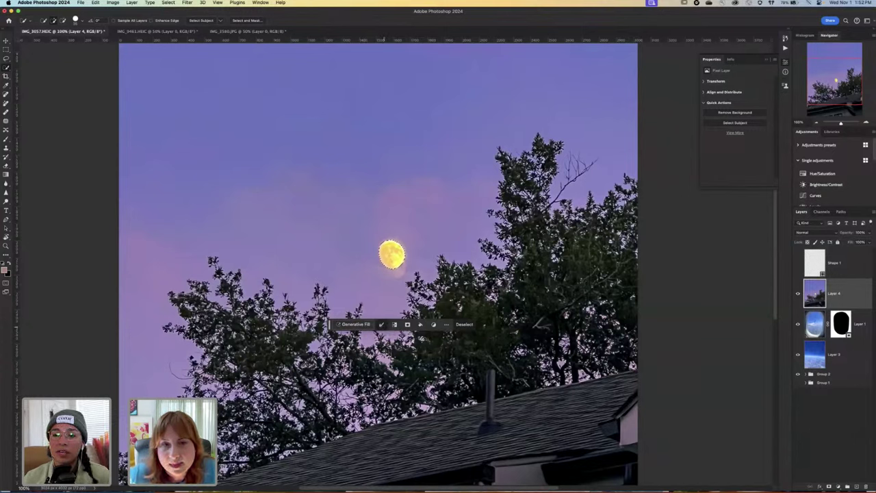
left_click_drag(433, 217, 472, 235)
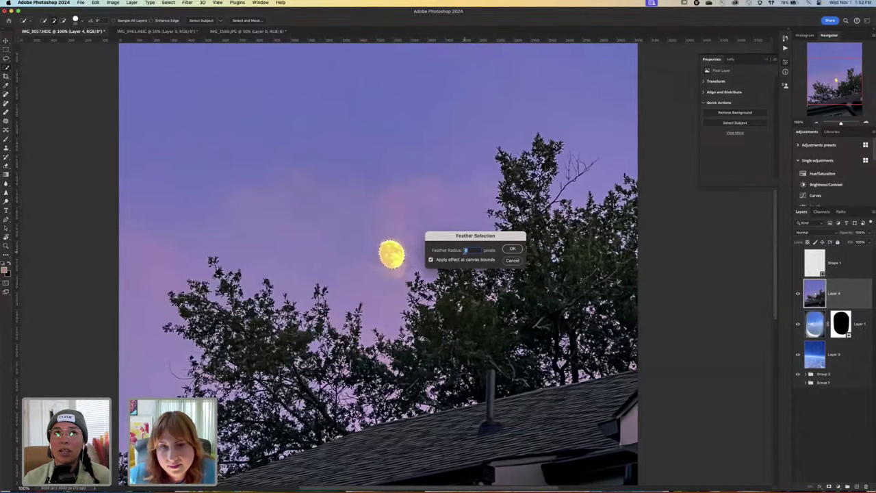
type("10")
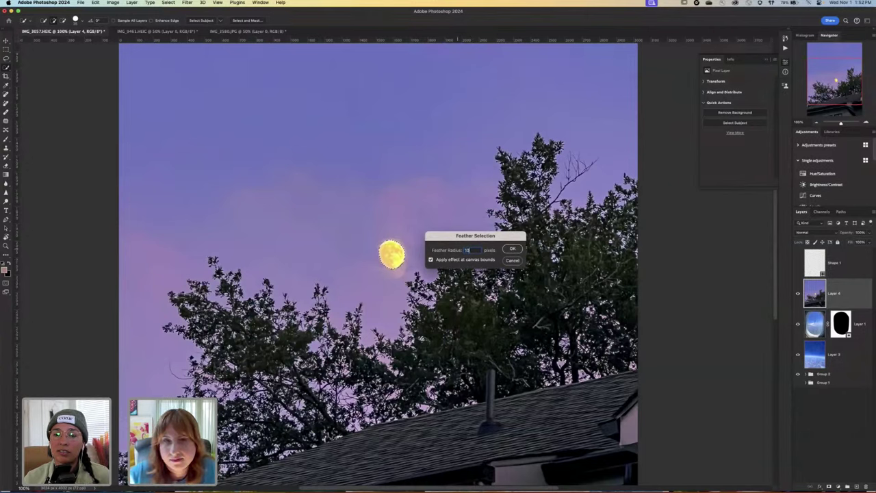
left_click(512, 248)
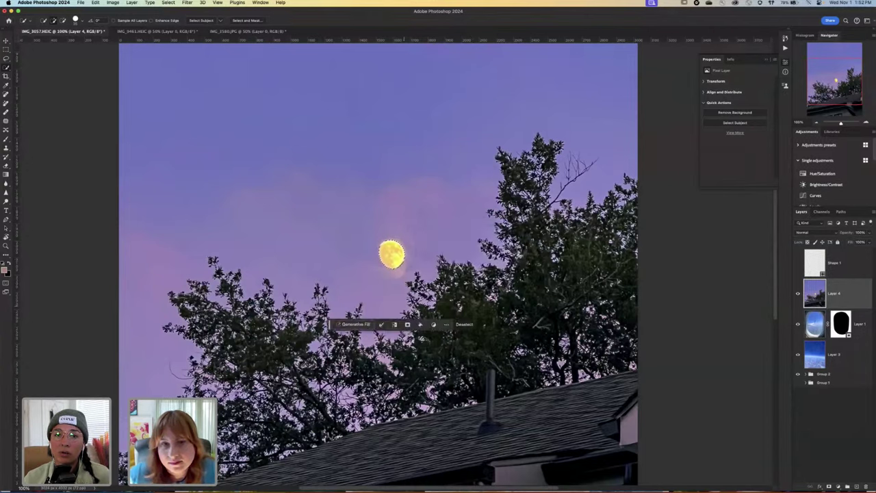
left_click(383, 326)
left_click(398, 365)
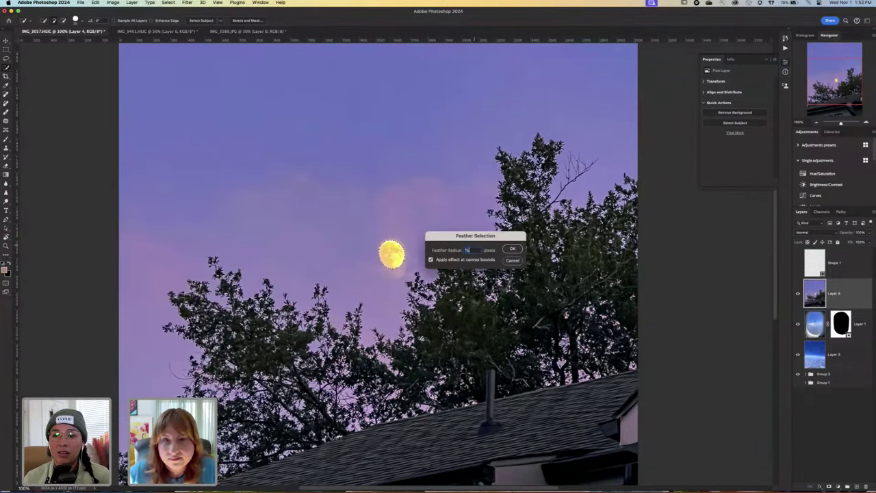
key("Return")
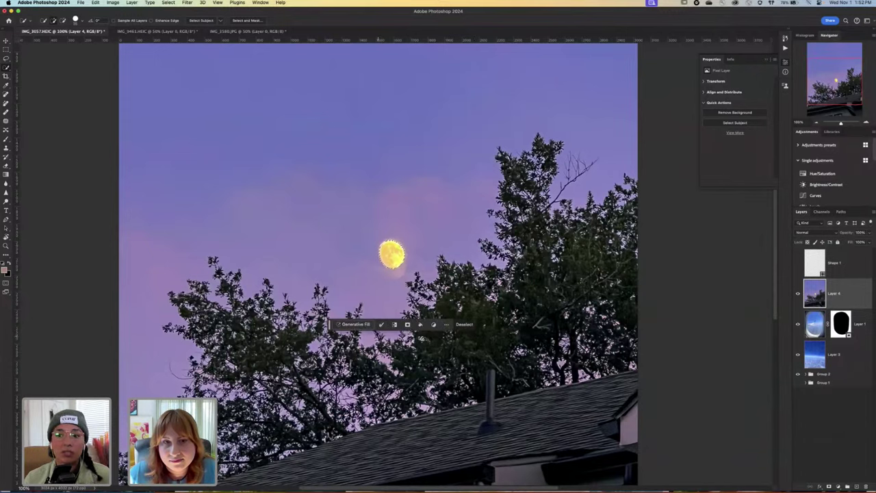
Expand the moon selection by 5 pixels.
left_click(381, 325)
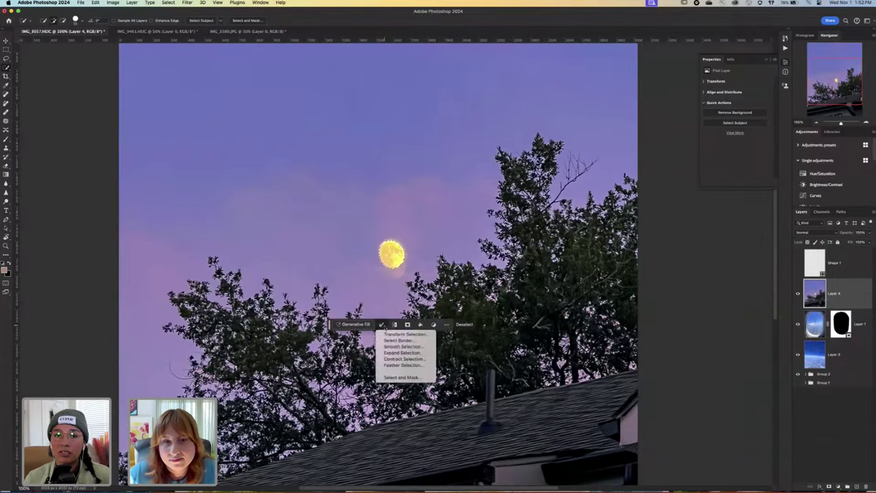
left_click(402, 353)
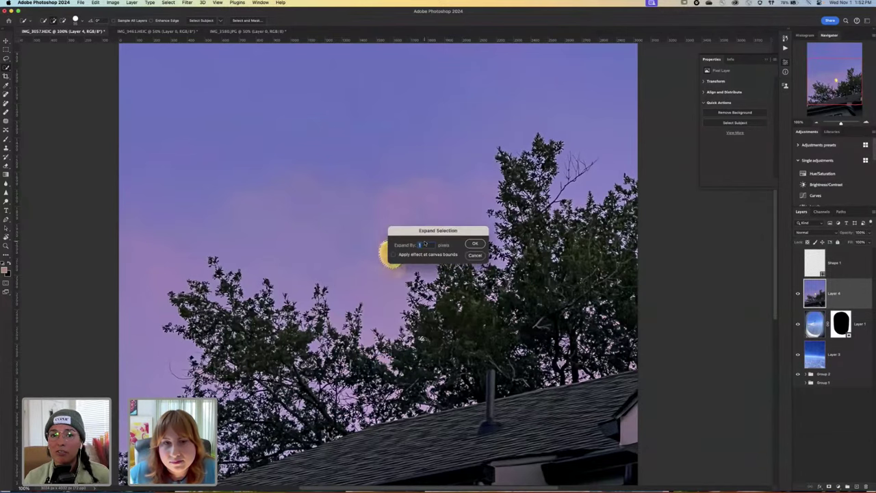
type("5")
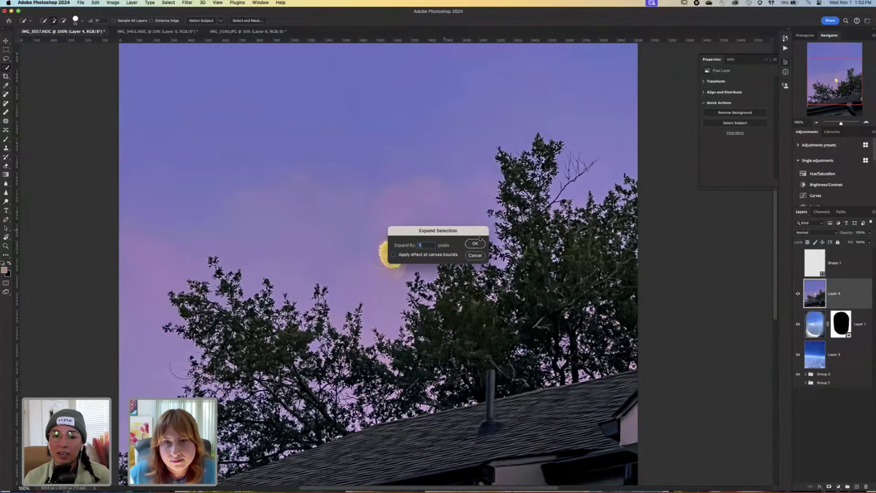
left_click(475, 243)
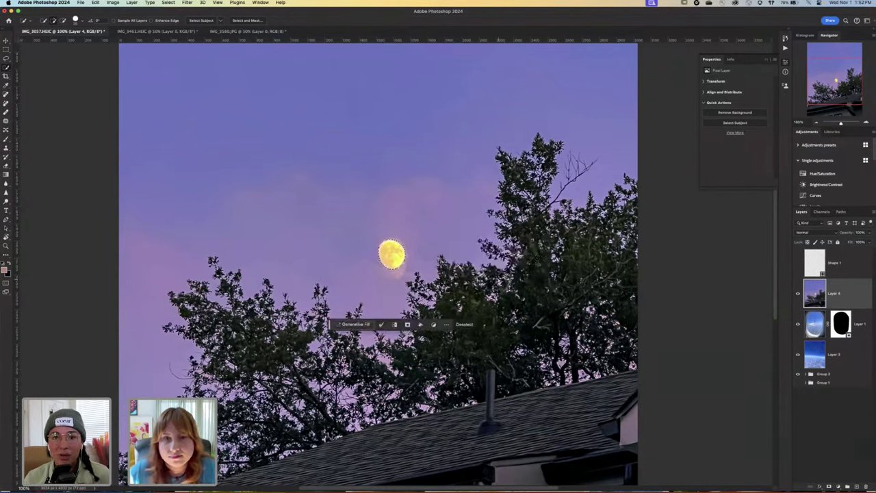
Feather the expanded selection again and add it as Layer 4's mask.
left_click(394, 325)
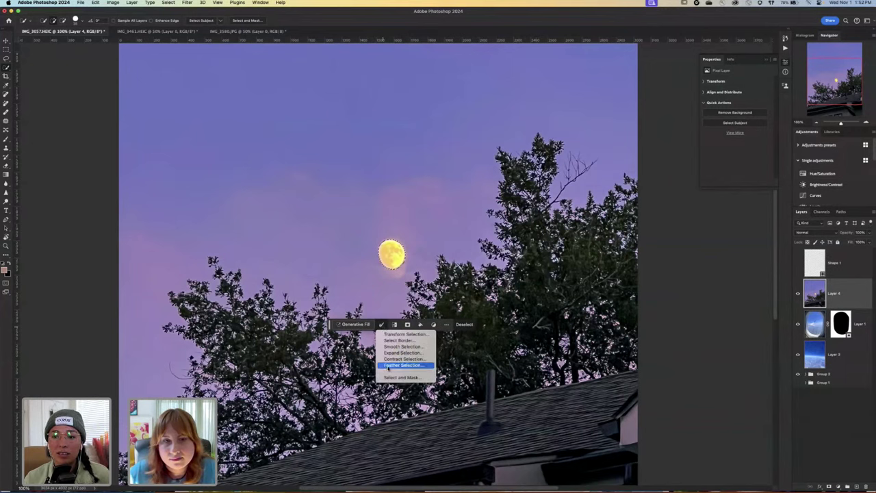
left_click(403, 365)
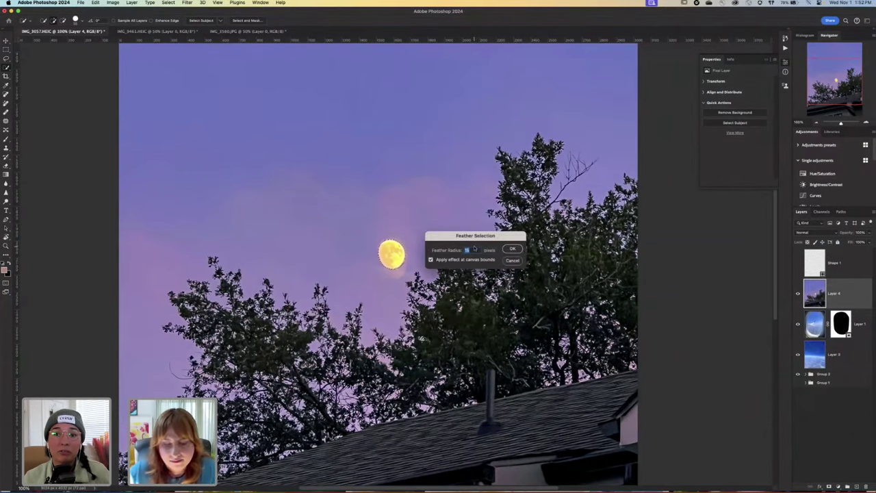
left_click(512, 249)
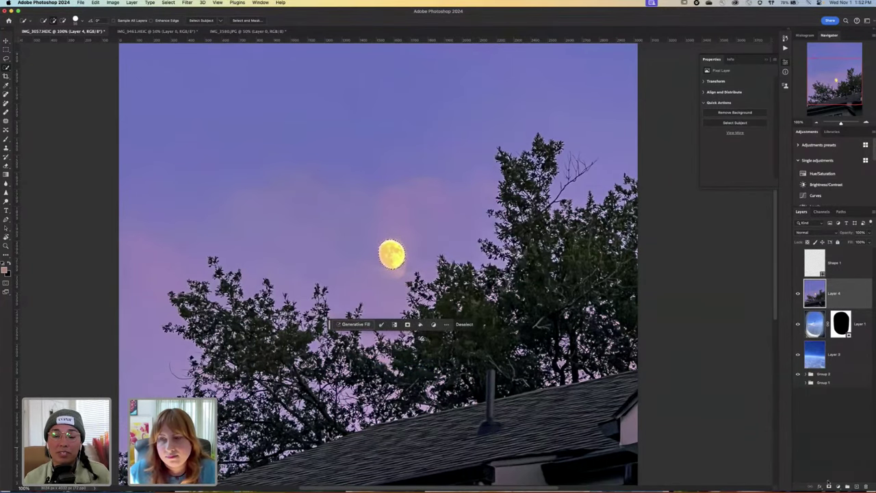
left_click(829, 486)
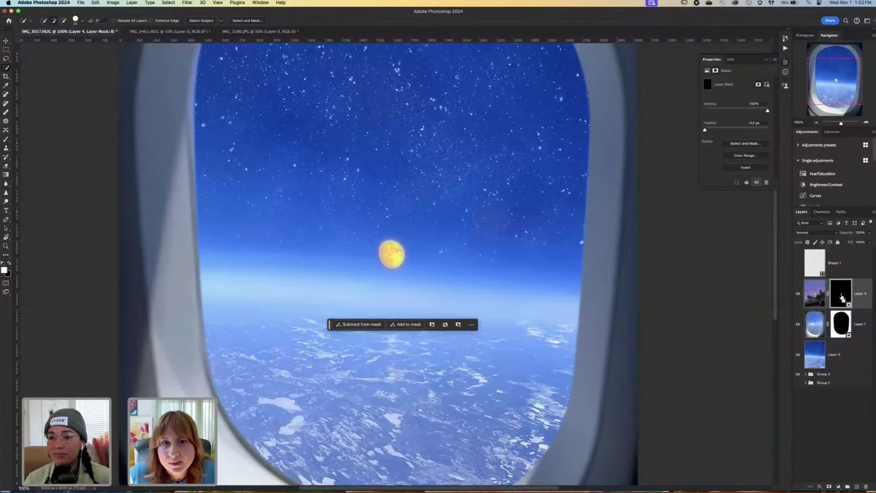
key("super+minus")
key("super+minus")
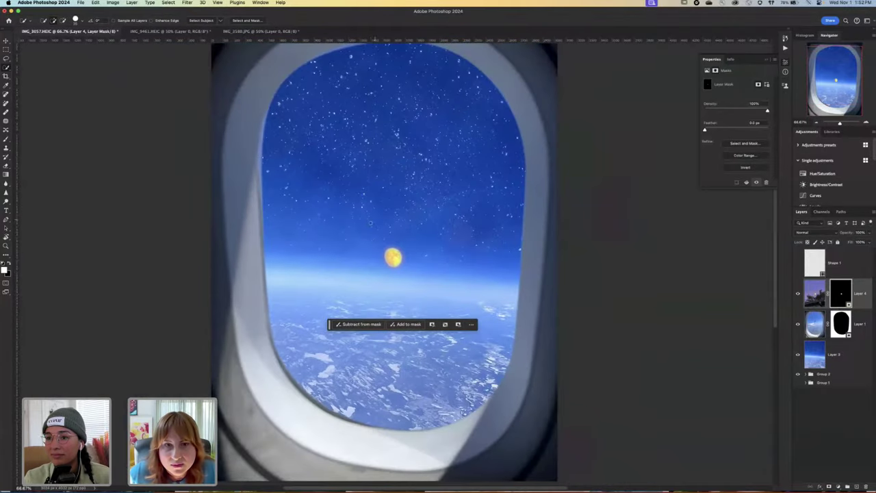
Move the moon up and left, and lower Layer 4's mask density to 77%.
key("v")
left_click_drag(398, 260, 326, 130)
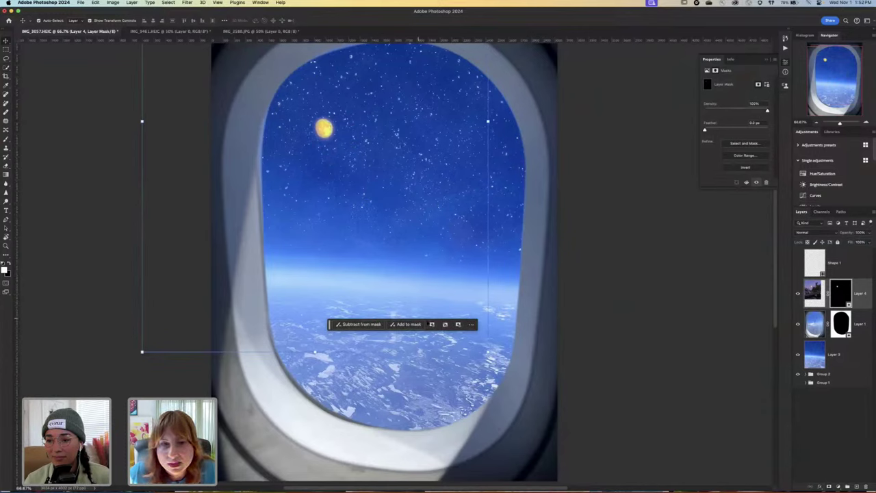
left_click(431, 323)
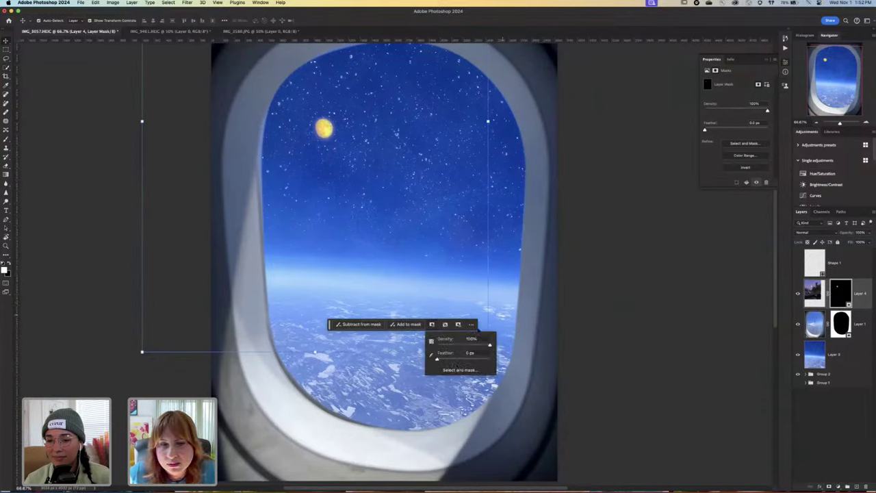
mouse_move(490, 345)
left_mouse_down()
mouse_move(445, 345)
mouse_move(490, 346)
left_mouse_up()
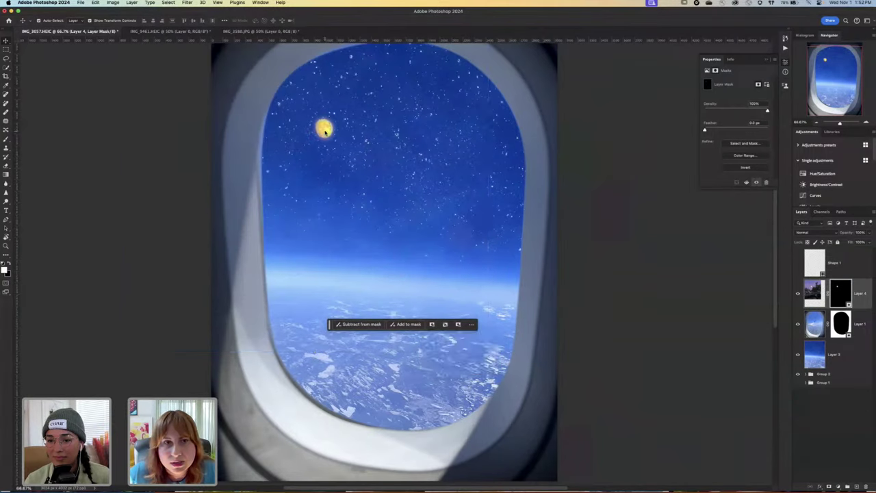
Paint Layer 4's mask with a smaller brush at about 72% opacity, alternating black and white.
key("b")
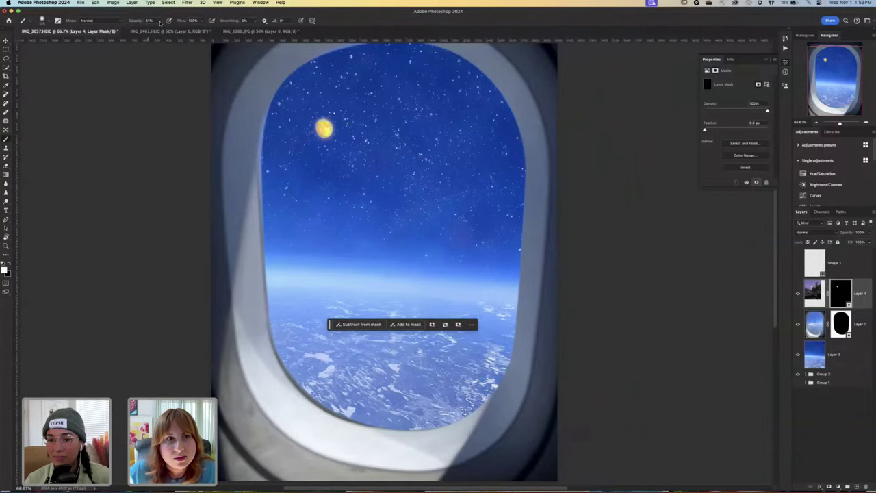
left_click_drag(160, 22, 167, 30)
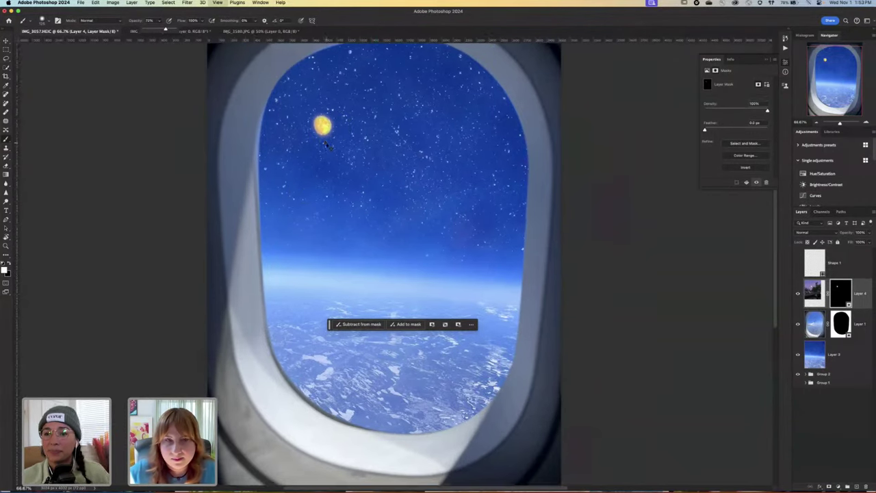
key("super+plus")
scroll(341, 195, "up", 5)
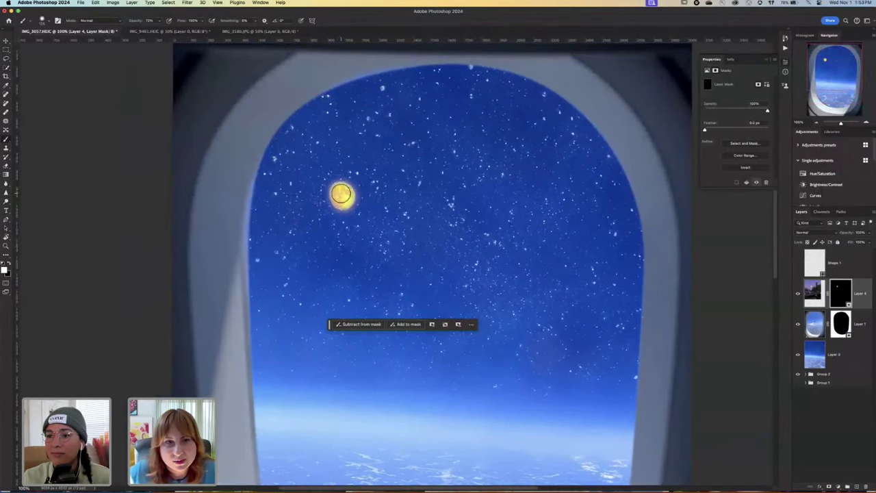
key("bracketleft")
key("bracketleft")
key("bracketleft")
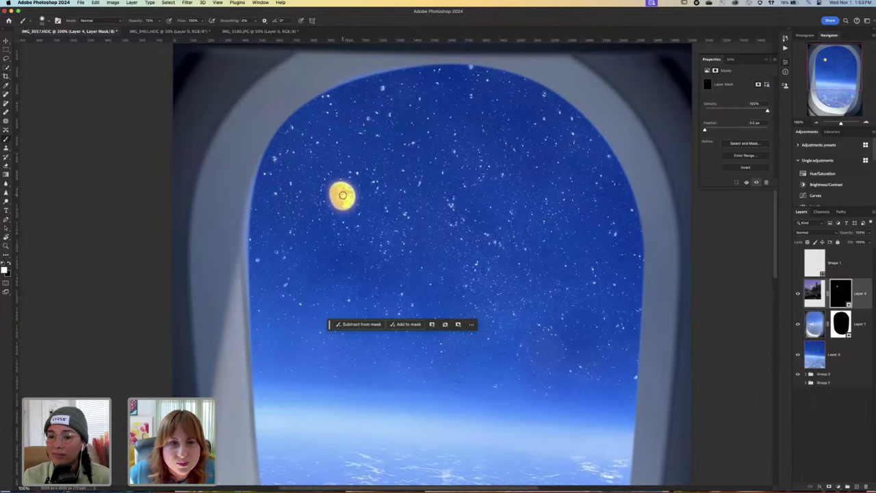
key("x")
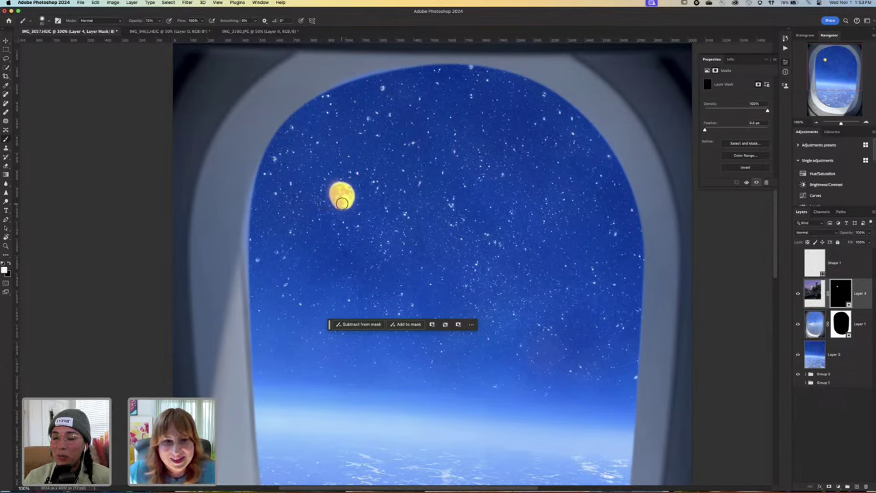
key("x")
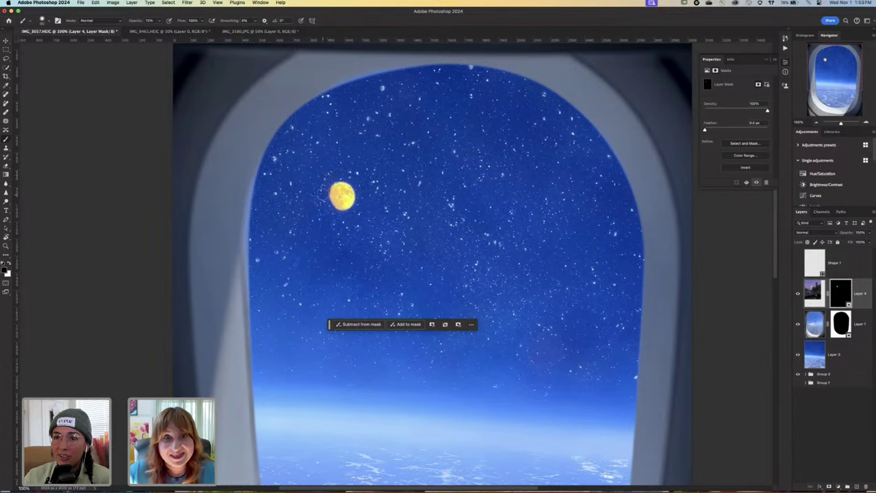
key("x")
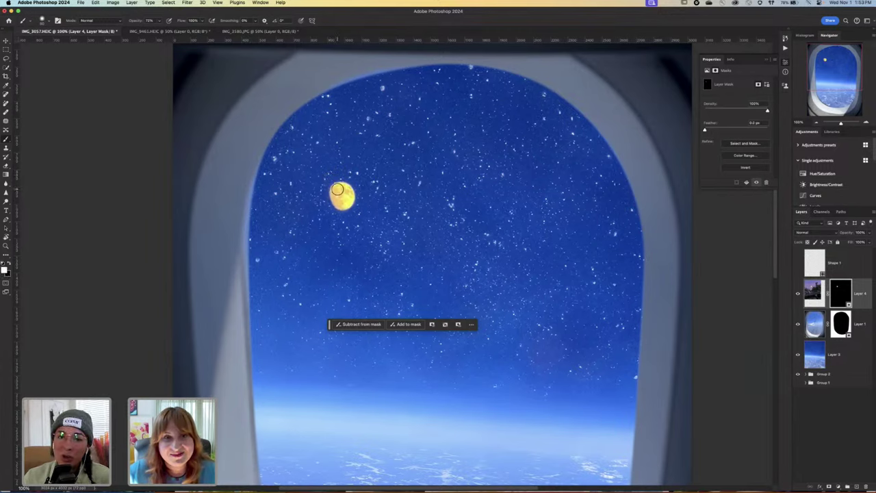
key("x")
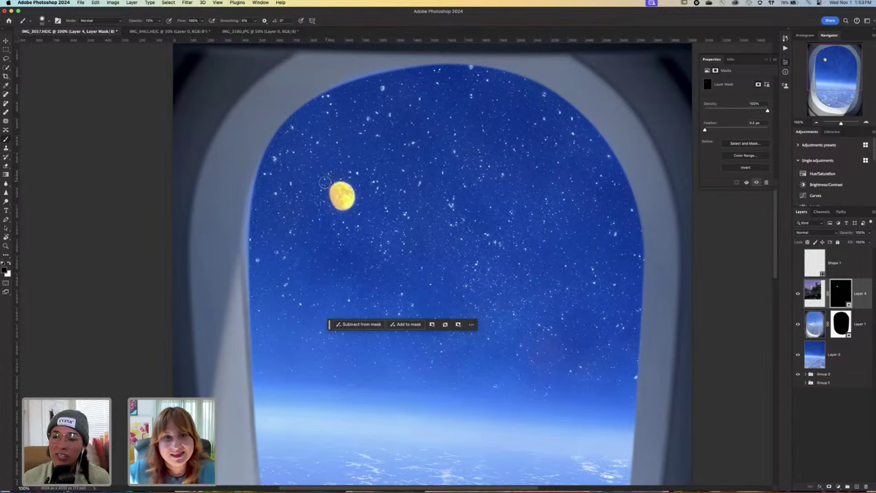
key("x")
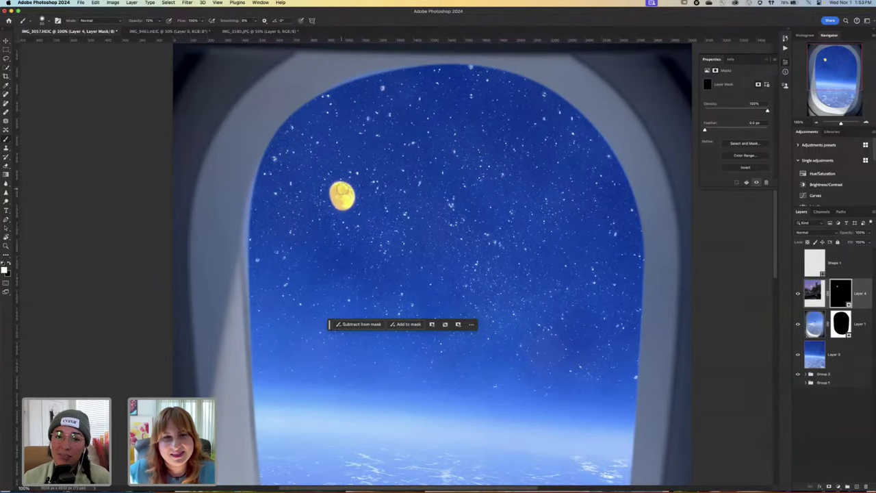
key("super+minus")
Move the moon lower in the sky.
key("super+minus")
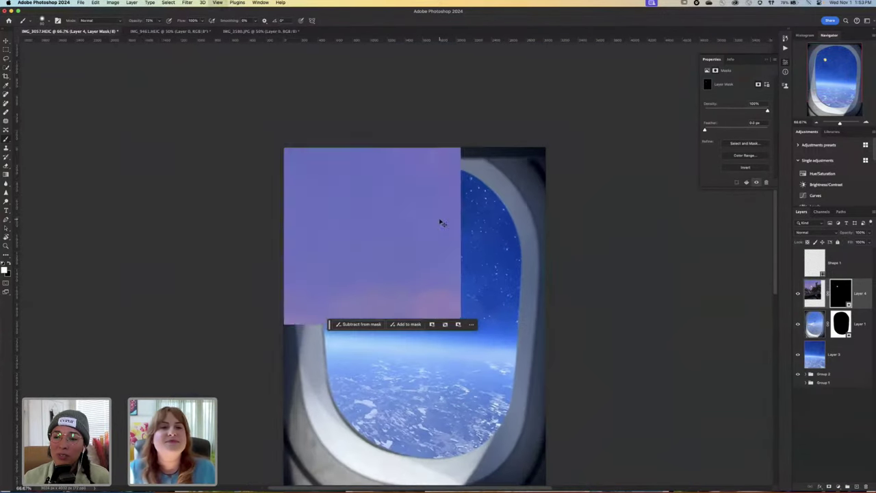
key("super+minus")
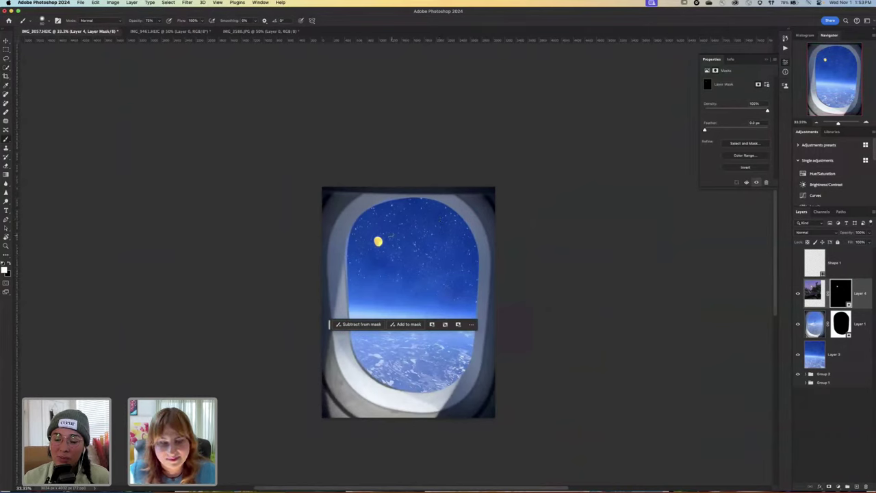
key("v")
left_click_drag(382, 242, 375, 272)
Try Linear Light on the moon layer, then settle on Screen blending.
left_click(819, 233)
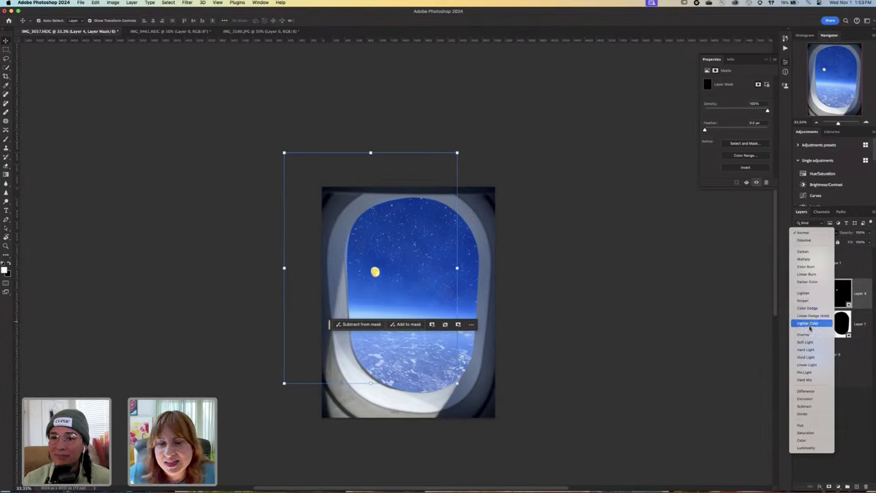
left_click(810, 366)
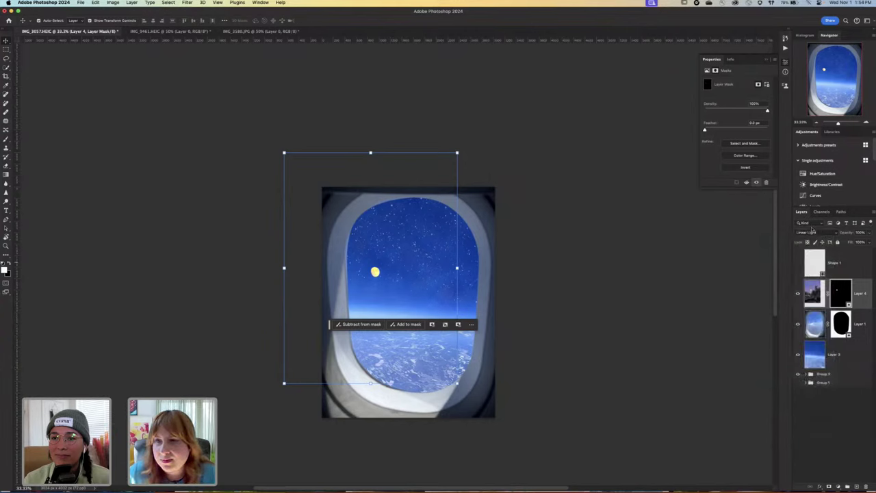
left_click(812, 230)
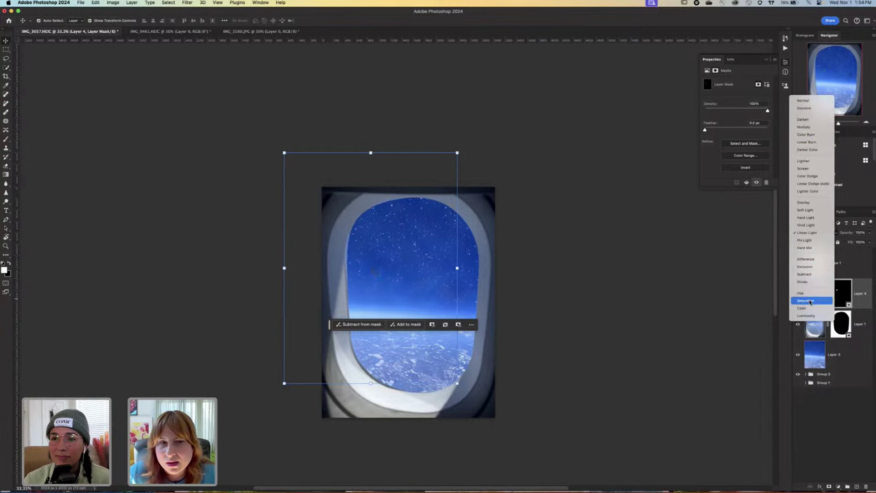
left_click(816, 170)
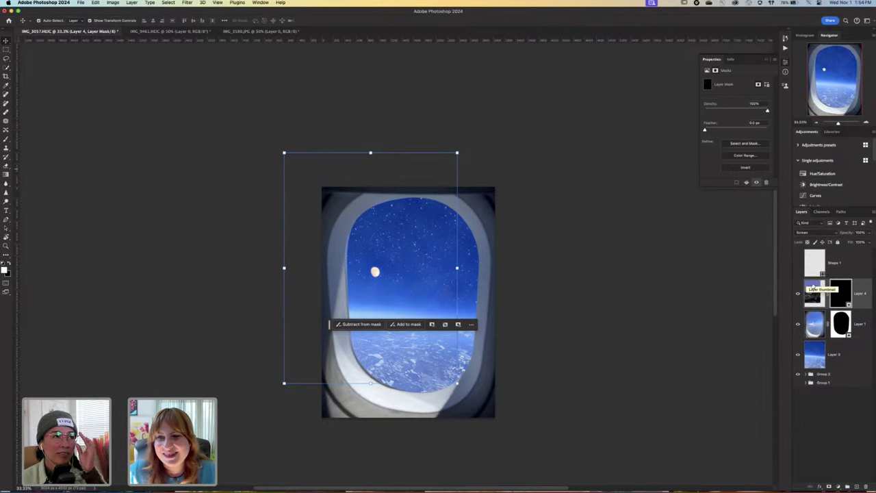
Return the moon layer's blend mode to Normal.
left_click(813, 292)
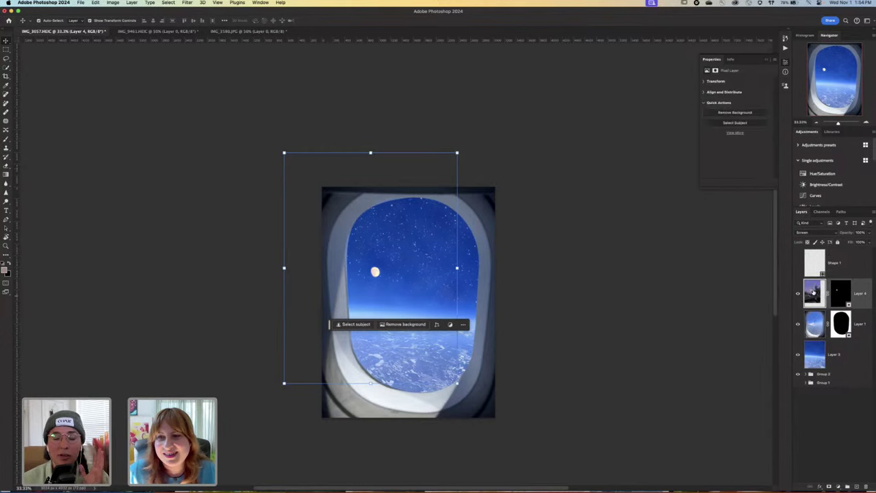
left_click(806, 232)
left_click(816, 166)
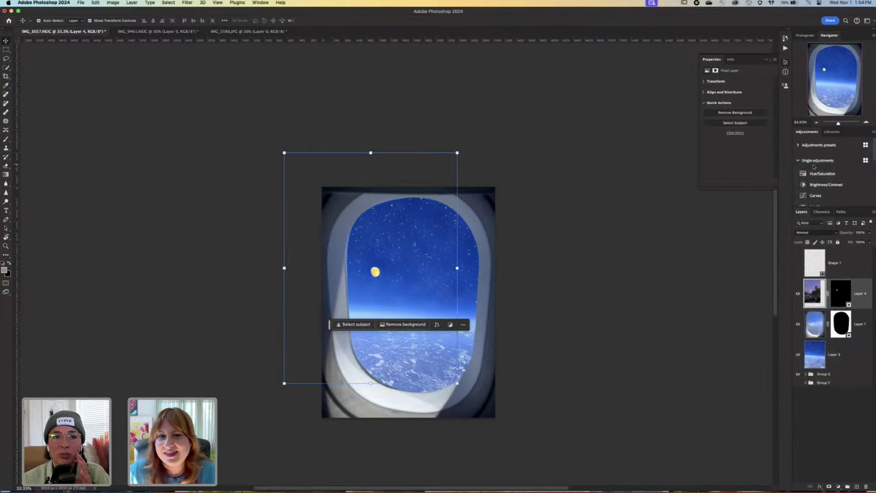
Add a Hue/Saturation layer clipped to the moon and lower Saturation to -41.
left_click(821, 173)
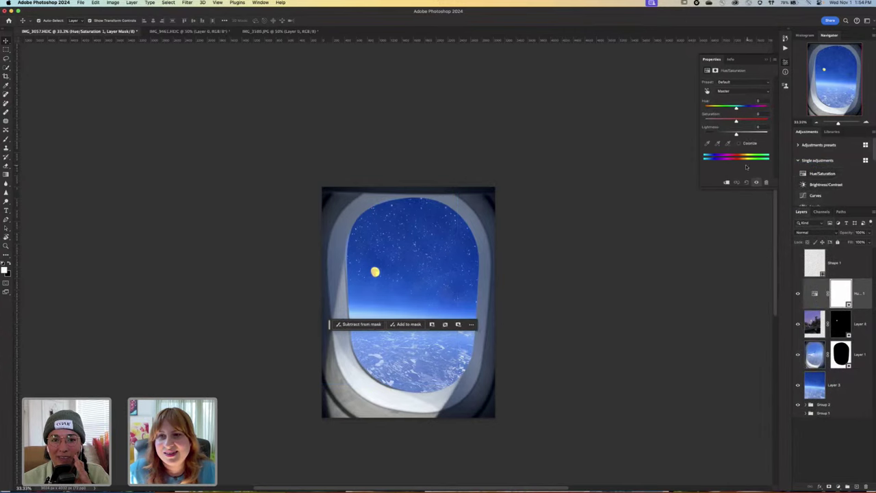
left_click(727, 182)
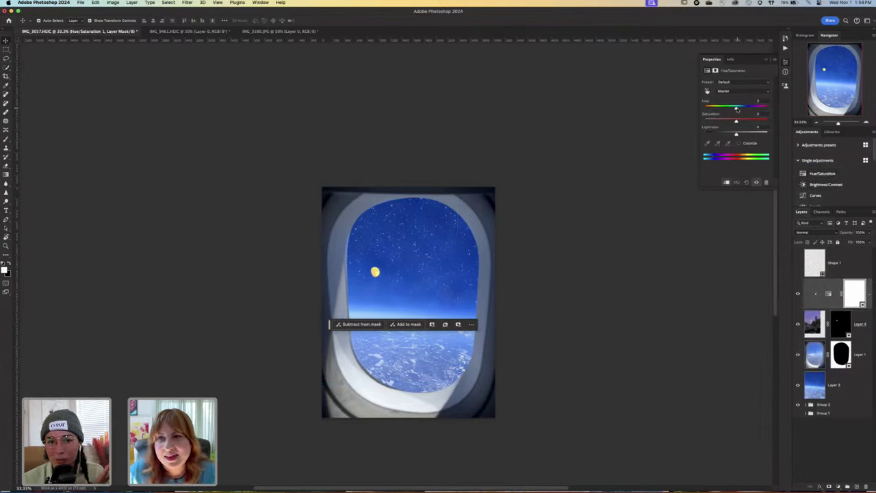
left_click_drag(737, 121, 730, 122)
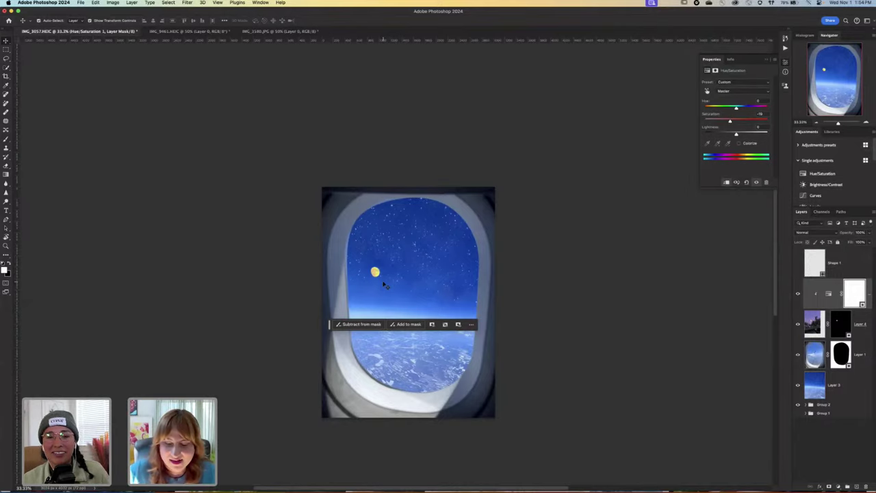
key("super+equal")
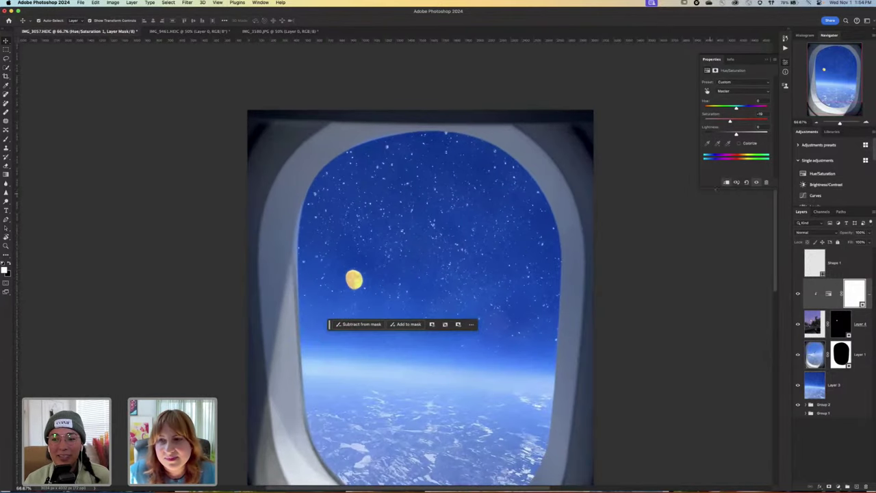
left_click_drag(730, 122, 723, 122)
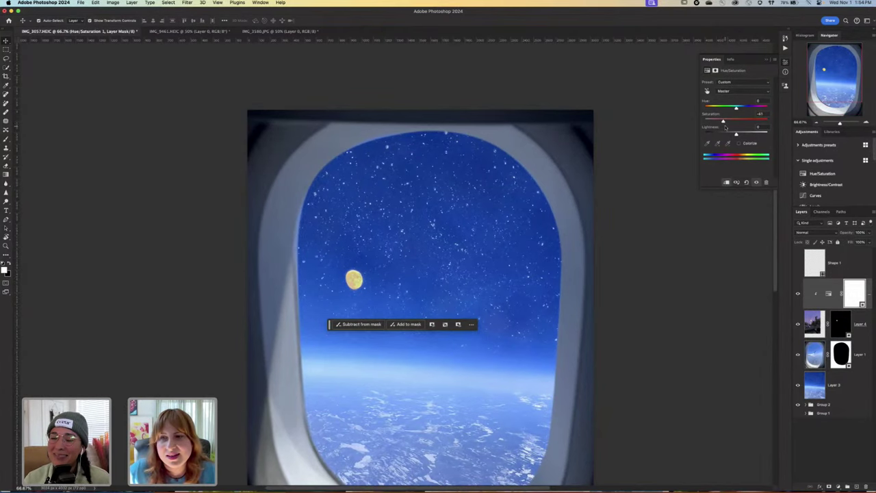
key("super+minus")
key("super+minus")
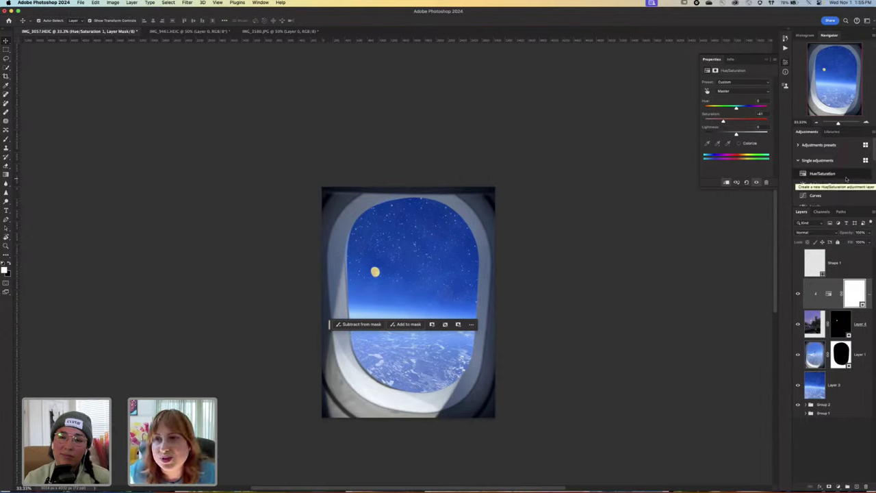
Add a Color Balance layer and shift its midtones toward blue.
scroll(844, 180, "down", 3)
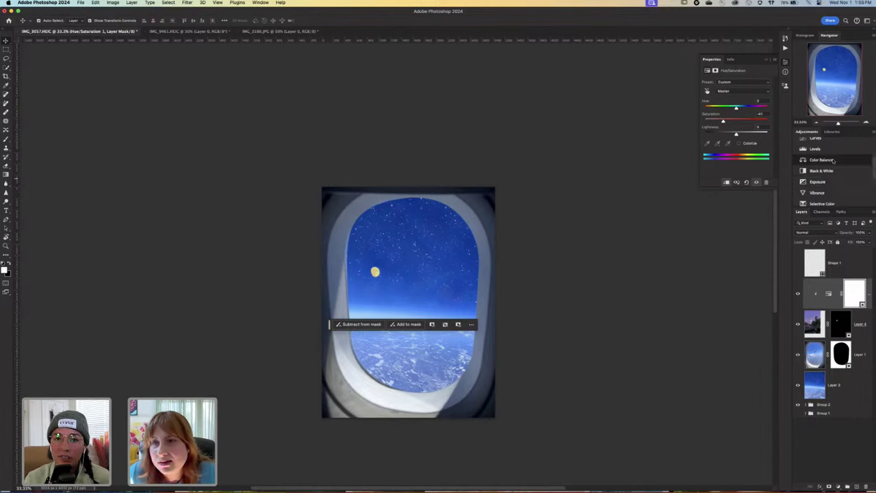
left_click(832, 159)
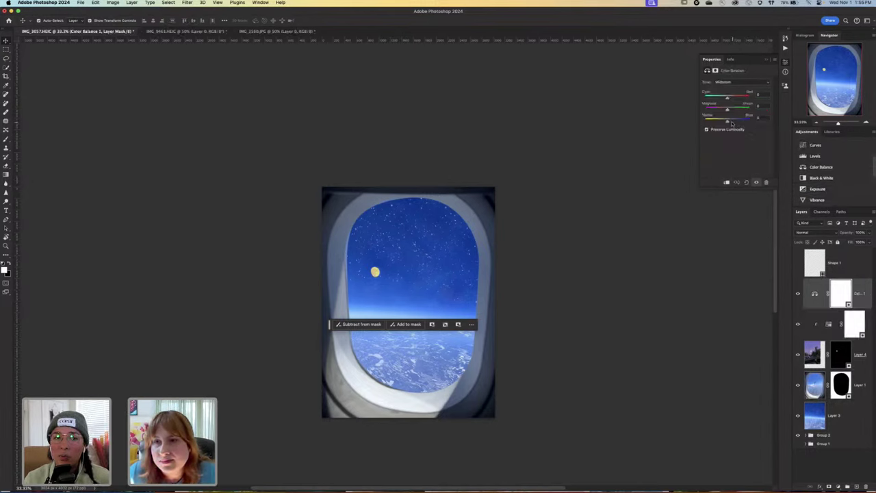
left_click_drag(728, 120, 724, 98)
Push the Color Balance highlights and shadows slightly toward blue.
left_click(734, 82)
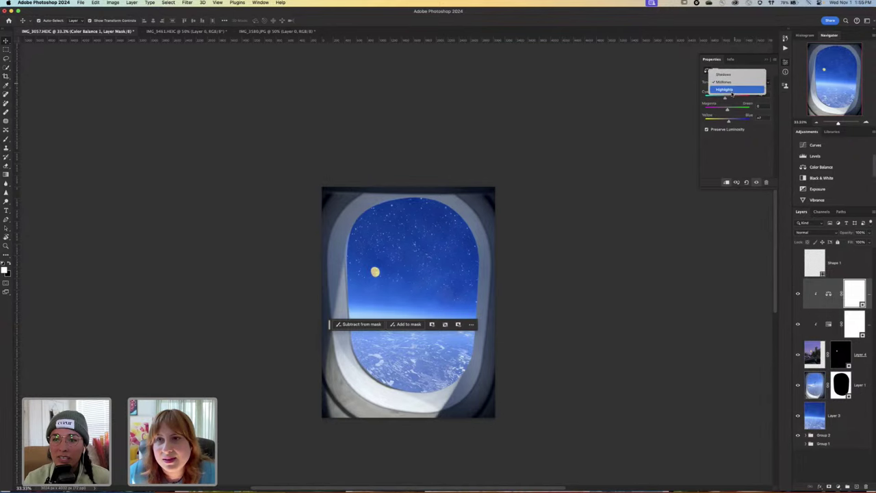
left_click(733, 90)
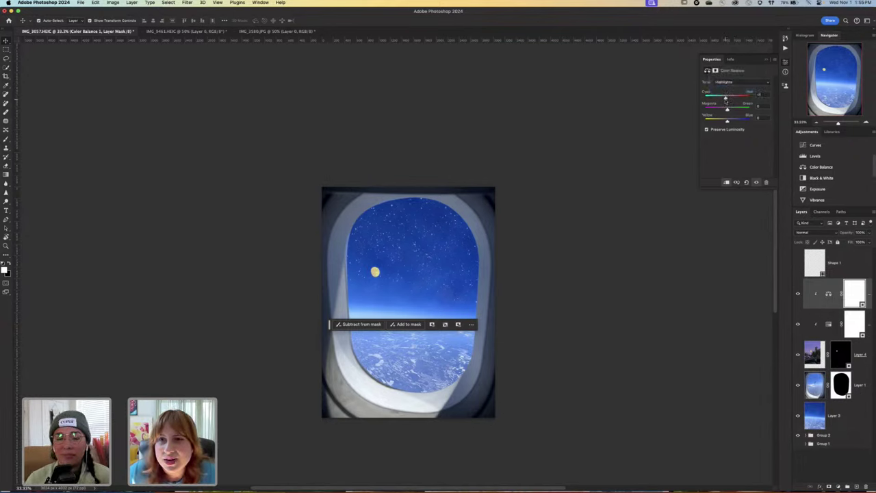
left_click_drag(726, 121, 728, 121)
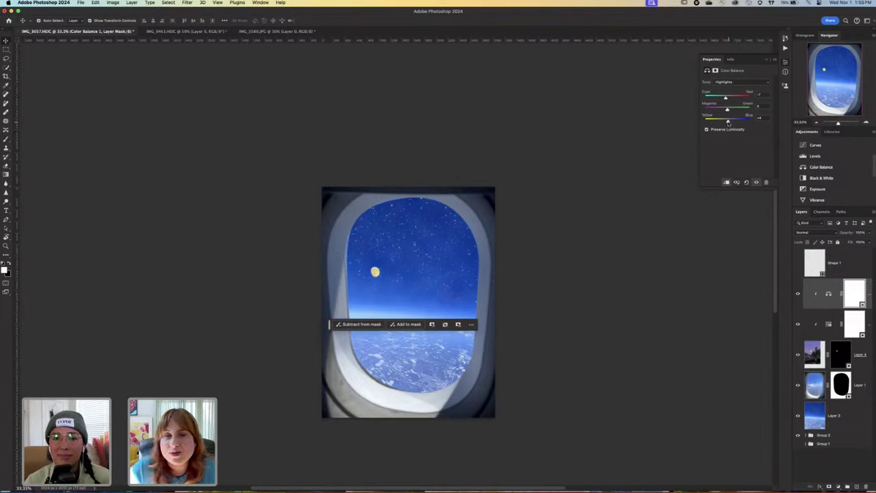
left_click(731, 83)
left_click(731, 68)
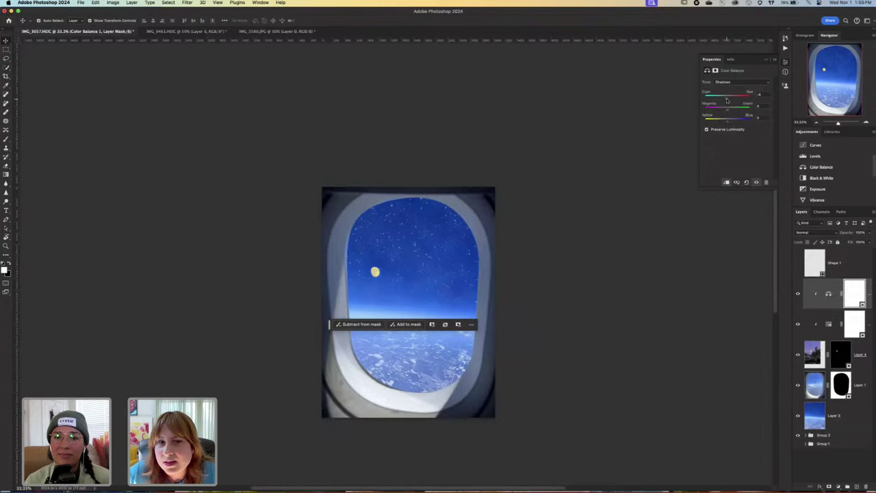
left_click_drag(726, 120, 729, 123)
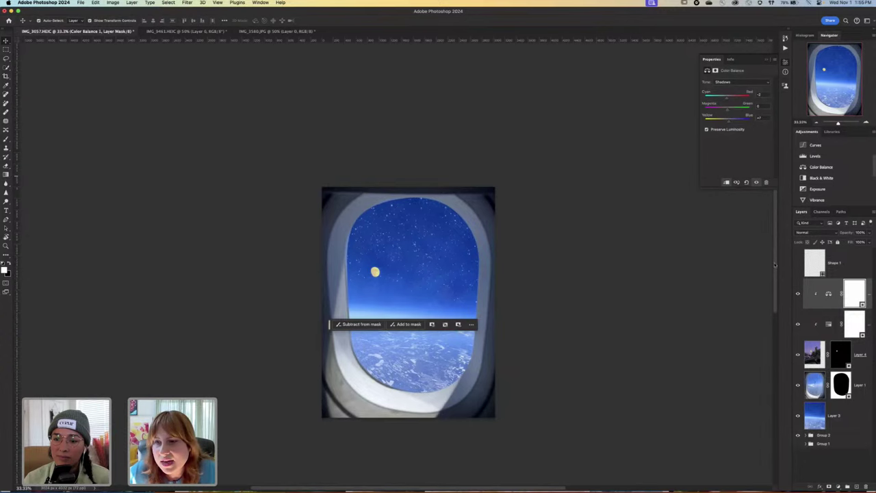
left_click(855, 331)
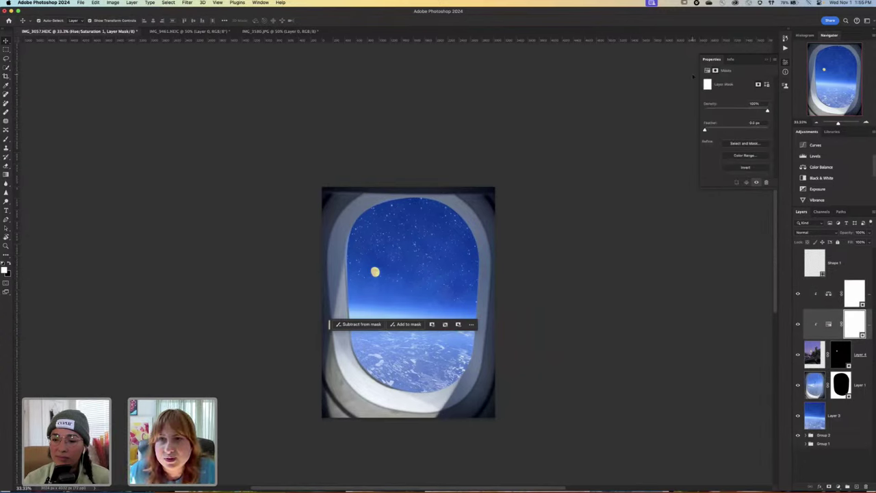
left_click(706, 71)
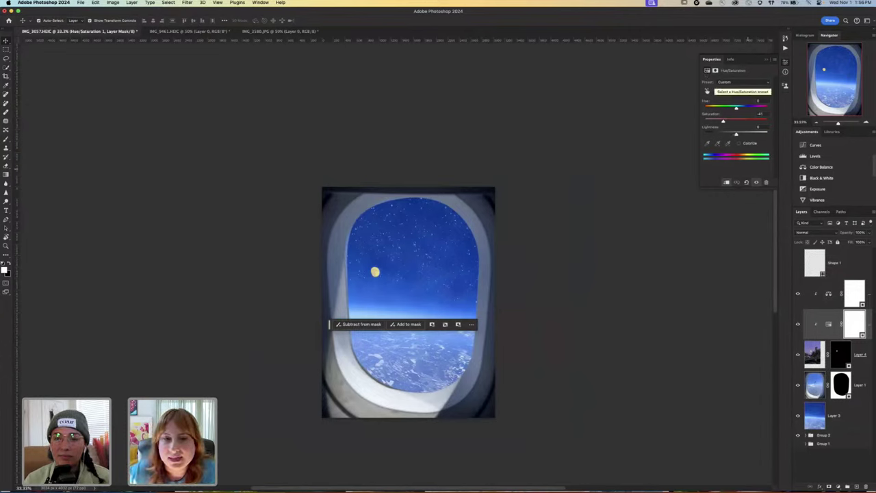
scroll(630, 289, "down", 1)
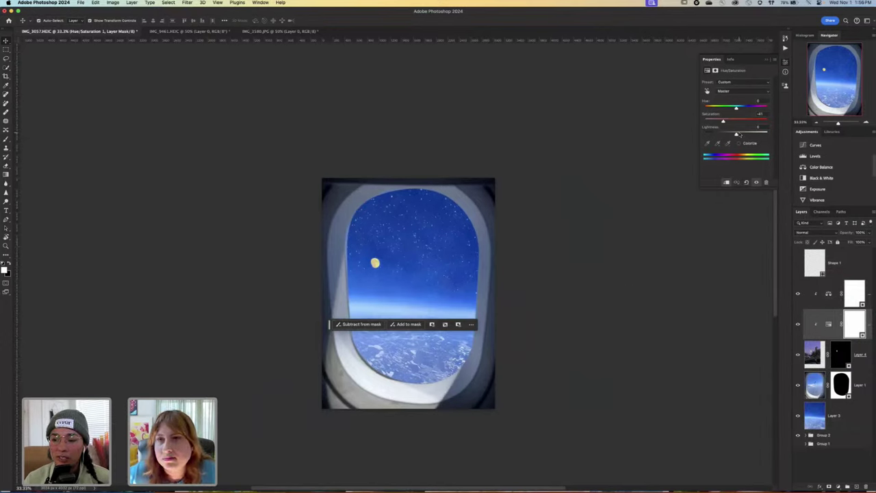
scroll(541, 279, "down", 4)
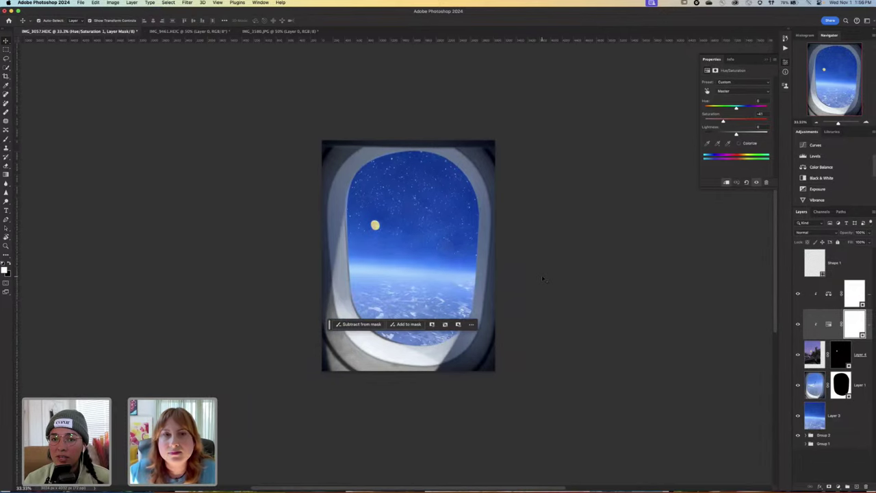
scroll(542, 279, "right", 1)
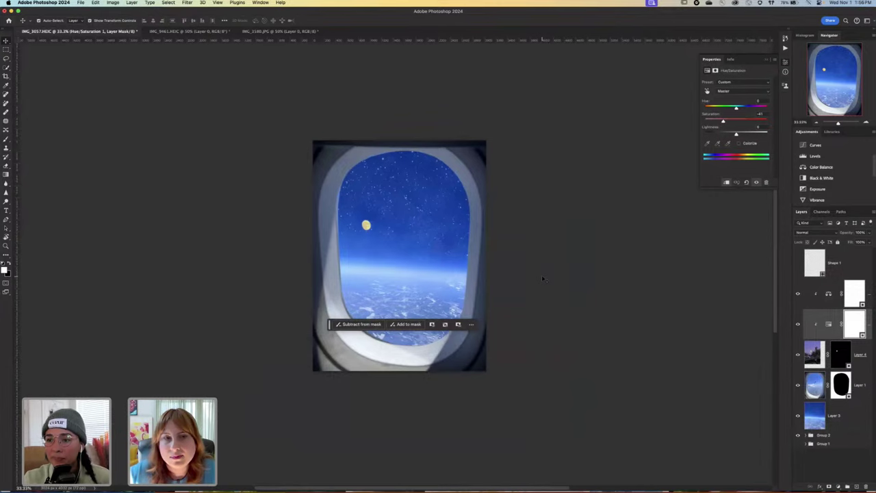
left_click(824, 296)
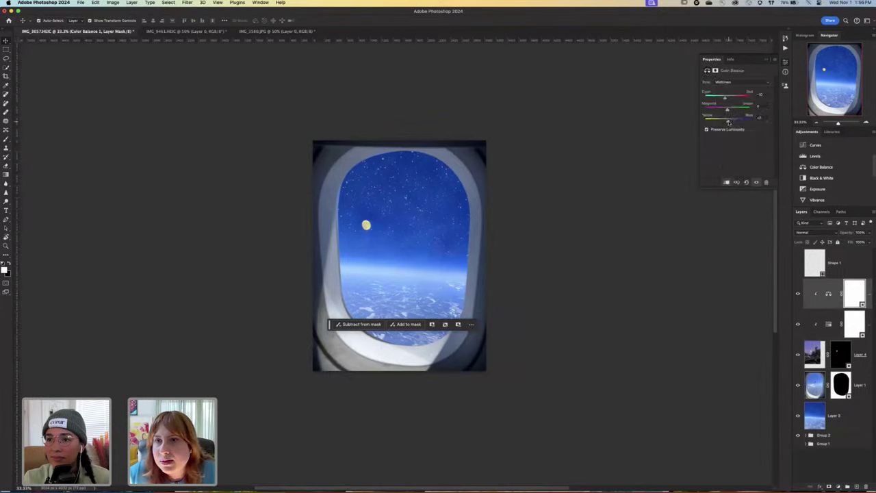
left_click(738, 82)
left_click(724, 73)
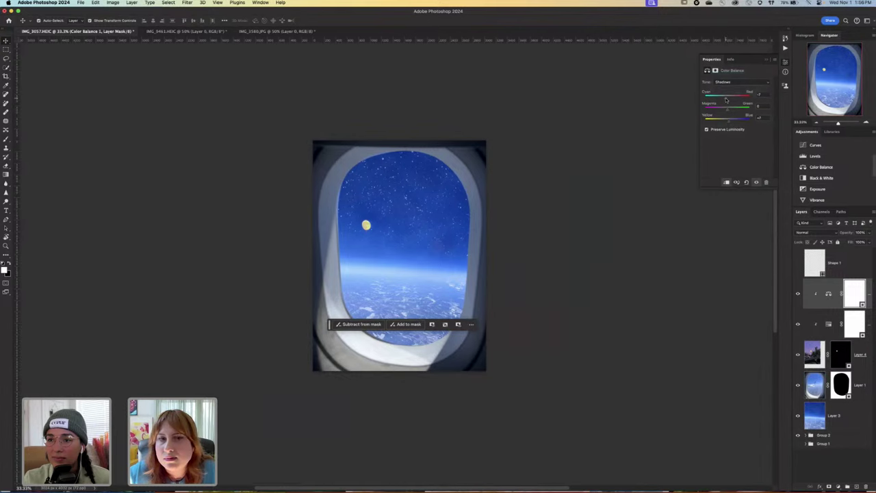
left_click(697, 261)
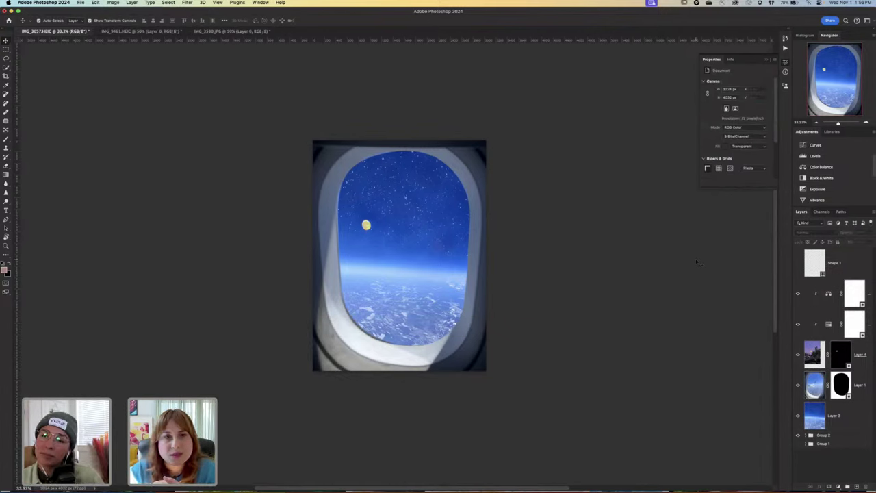
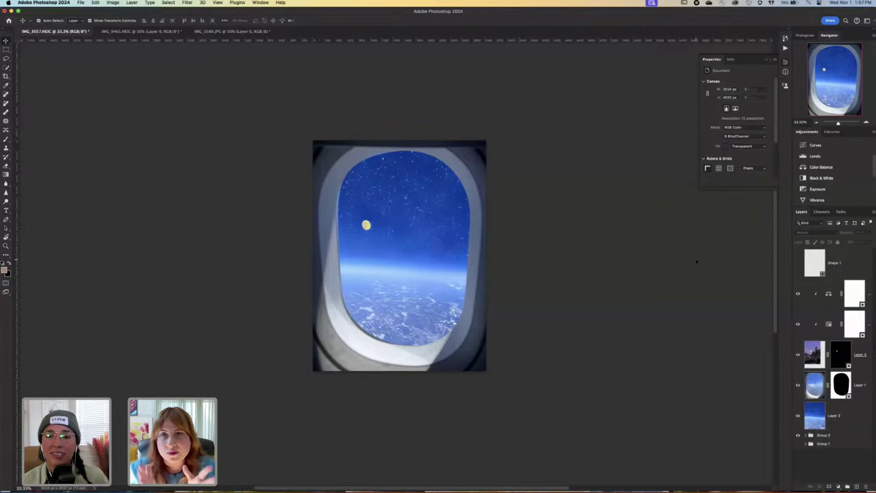
Delete the Shape 1 layer and stamp all visible layers into a new merged Layer 5.
left_click(842, 269)
key("BackSpace")
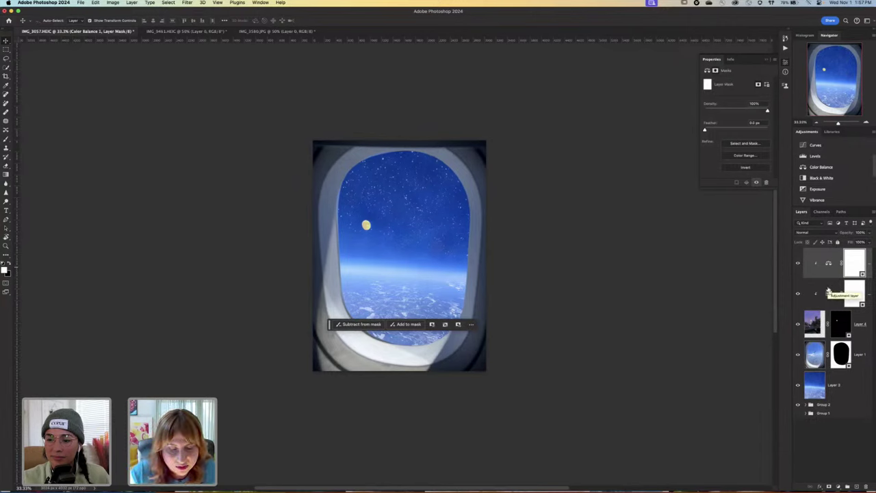
key("super+alt+shift+e")
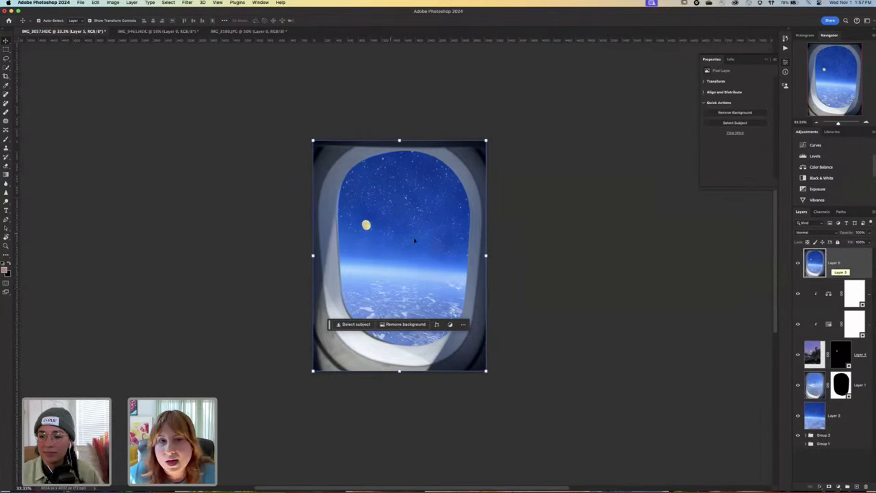
Extend the crop frame past the left, right and bottom edges for a Generative Expand.
key("c")
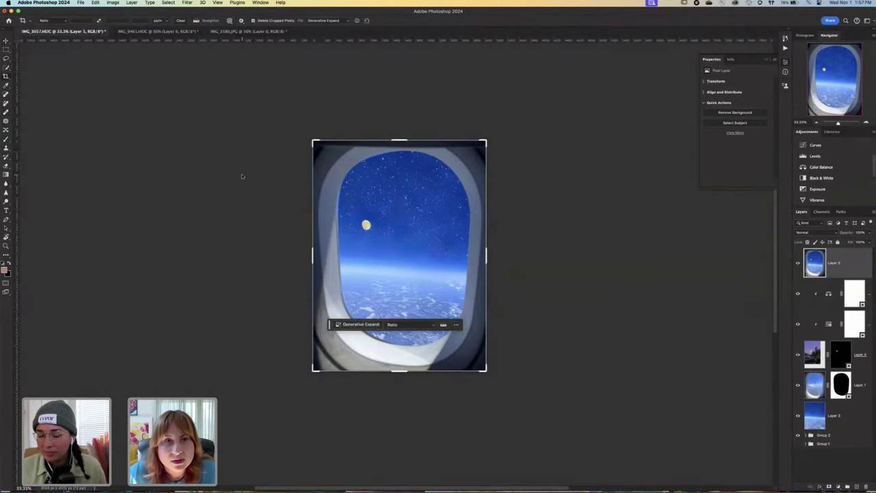
left_click_drag(313, 255, 251, 255)
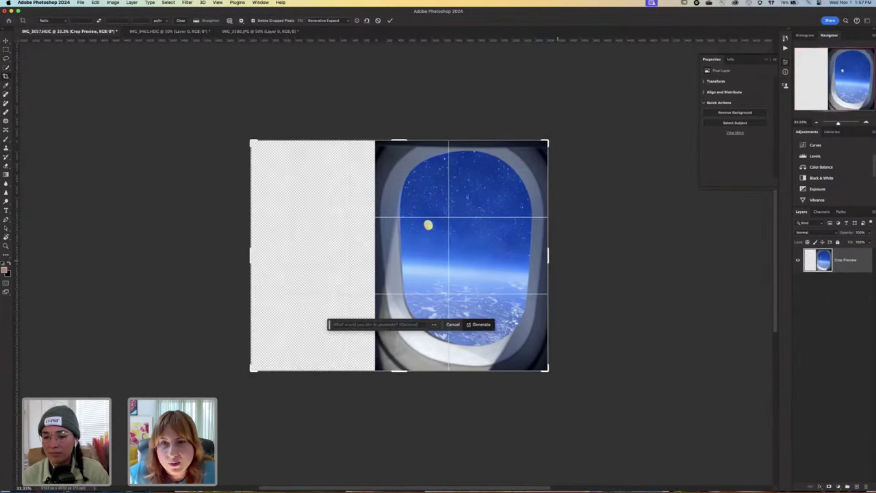
left_click_drag(546, 255, 607, 265)
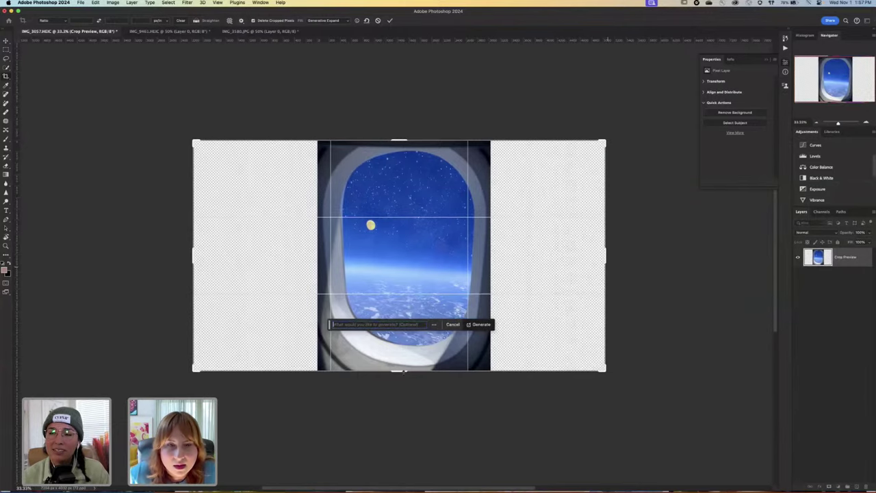
left_click_drag(403, 370, 403, 403)
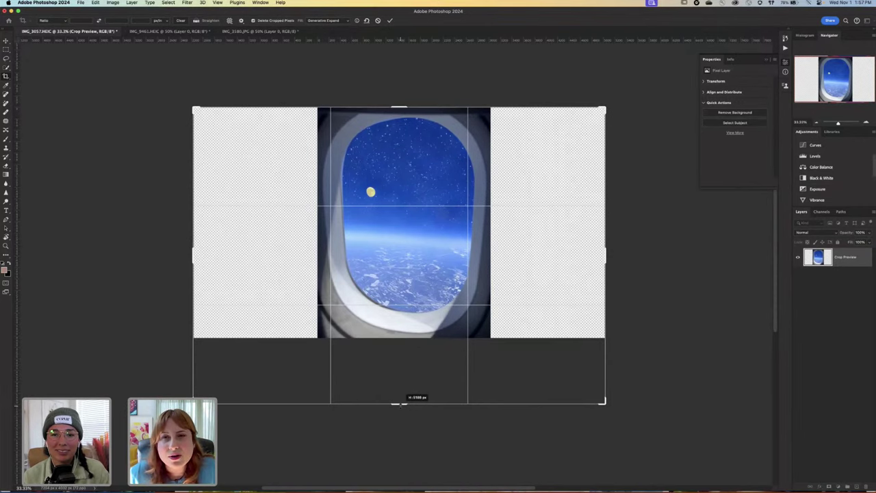
left_click_drag(403, 403, 403, 403)
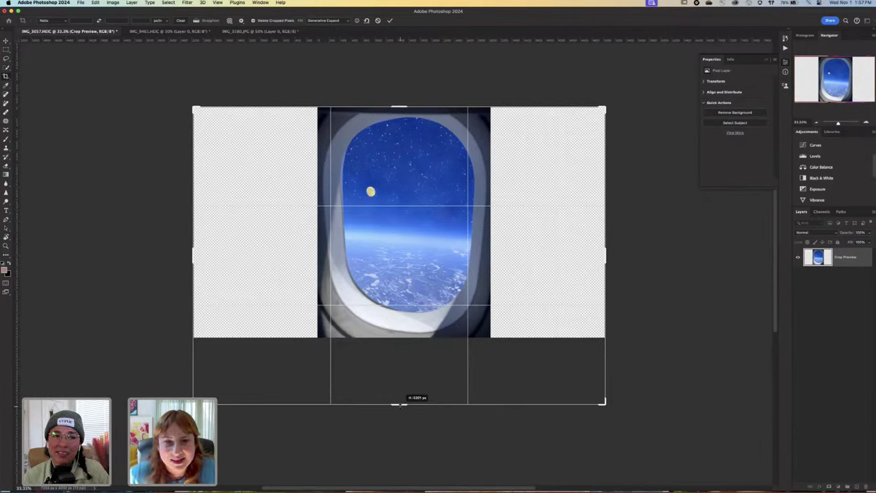
left_click_drag(403, 404, 405, 371)
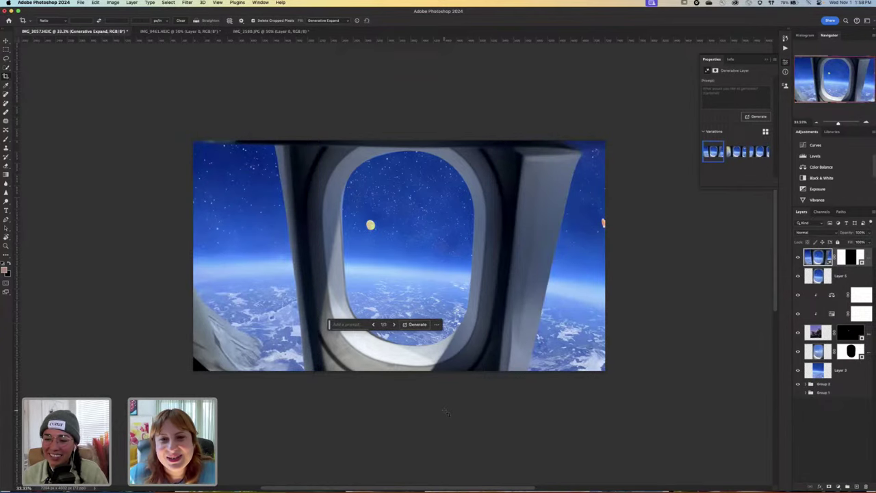
Preview the second and third expand variations, then generate a fresh batch.
left_click(736, 152)
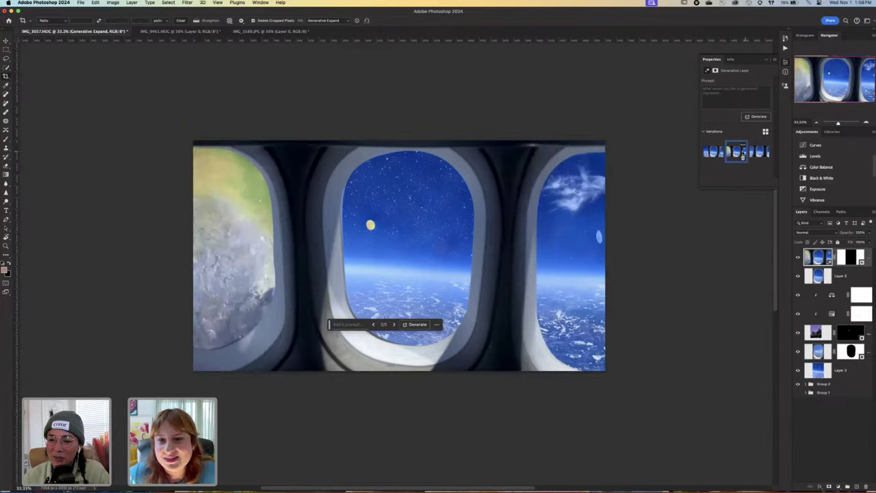
left_click(758, 154)
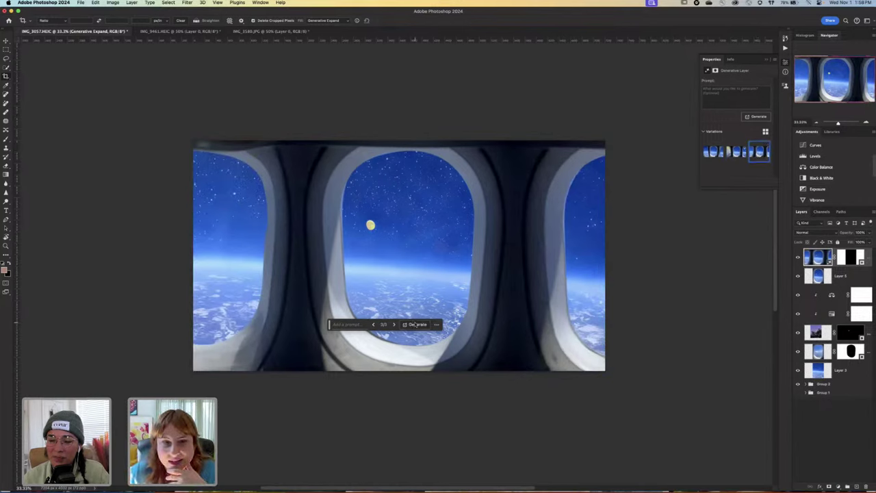
left_click(416, 325)
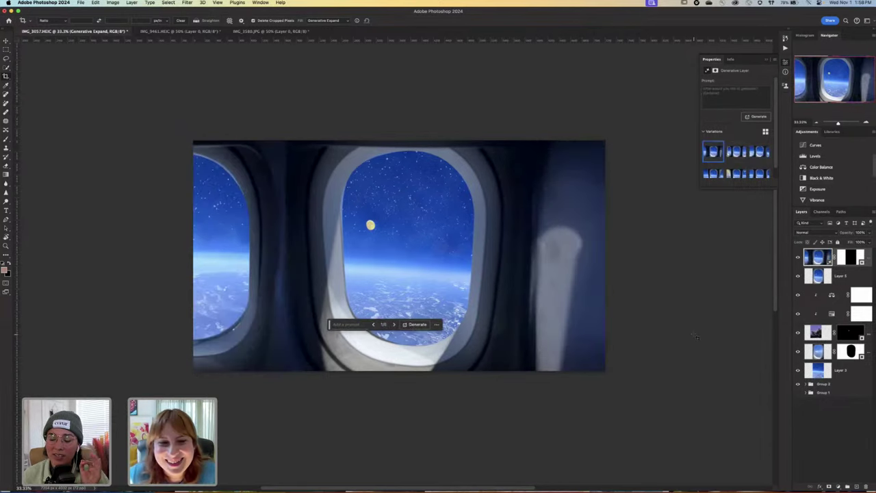
Compare the new variations and apply the third, with clouds below the left window.
left_click(738, 152)
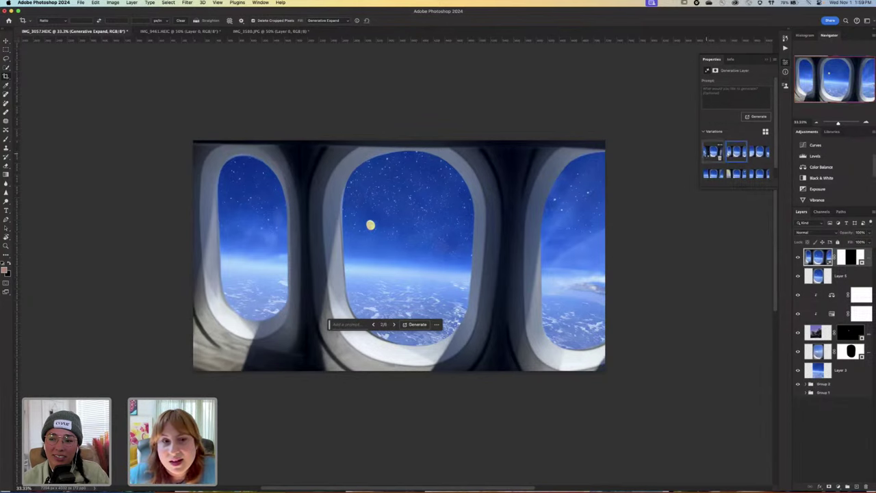
left_click(708, 154)
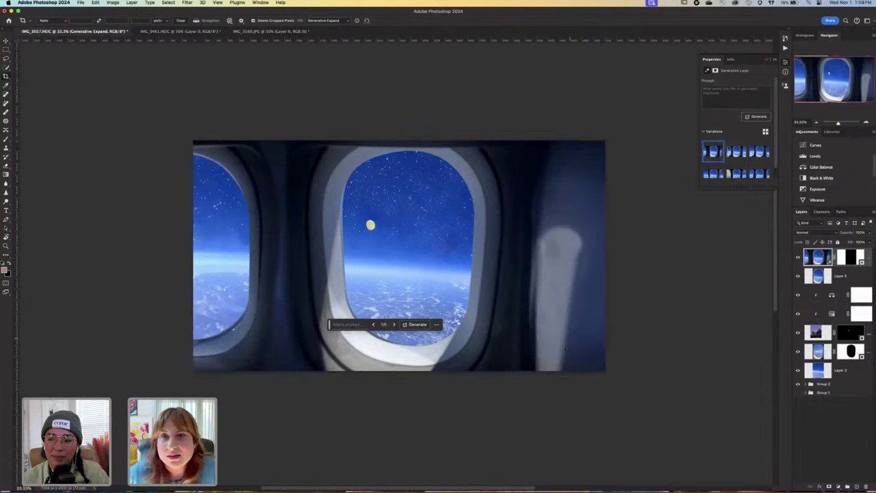
left_click(734, 152)
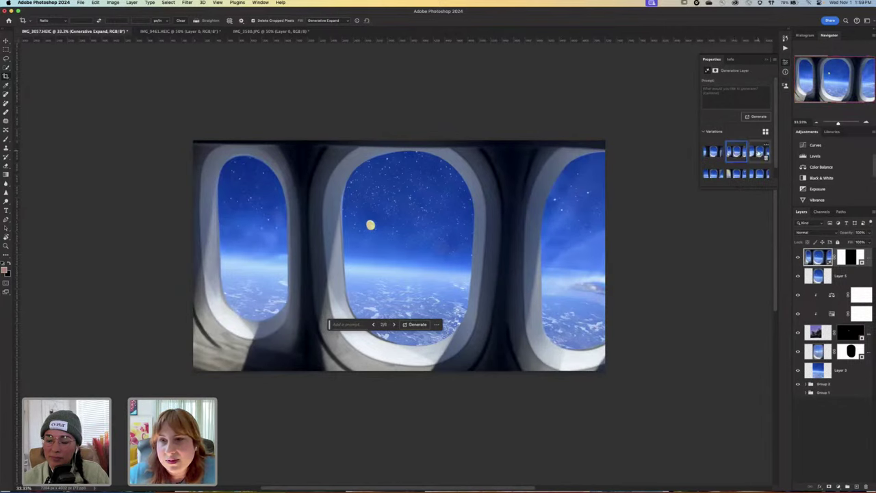
left_click(760, 151)
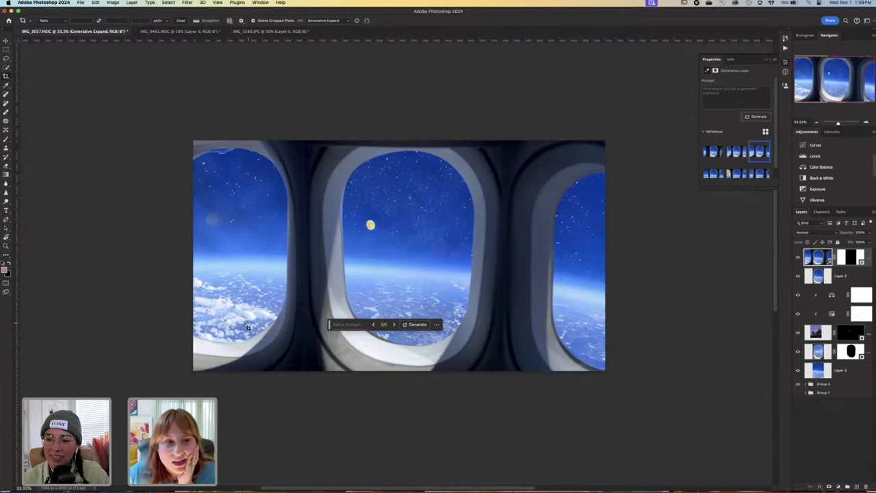
key("super+equal")
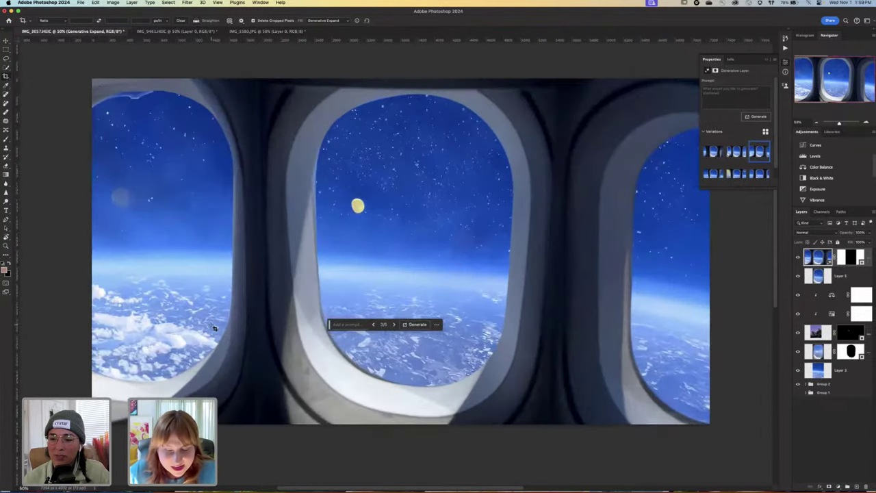
Preview the second variation and run Generative Expand again for another batch.
key("v")
scroll(190, 336, "down", 3)
scroll(190, 335, "left", 4)
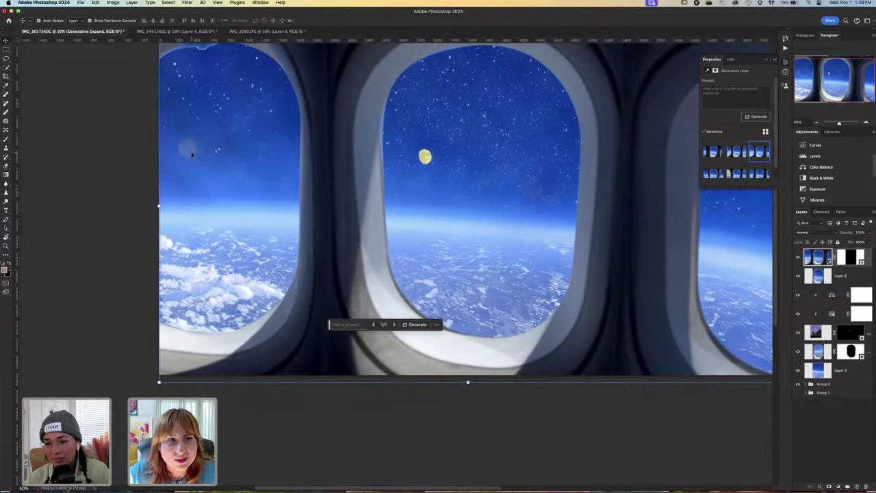
key("super+minus")
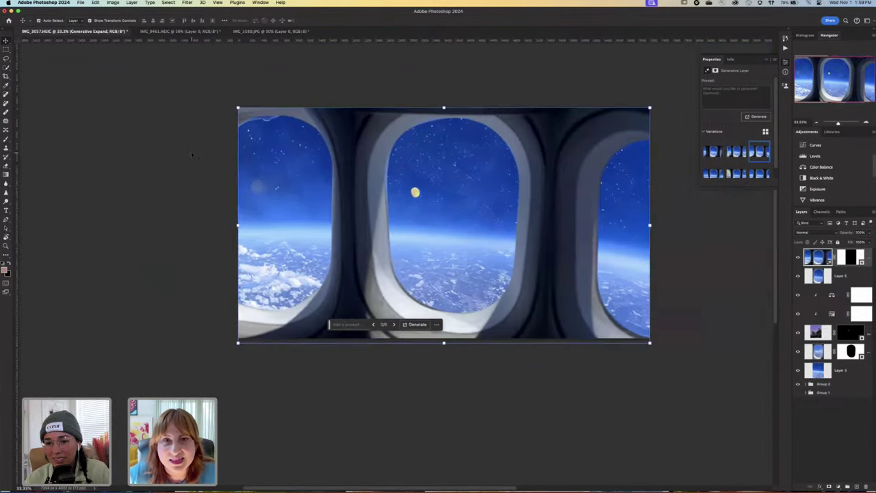
scroll(193, 155, "right", 3)
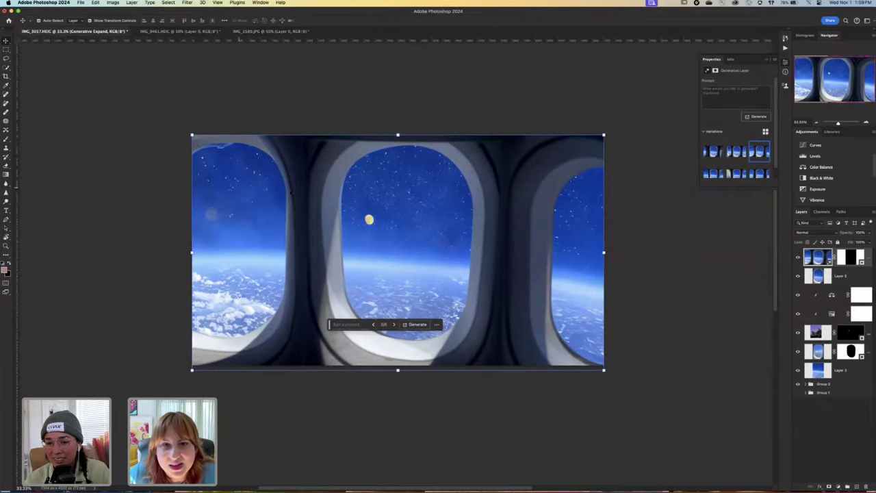
left_click(735, 153)
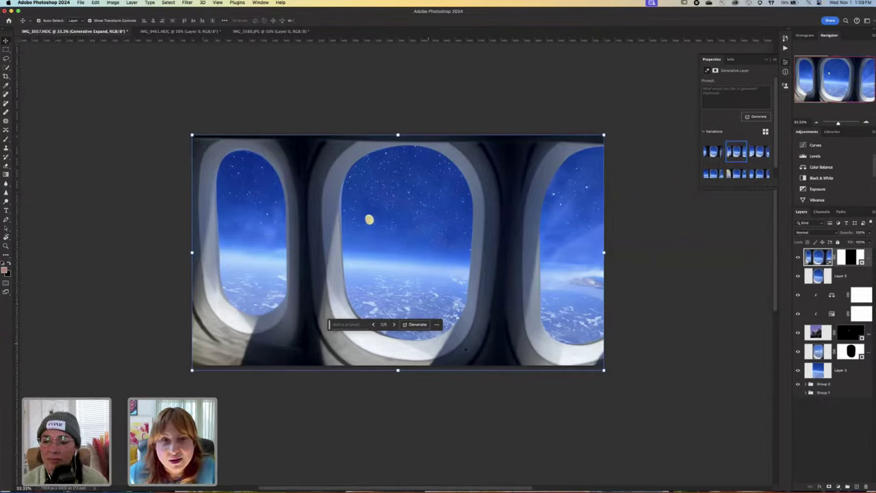
left_click(417, 325)
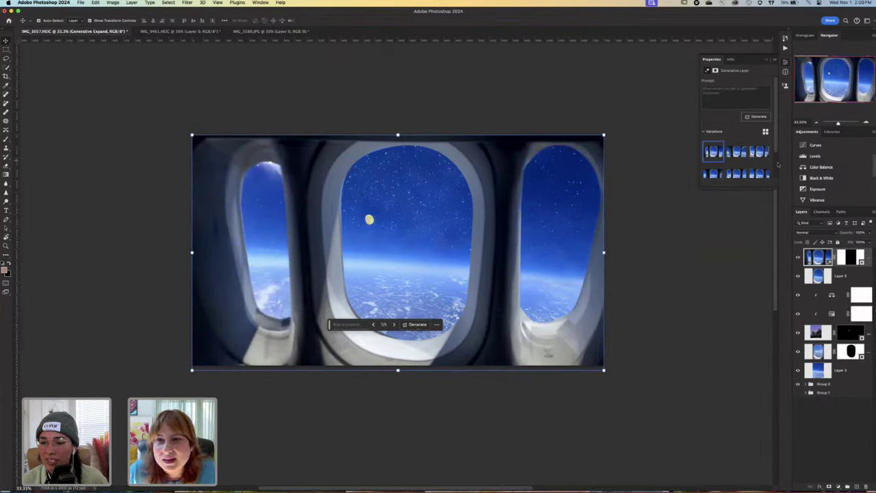
Preview the second, third, fifth and sixth variations of the new batch.
left_click(733, 152)
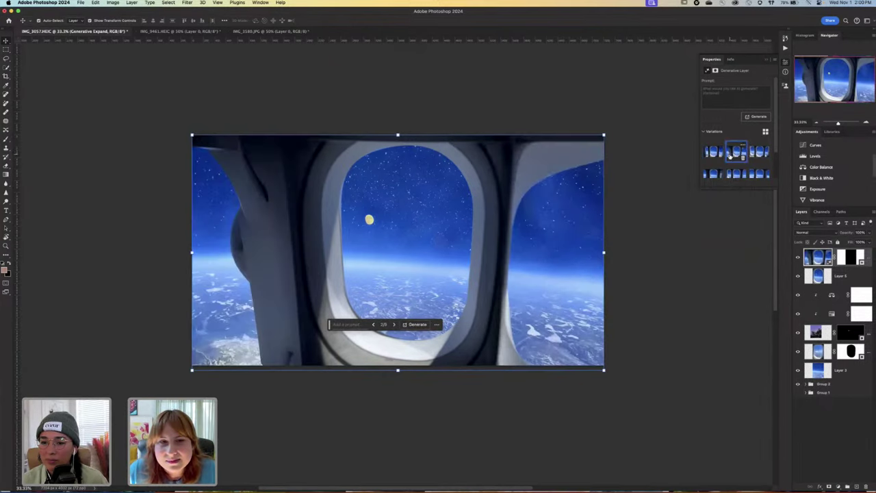
left_click(759, 152)
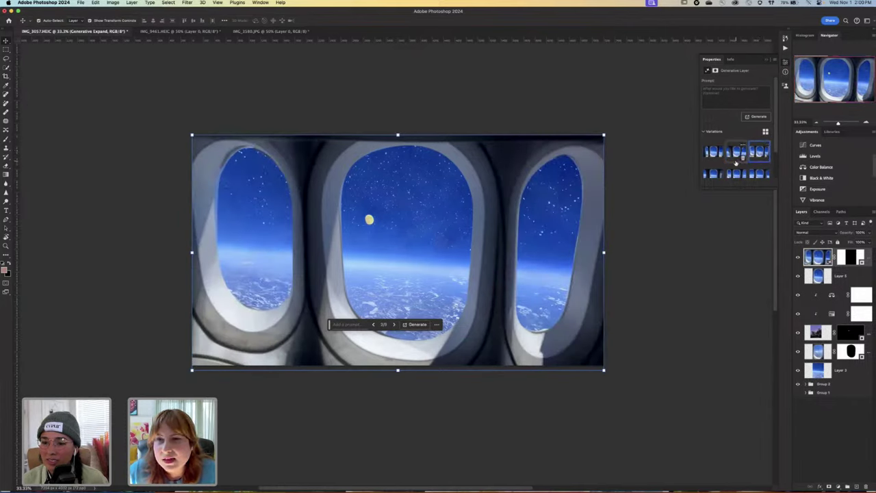
scroll(746, 152, "down", 2)
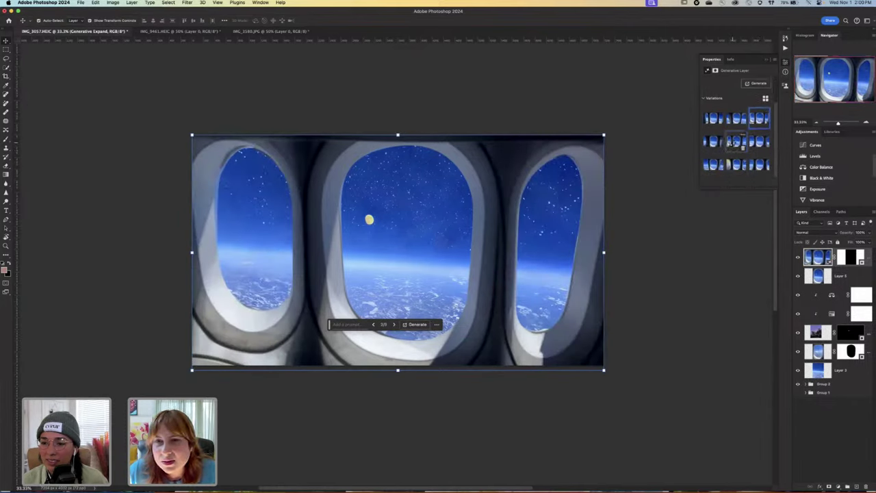
left_click(732, 142)
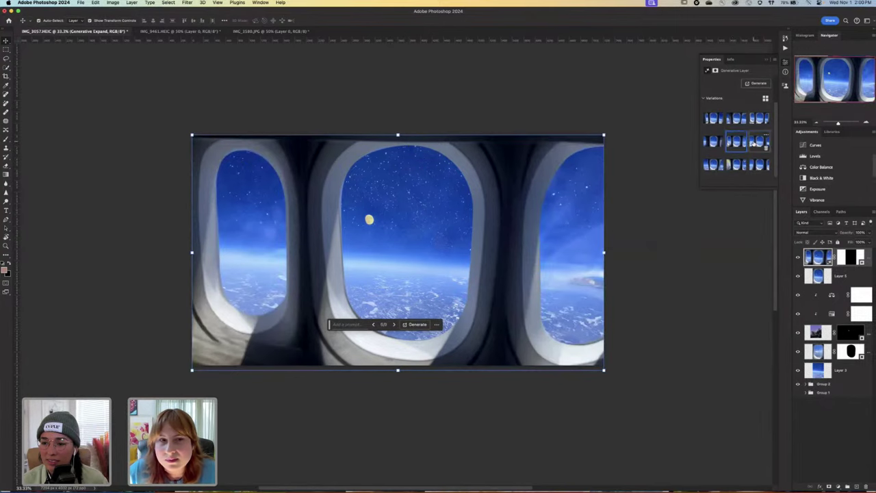
left_click(755, 142)
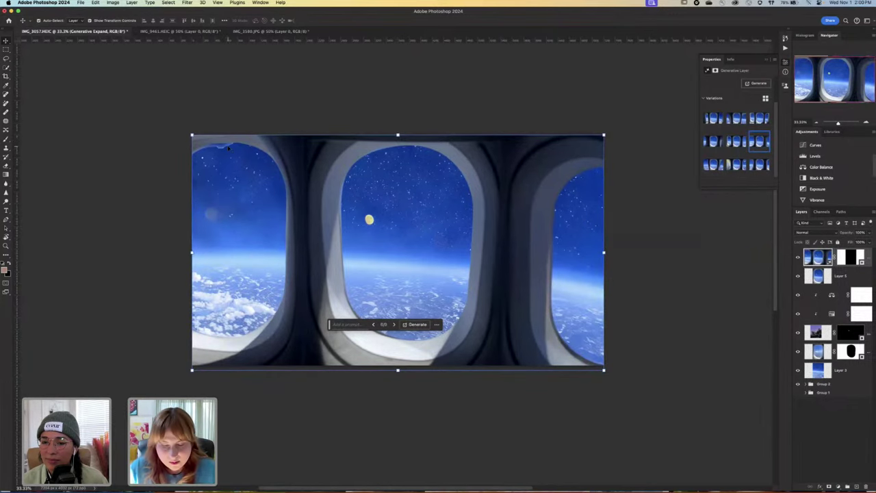
scroll(229, 146, "up", 2)
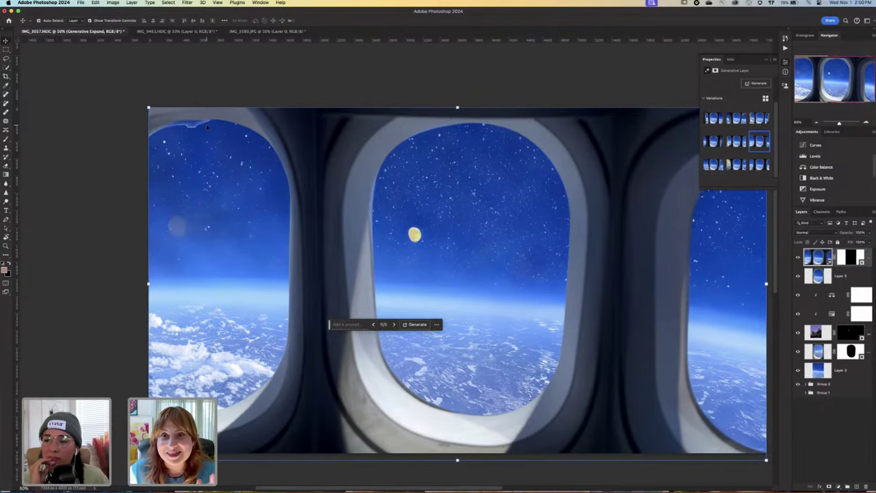
key("super+minus")
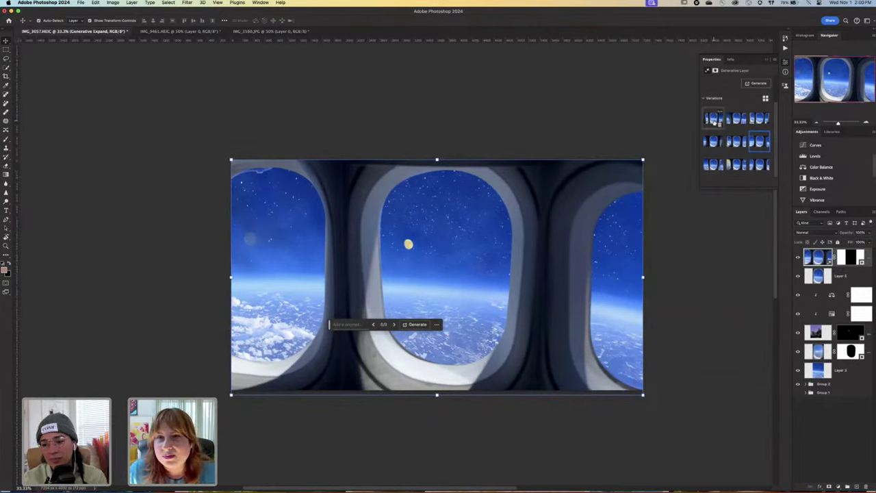
Delete the rejected variations and apply the second, showing three windows over Earth.
left_click(719, 126)
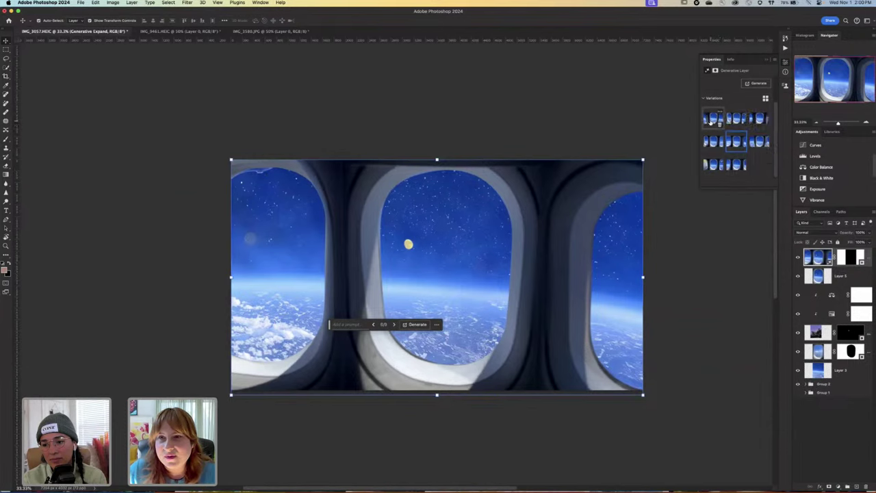
left_click(711, 121)
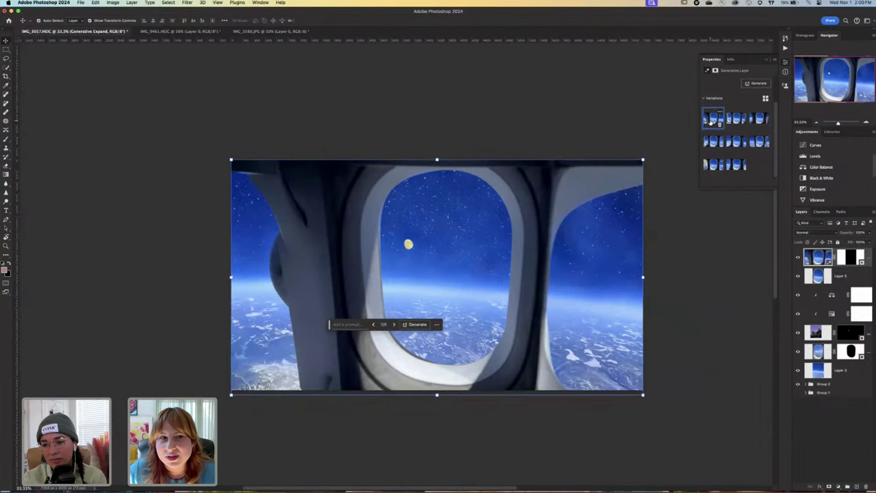
left_click(719, 125)
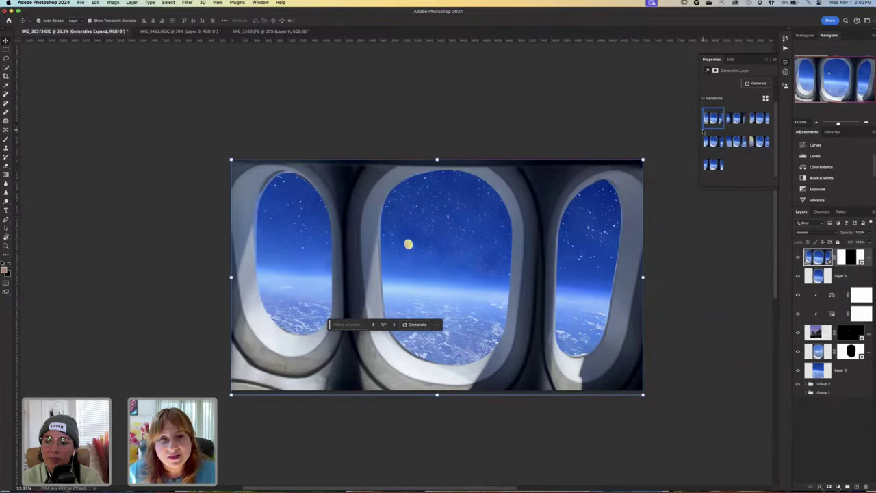
left_click(720, 126)
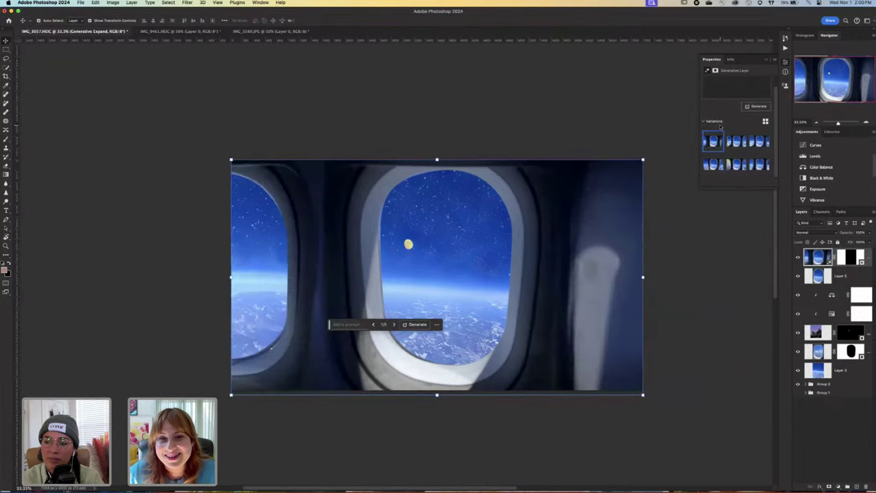
left_click(718, 150)
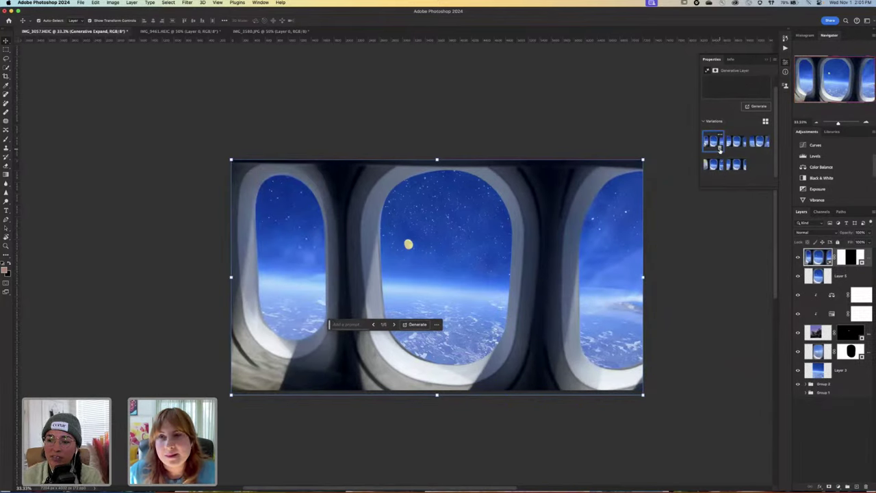
left_click(733, 146)
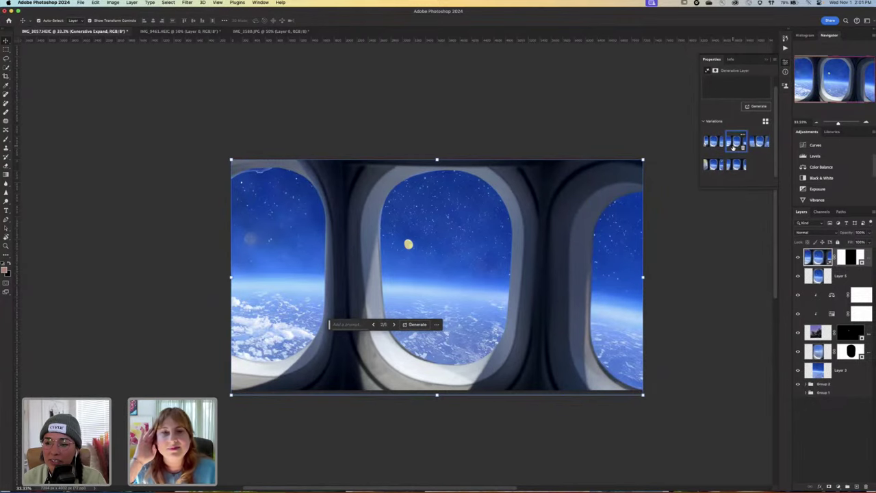
scroll(441, 230, "down", 3)
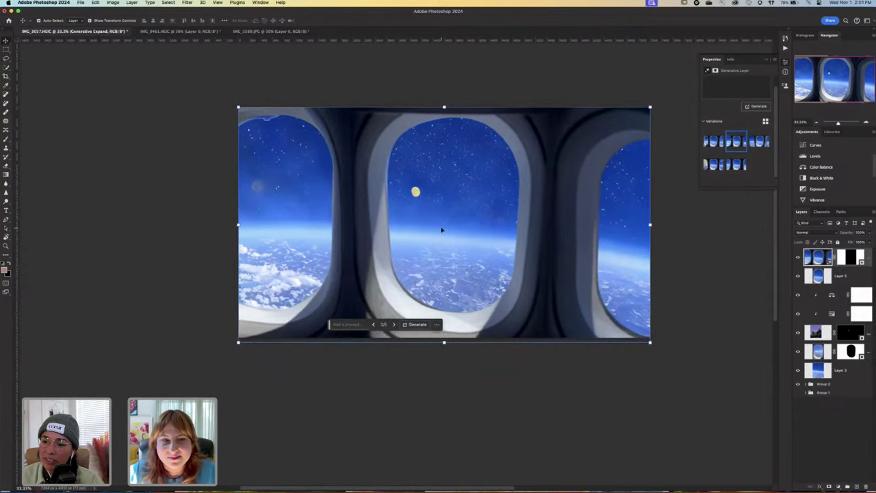
scroll(442, 231, "right", 2)
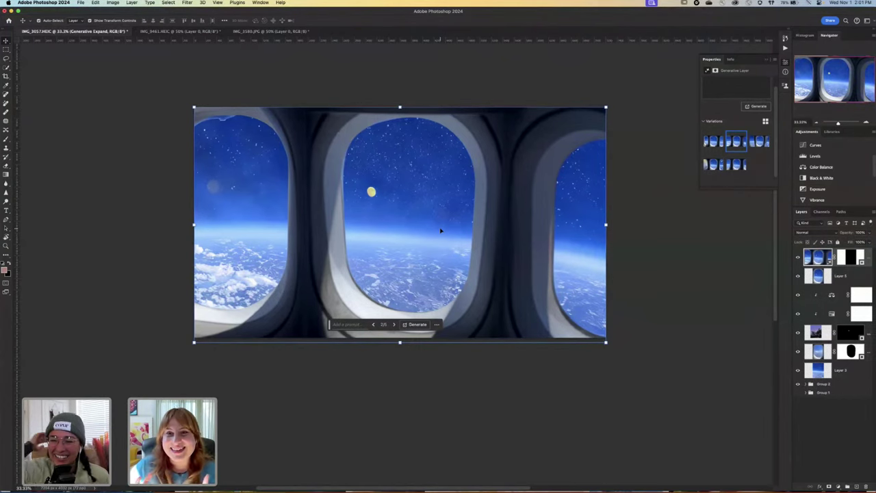
left_click(744, 138)
Rate the chosen variation Strongly agree on usefulness, prompt match, believability and blending, and submit.
left_click(753, 139)
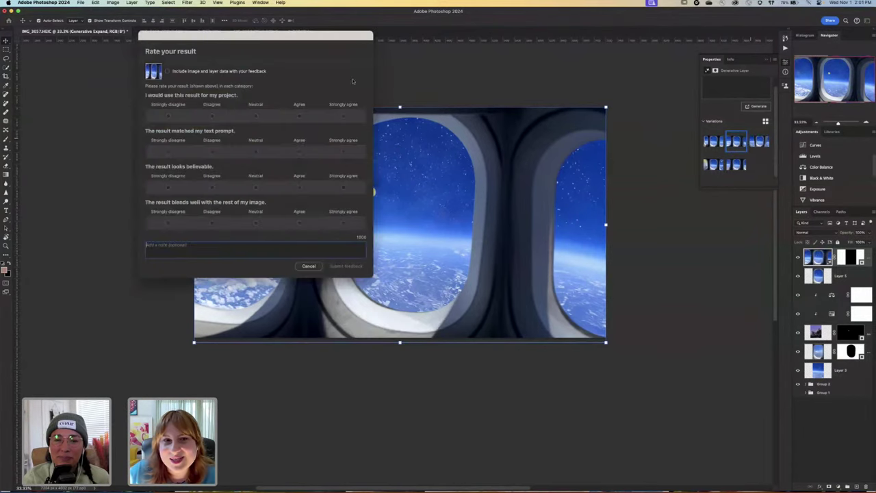
left_click_drag(249, 35, 385, 98)
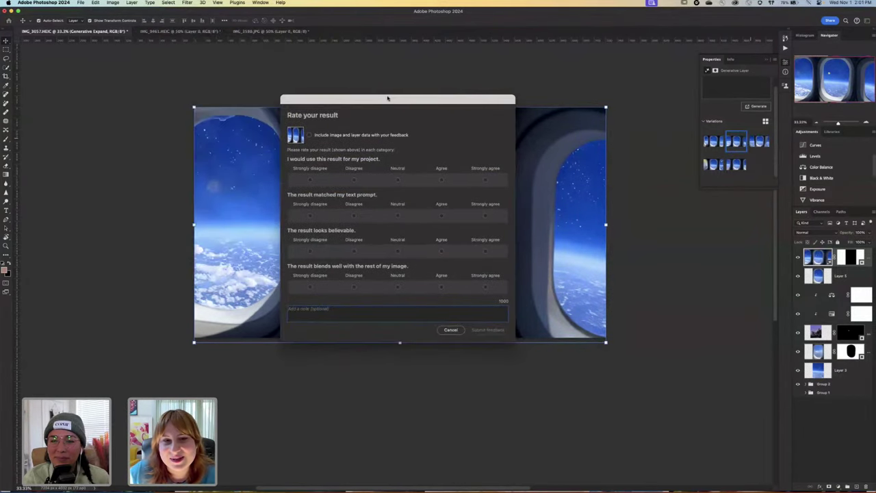
left_click(485, 180)
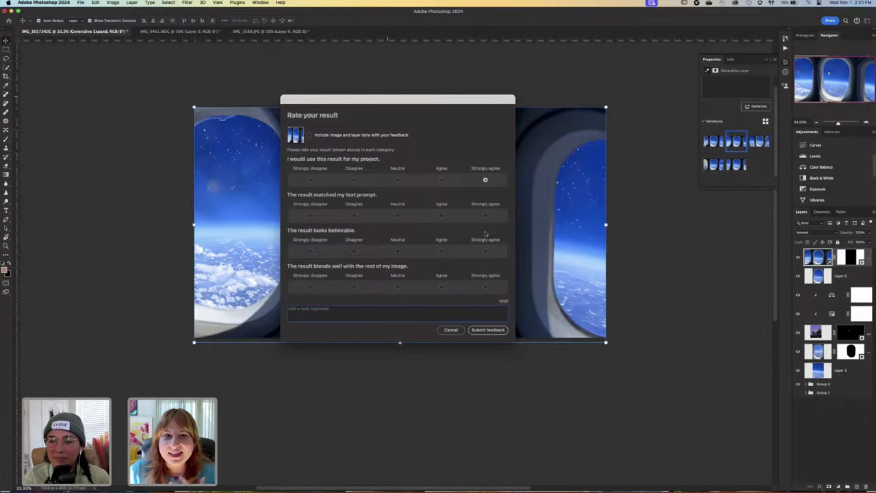
left_click(485, 216)
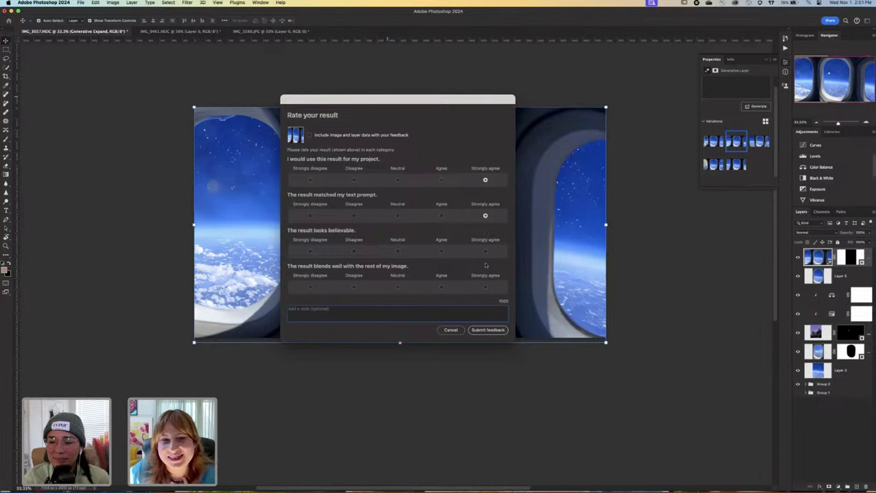
left_click(485, 251)
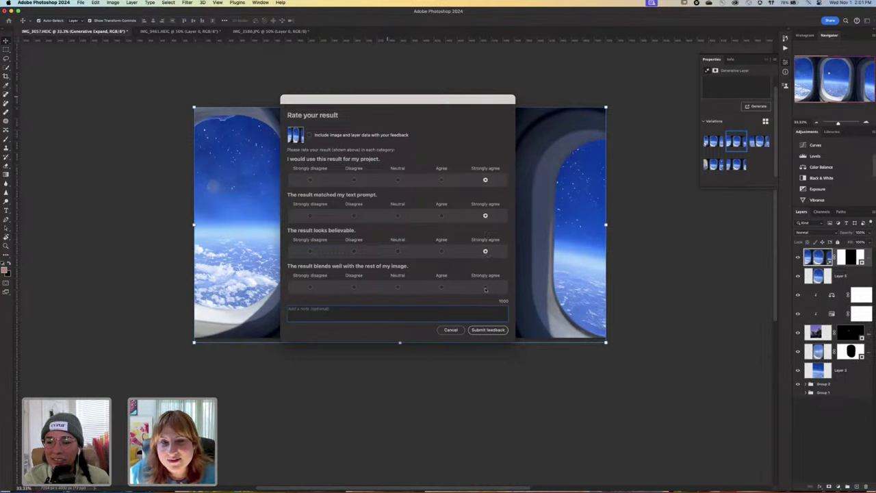
left_click(486, 288)
left_click(487, 330)
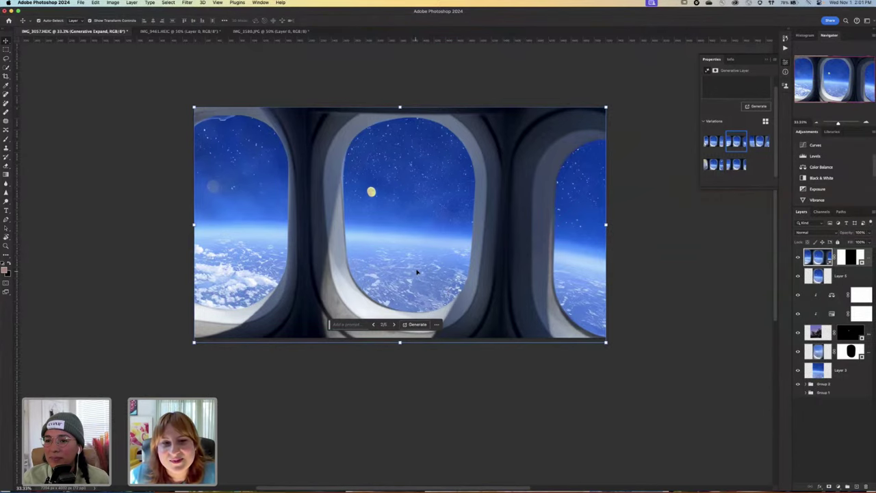
Generative Expand the canvas downward below the windows into more cabin interior.
scroll(416, 273, "up", 2)
scroll(417, 272, "down", 2)
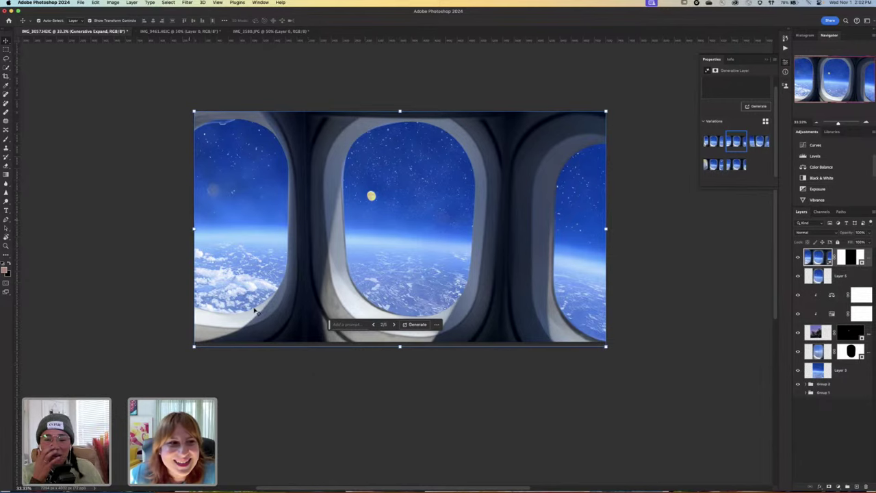
left_click(6, 77)
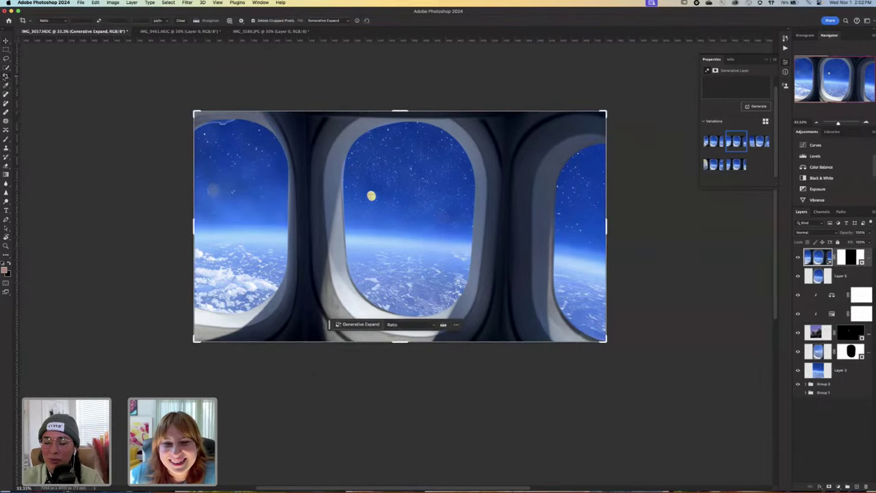
left_click_drag(403, 340, 402, 399)
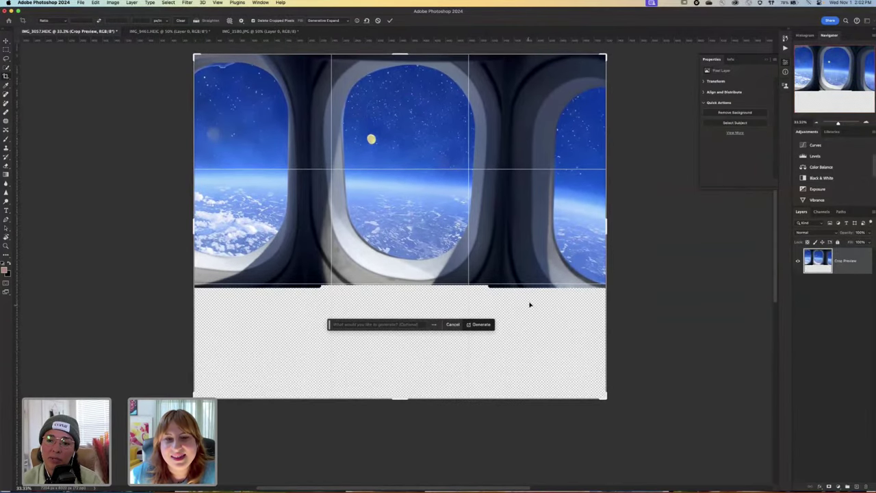
left_click(486, 325)
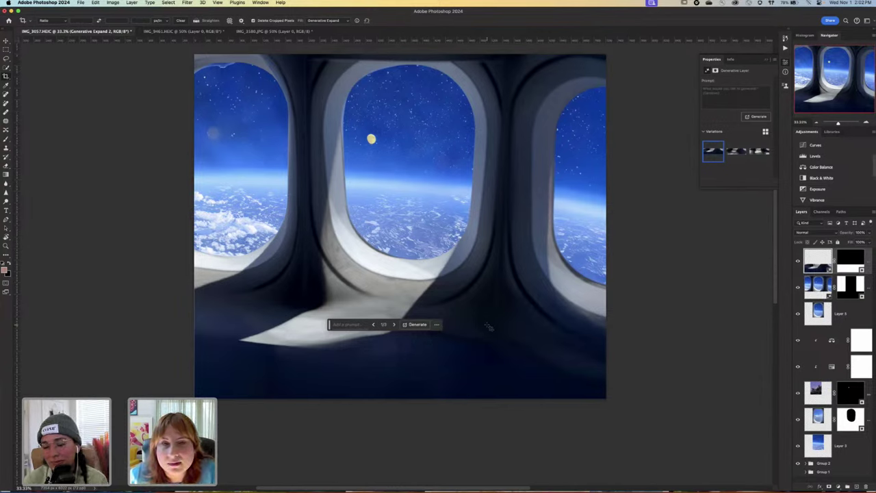
Compare the three floor variations and keep the darker first one.
left_click(732, 153)
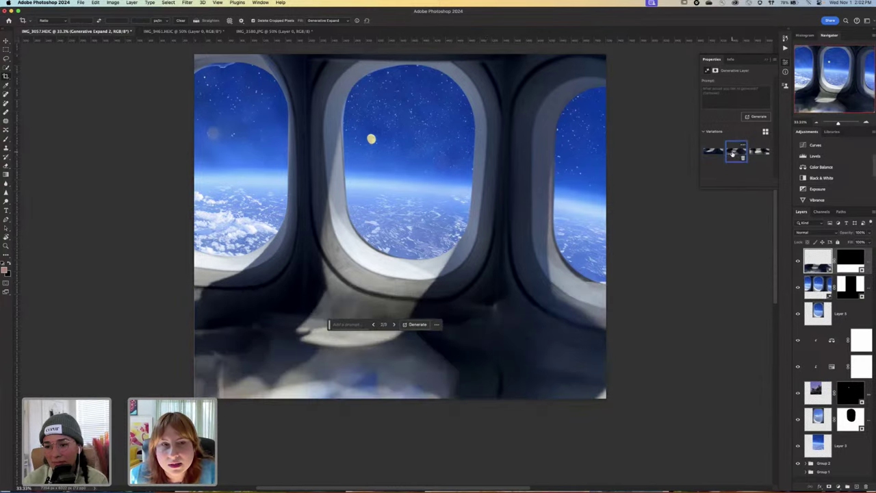
left_click(754, 152)
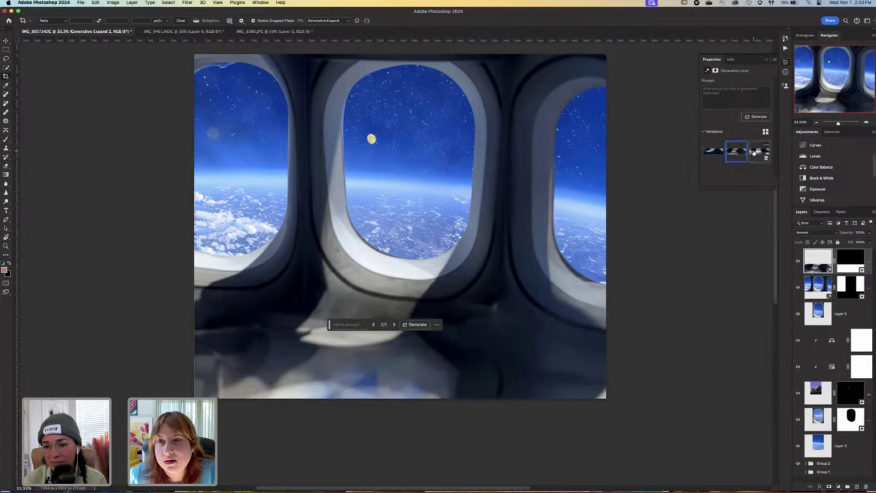
left_click(708, 152)
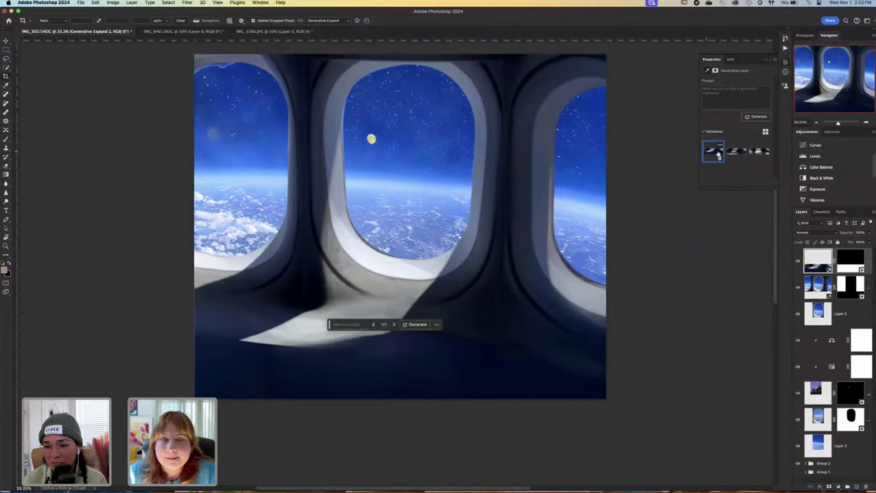
left_click(756, 153)
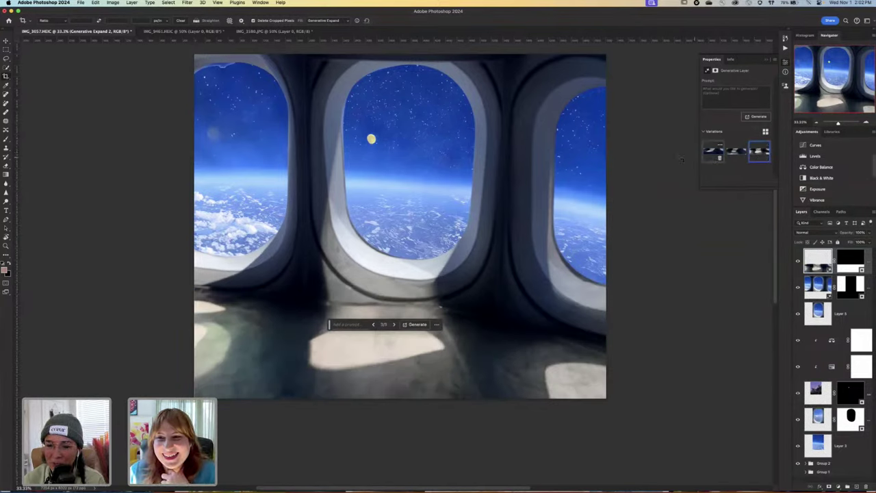
left_click(711, 155)
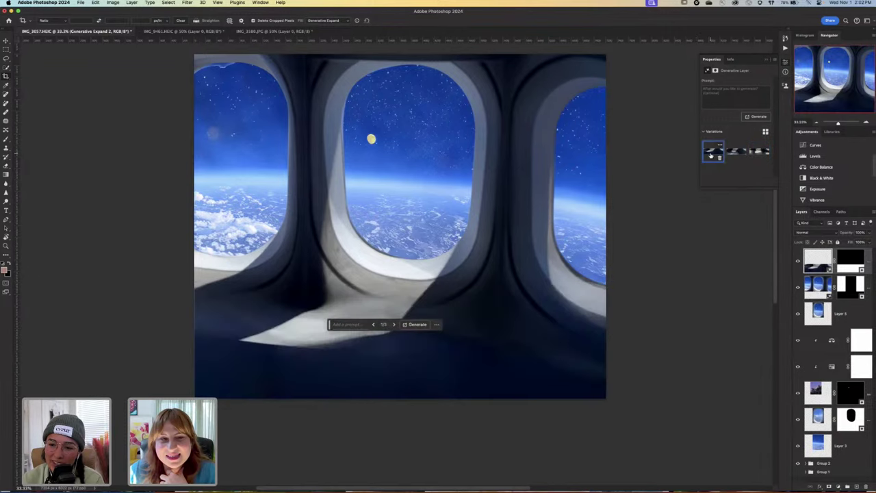
scroll(654, 234, "up", 1)
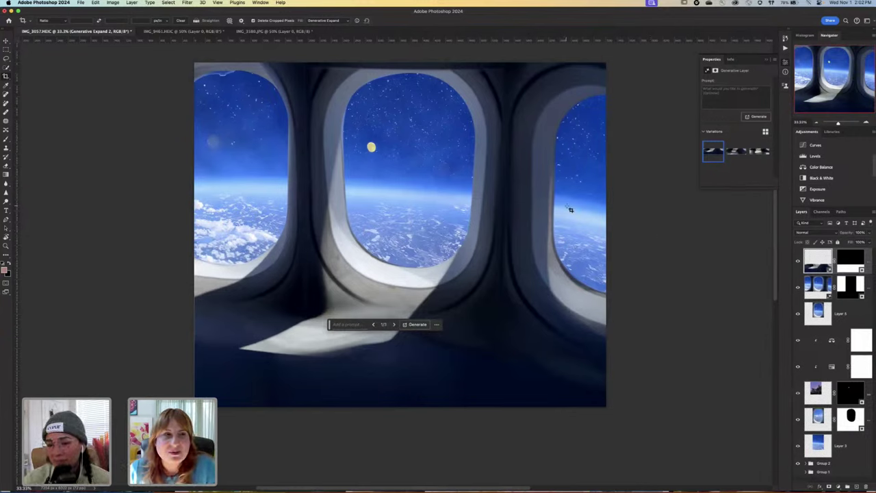
left_click(5, 50)
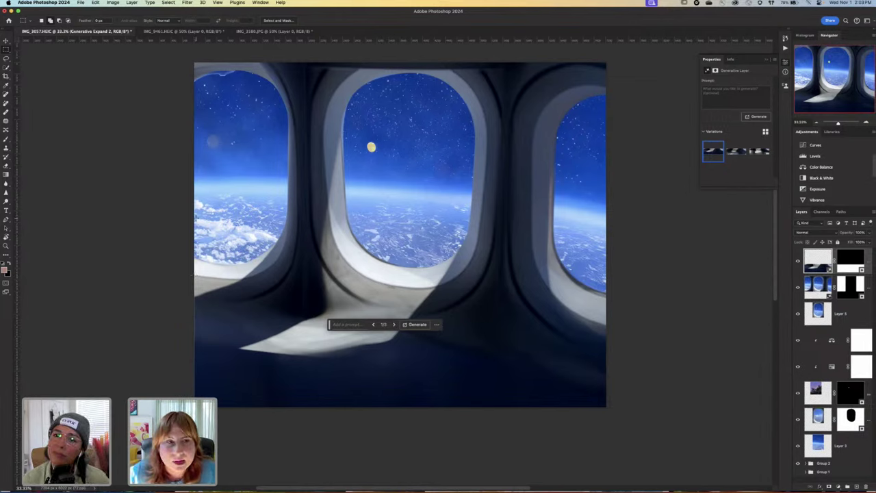
Select the lower half and Generative Fill it with an orange, white and blue wildflower meadow.
left_click_drag(195, 220, 627, 411)
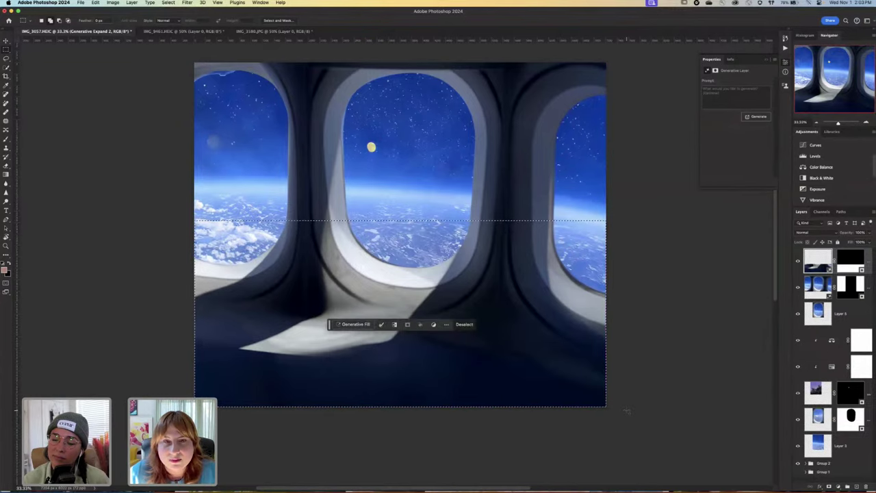
left_click(350, 324)
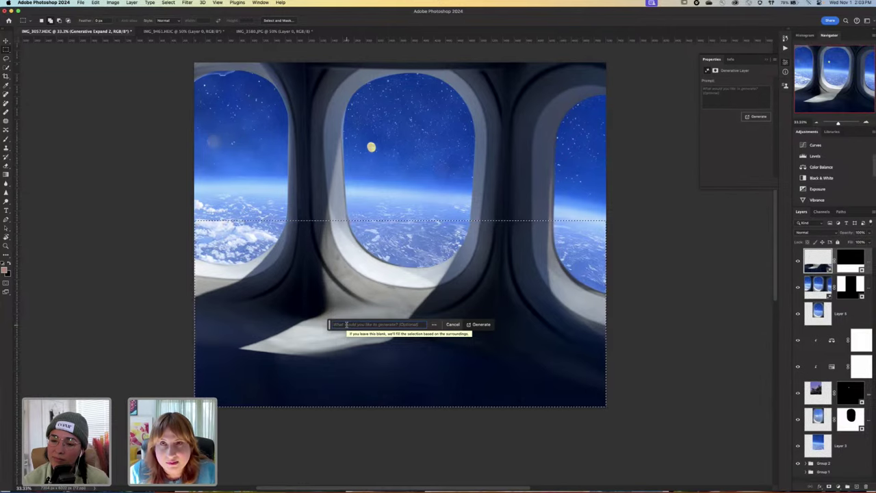
type("weadow")
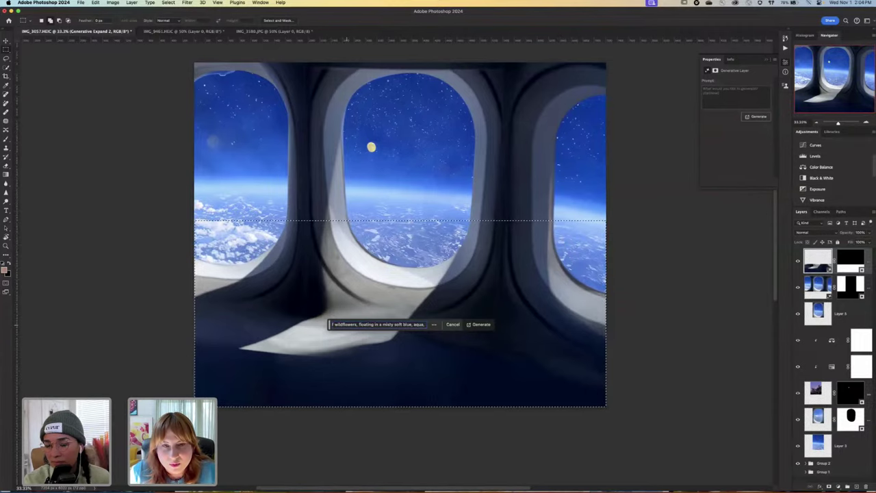
type("apricot, soft orange, light green, photo-realistic")
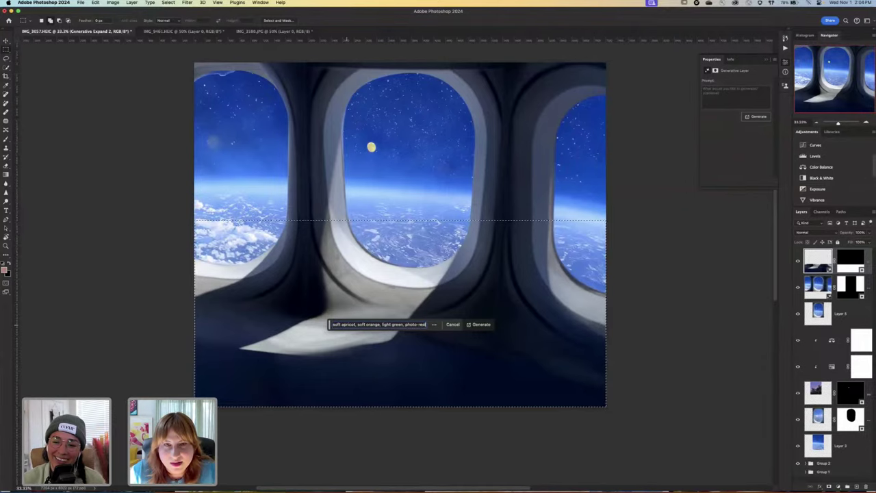
left_click(481, 324)
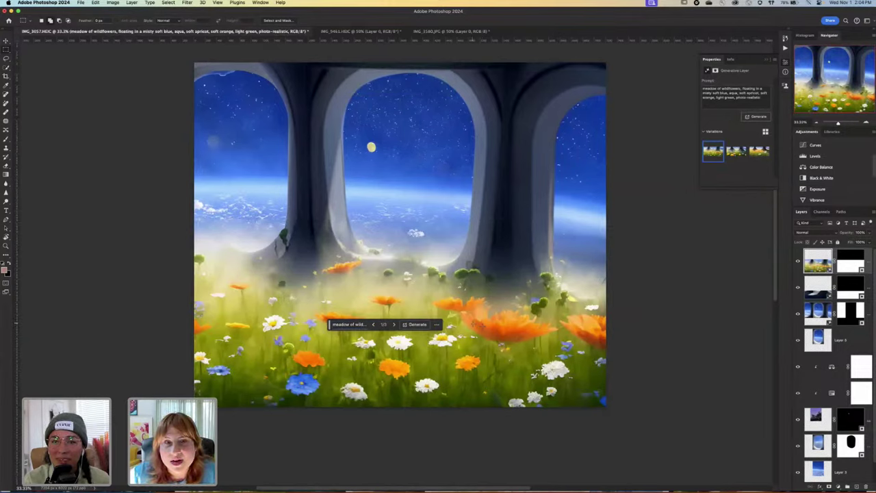
Preview meadow variations 2 and 3, then append ', dreamy' to the prompt and regenerate.
left_click(735, 151)
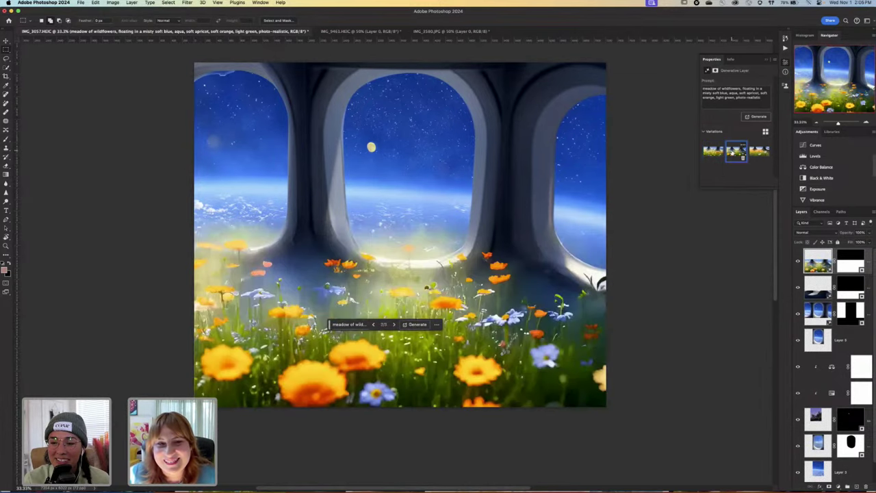
left_click(759, 152)
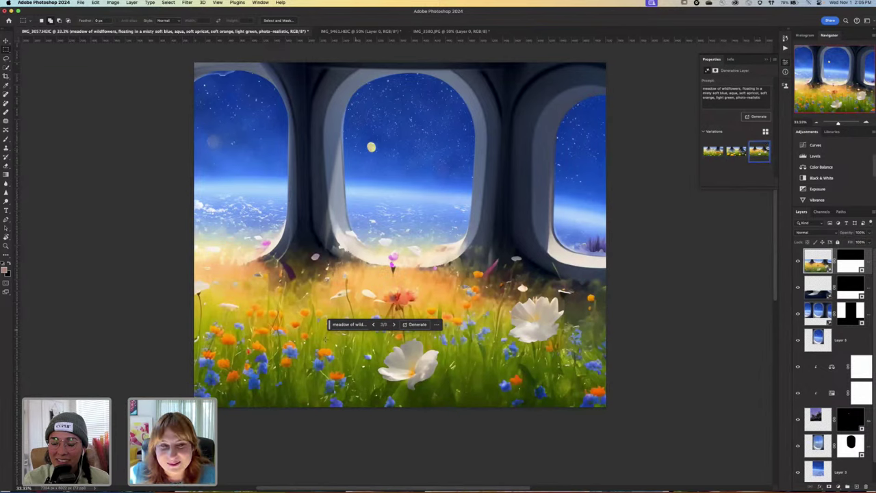
left_click(349, 325)
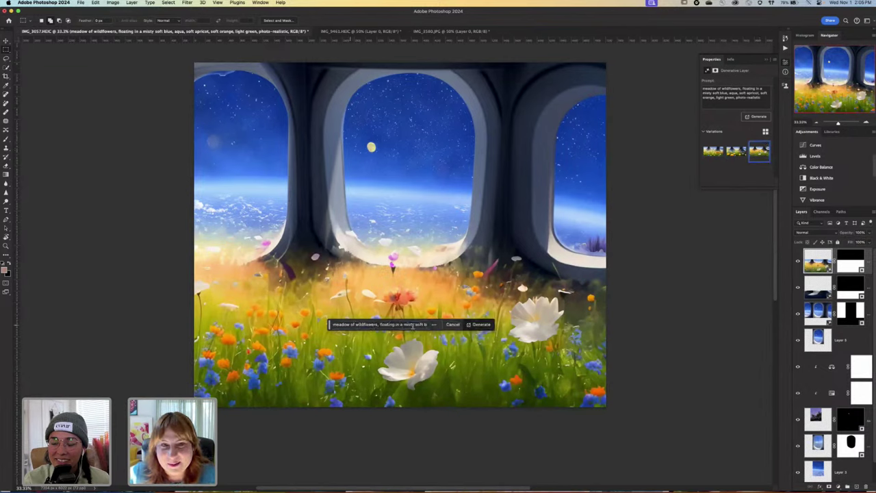
triple_click(412, 325)
key("Right")
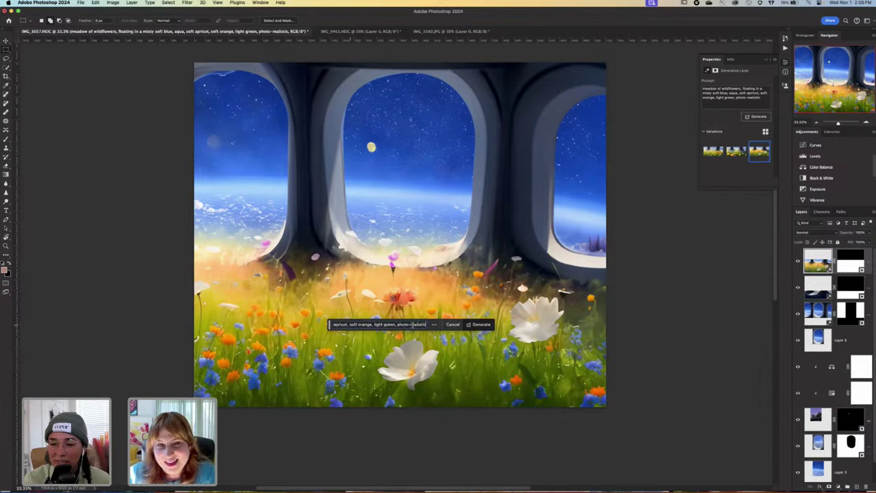
type(", dreamy")
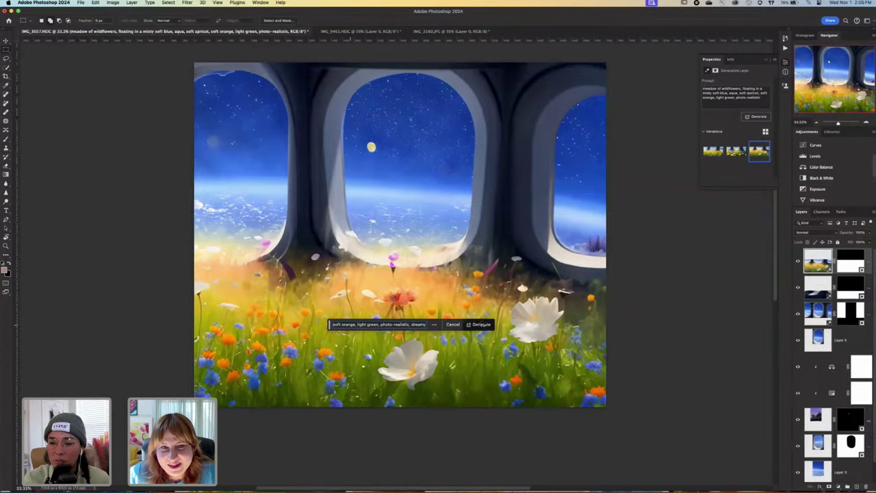
left_click(482, 324)
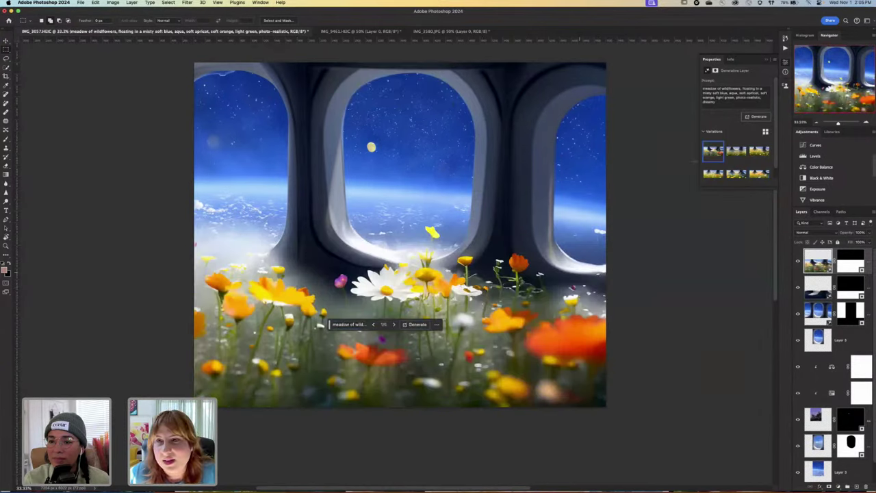
Preview the second and third meadow variations, then generate another batch.
left_click(733, 156)
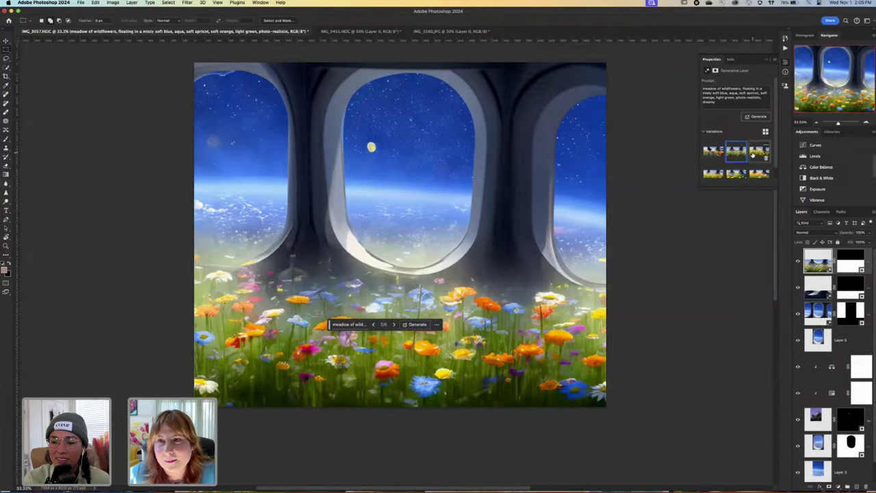
left_click(754, 155)
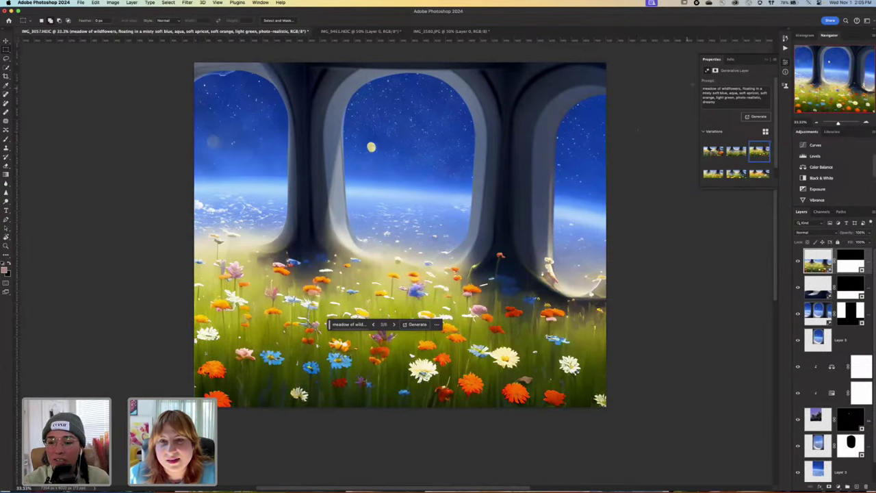
left_click(759, 117)
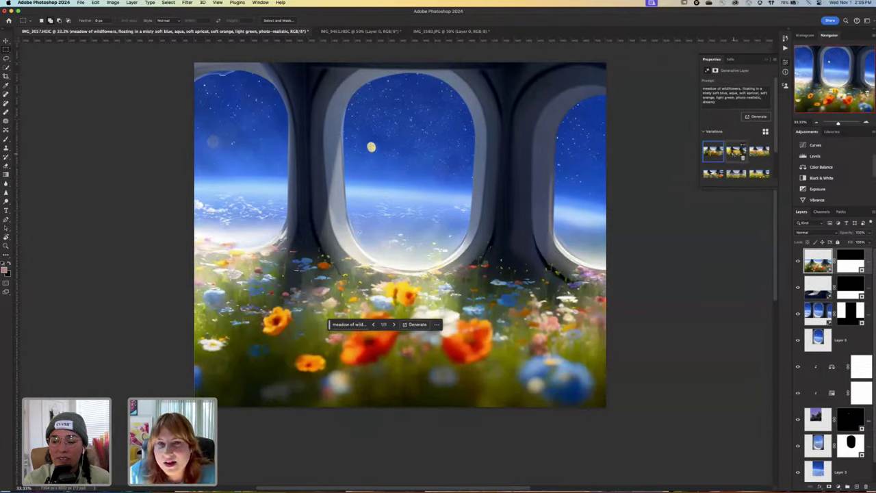
Move the task bar right of the canvas, preview more variations and generate another meadow batch.
left_click(733, 153)
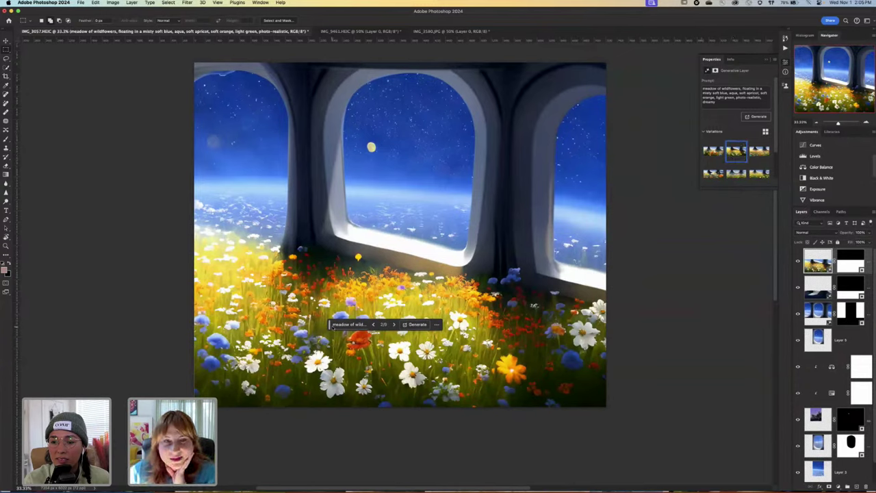
left_click_drag(333, 327, 639, 237)
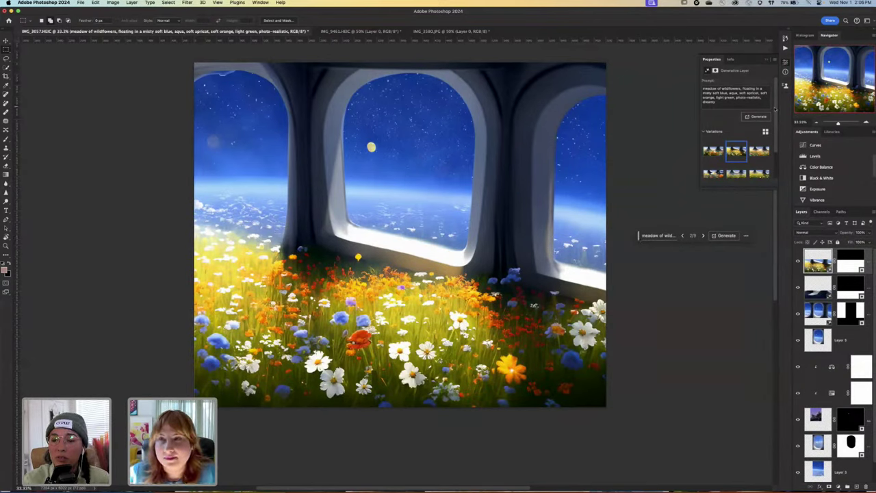
left_click(757, 153)
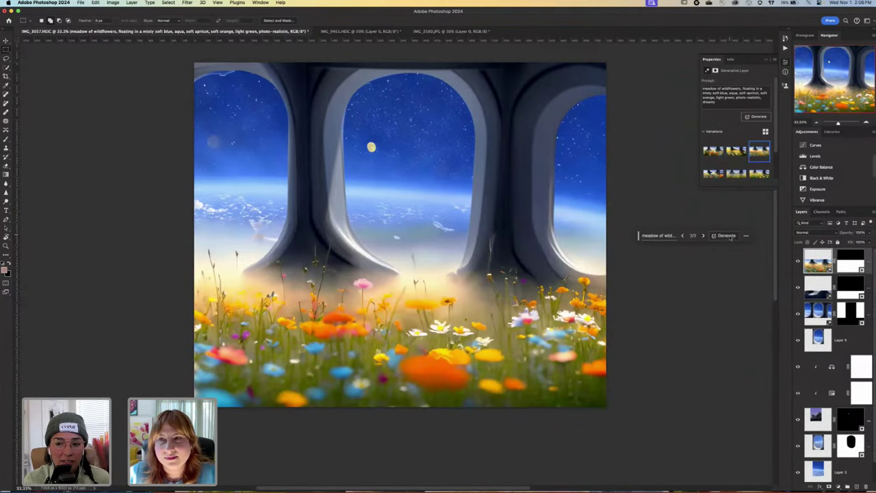
left_click(755, 116)
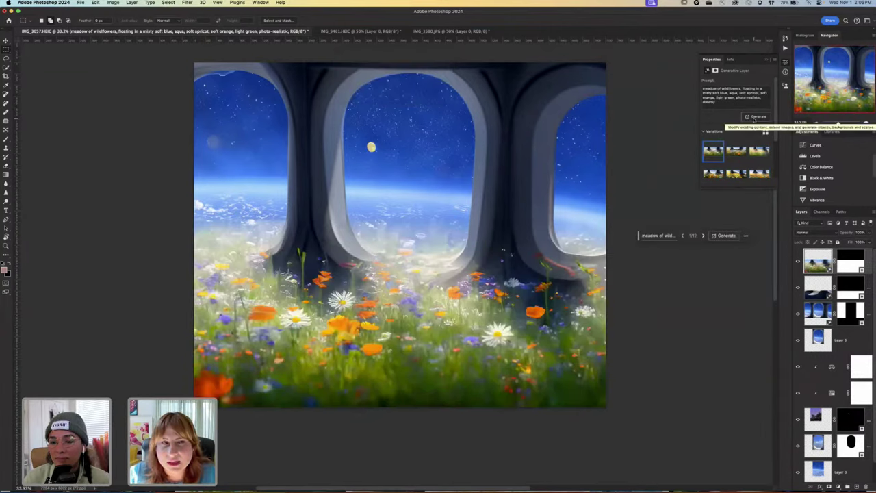
Generate another meadow batch and settle on the third variation with the dense orange poppy cluster.
left_click(732, 158)
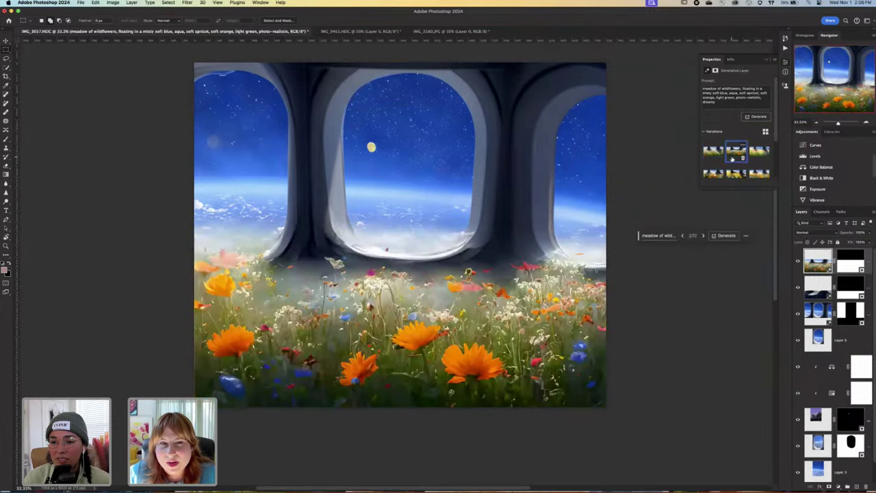
left_click(758, 151)
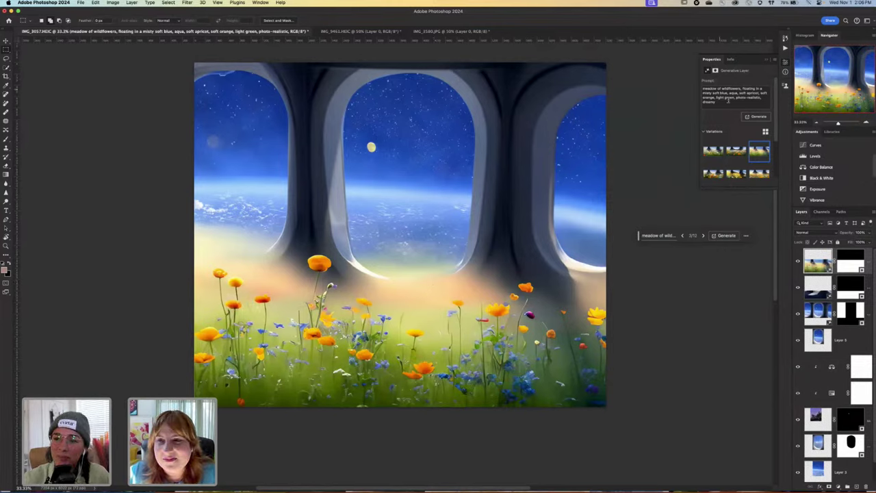
left_click(757, 117)
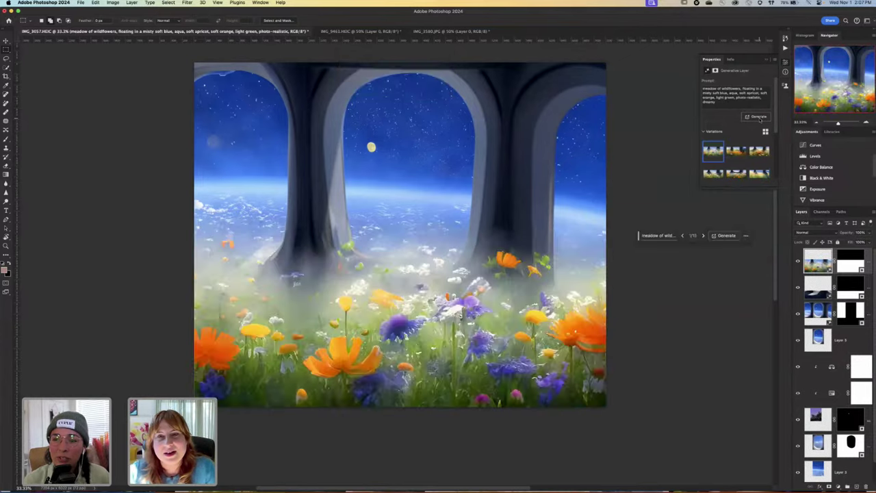
left_click(735, 152)
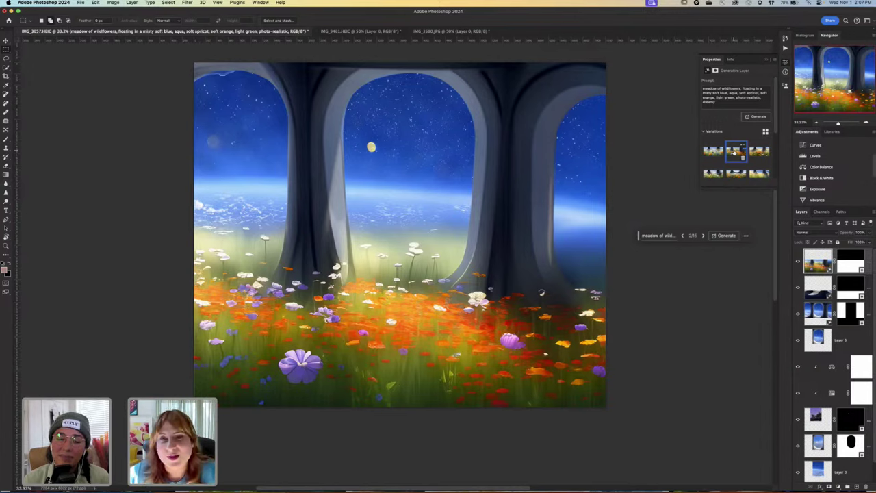
left_click(760, 151)
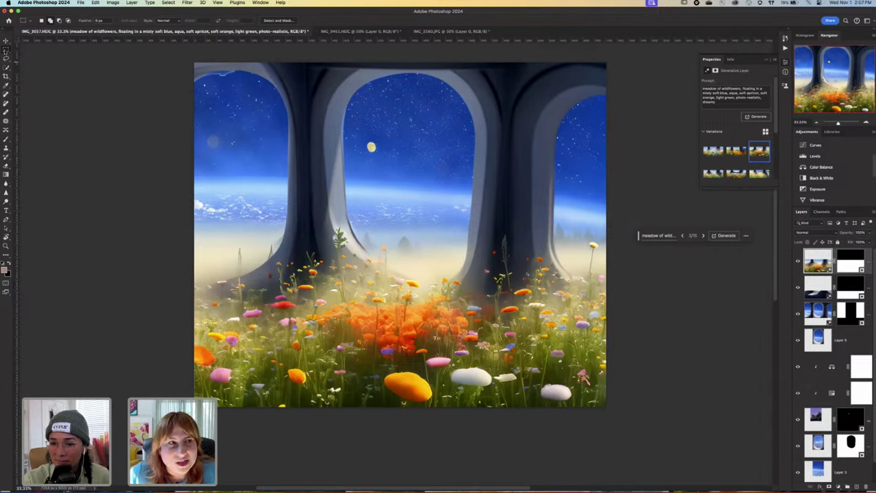
Generative-fill a small sky selection in the left window with 'international space station'.
left_click_drag(227, 93, 268, 130)
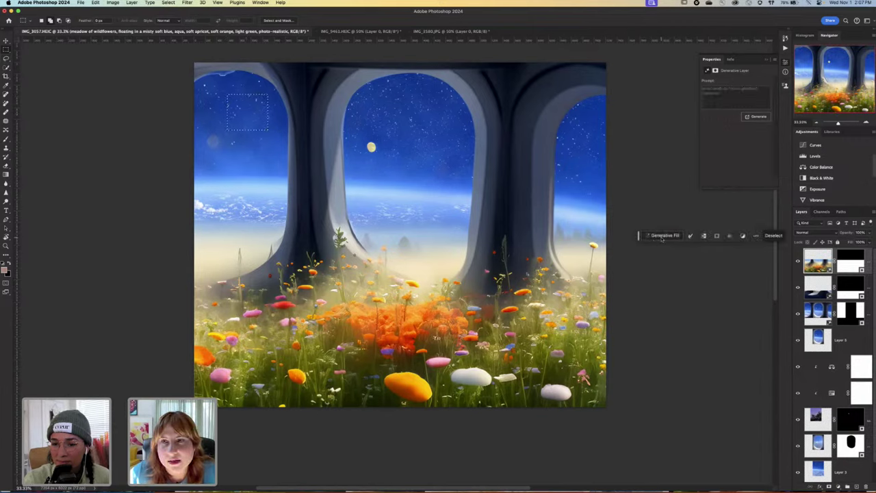
left_click(660, 235)
type("in")
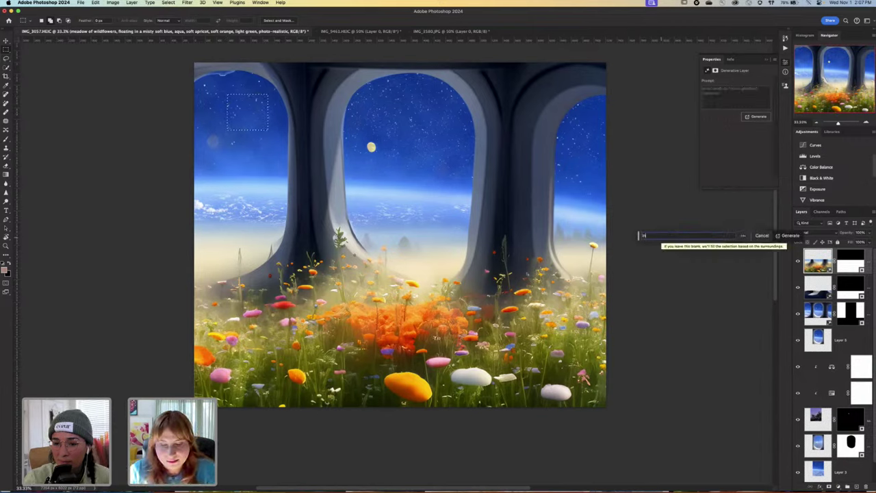
type("ternational spa")
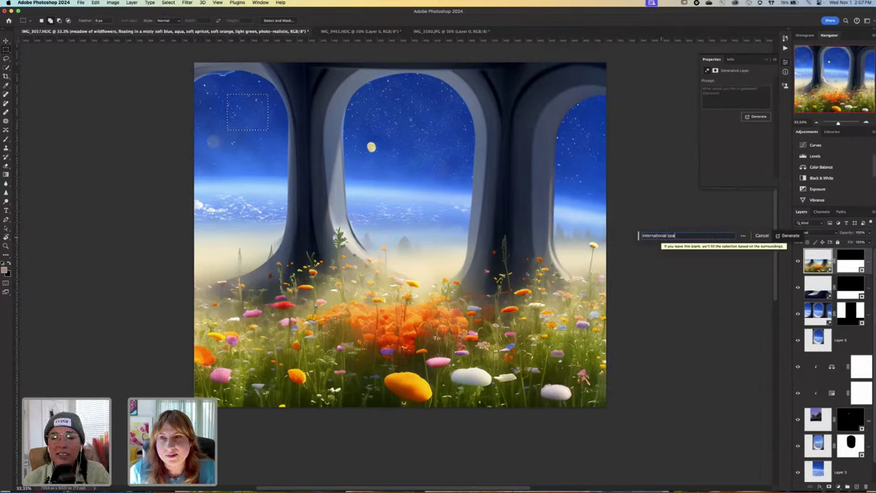
type("ce station")
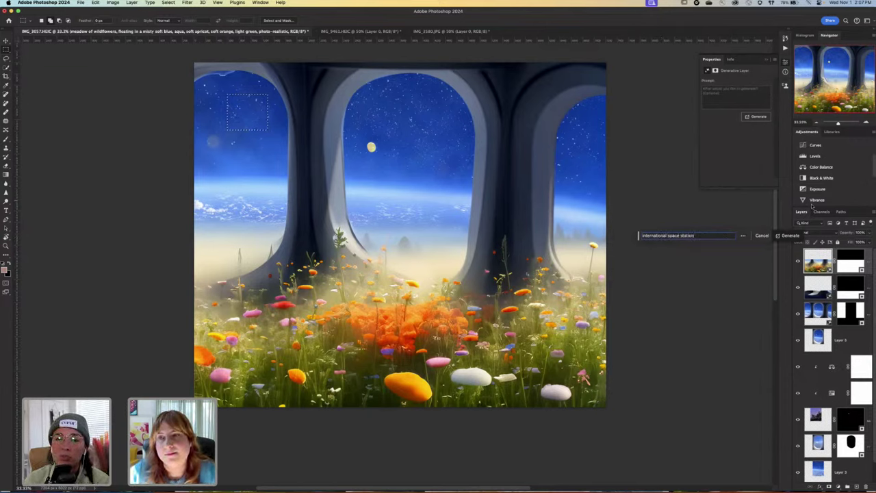
key("Return")
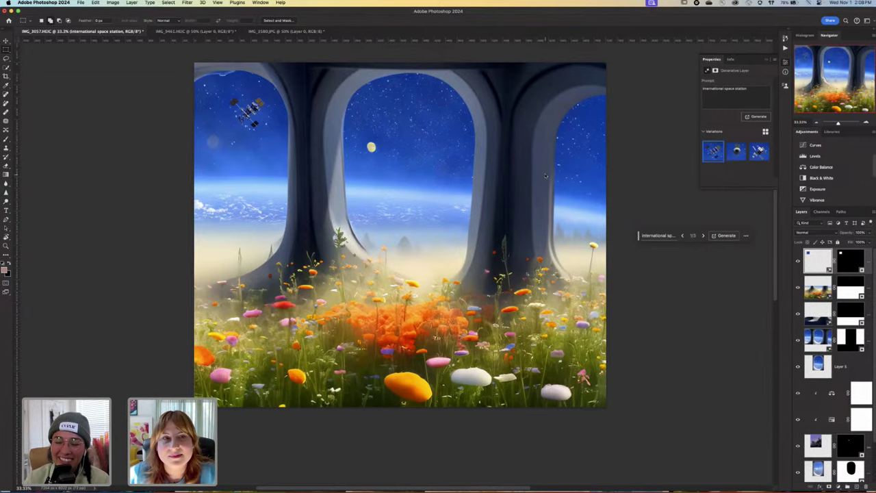
Scroll the view to review the generated space station in the left window.
scroll(434, 216, "up", 1)
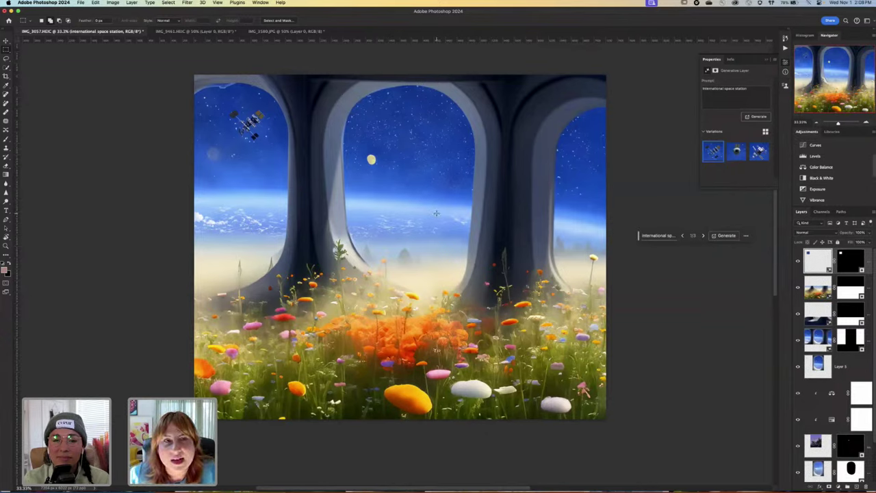
Compare the three space station variations and keep the first, angled solar-panelled one.
left_click(737, 152)
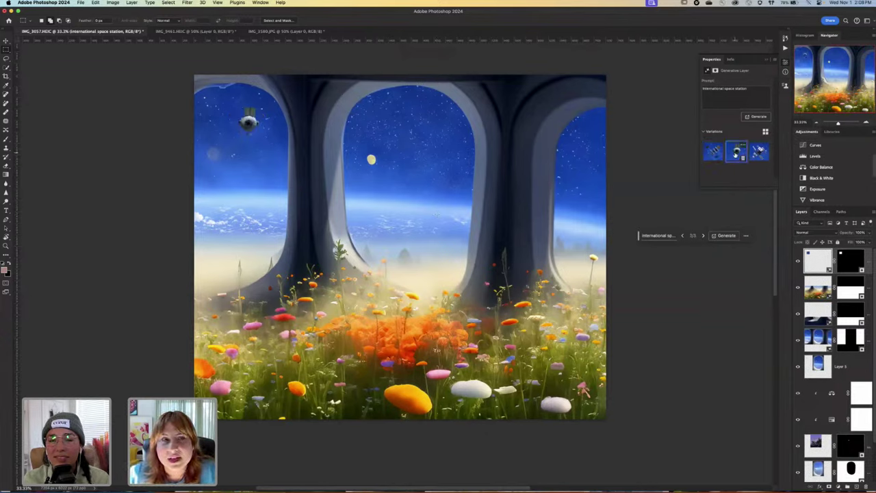
left_click(758, 152)
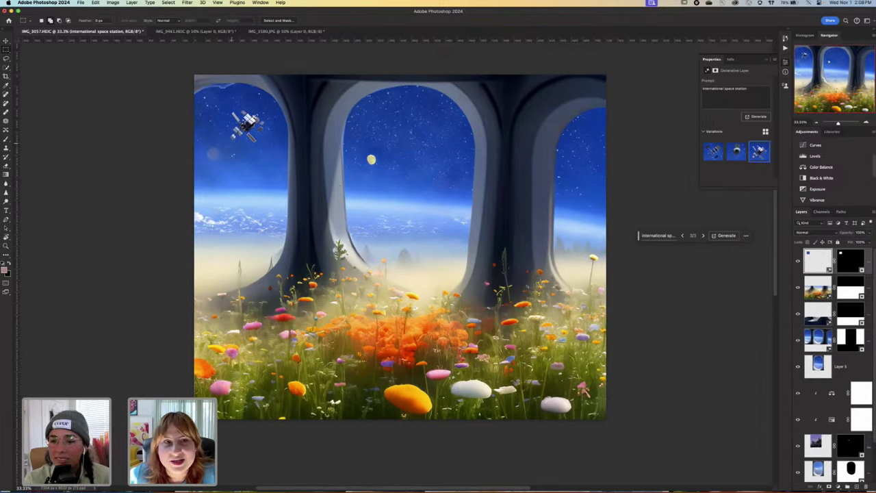
left_click(712, 151)
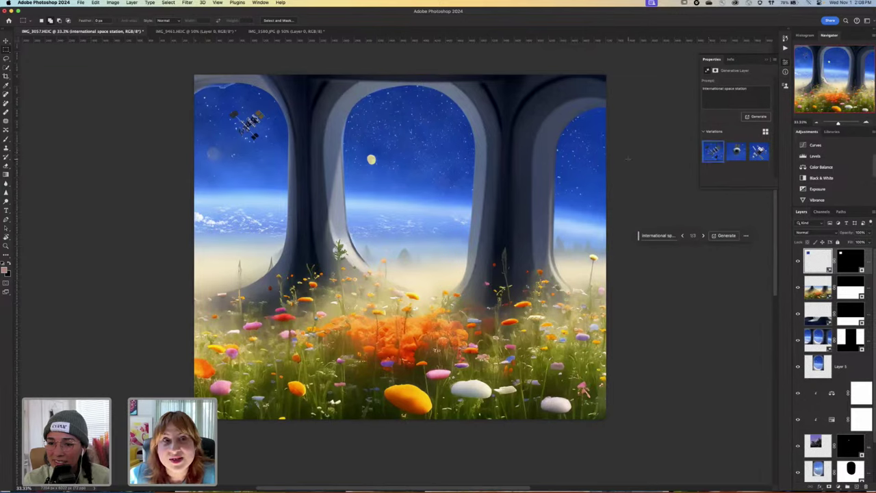
left_click(758, 153)
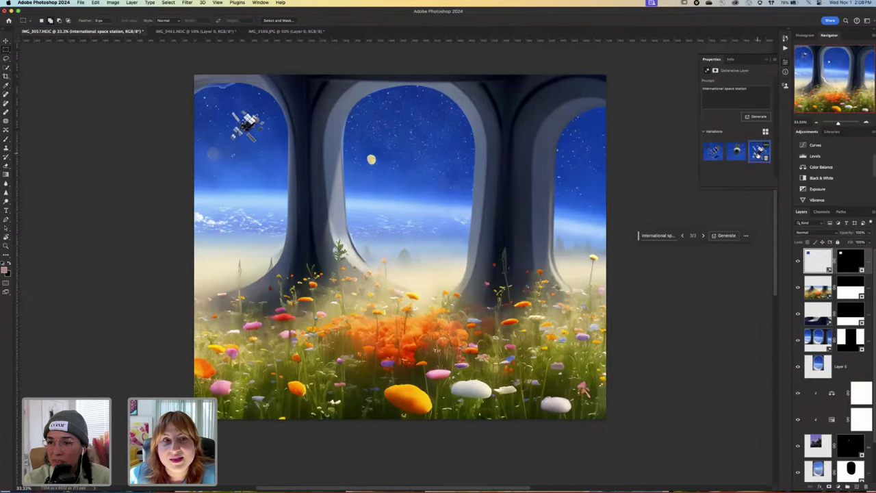
left_click(713, 152)
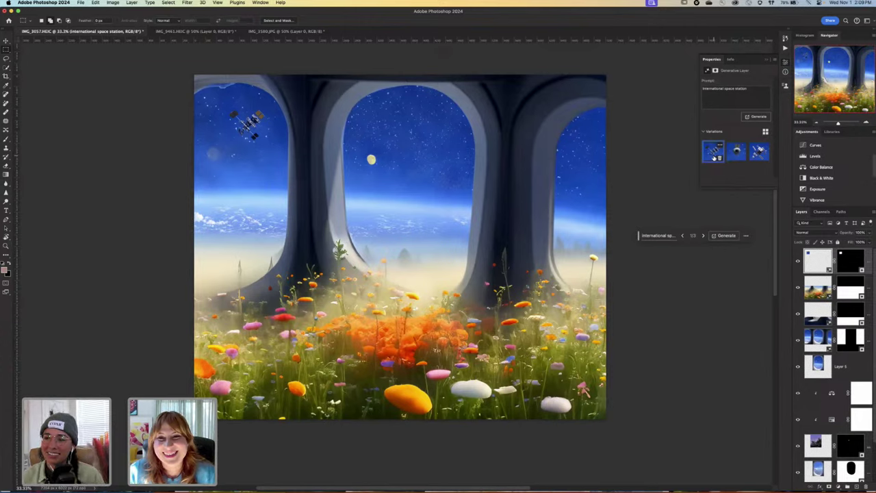
Generate three more space station variations and settle on the fourth, bottom-left one.
left_click(758, 116)
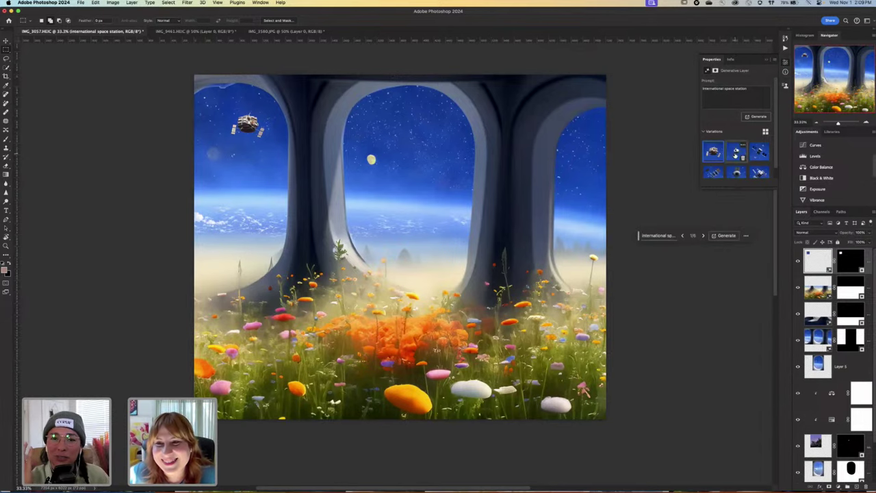
left_click(736, 152)
left_click(758, 154)
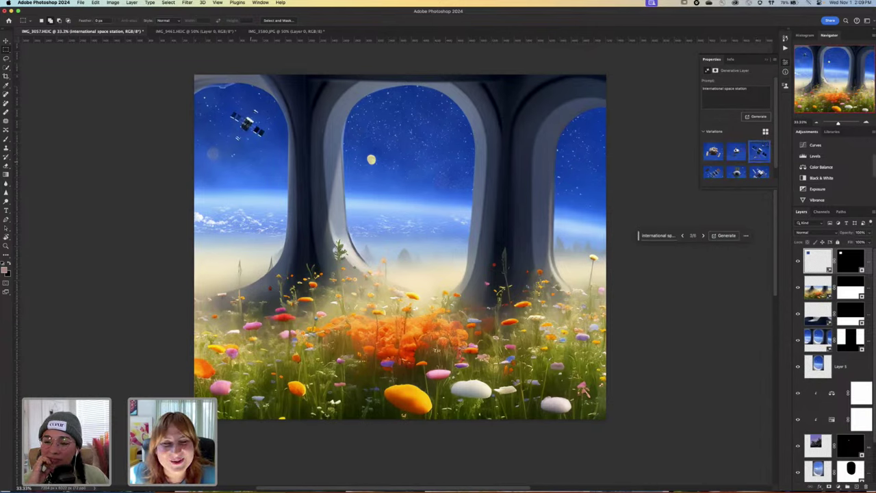
left_click(711, 175)
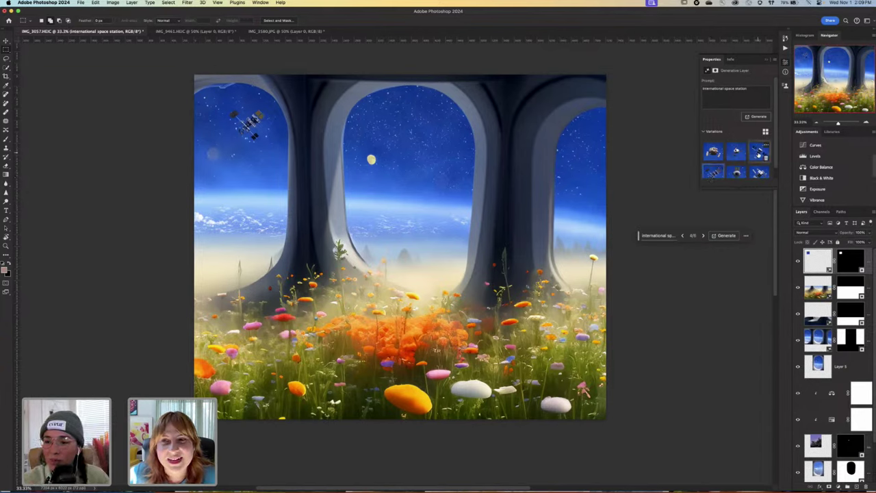
left_click(758, 153)
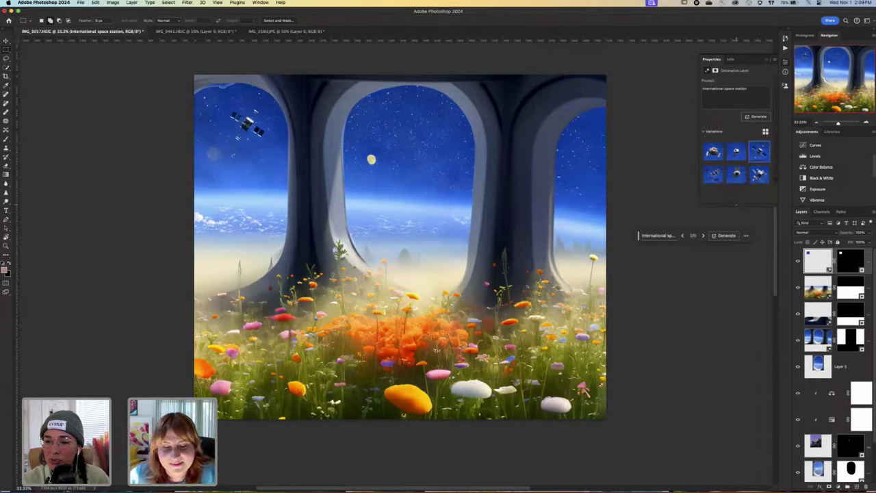
left_click(714, 177)
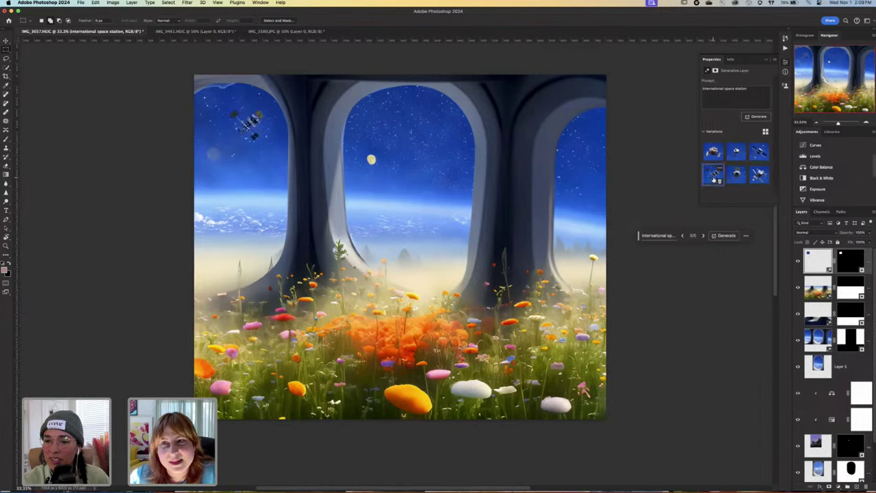
left_click(759, 152)
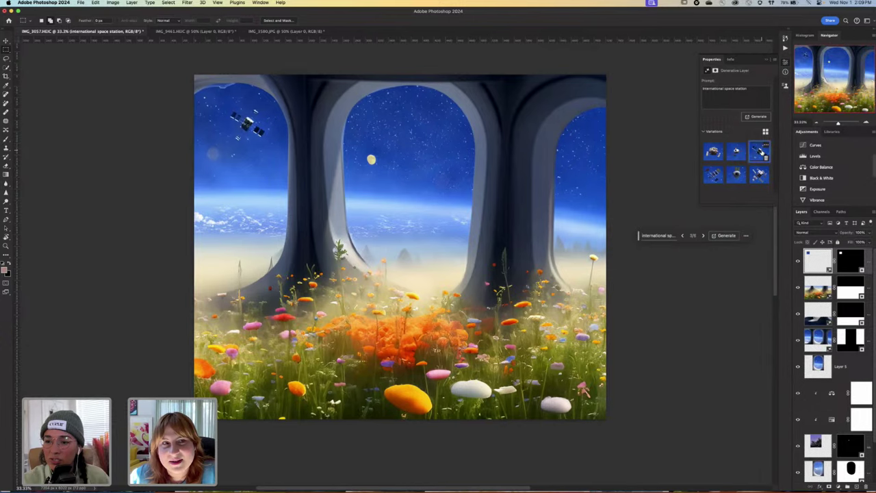
left_click(713, 176)
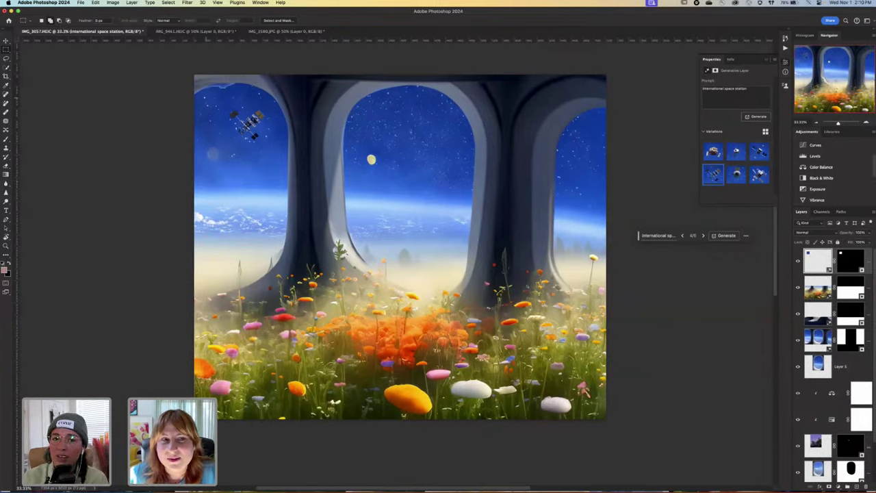
Move the space station lower, generate a third batch, and choose the blue satellite variation.
key("v")
left_click_drag(248, 124, 260, 175)
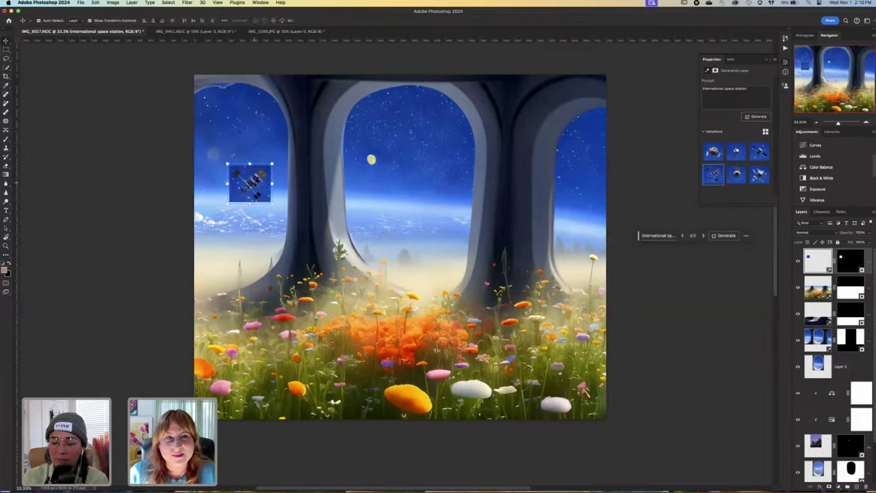
left_click(732, 235)
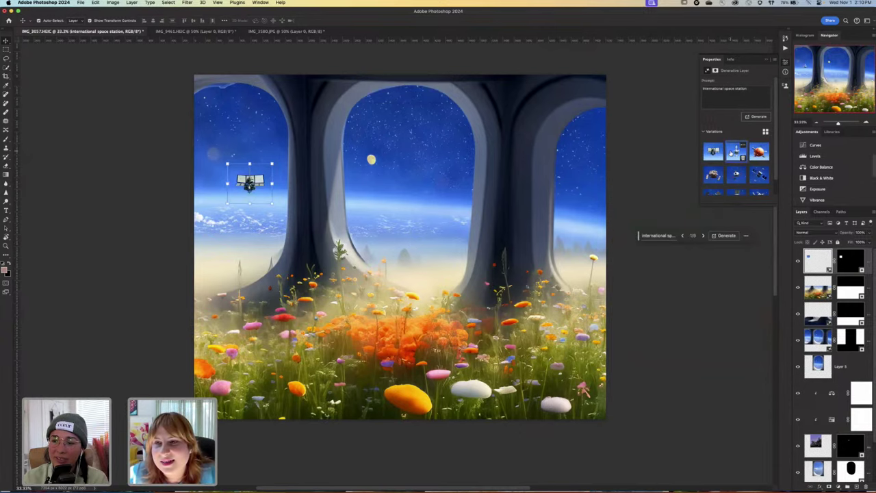
left_click(739, 155)
left_click(761, 152)
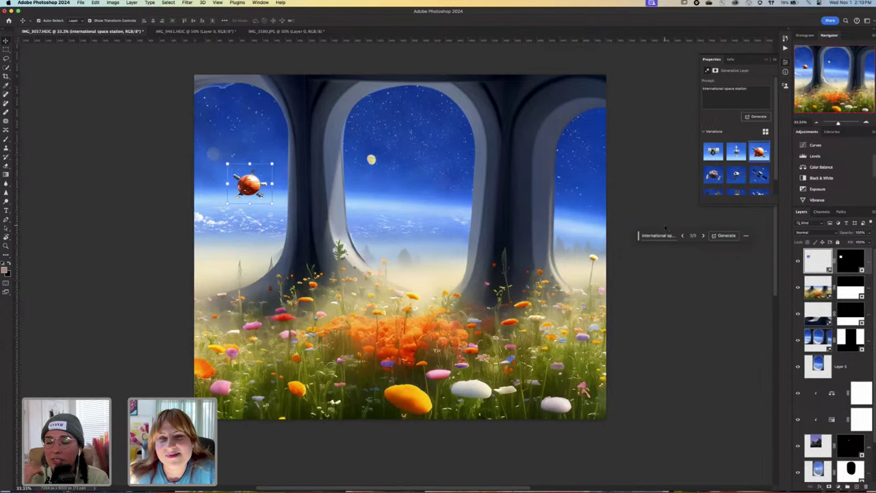
scroll(712, 178, "down", 2)
left_click(713, 179)
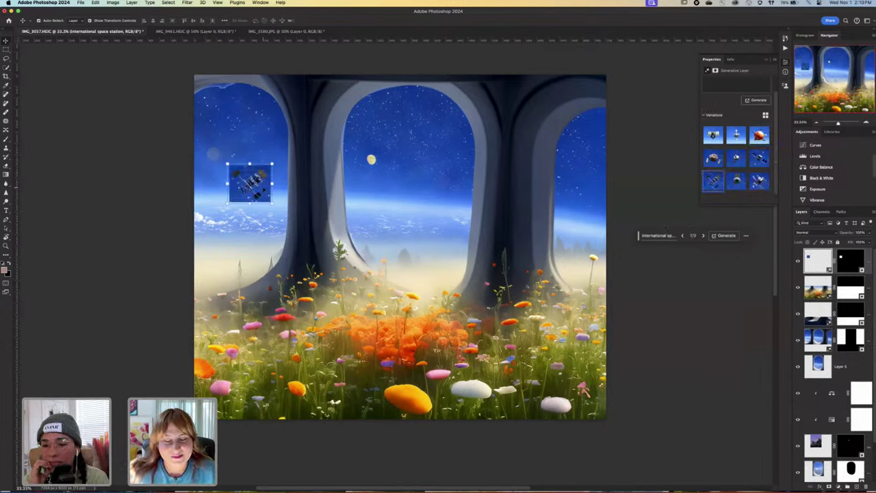
Move the space station up near the top of the left window.
key("super+plus")
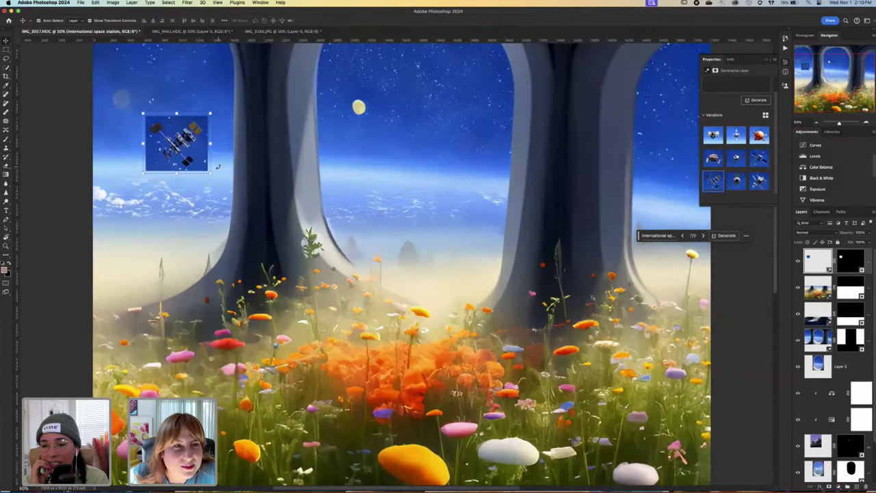
left_click_drag(254, 166, 317, 173)
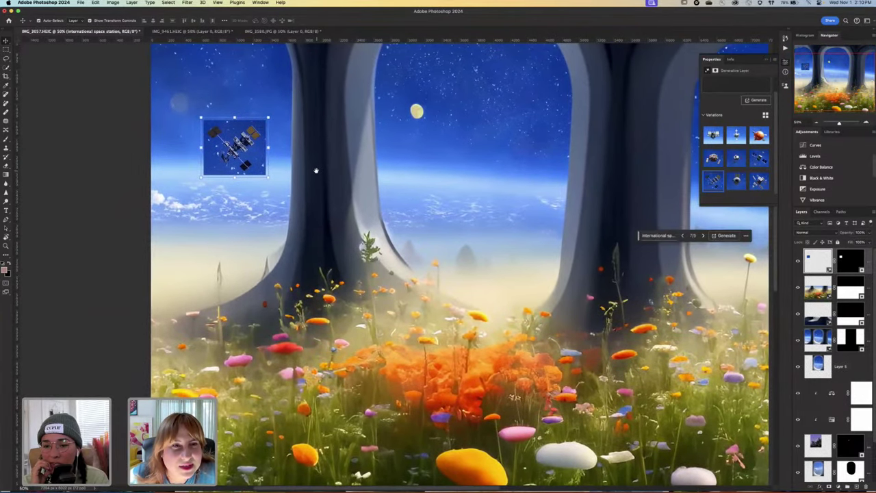
key("super+minus")
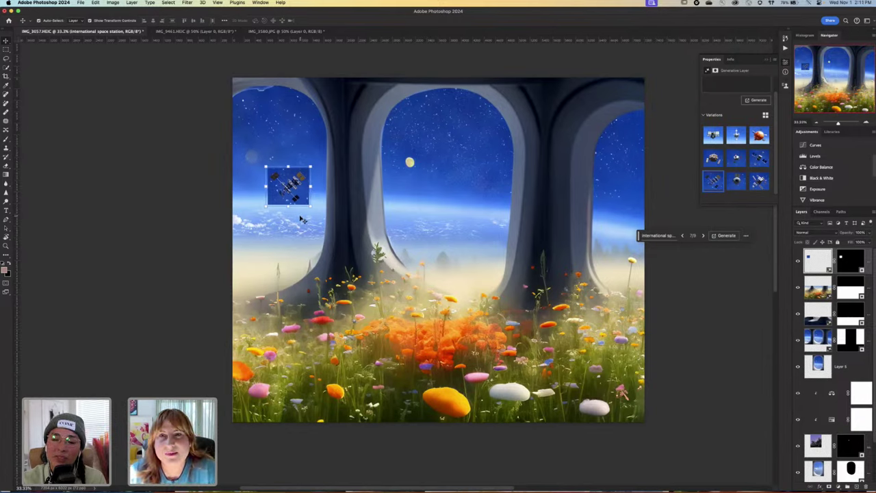
left_click_drag(294, 199, 289, 135)
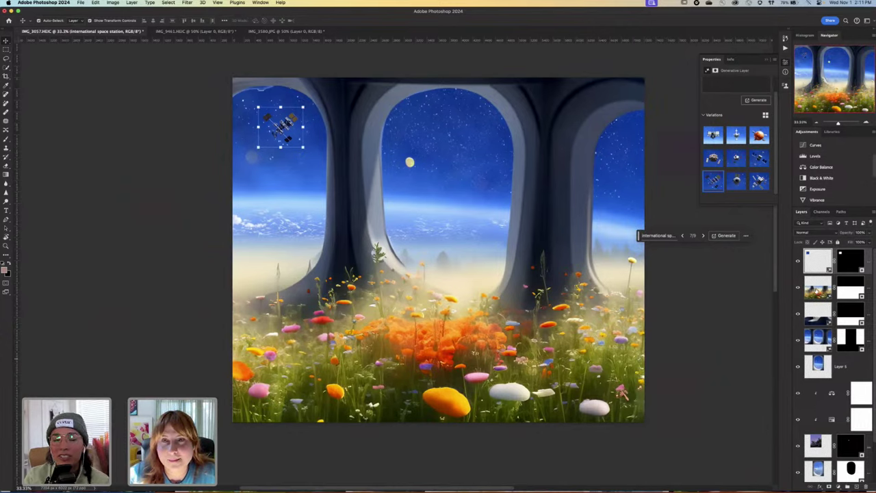
left_click(816, 290)
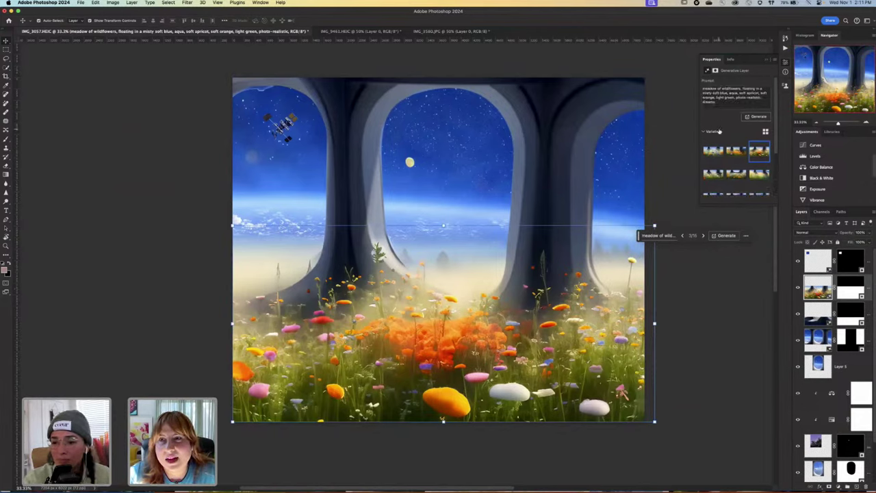
Select the entire meadow prompt text in the Properties Prompt box for replacement.
triple_click(718, 102)
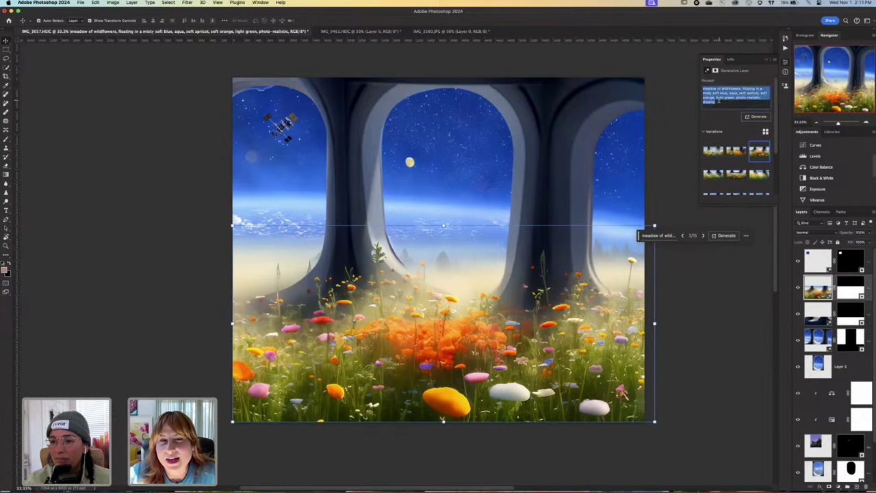
left_click(718, 101)
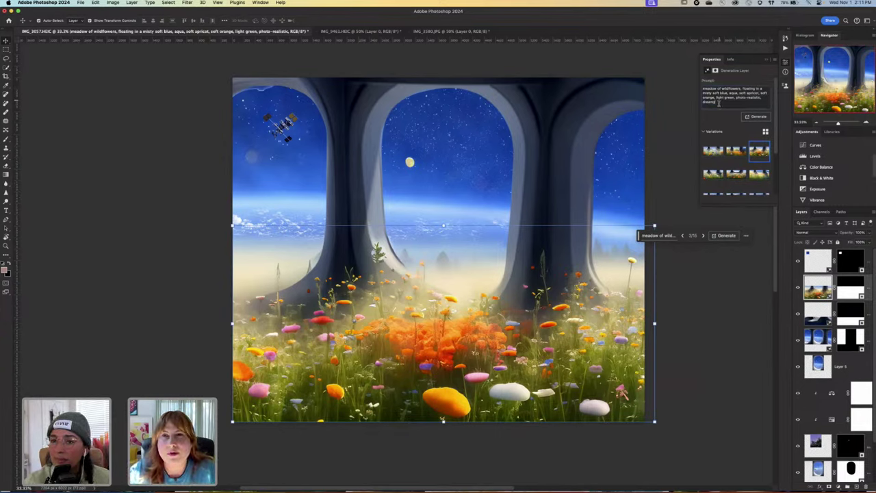
triple_click(719, 101)
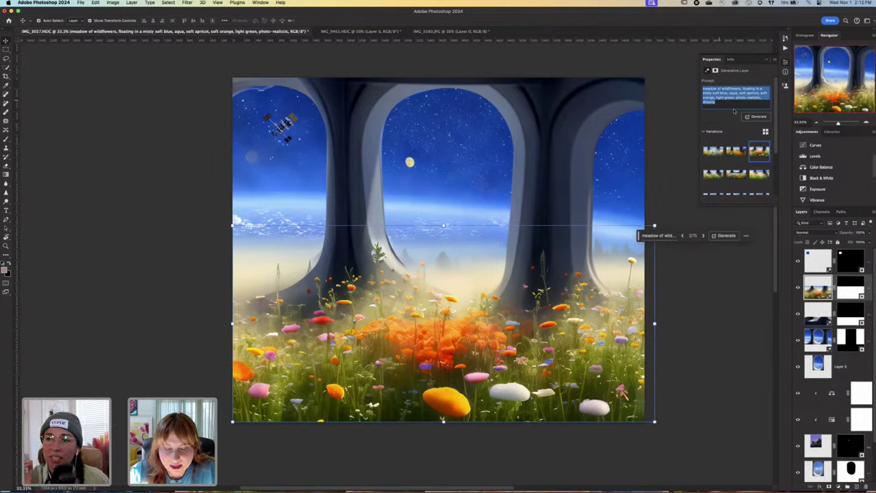
key("BackSpace")
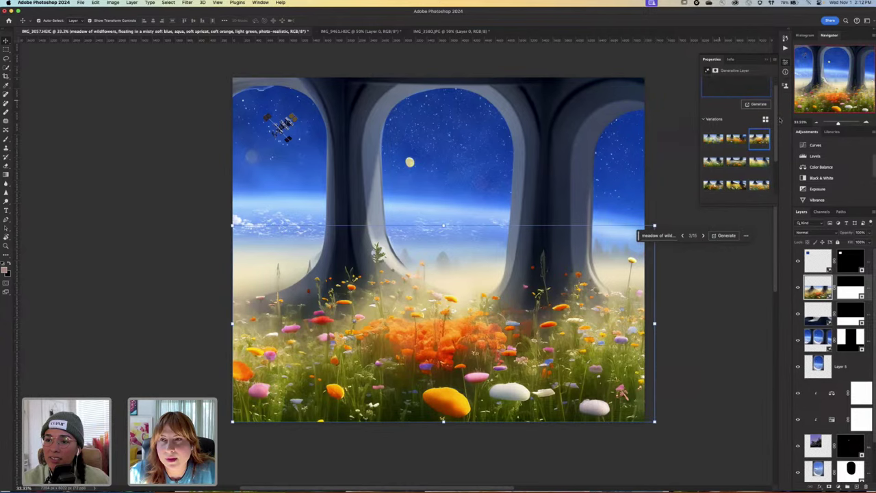
key("super+v")
left_click_drag(727, 105, 690, 88)
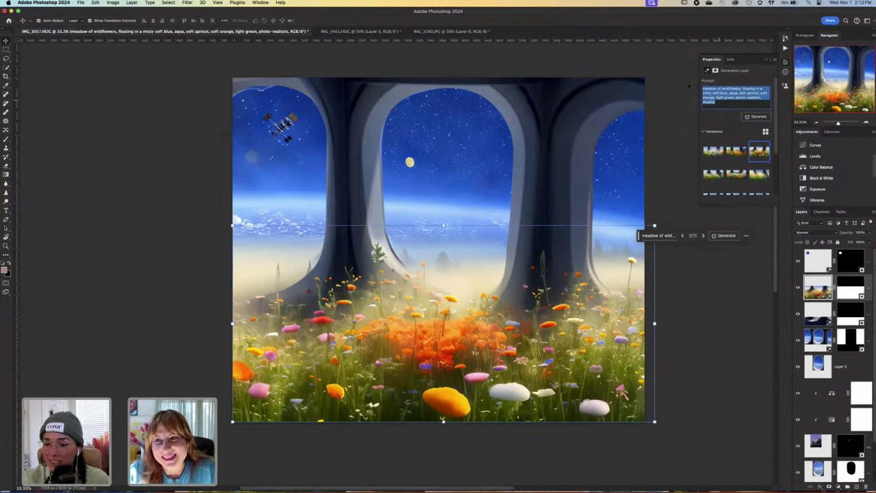
Regenerate the floor with the prompt 'wild fern and moss, lush plants'.
type("wild fern")
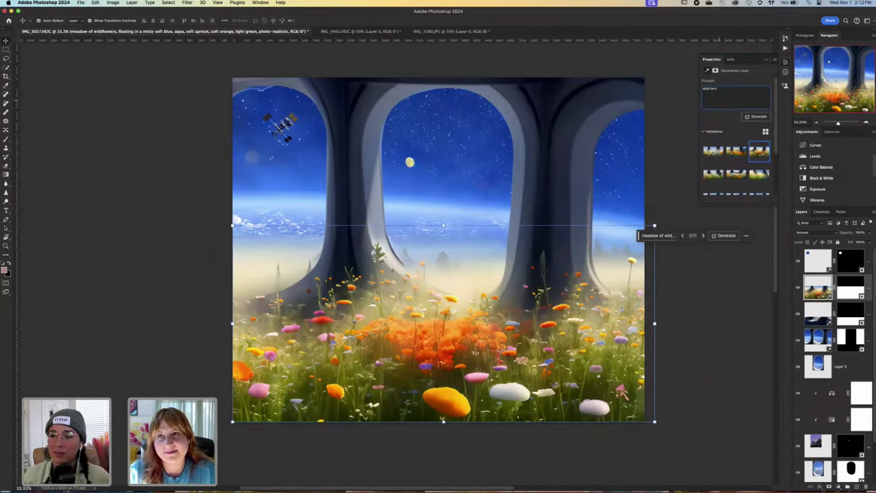
type(" and moss")
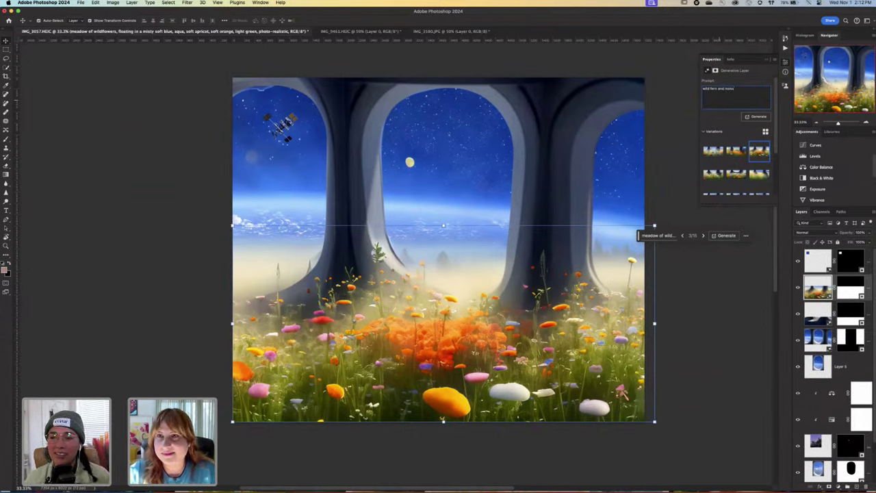
type(", sun pi")
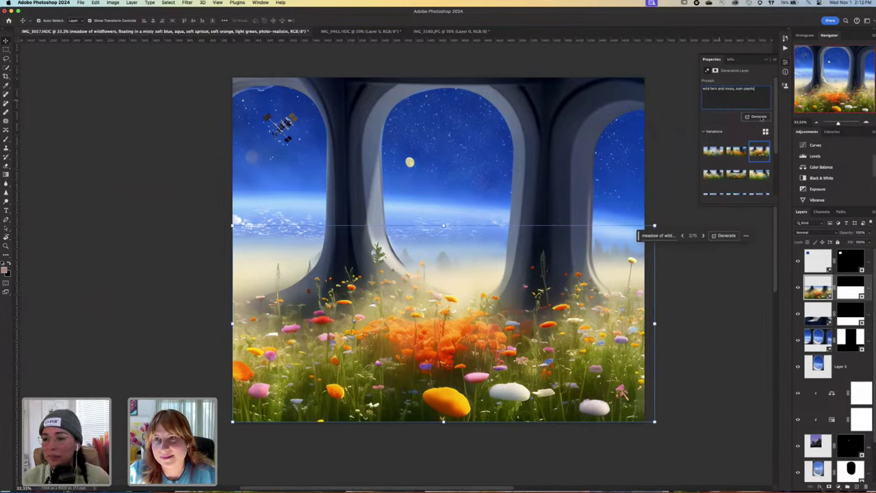
type("ants")
left_click(758, 116)
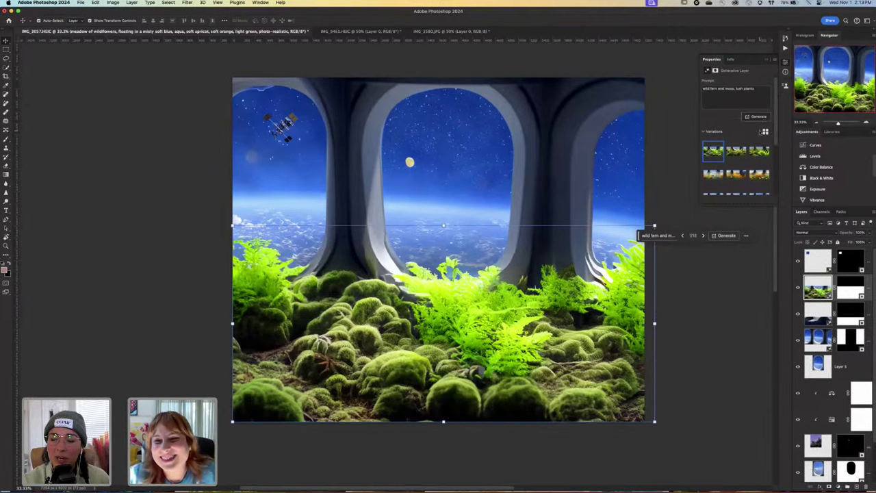
Preview the second and third fern-and-moss variations, zooming in to inspect the foliage.
left_click(734, 154)
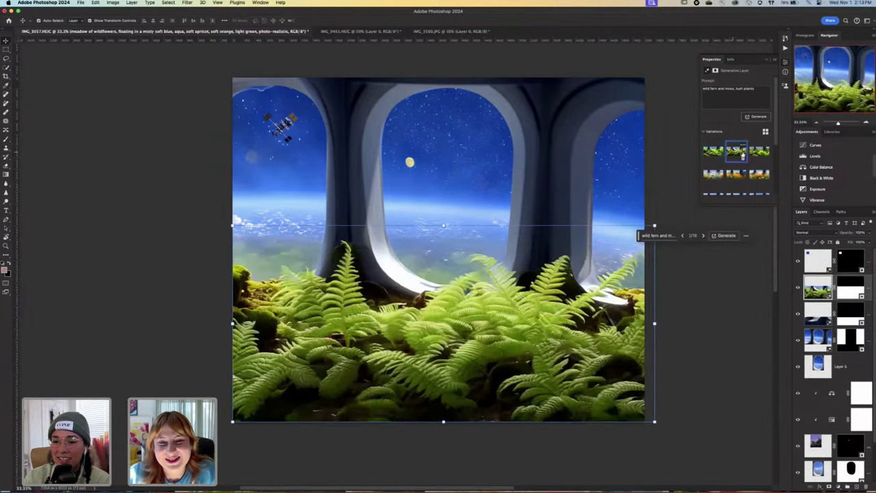
left_click(758, 152)
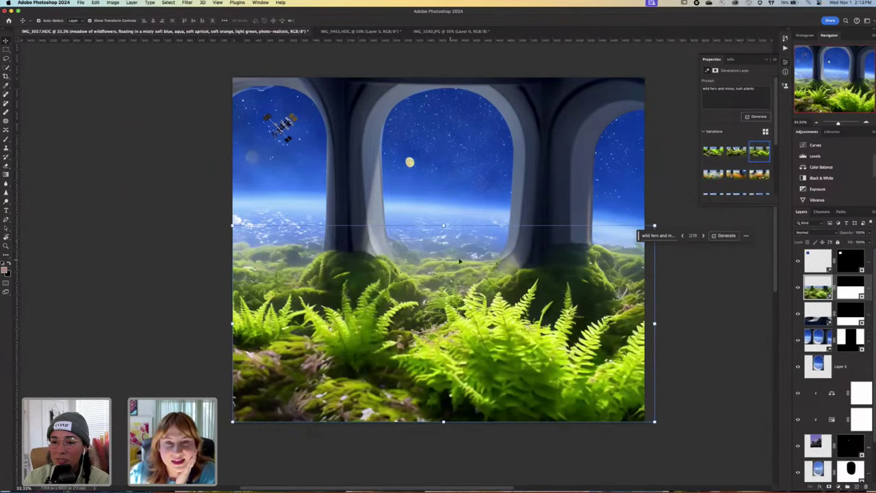
key("super+equal")
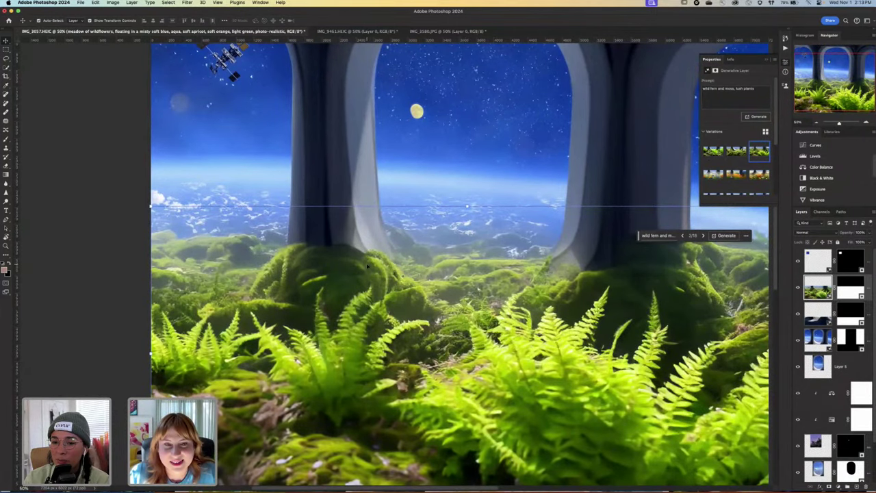
key("super+minus")
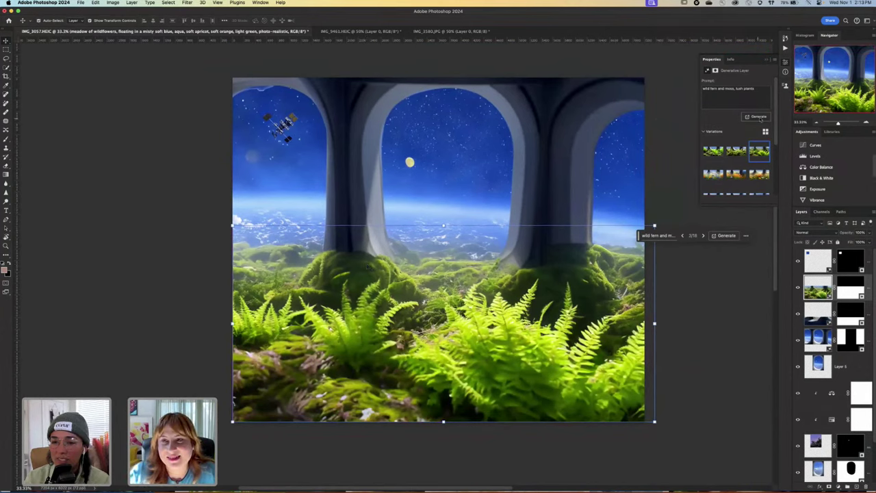
Generate more fern variations and keep the fourth, with dense rounded moss mounds.
left_click(757, 116)
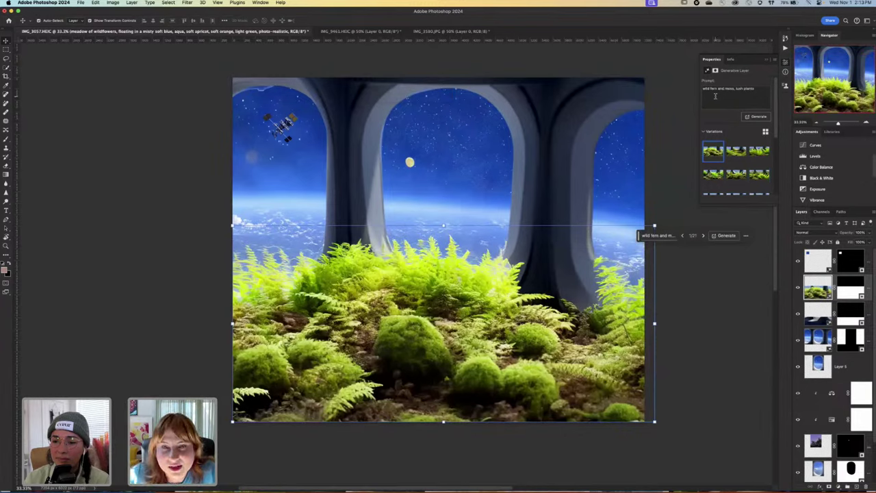
left_click(730, 154)
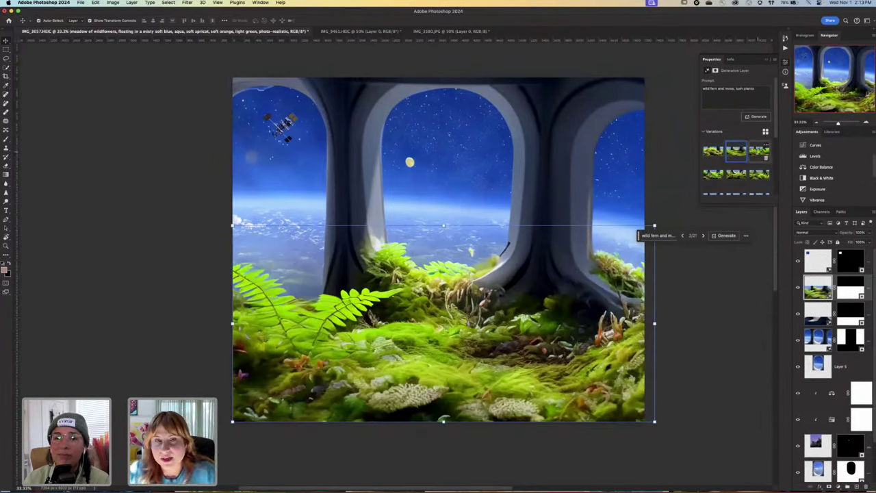
left_click(758, 155)
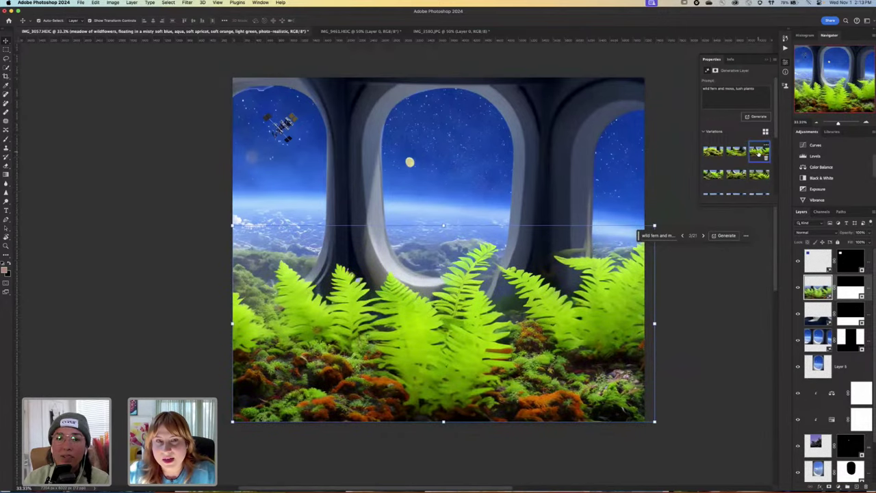
left_click(713, 175)
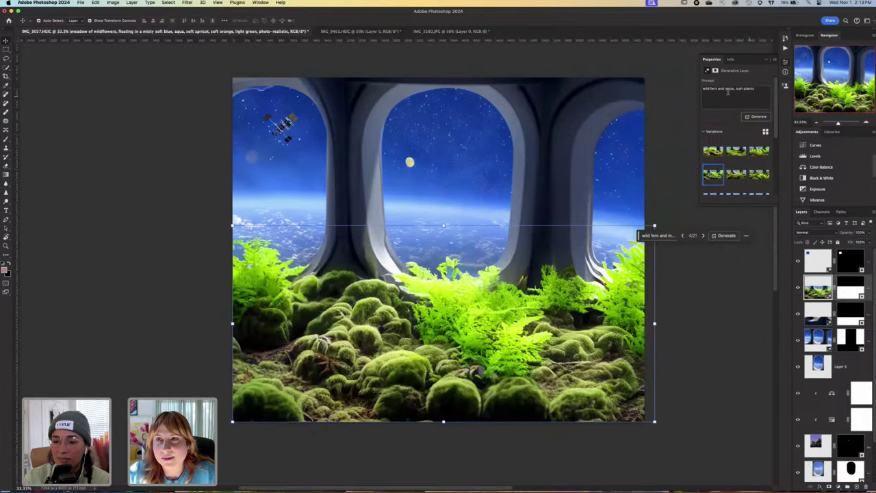
left_click(757, 89)
left_click(758, 91)
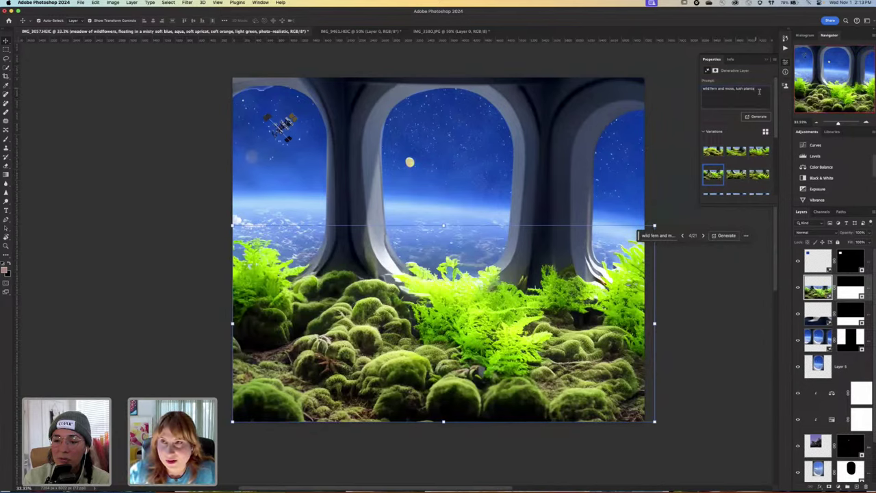
Append ', overgrown' to the fern prompt, generate, and compare the first two results.
type(", sm")
type("ergr")
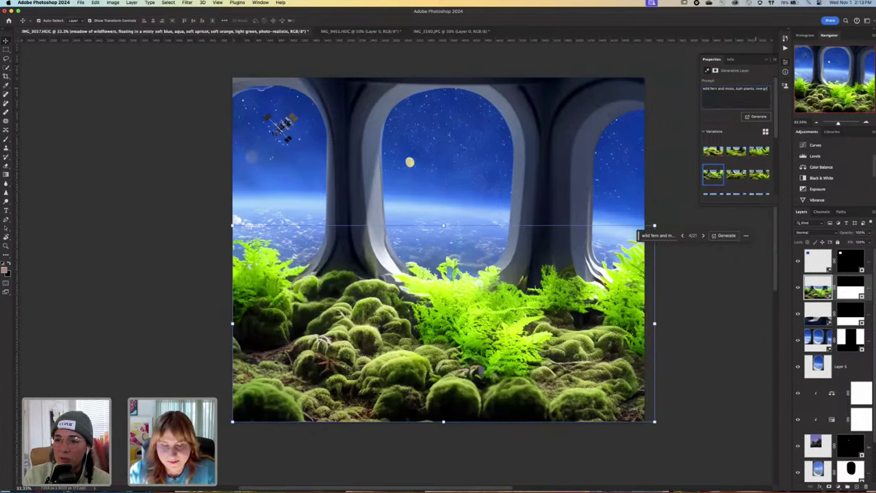
type("own")
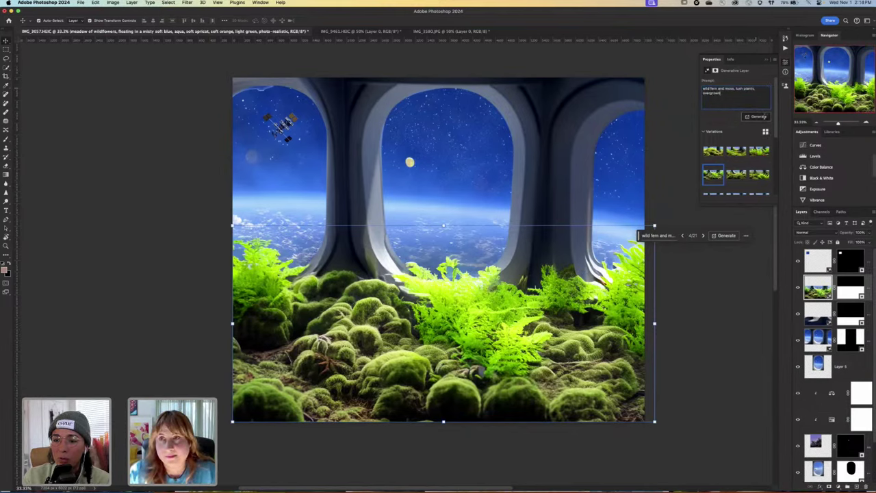
left_click(757, 117)
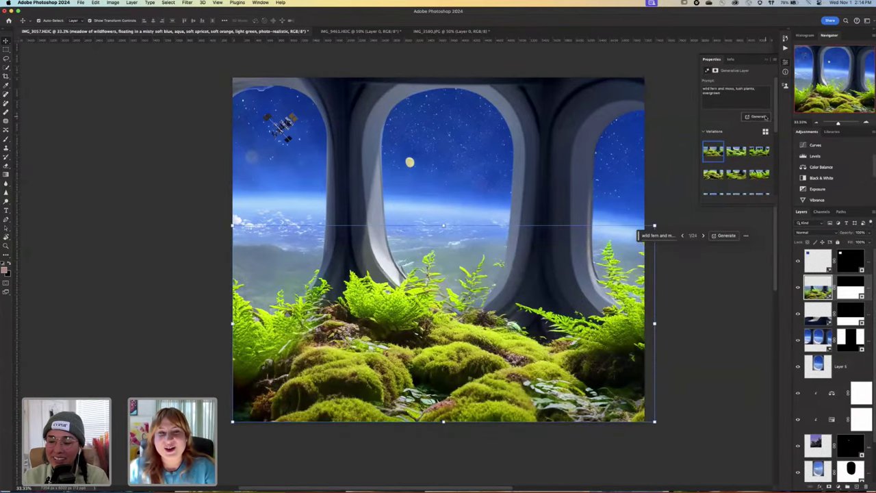
key("super+minus")
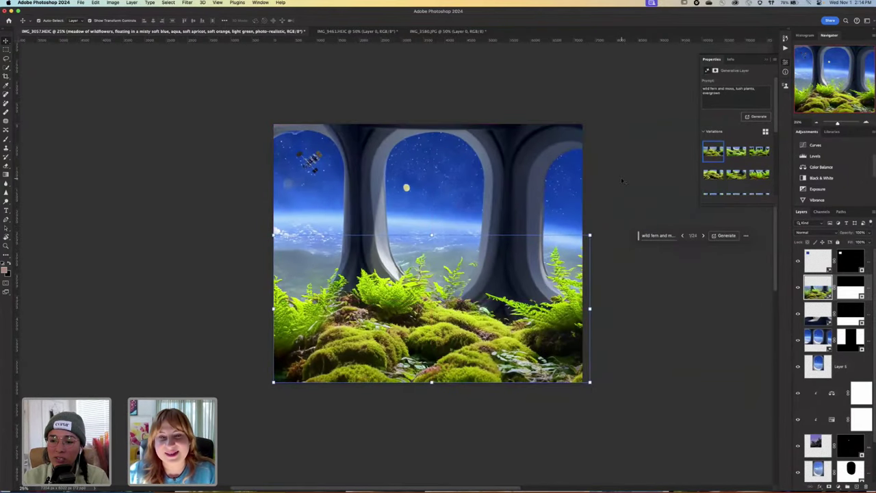
left_click(732, 154)
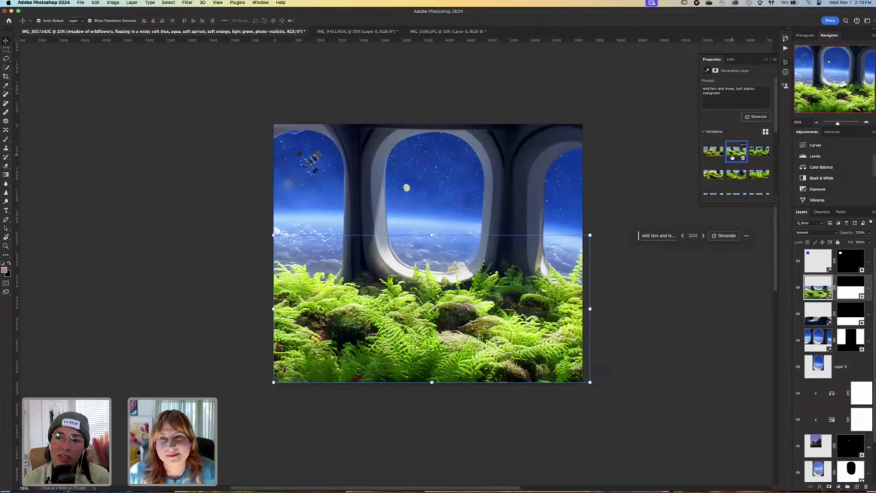
left_click(705, 152)
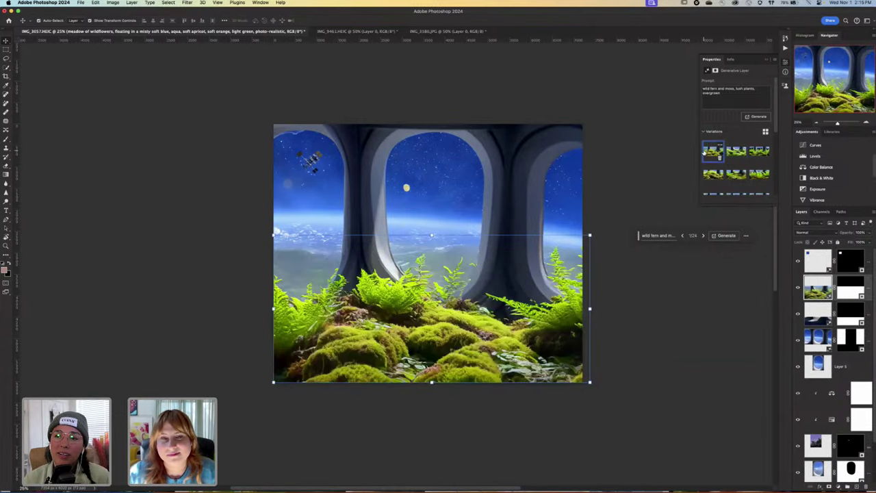
Generate another overgrown batch and keep the first, dense ferns over mossy ground.
left_click(758, 152)
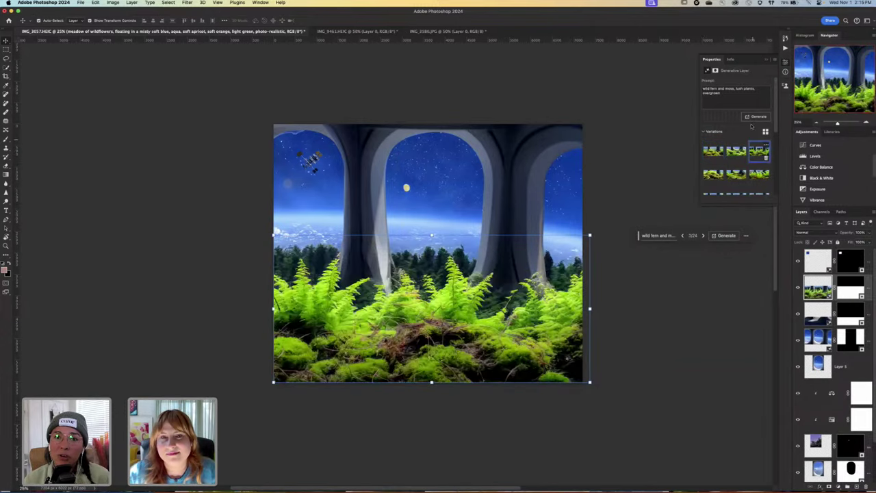
left_click(756, 117)
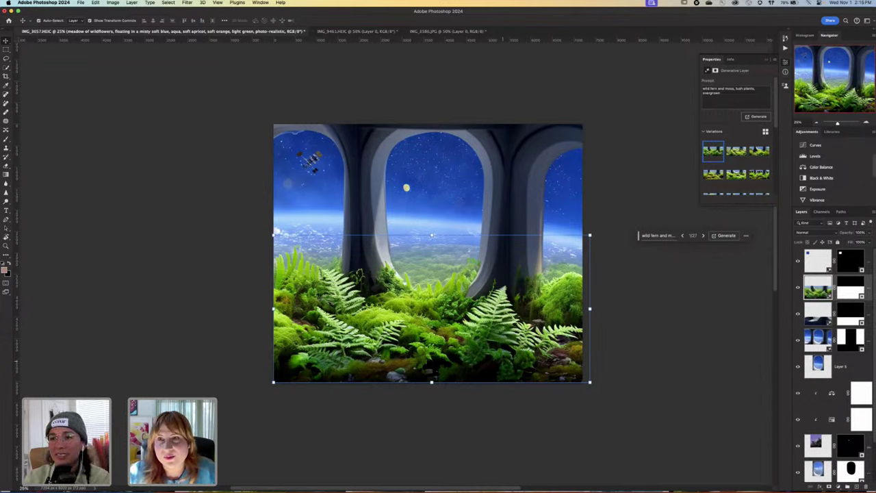
scroll(732, 173, "down", 2)
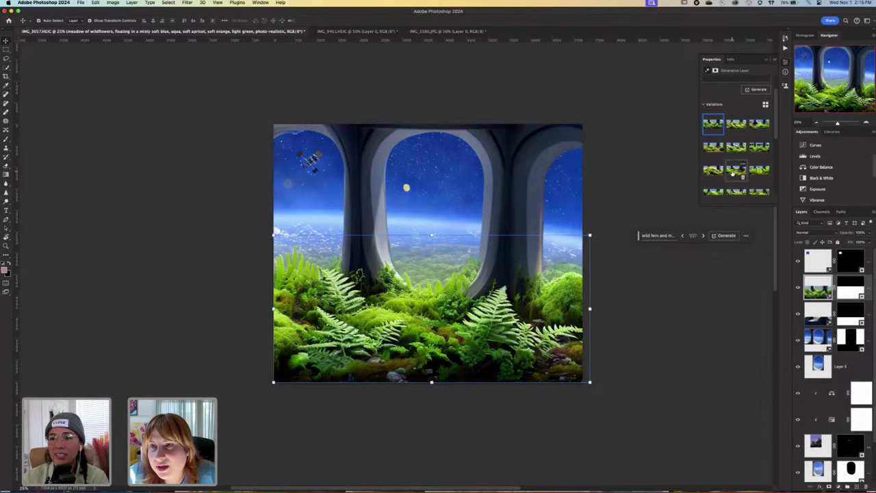
scroll(732, 173, "down", 1)
scroll(732, 174, "up", 3)
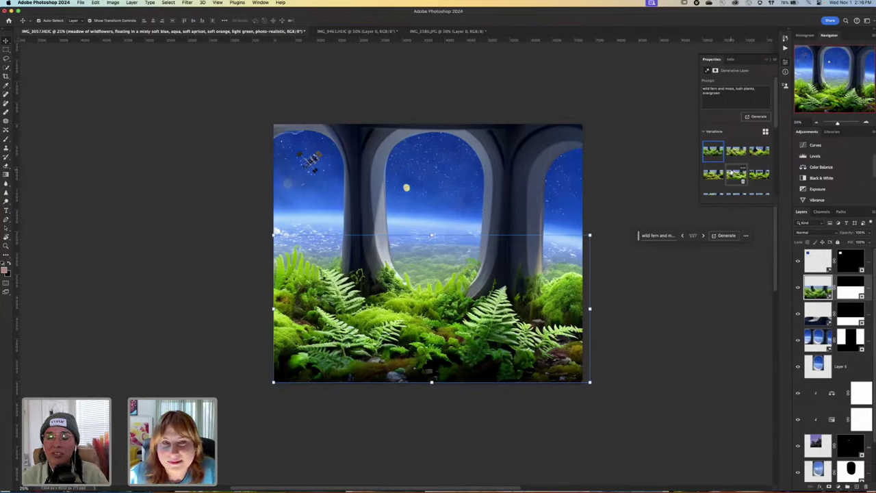
left_click(612, 318)
key("super+plus")
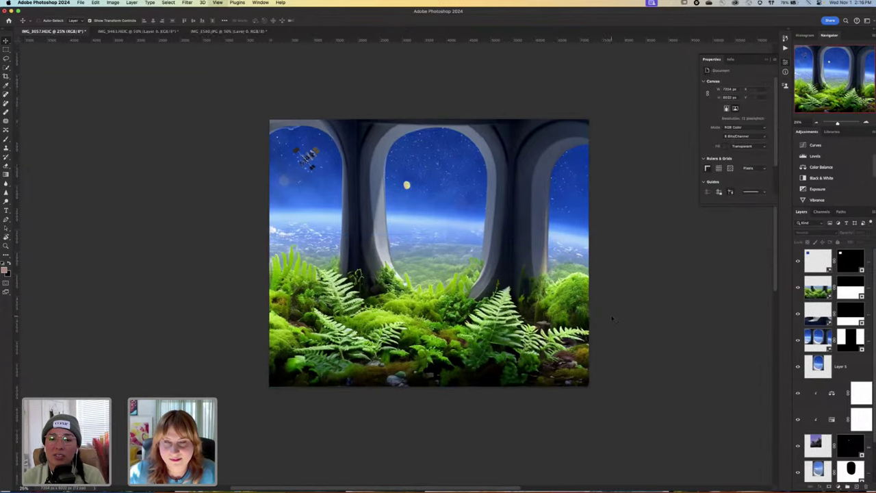
key("super+plus")
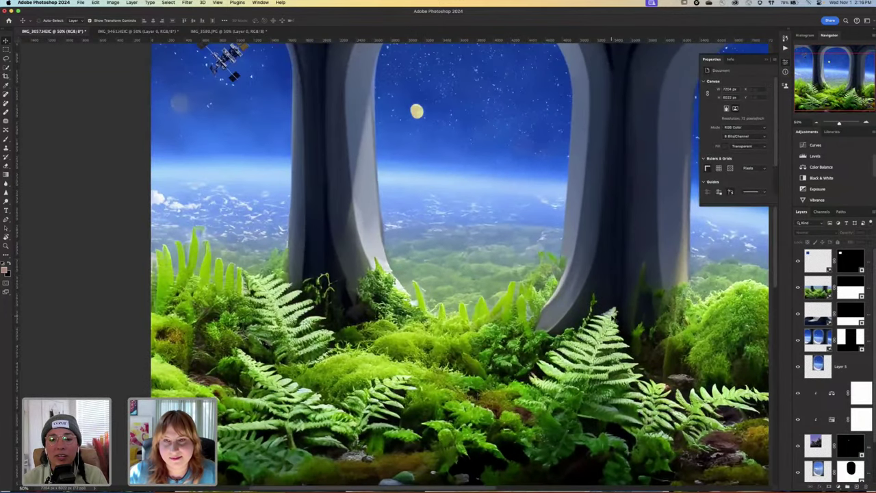
key("super+minus")
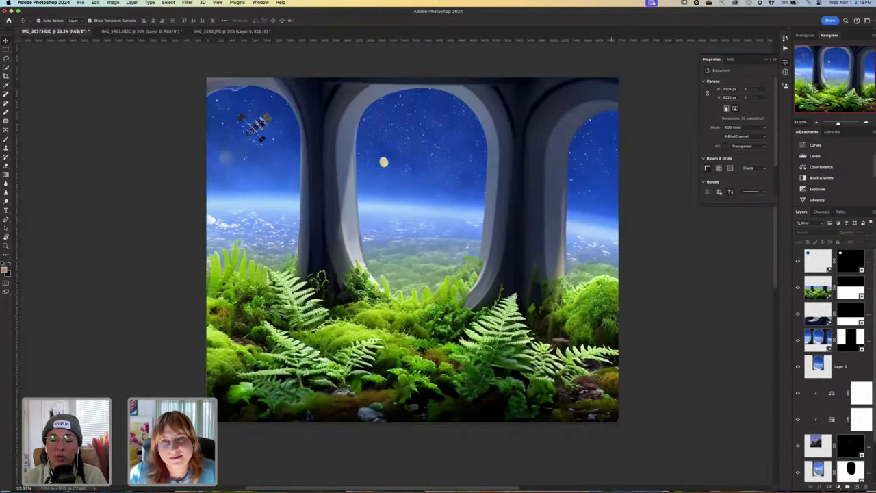
scroll(613, 318, "right", 1)
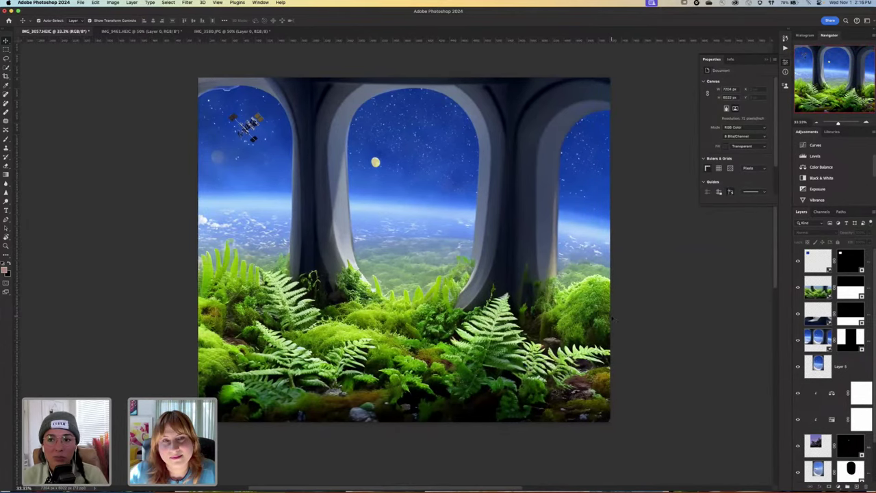
scroll(612, 318, "right", 1)
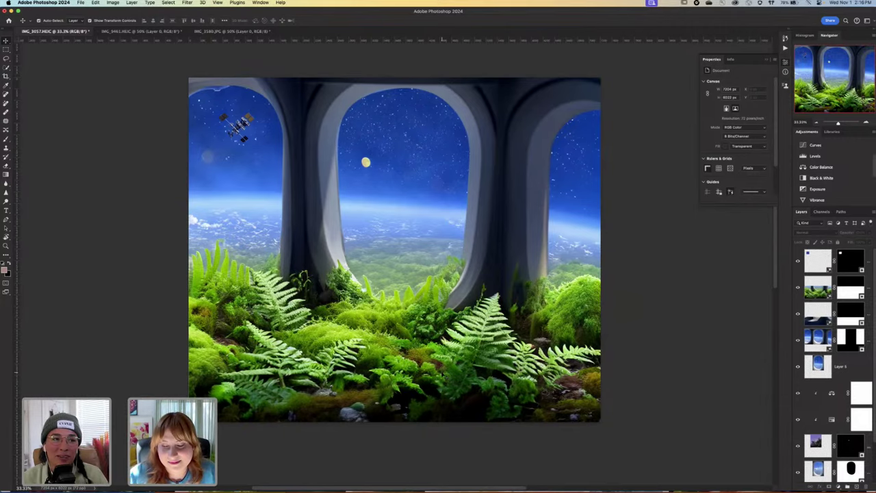
key("super+equal")
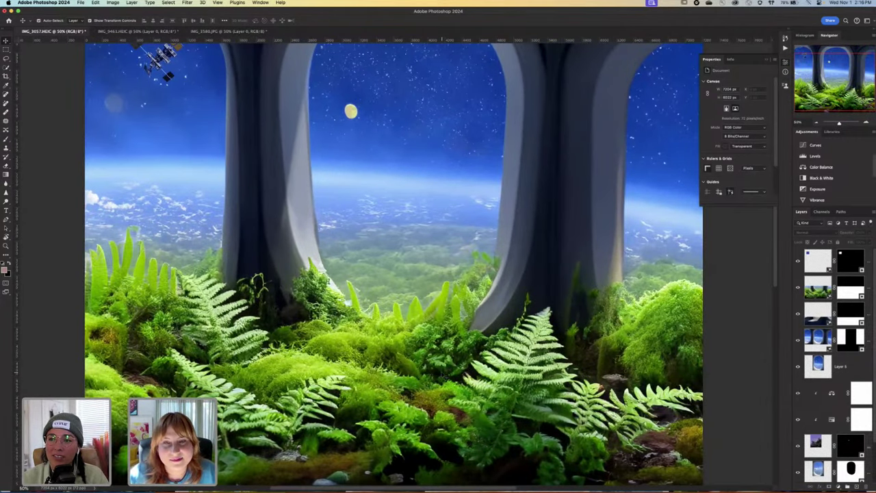
scroll(394, 264, "down", 1)
scroll(394, 264, "up", 3)
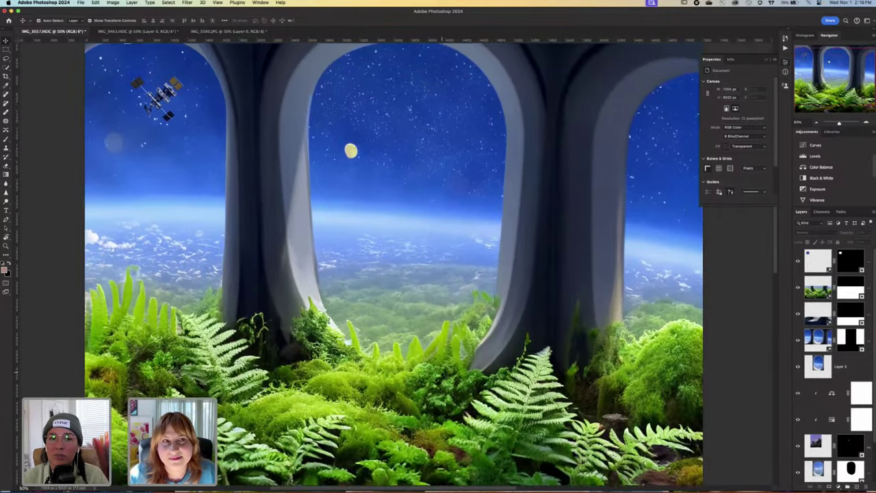
scroll(395, 264, "up", 1)
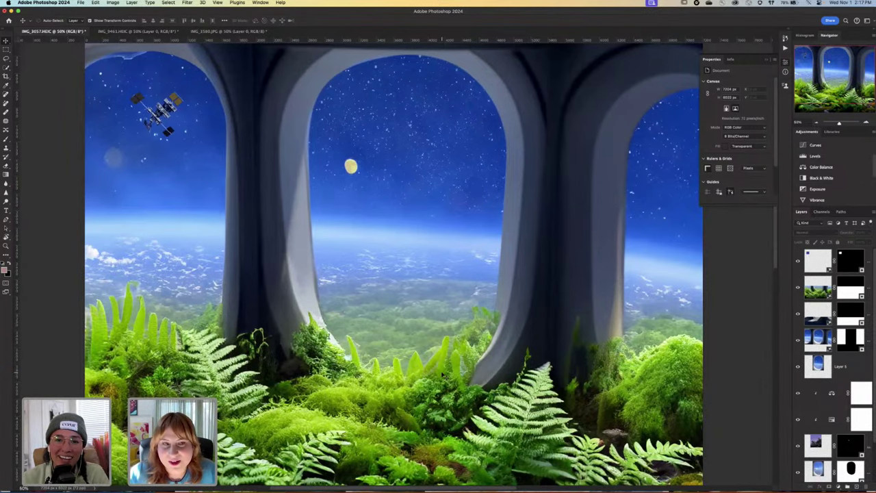
key("super+minus")
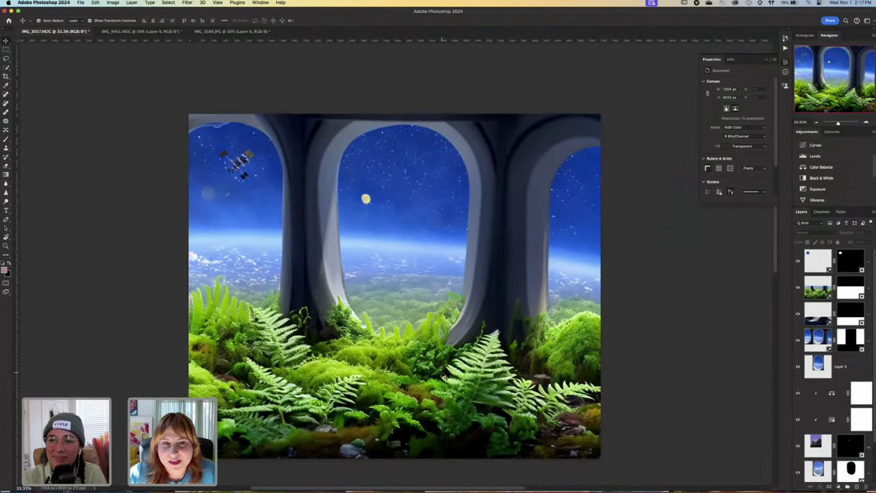
key("super+equal")
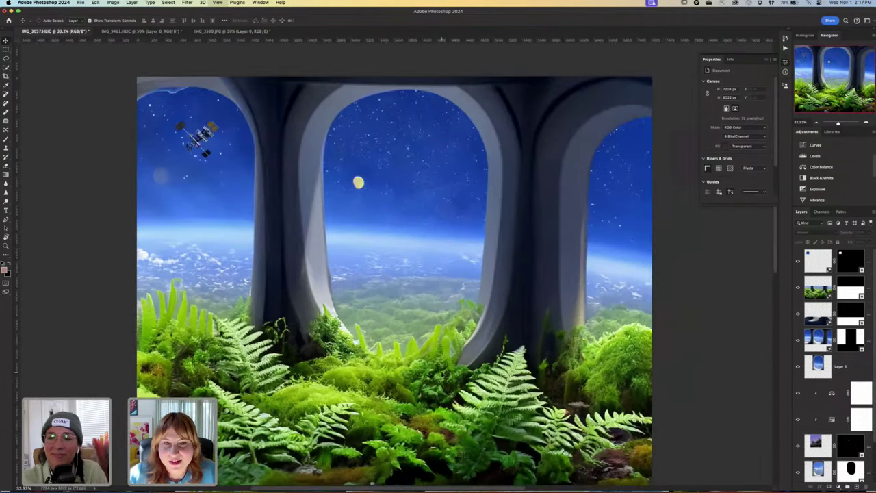
scroll(394, 263, "down", 1)
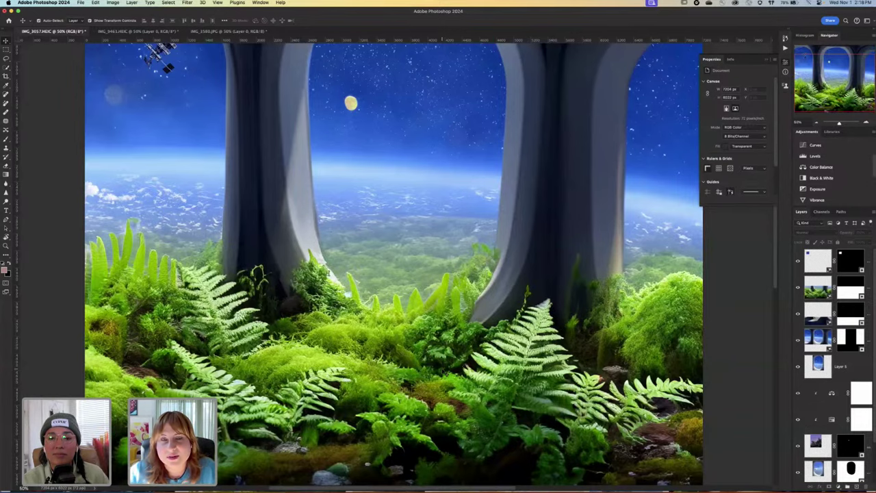
key("super+minus")
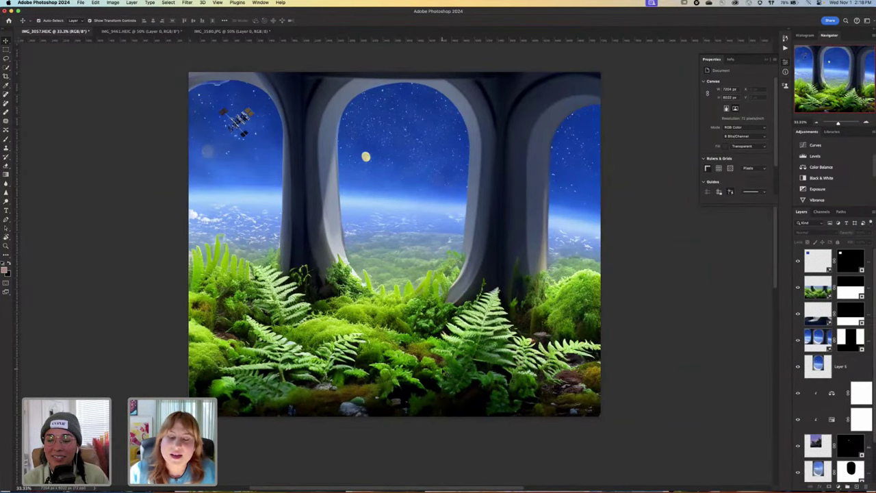
key("super+plus")
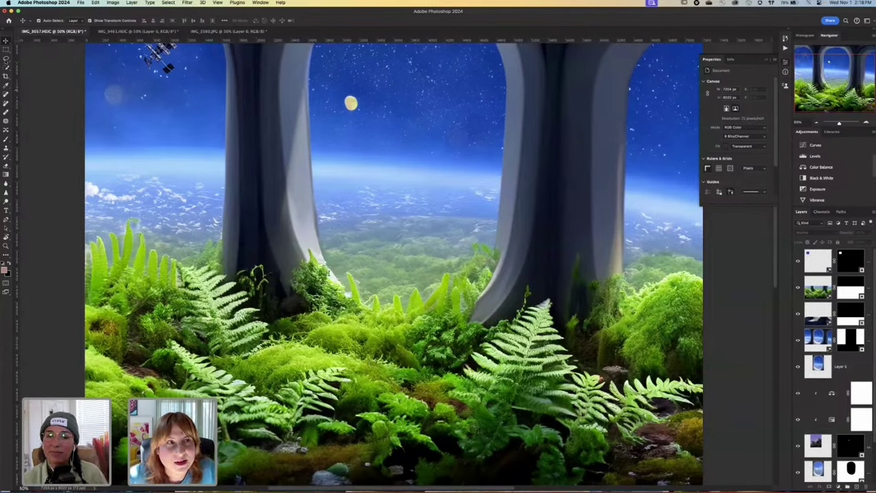
Marquee a patch of moss left of centre and Generative Fill it with 'yellow canary bird'.
left_click(7, 50)
scroll(438, 264, "down", 3)
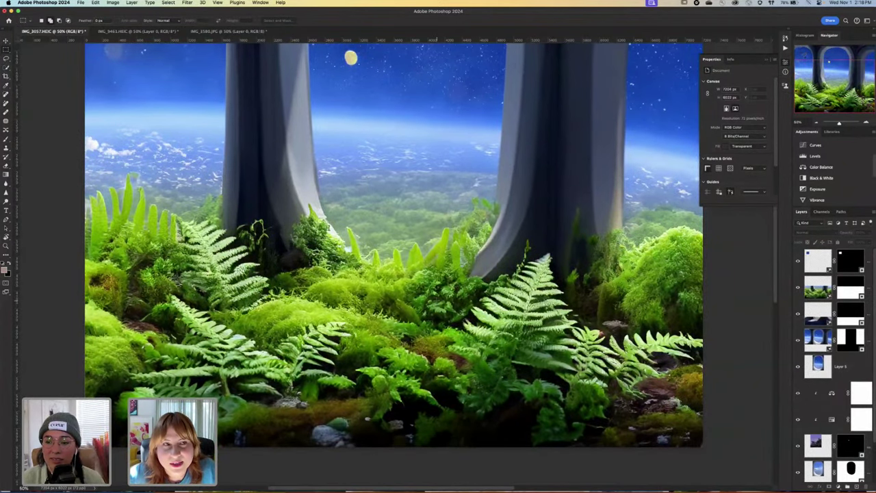
left_click_drag(290, 267, 353, 312)
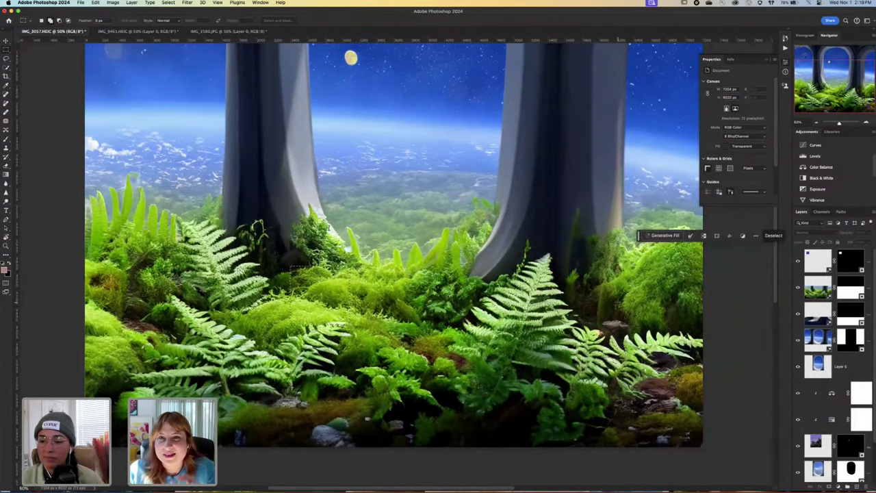
left_click(661, 235)
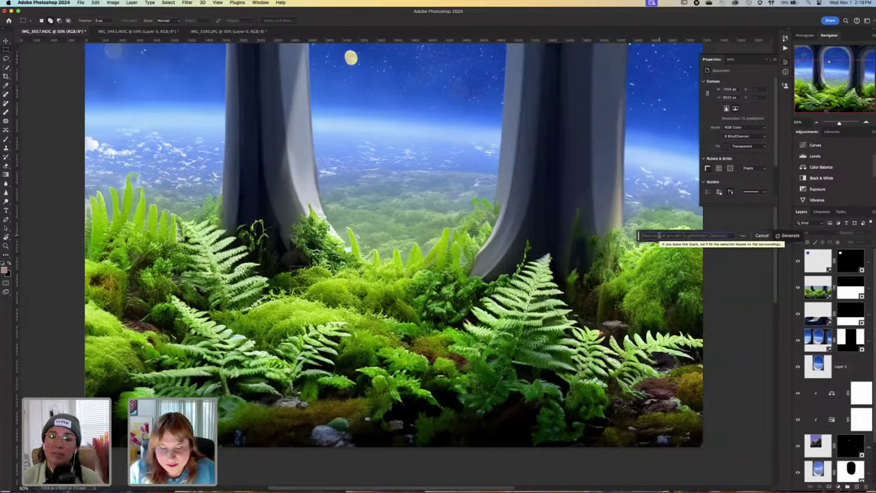
type("ye")
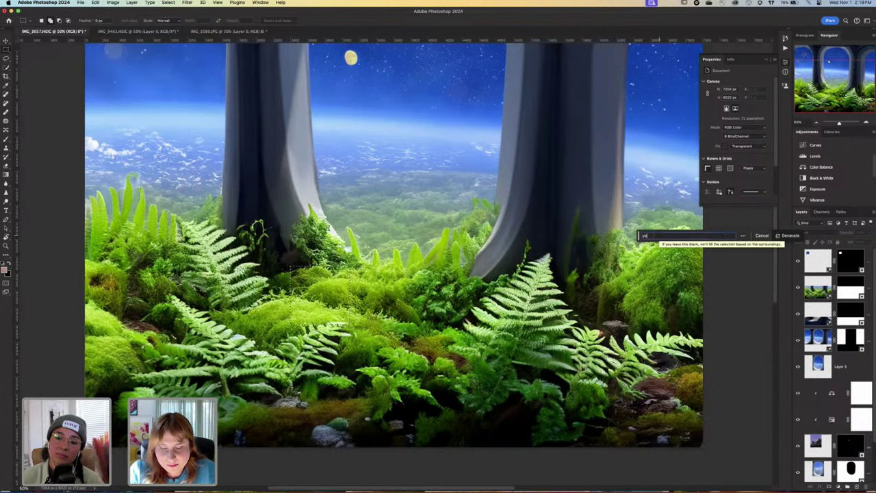
type("llow canary")
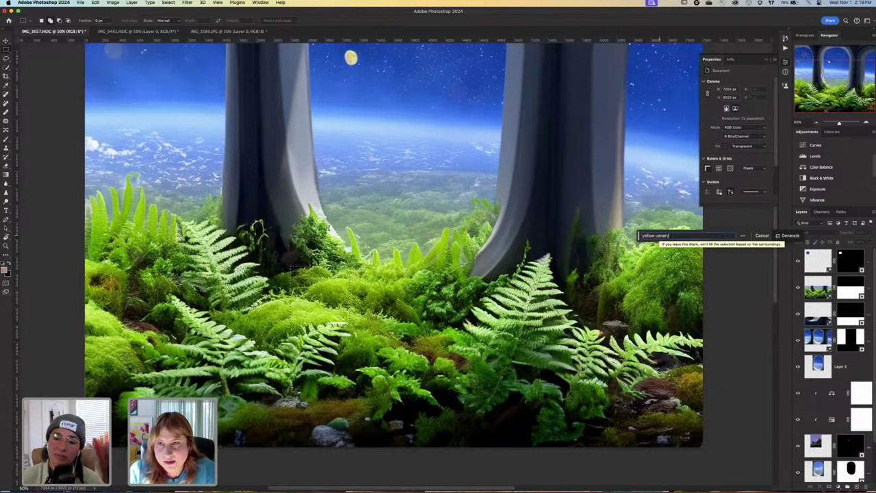
type(" bird")
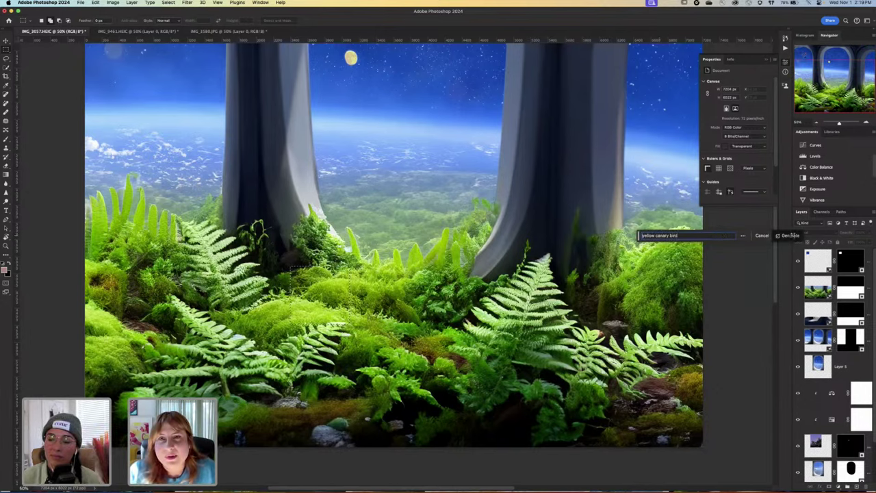
left_click(789, 235)
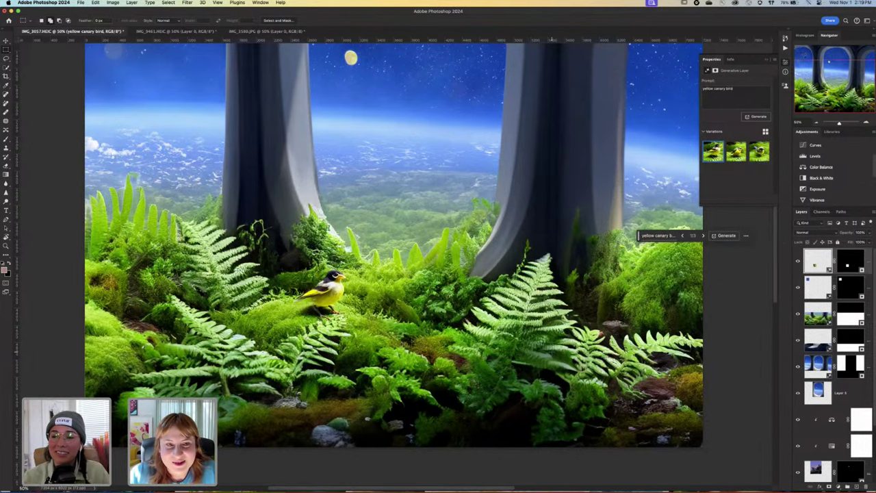
Zoom in on the canary and compare the second and first bird variations.
key("super+equal")
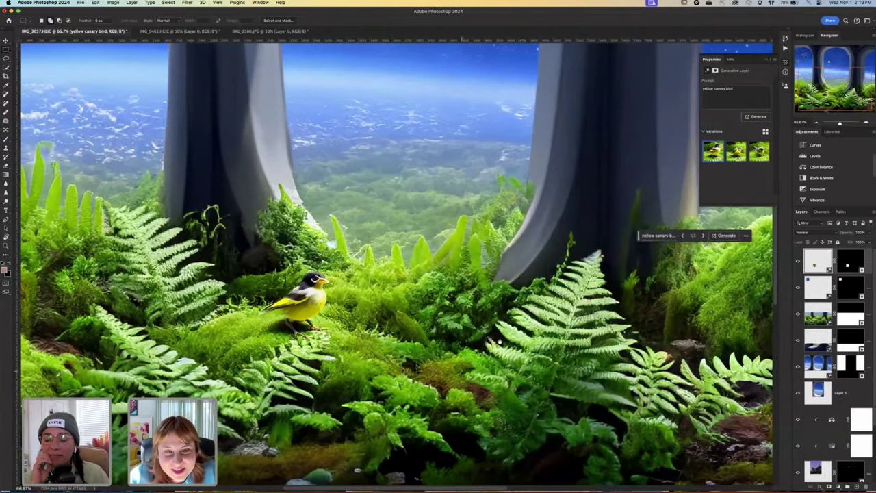
scroll(411, 260, "left", 2)
scroll(416, 258, "left", 2)
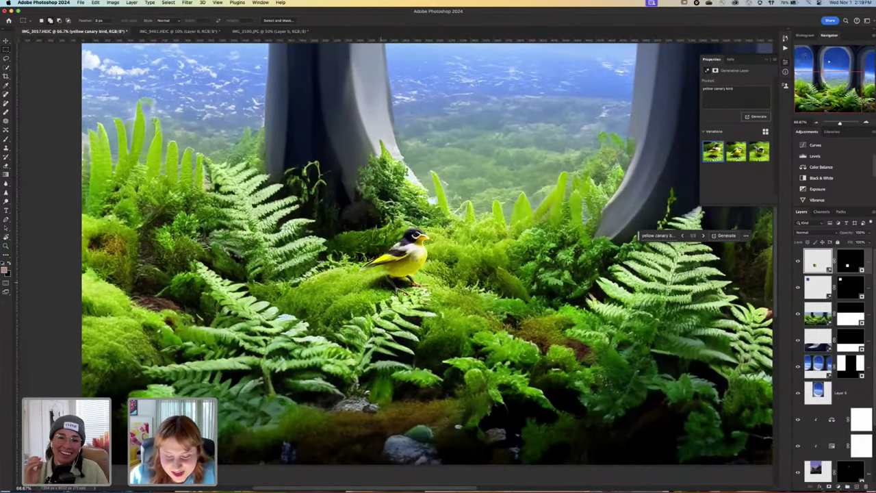
key("super+equal")
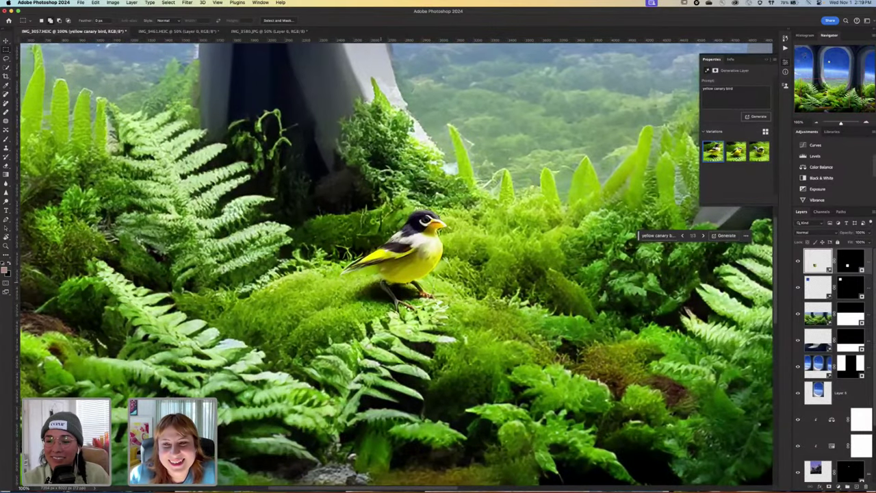
left_click(733, 155)
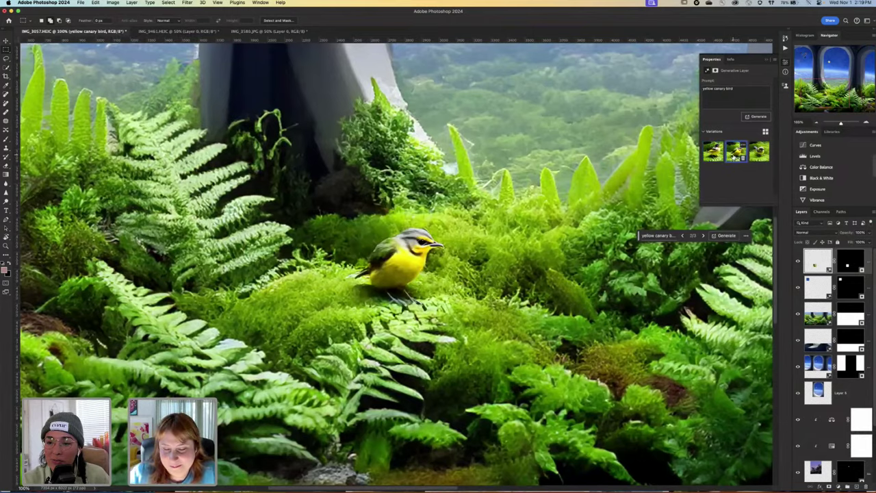
key("super+minus")
key("super+minus")
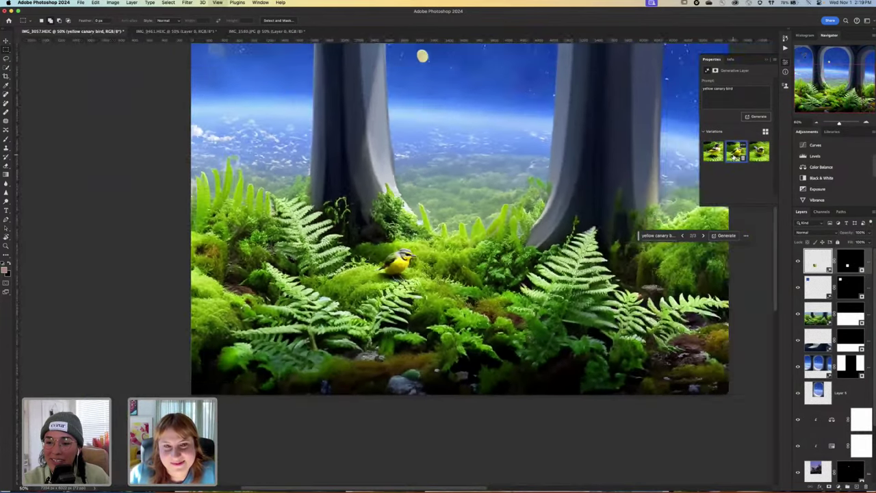
key("super+minus")
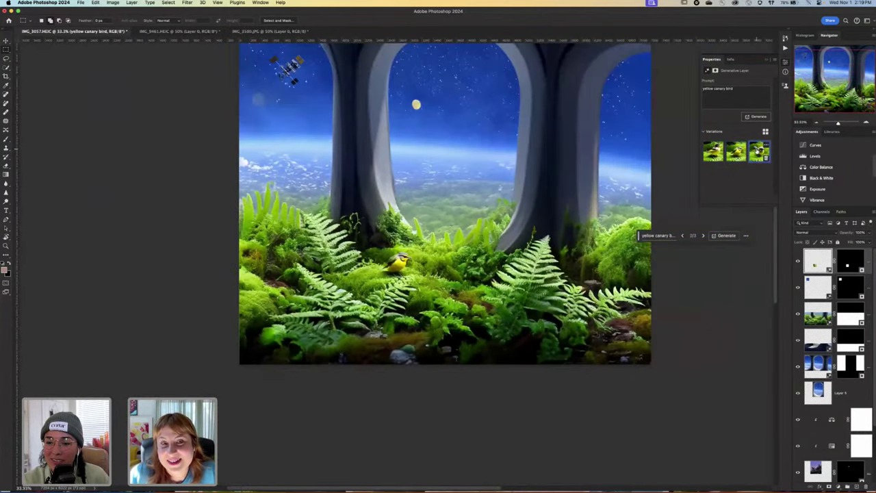
left_click(712, 154)
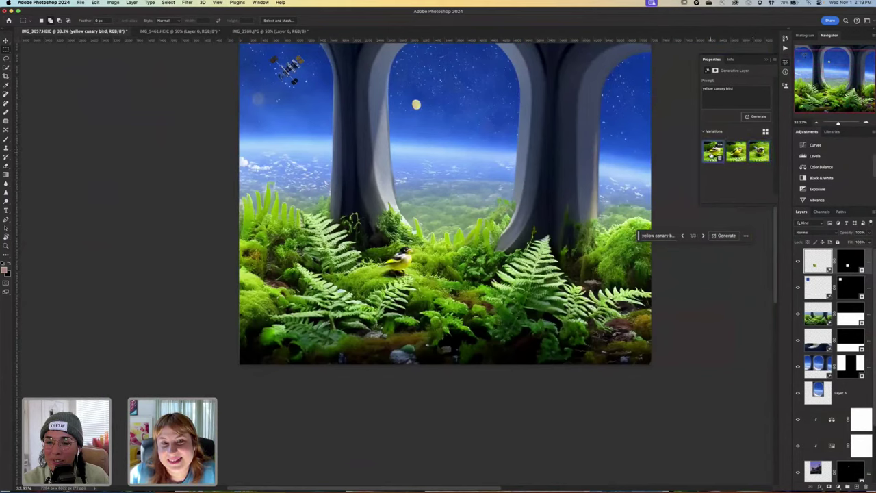
Generate more canary variations and keep the fifth, a yellow bird with a dark head.
left_click(764, 117)
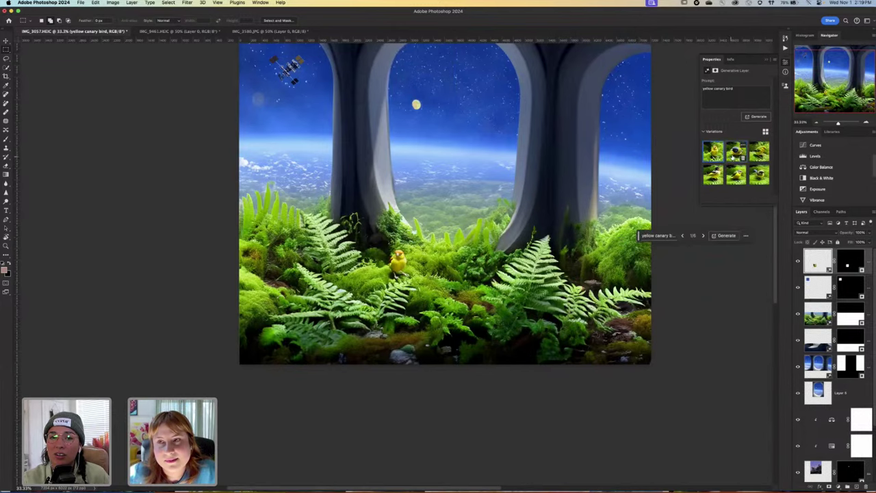
left_click(734, 155)
left_click(757, 154)
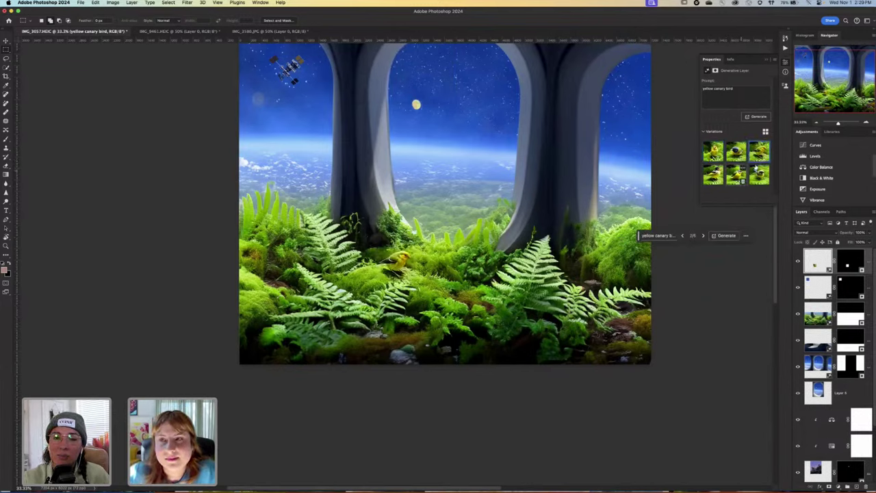
left_click(737, 174)
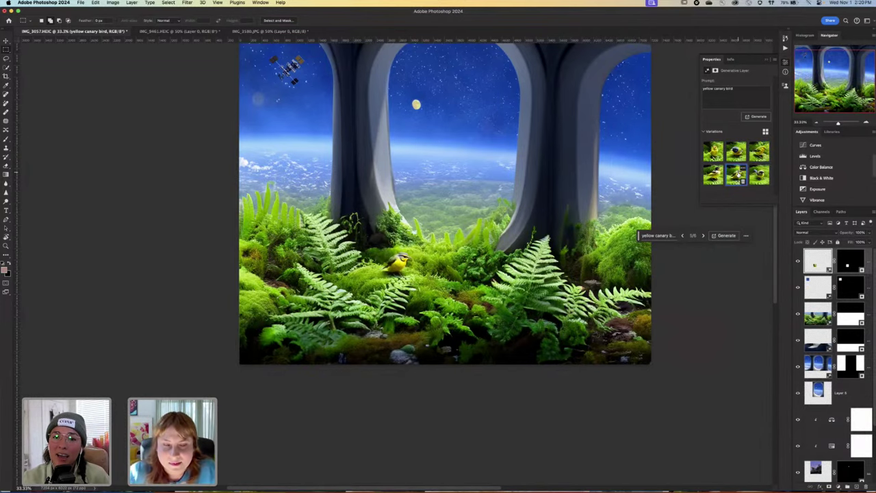
Select a tall area near the right pillar and start a new Generative Fill prompt.
key("super+equal")
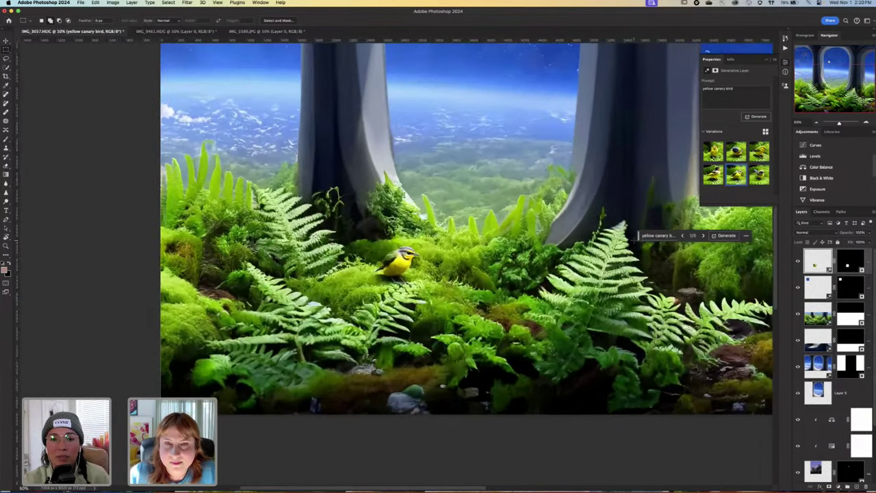
scroll(638, 237, "right", 2)
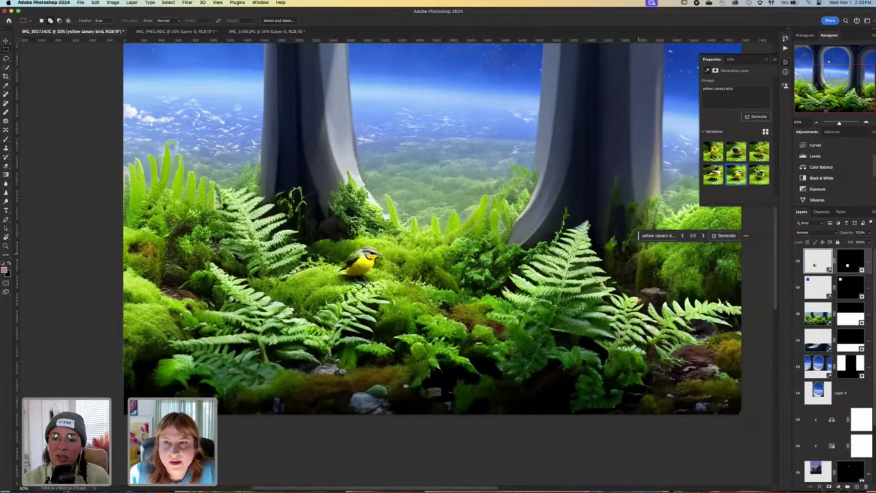
left_click_drag(637, 252, 681, 276)
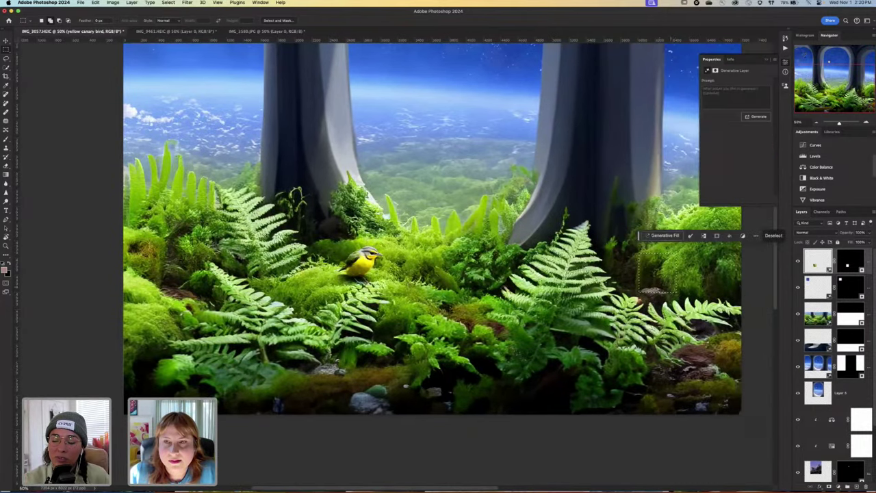
left_click(661, 236)
type("yellow")
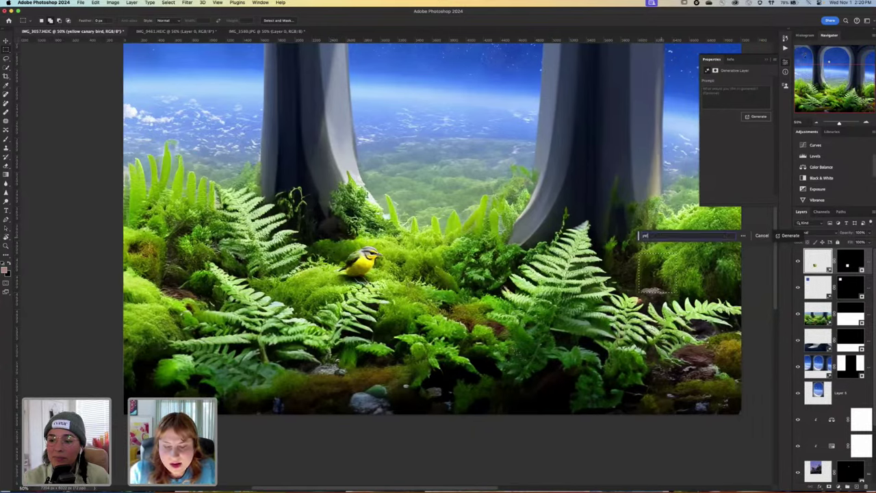
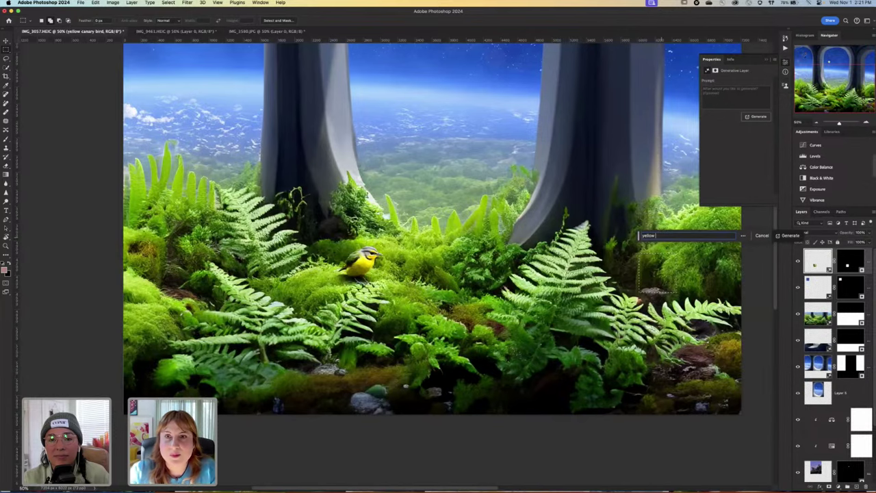
Change the prompt to 'yellow canary bird' and generate a second canary on the right.
key("super+a")
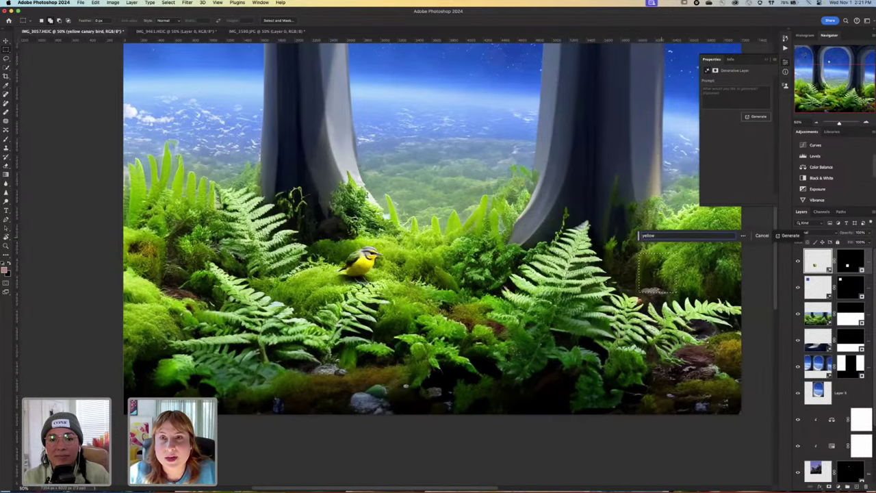
key("super+minus")
key("super+minus")
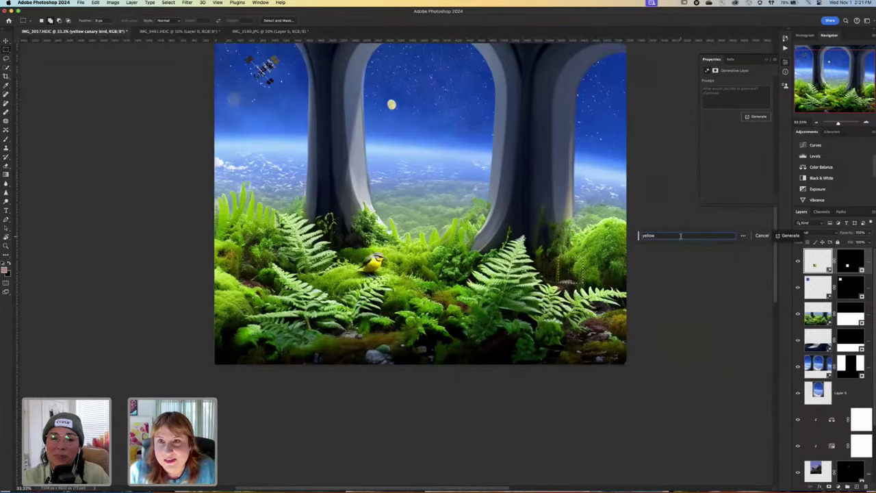
type("canary")
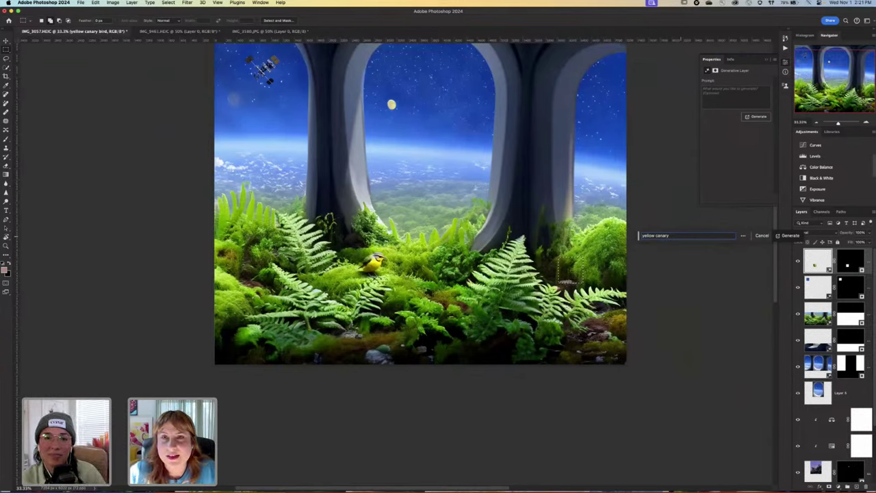
type("bird")
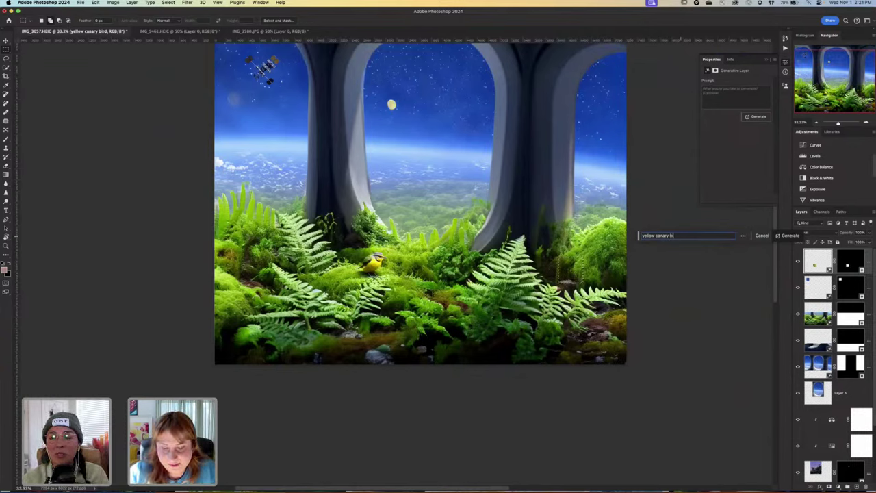
left_click(788, 236)
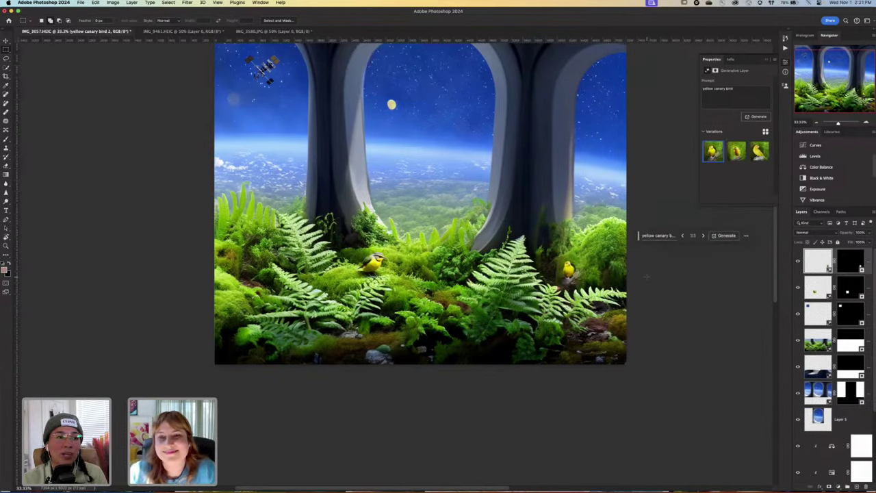
Generate three more canary variations and keep the third one as the right-hand bird.
left_click(734, 157)
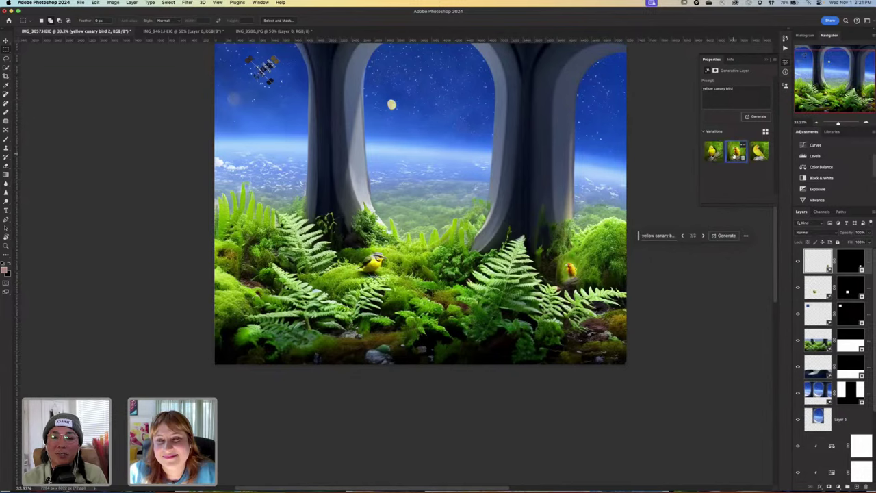
left_click(711, 153)
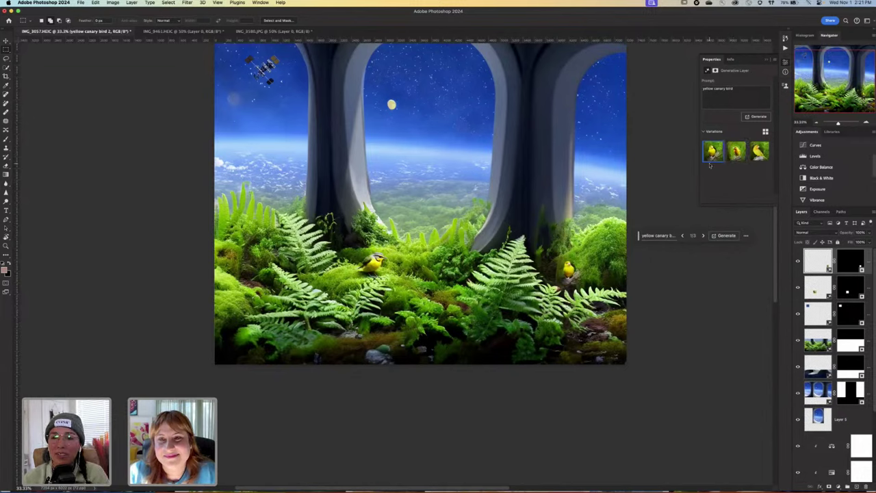
left_click(762, 120)
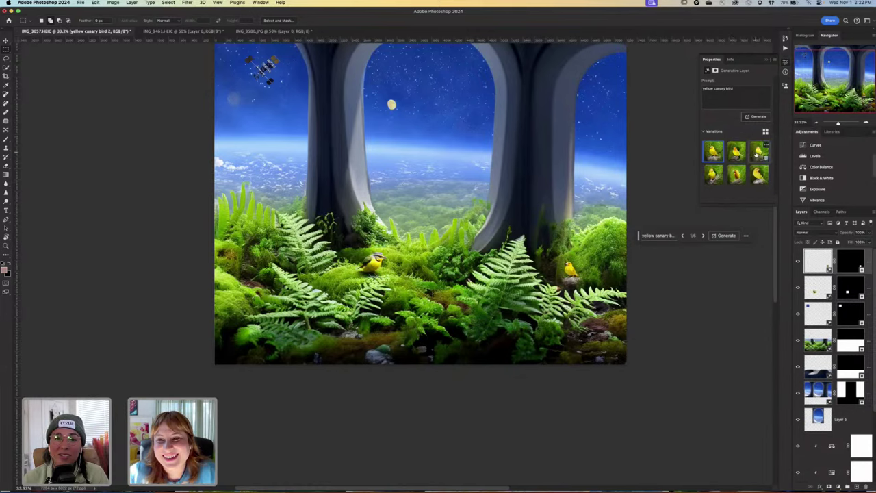
left_click(759, 152)
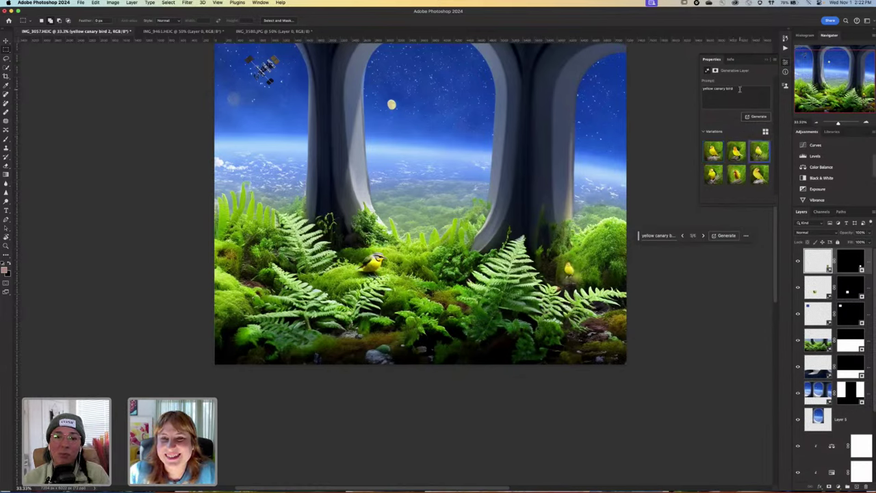
left_click_drag(735, 89, 699, 88)
Replace the prompt with 'blue and red robin bird', generate, and pick the second robin.
key("BackSpace")
type("blue and")
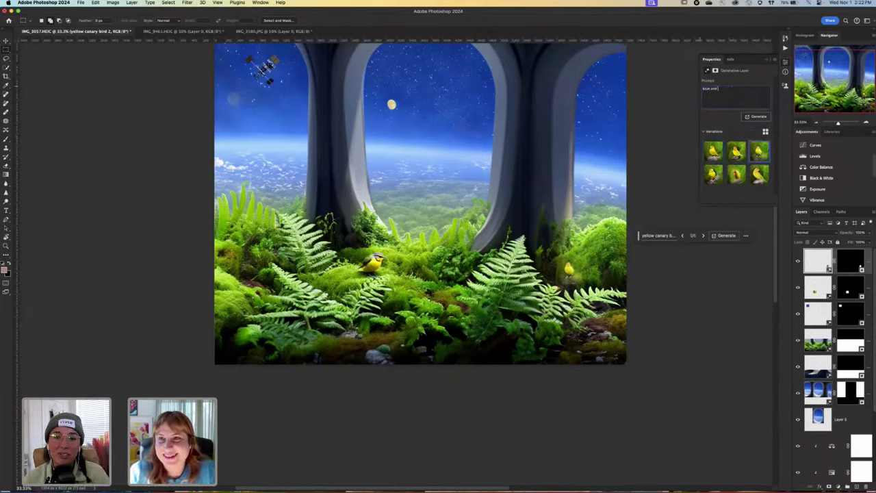
type(" red robin bir")
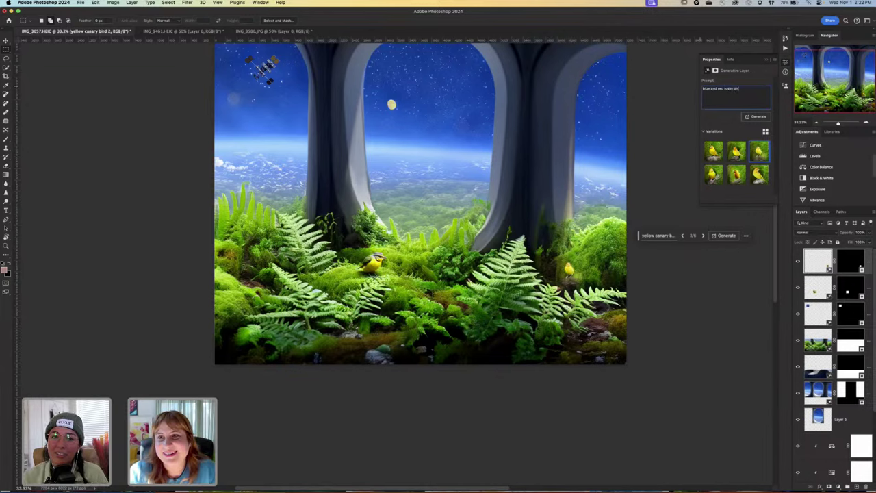
type("d")
left_click(758, 116)
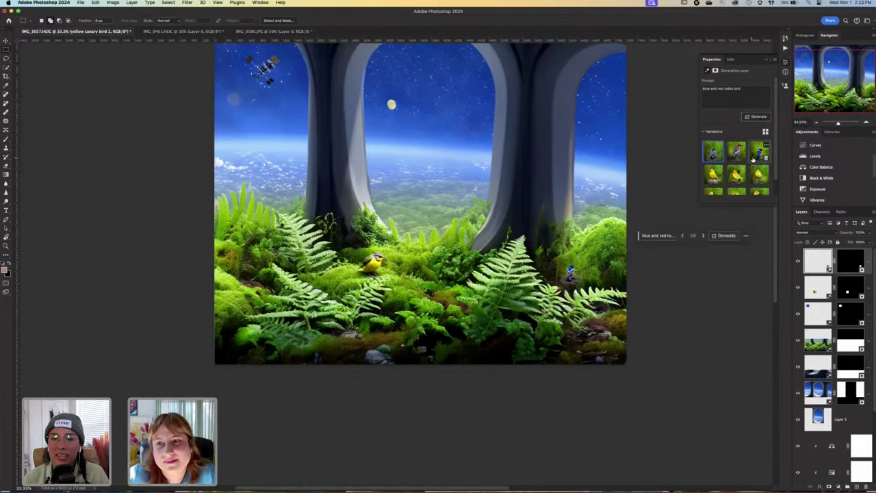
left_click(737, 155)
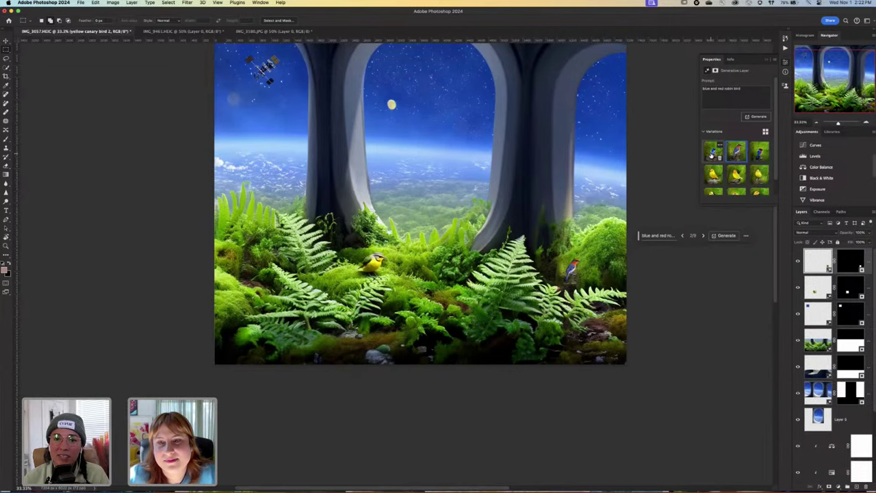
Generate more robin variations, compare the second and third, and request another batch.
left_click(756, 116)
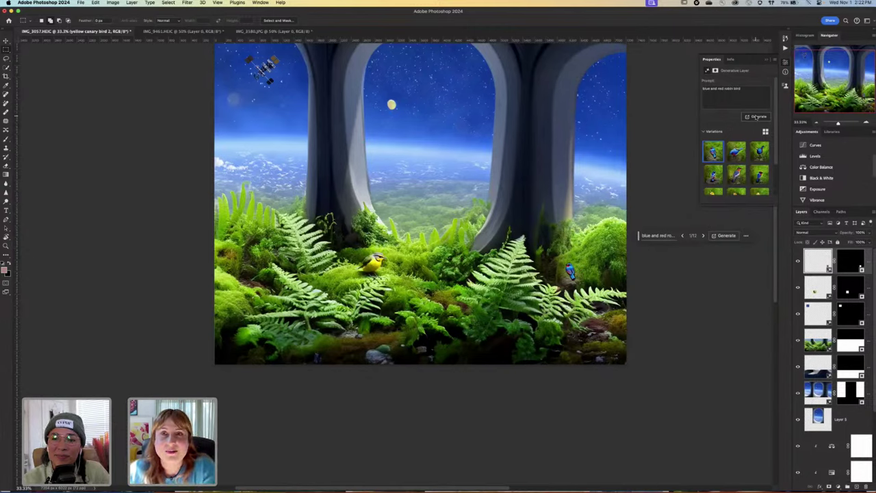
left_click(734, 155)
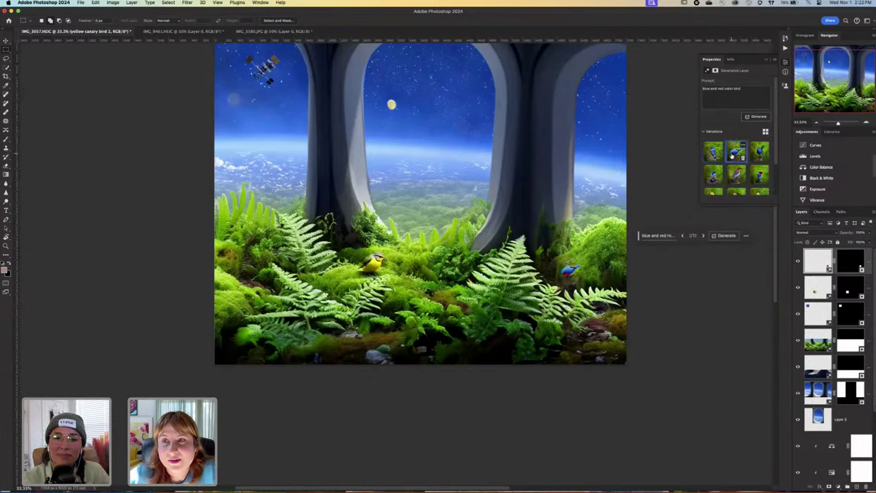
left_click(758, 152)
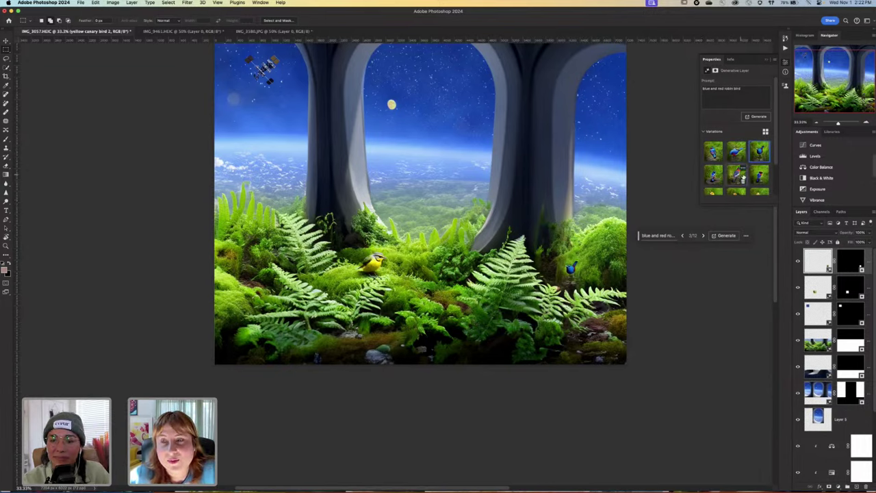
left_click(759, 176)
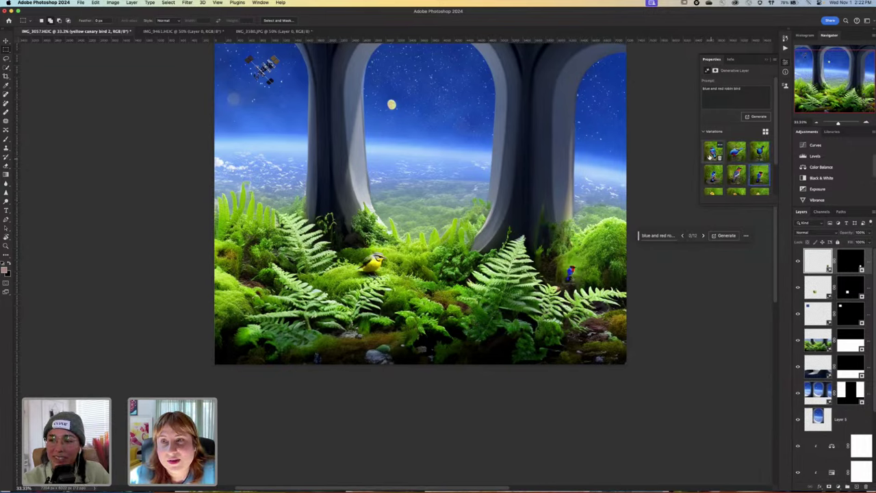
left_click(735, 153)
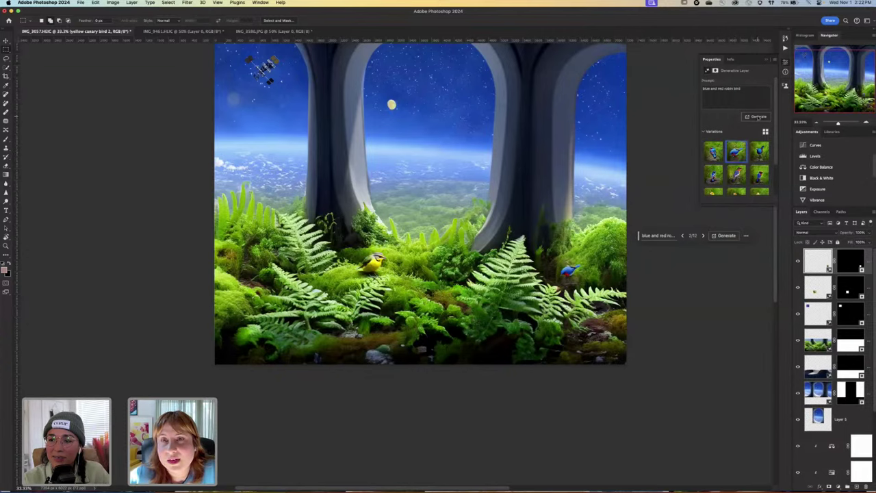
left_click(757, 117)
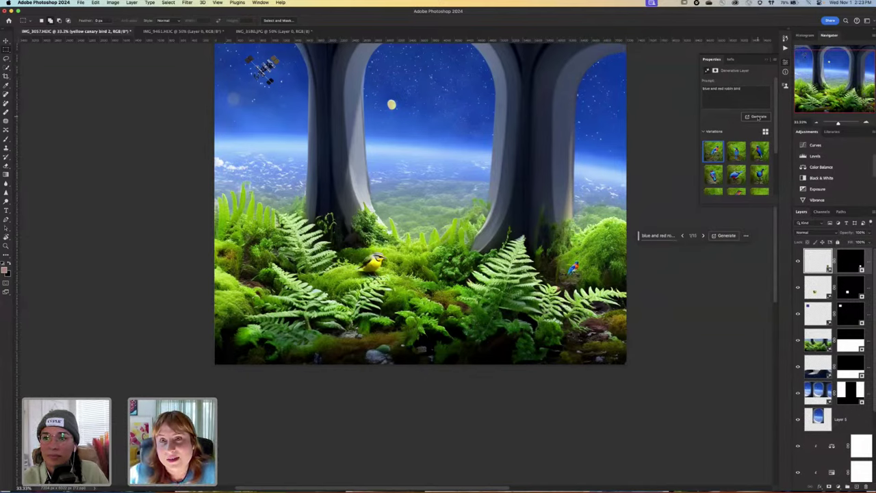
Choose the third red-and-blue robin variation and zoom out to view the whole composite.
left_click(736, 152)
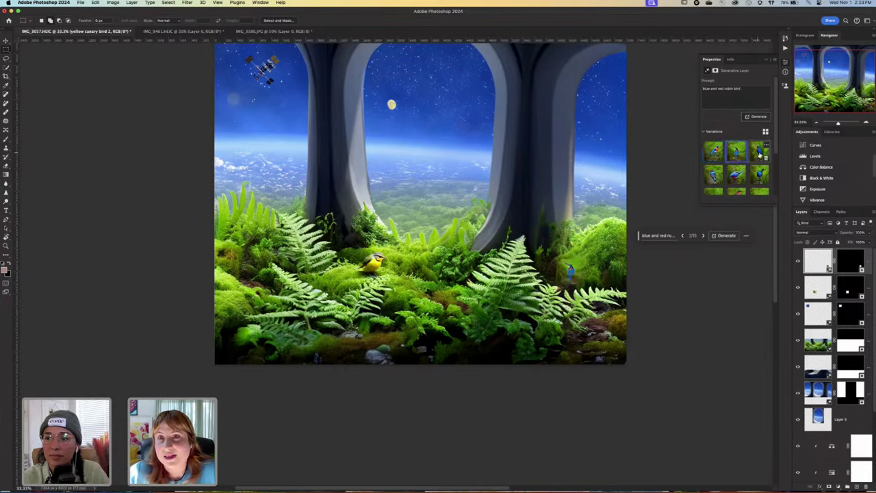
left_click(759, 152)
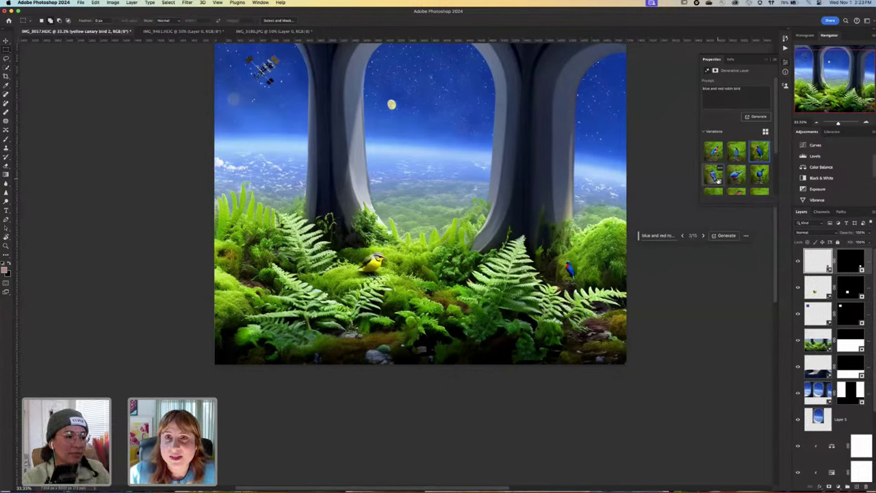
key("super+minus")
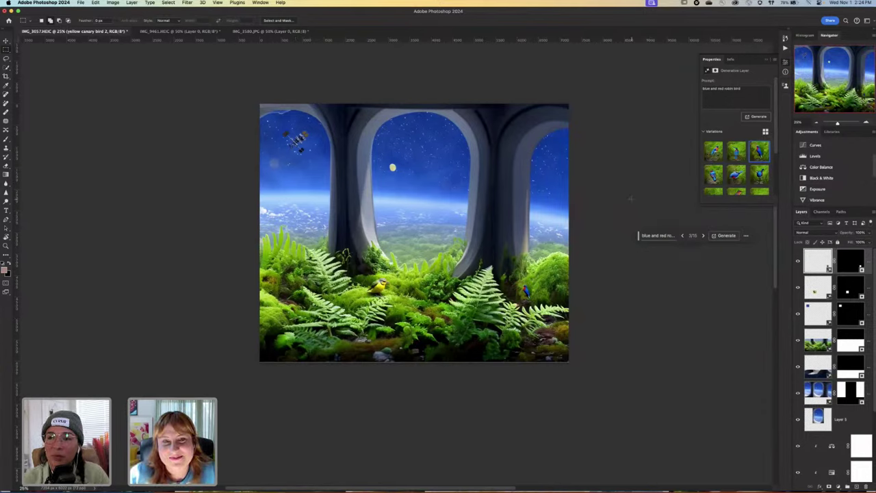
Hide both bird layers and the sky object layer, then select the fern generative layer.
scroll(631, 199, "down", 2)
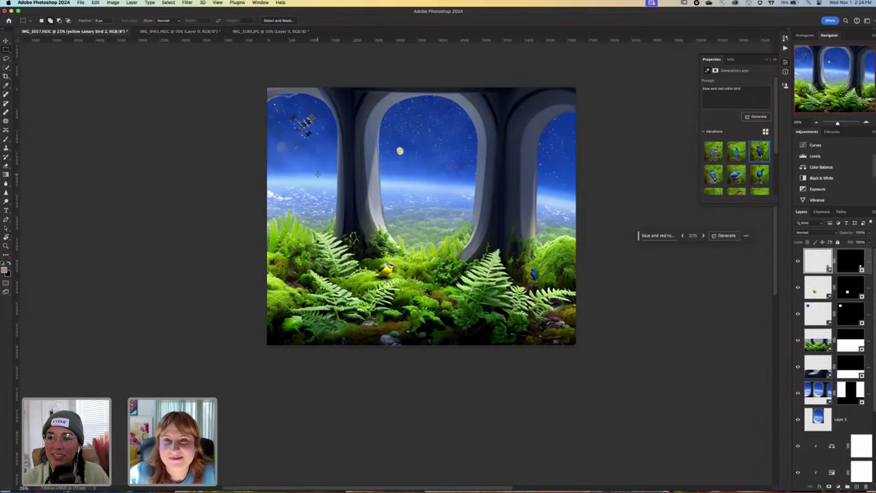
scroll(318, 175, "up", 2)
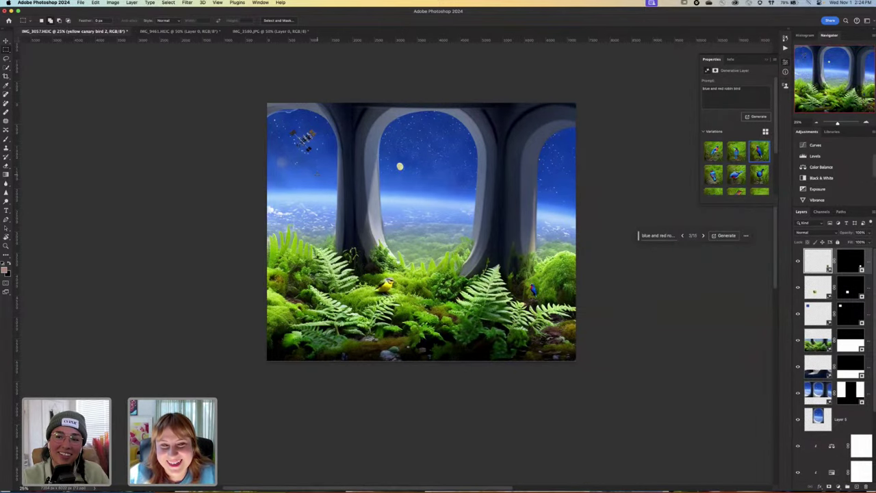
scroll(424, 229, "down", 1)
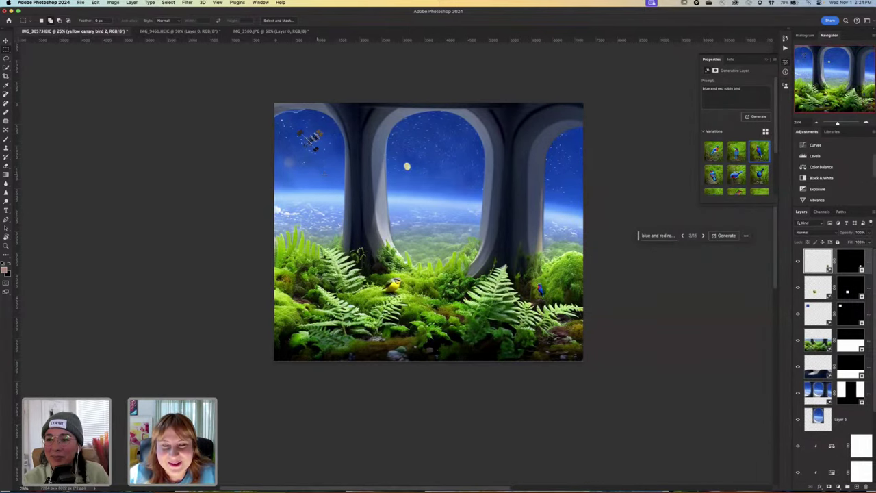
scroll(429, 240, "up", 3)
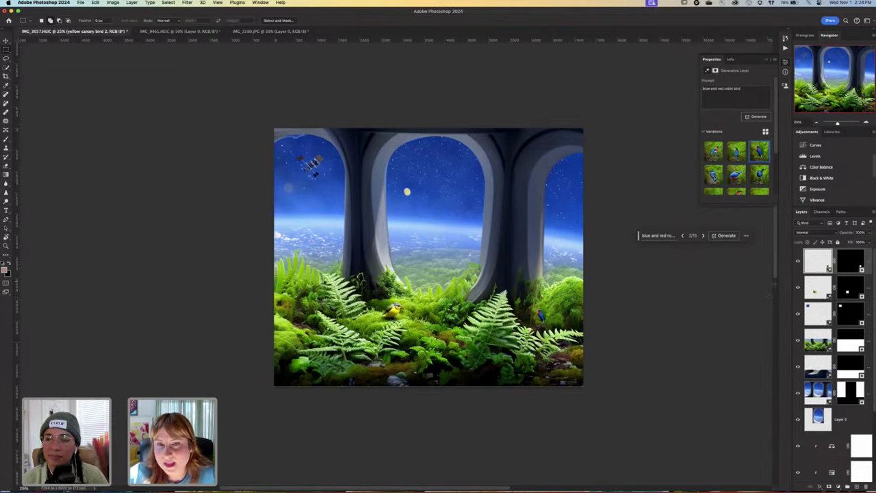
left_click(797, 261)
left_click(797, 287)
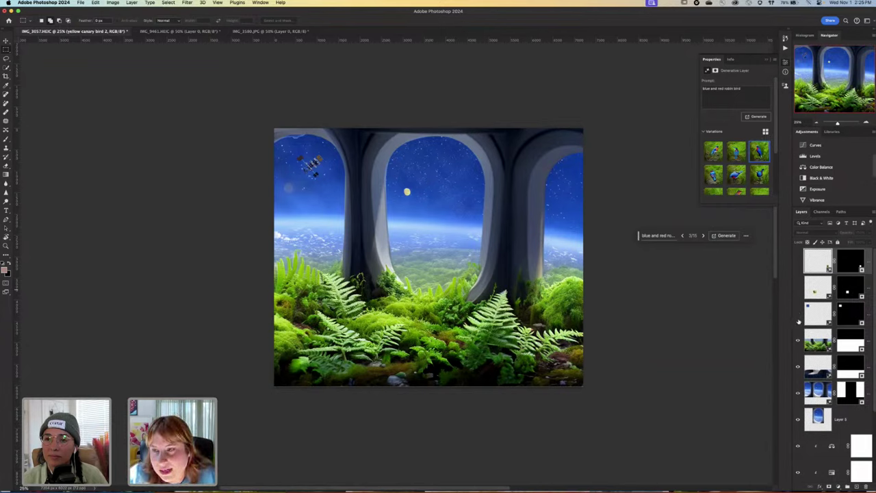
left_click(797, 316)
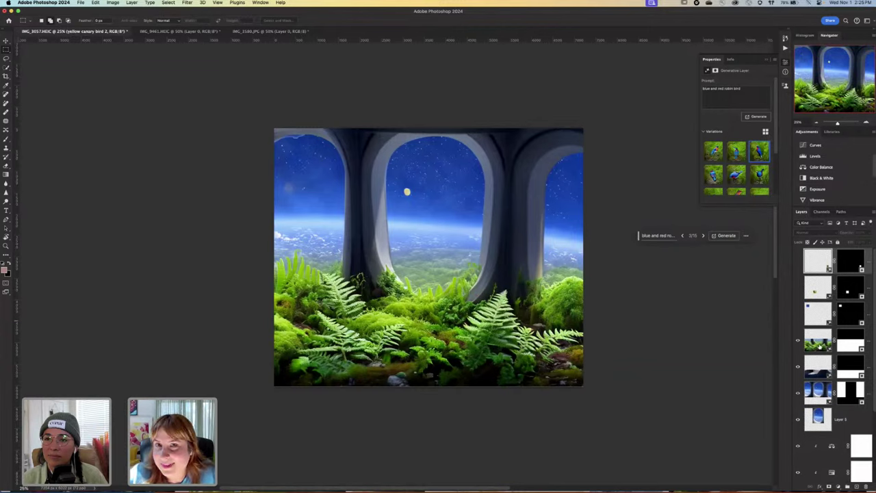
left_click(819, 345)
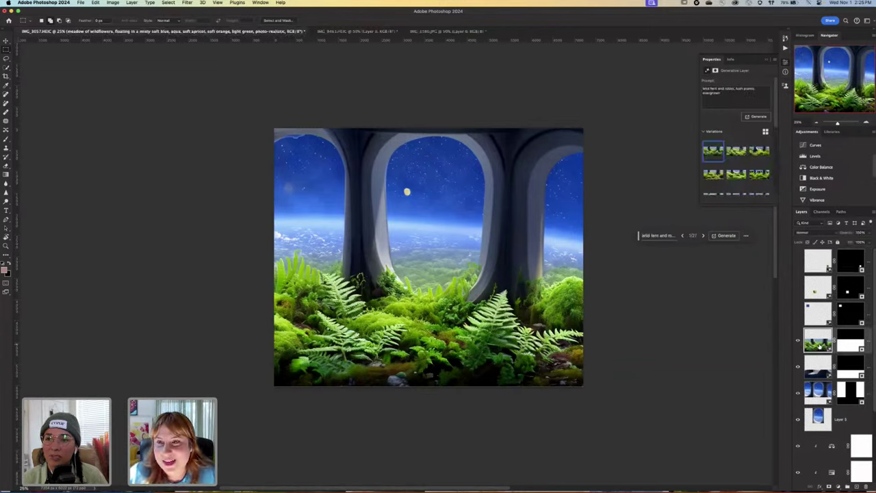
Draft a plastic-wave foreground prompt, then clear the draft from the prompt field.
triple_click(731, 97)
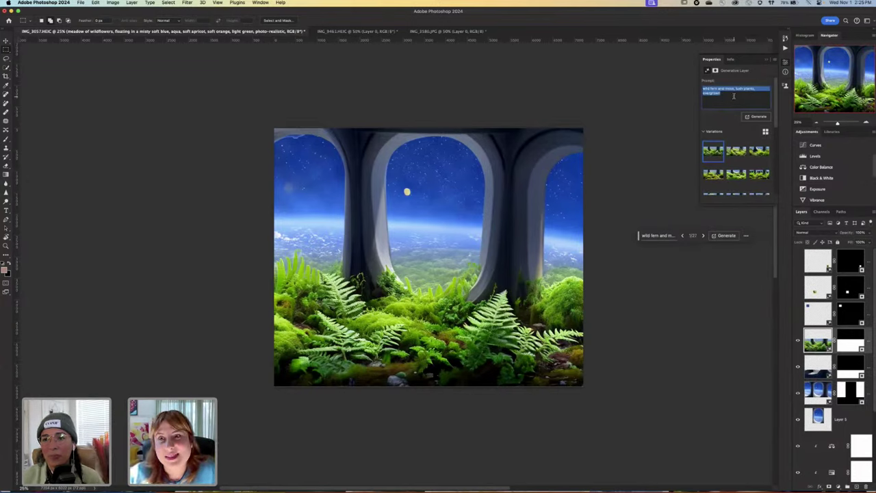
left_click(733, 96)
triple_click(735, 97)
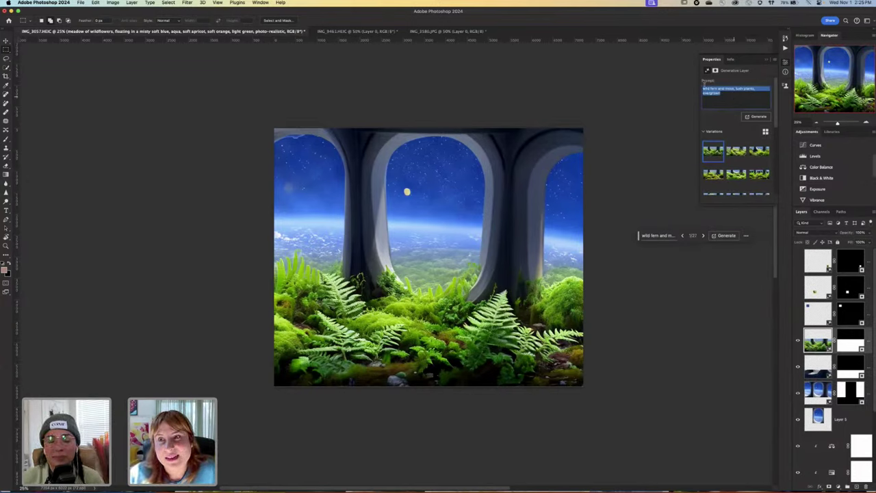
left_click(736, 98)
left_click_drag(735, 97, 700, 88)
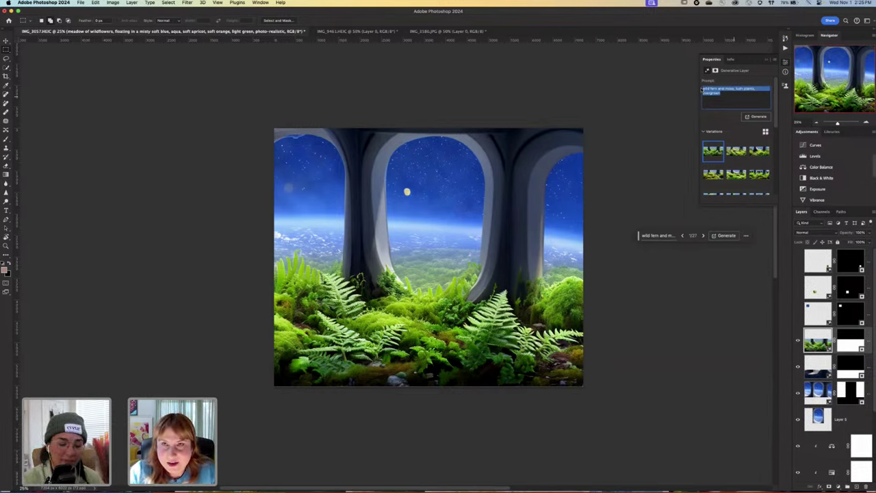
type("a wave of")
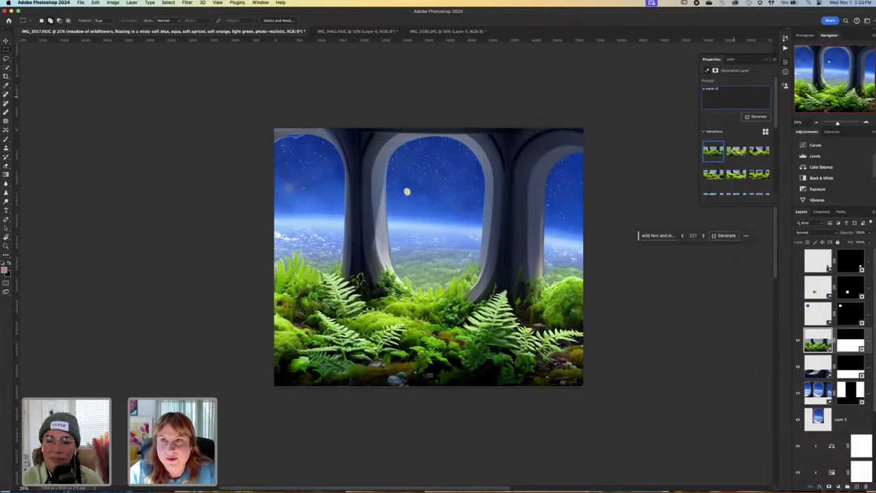
type(" many plant")
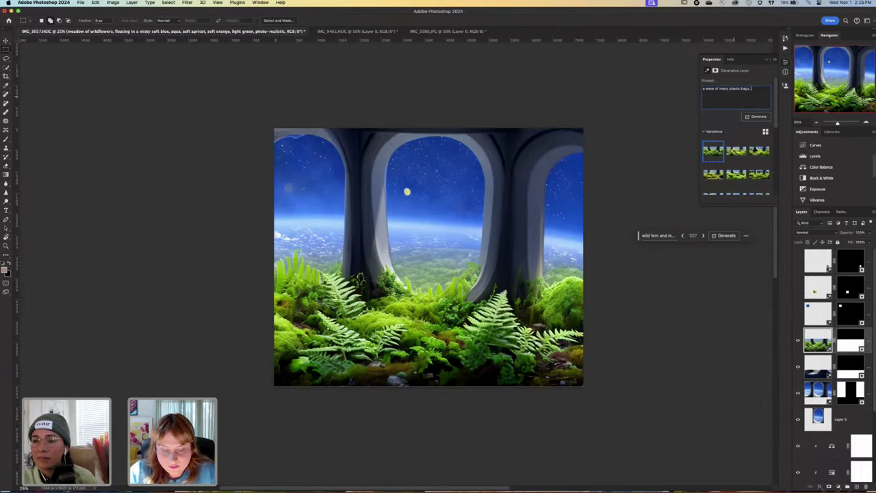
type("ating in misty")
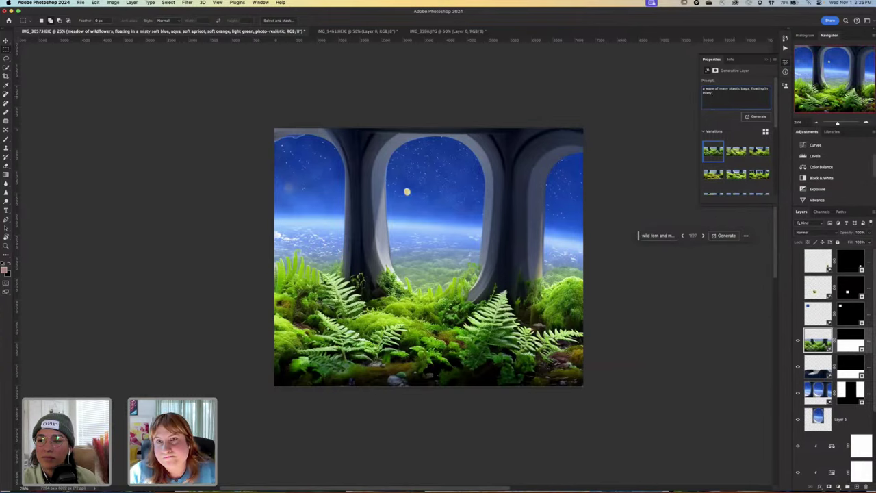
type("blue, aq")
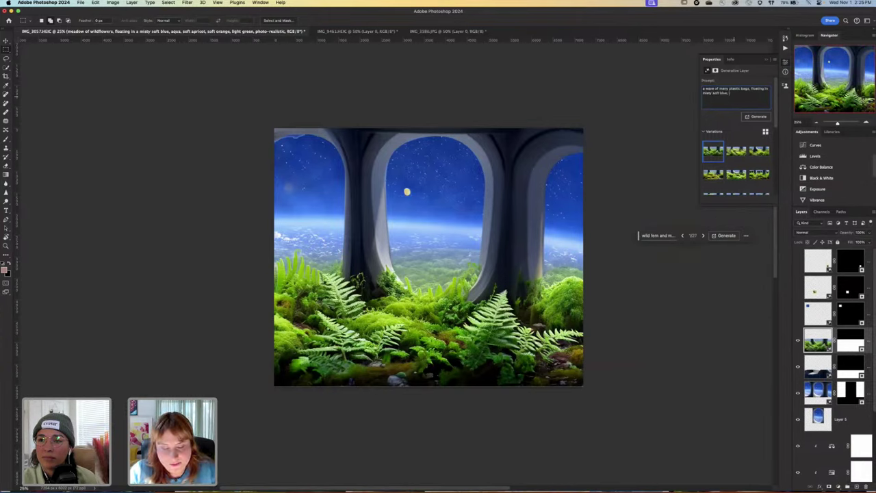
key("super+a")
key("BackSpace")
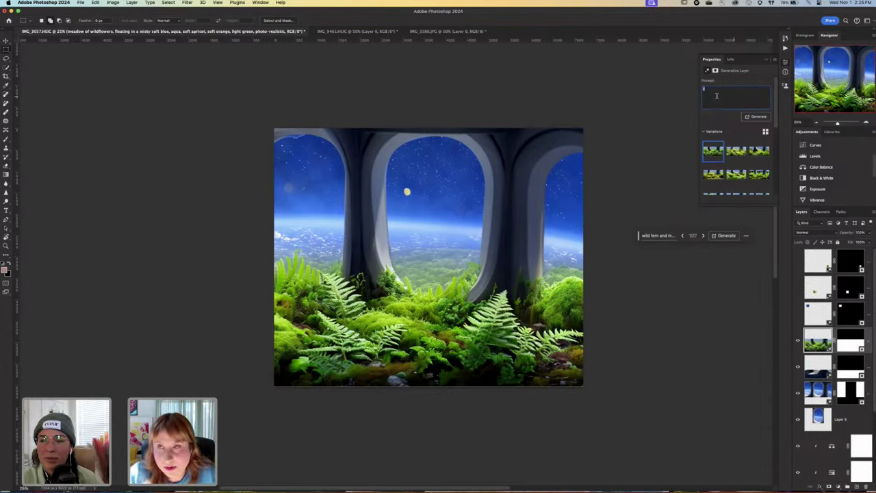
Check the wildflower meadow variation, then switch the foreground back to the fern variation.
scroll(732, 162, "down", 3)
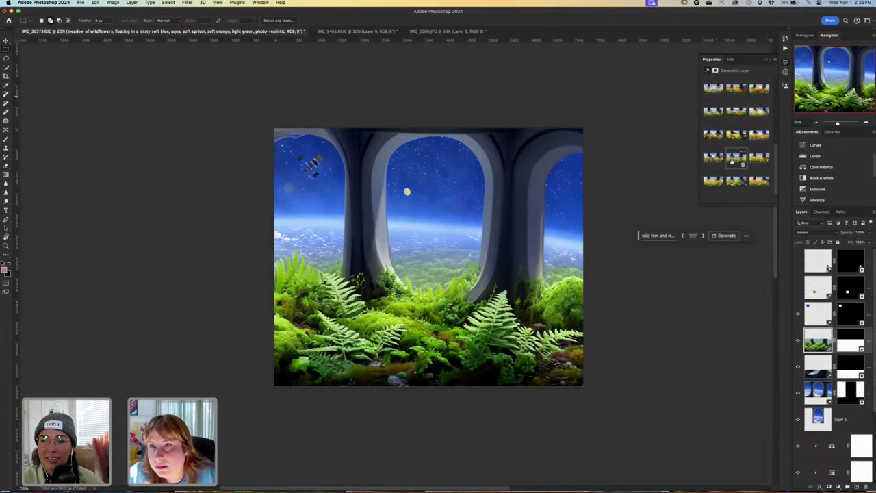
left_click(732, 111)
scroll(731, 103, "up", 3)
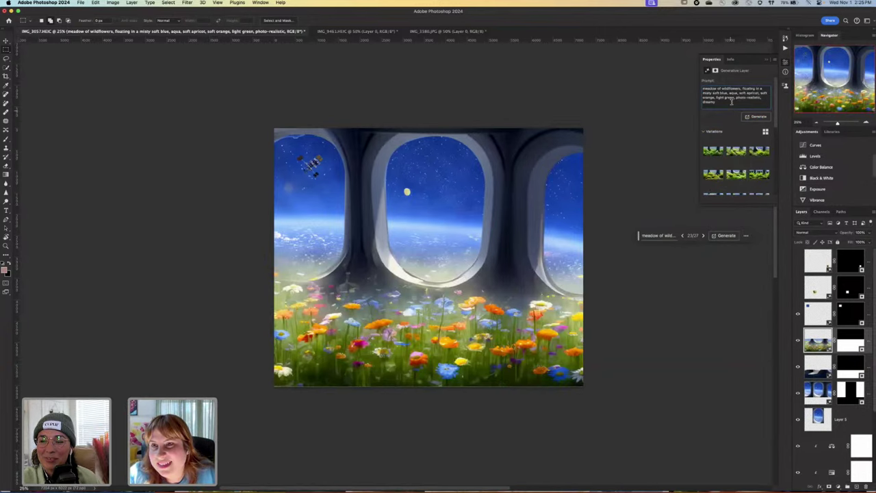
left_click_drag(731, 101, 701, 88)
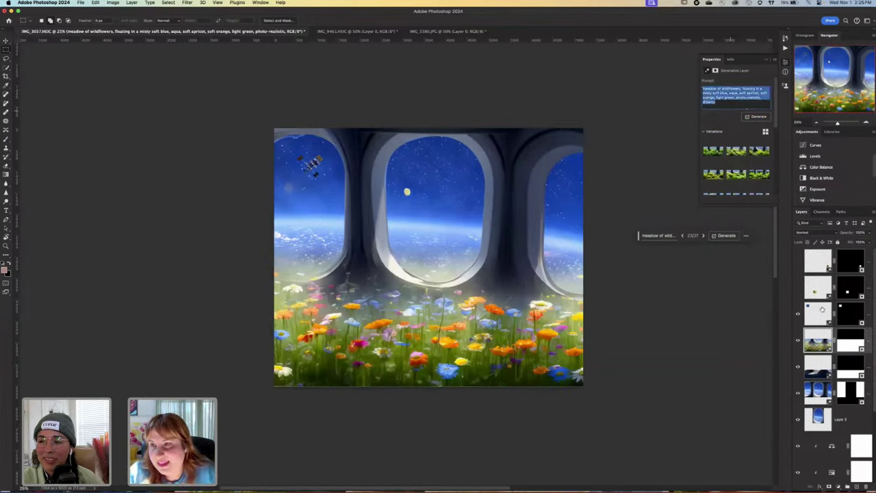
left_click(747, 111)
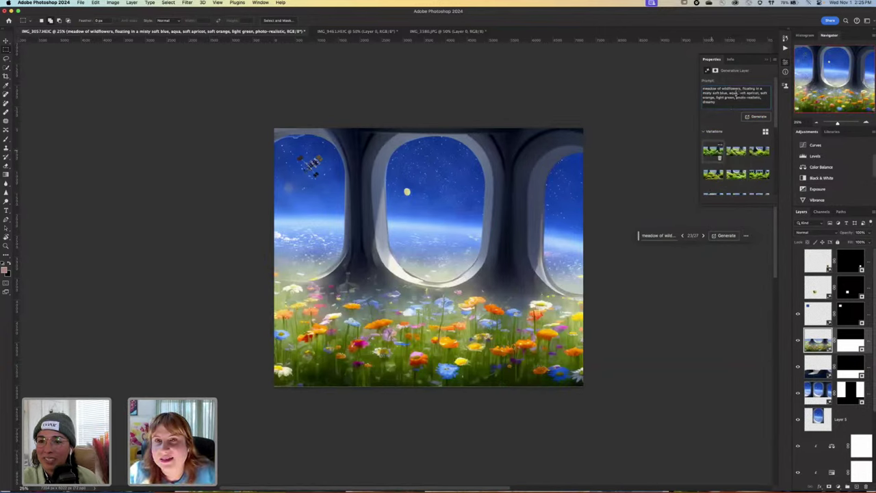
left_click(713, 151)
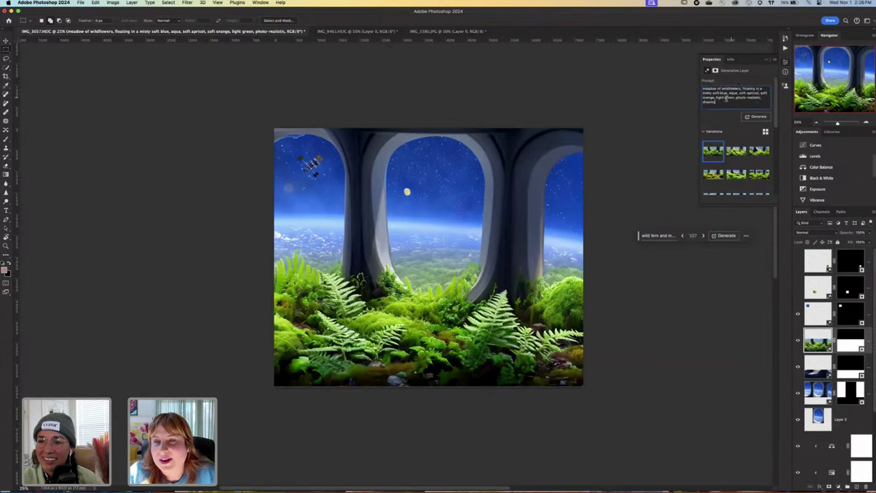
Replace 'meadow of wildflowers,' with 'a wave of many plastic bottles,' and generate new variations.
triple_click(726, 94)
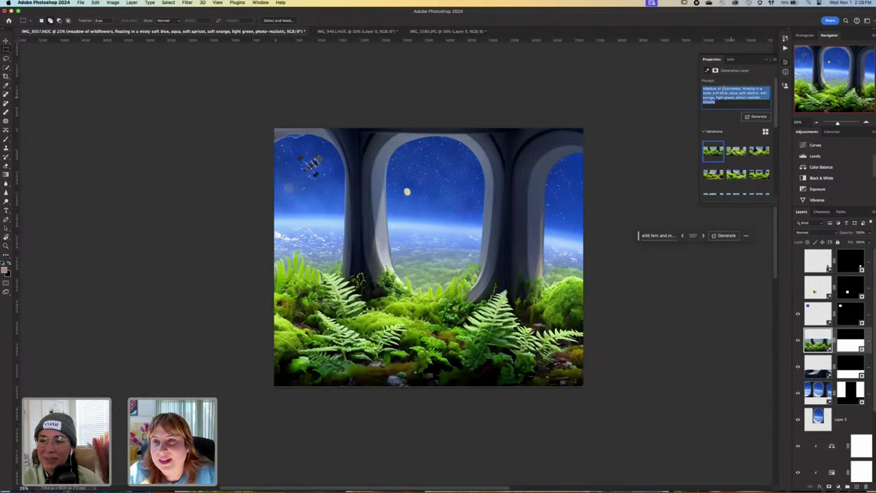
left_click(734, 106)
left_click_drag(742, 87, 690, 87)
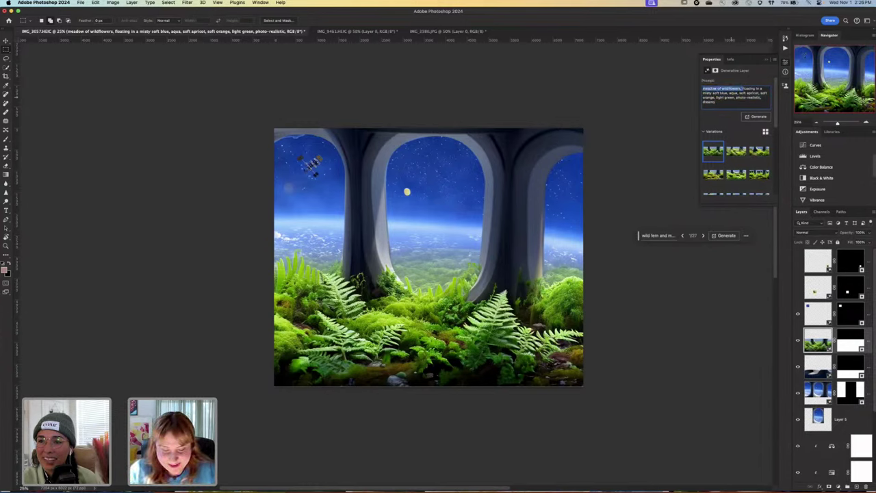
type("a wave of")
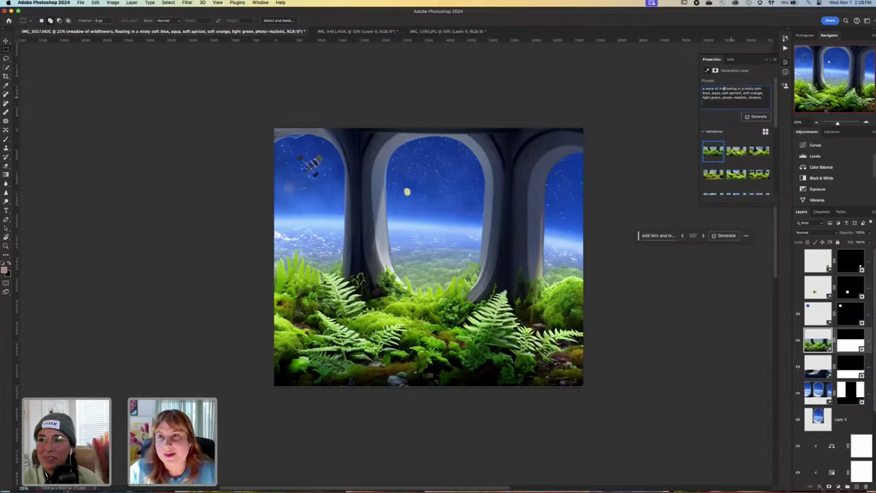
type(" many plastic bo")
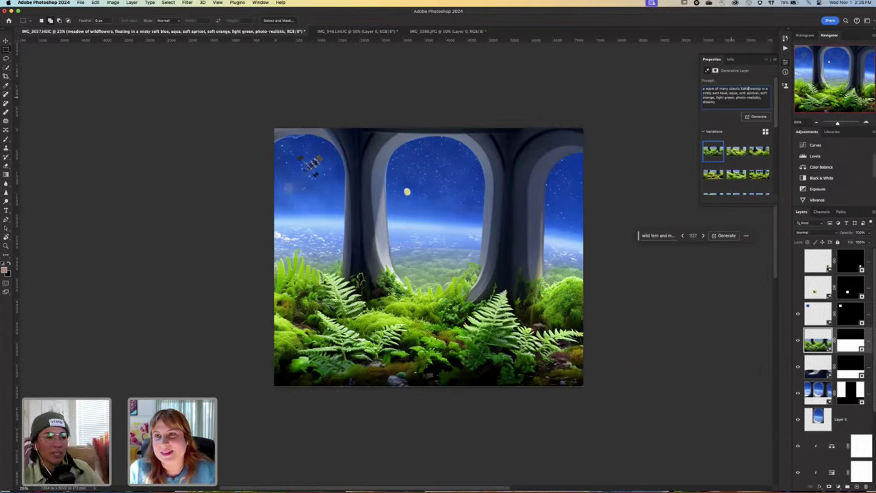
type("ttles,")
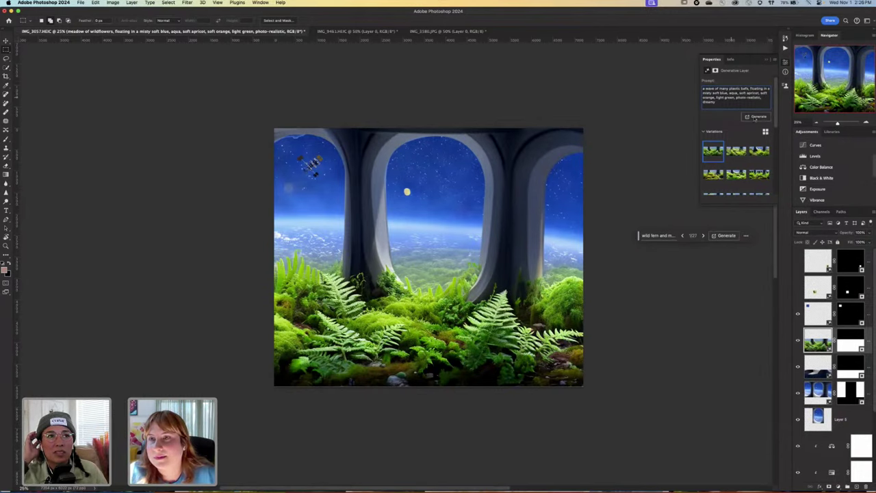
left_click(755, 117)
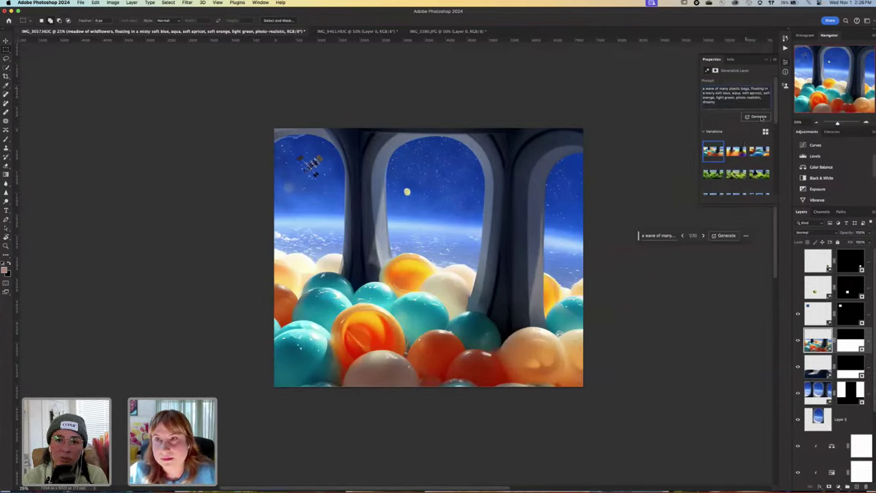
Generate another foreground set, compare the ball-pit variations, and settle on the colourful plastic-bags one.
left_click(758, 117)
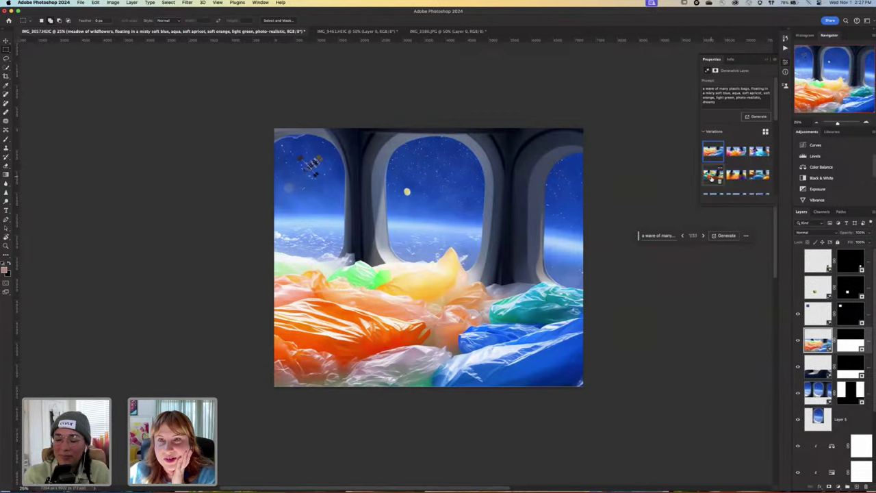
left_click(737, 175)
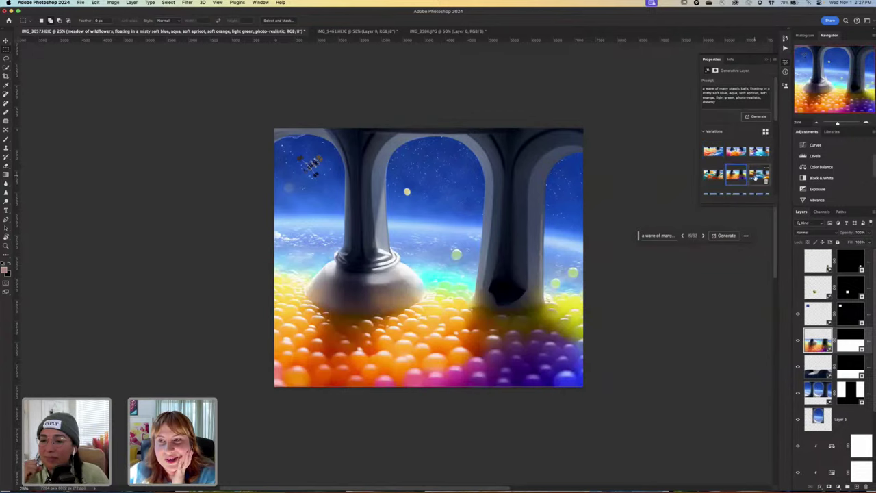
left_click(756, 176)
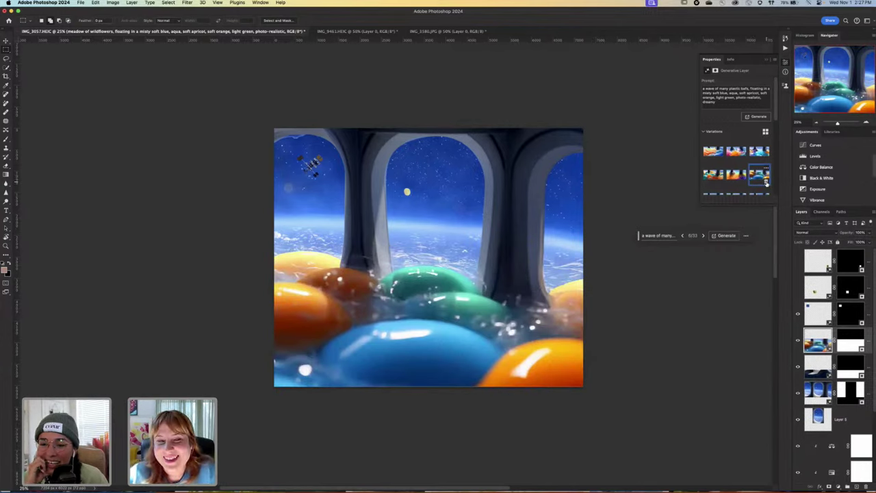
key("cmd+z")
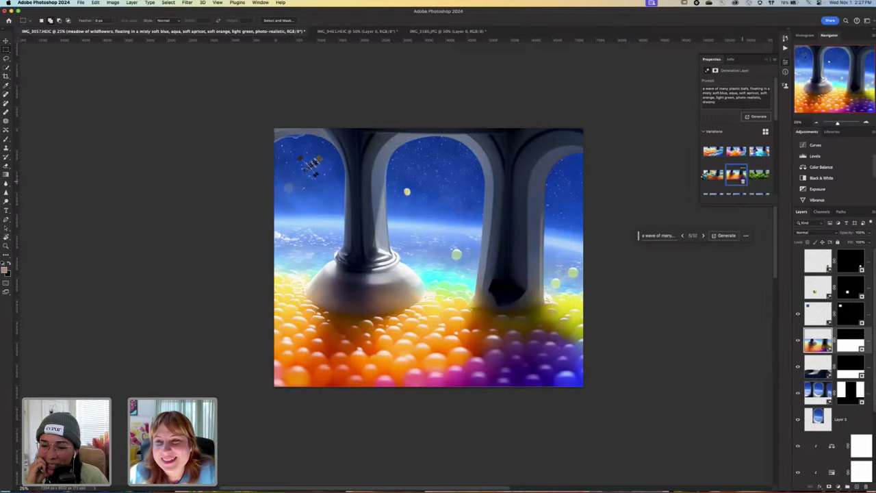
left_click(711, 177)
key("super+z")
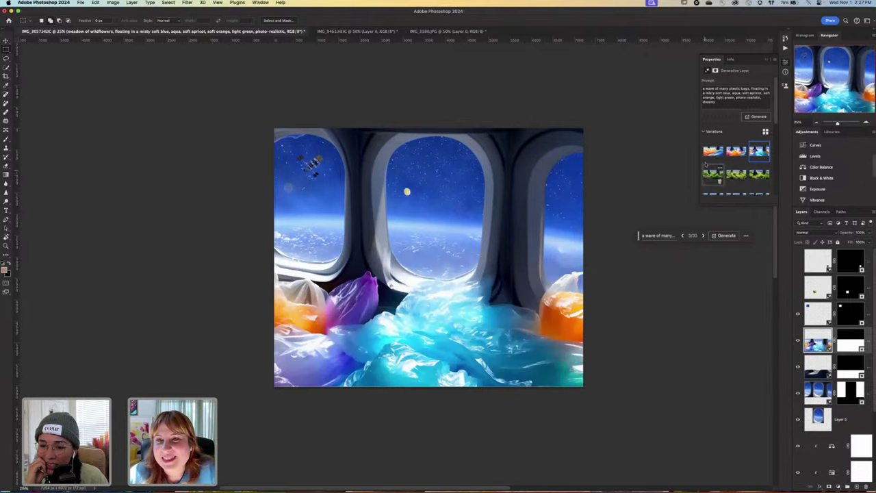
left_click(712, 151)
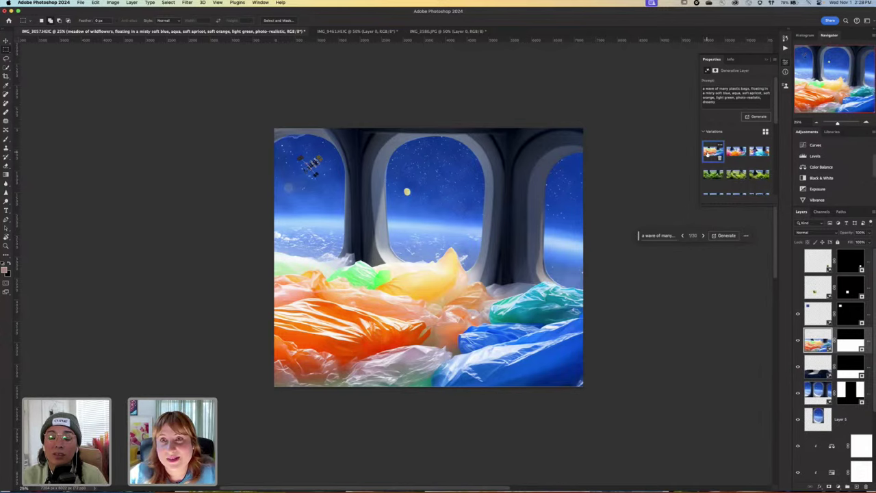
Compare plastic-bag variations, generate a new batch, and pick the fourth with orange and blue bags.
left_click(733, 155)
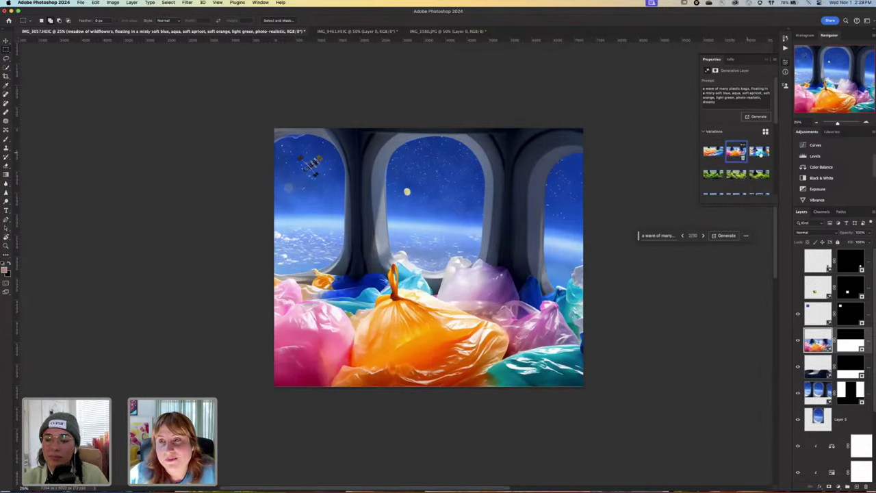
left_click(760, 151)
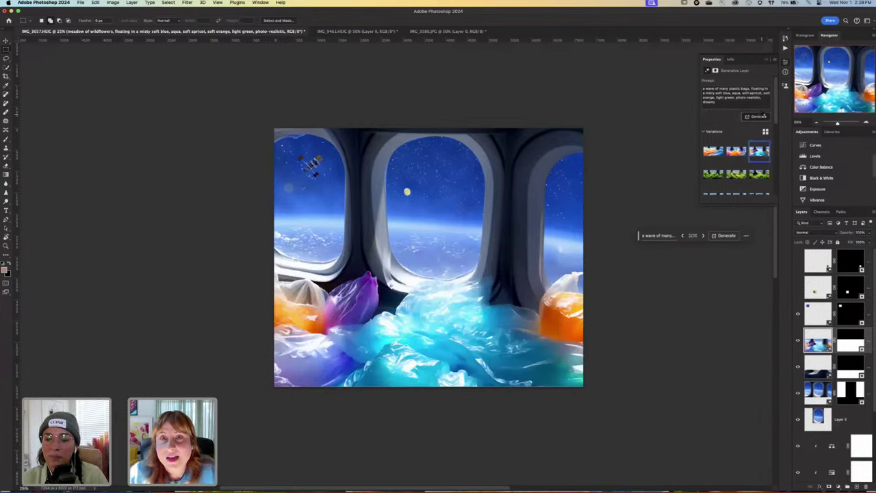
left_click(758, 116)
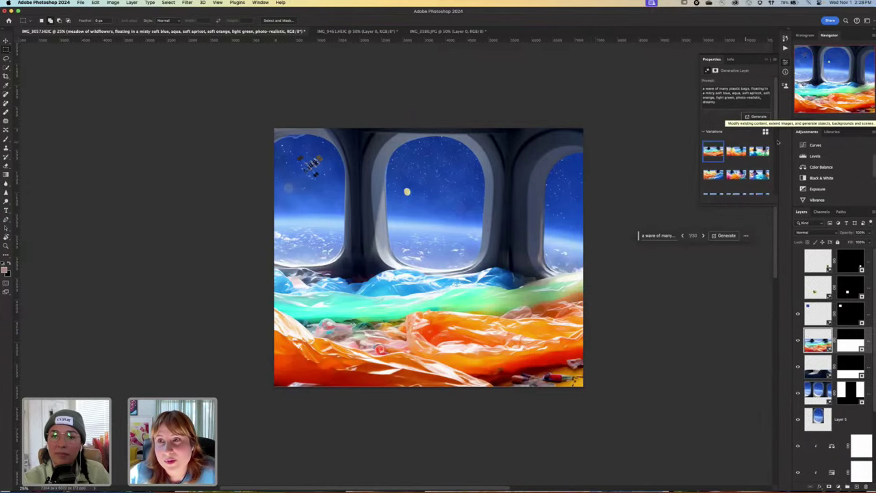
left_click(730, 155)
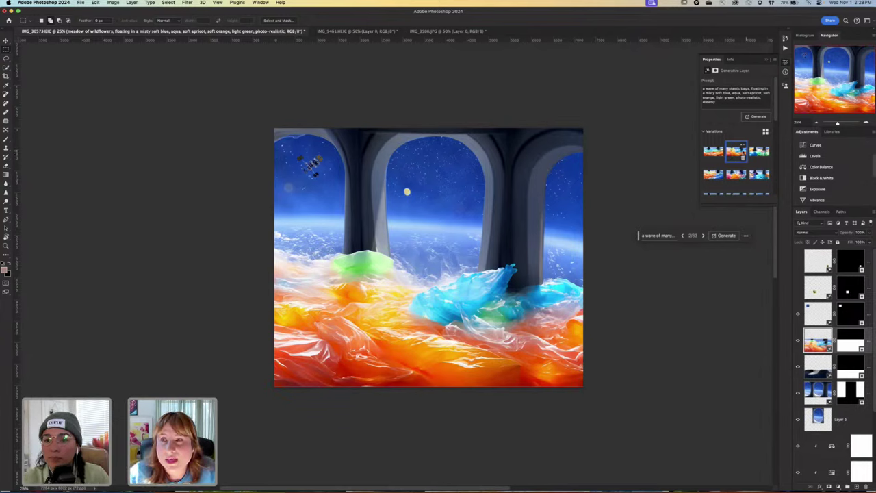
left_click(758, 152)
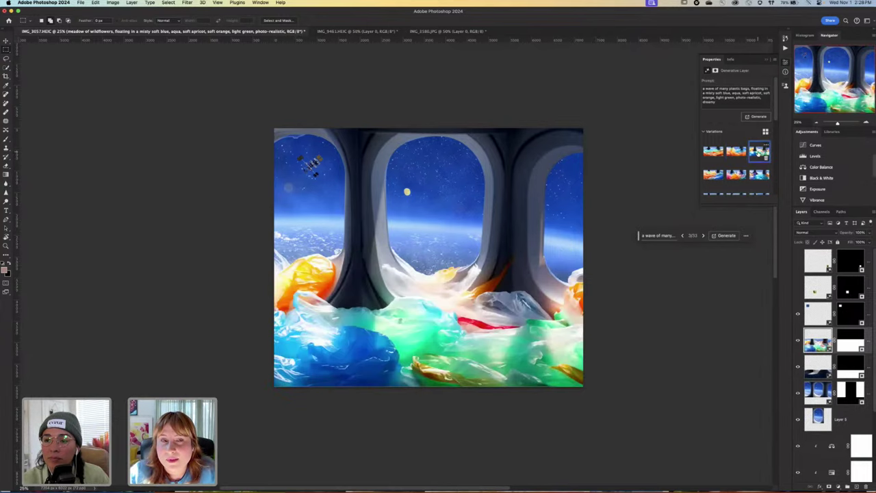
left_click(711, 175)
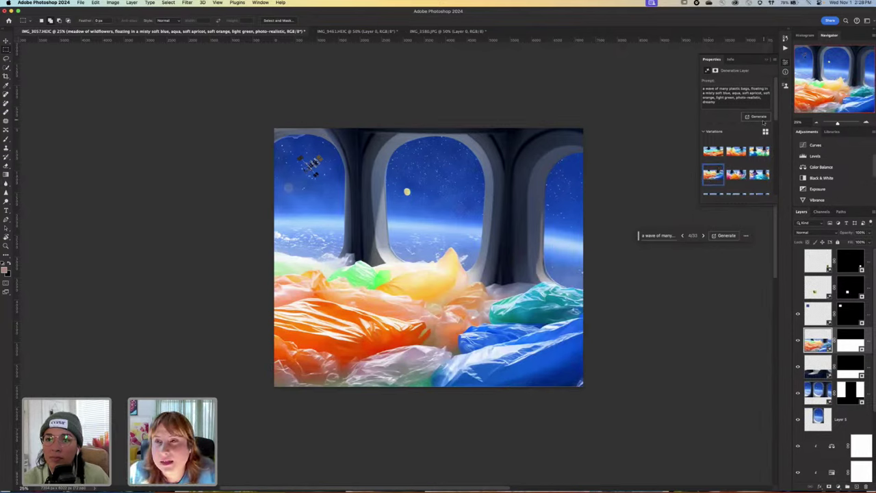
Generate another plastic-bag batch, return to its first scattered-bags variation, then regenerate again.
left_click(757, 116)
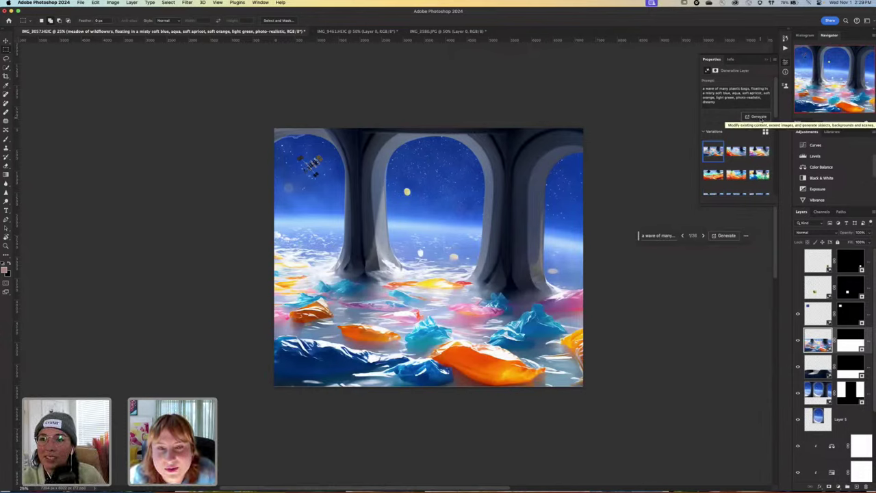
left_click(730, 156)
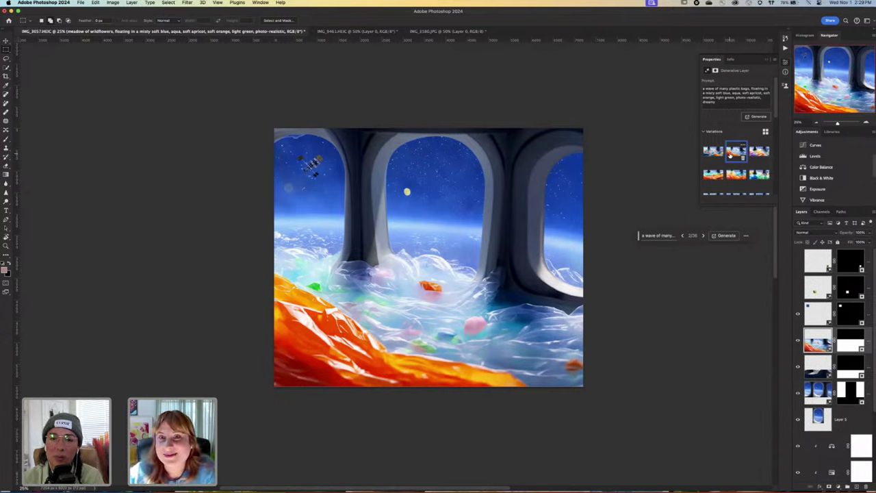
left_click(755, 154)
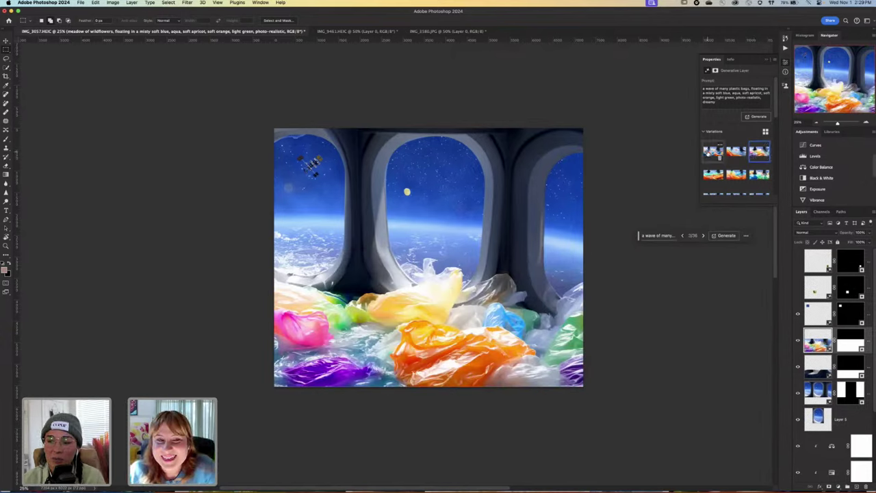
left_click(717, 147)
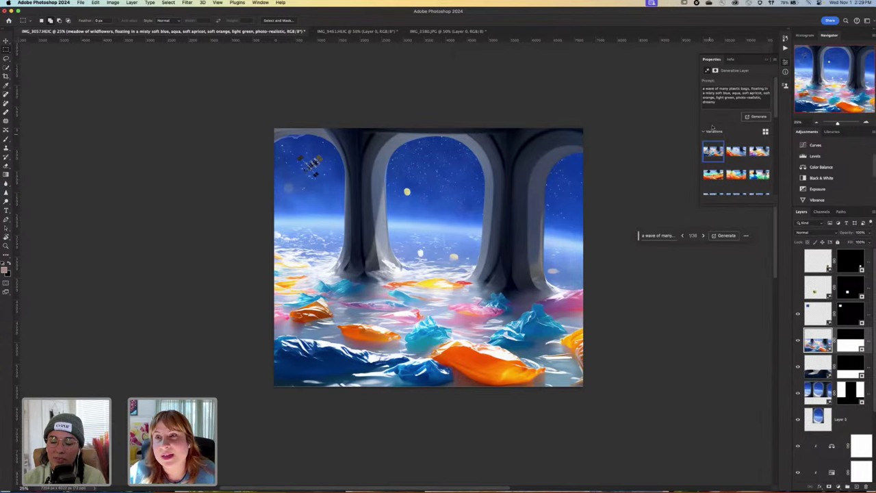
left_click(756, 116)
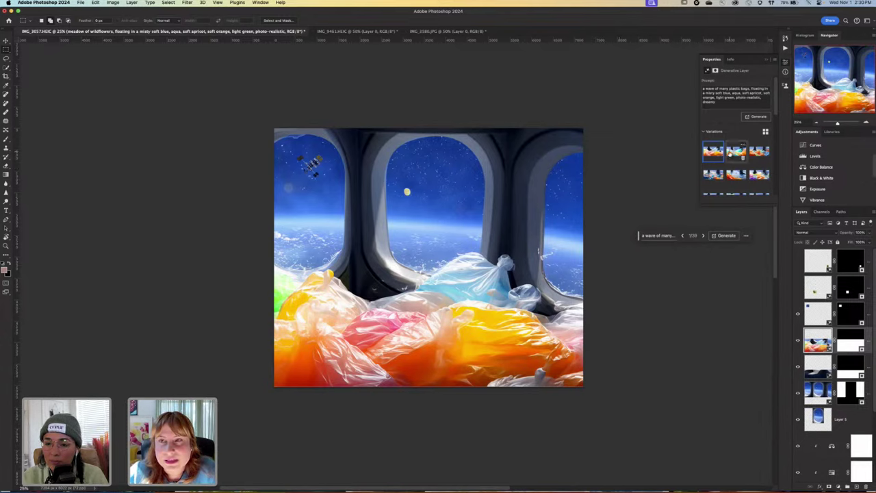
Compare the new plastic-bag variations and settle on variation 5, the misty wave with an orange sheet.
left_click(734, 153)
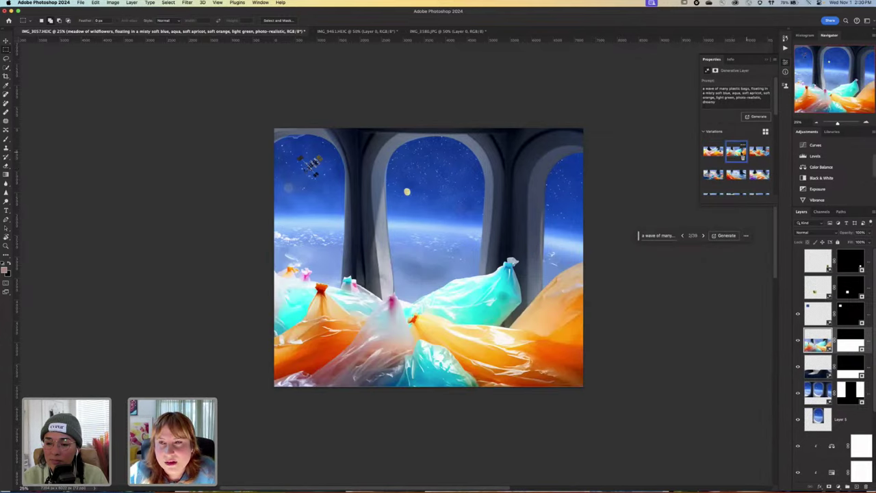
left_click(755, 153)
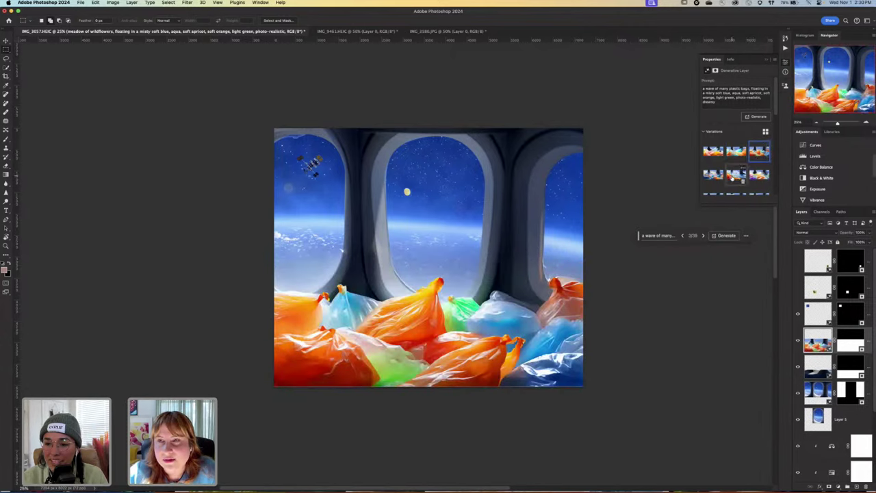
left_click(733, 175)
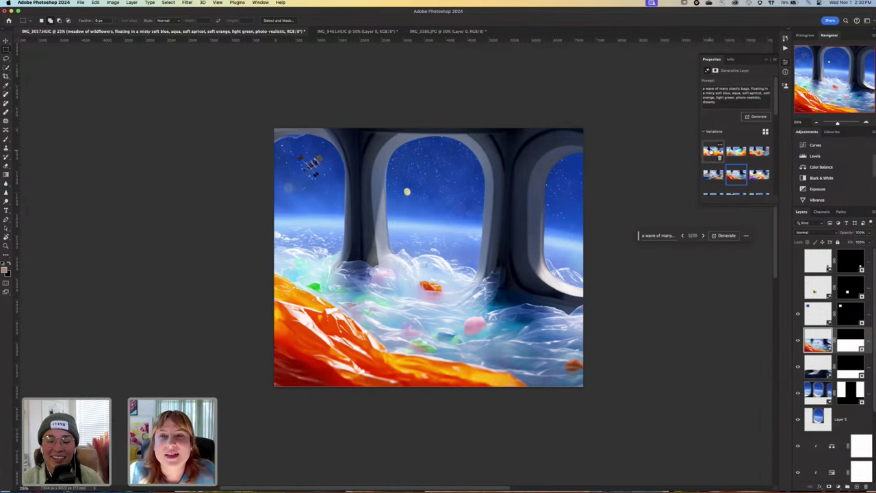
left_click(736, 151)
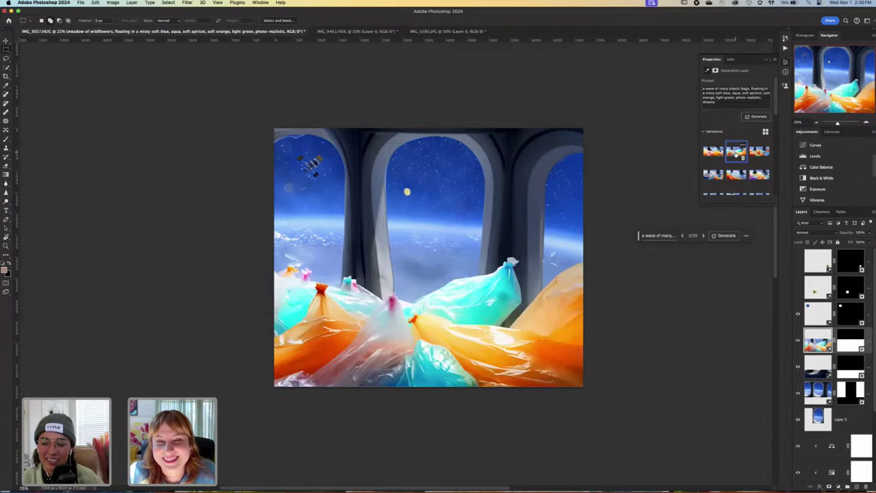
left_click(707, 153)
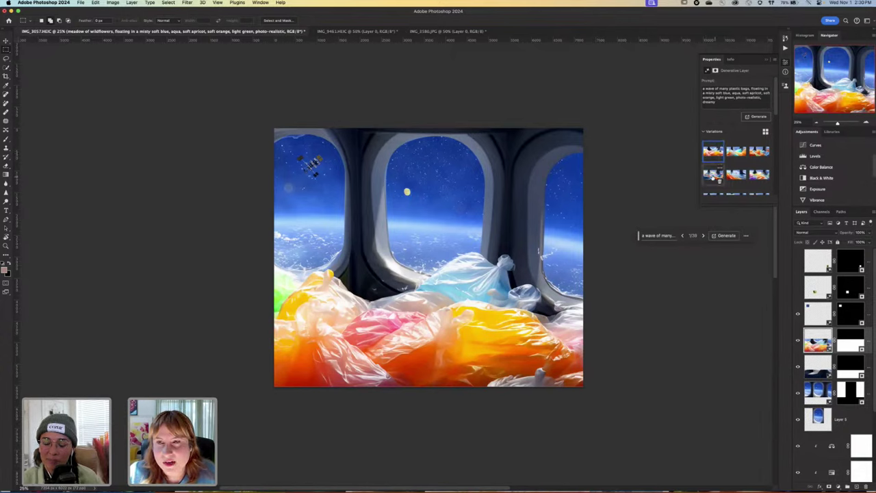
left_click(713, 175)
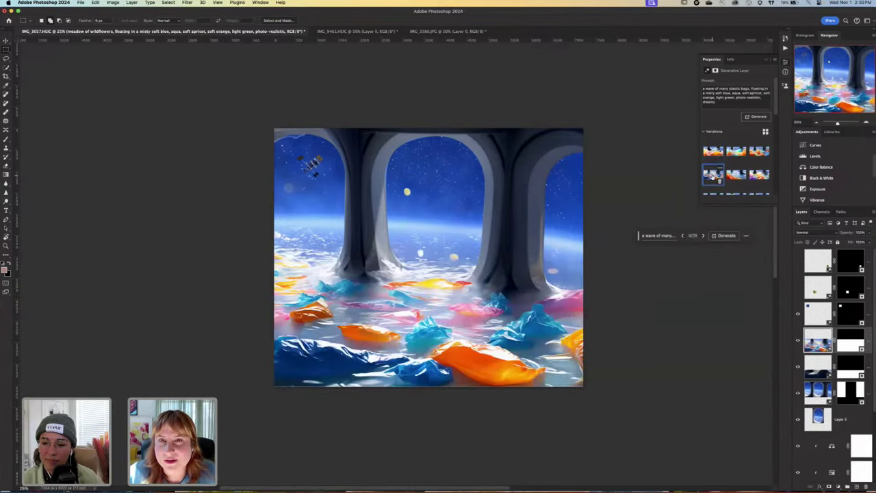
left_click(730, 178)
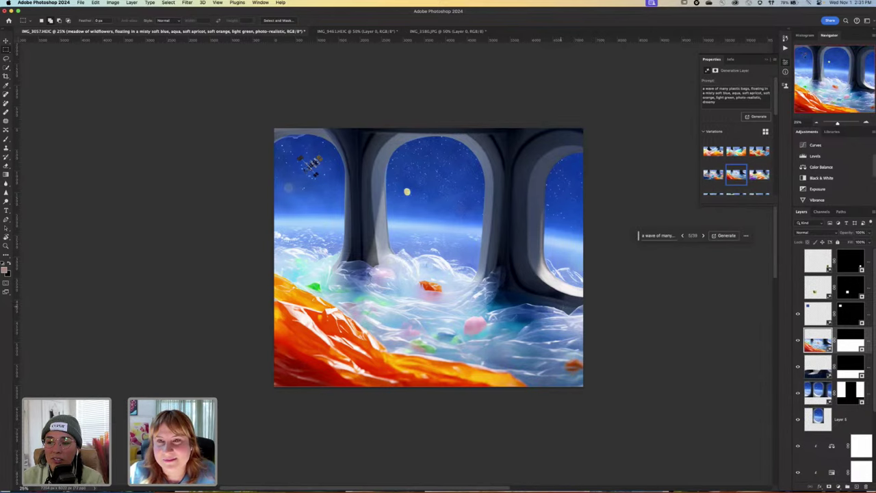
Generate another batch and pick variation 4, the colourful heap of translucent bags.
left_click(761, 117)
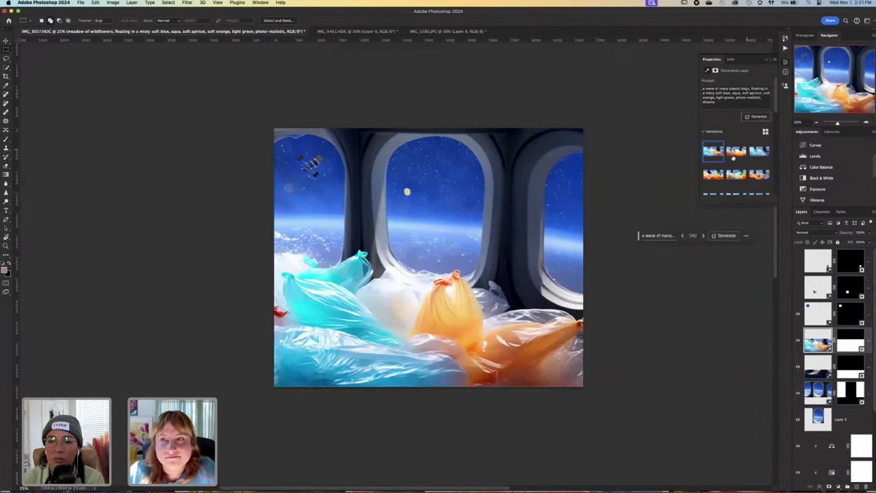
left_click(735, 154)
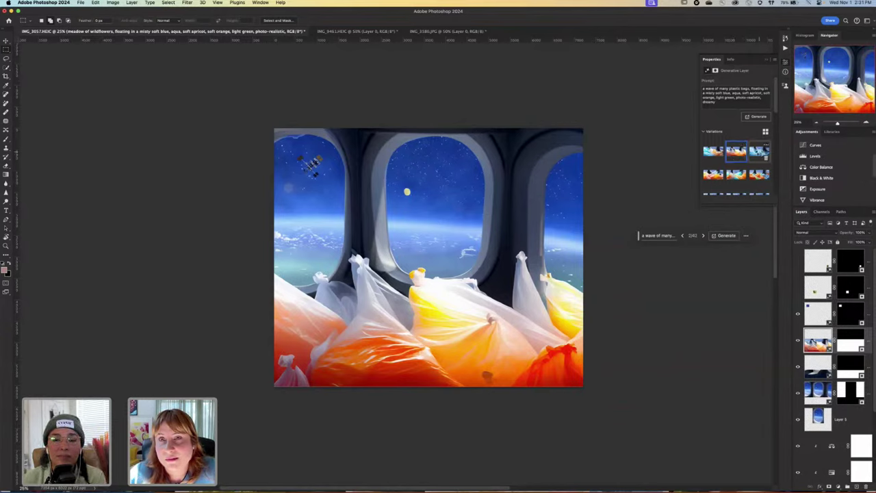
left_click(758, 152)
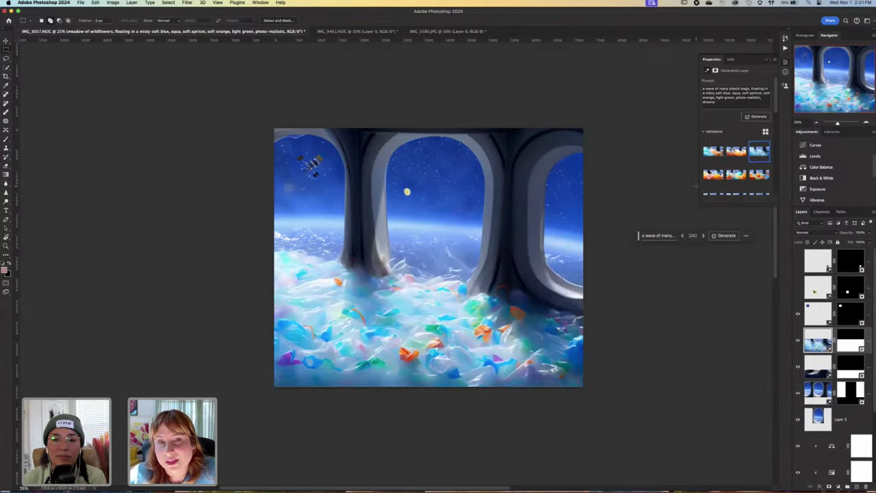
left_click(711, 152)
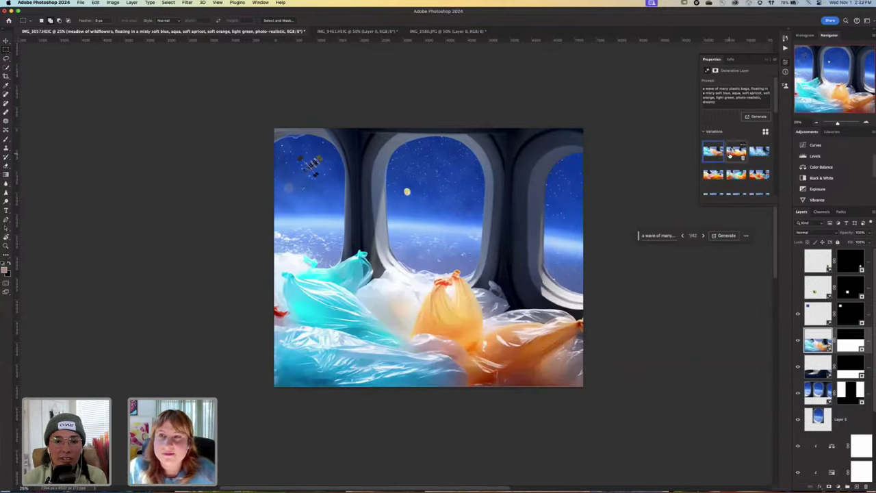
left_click(732, 155)
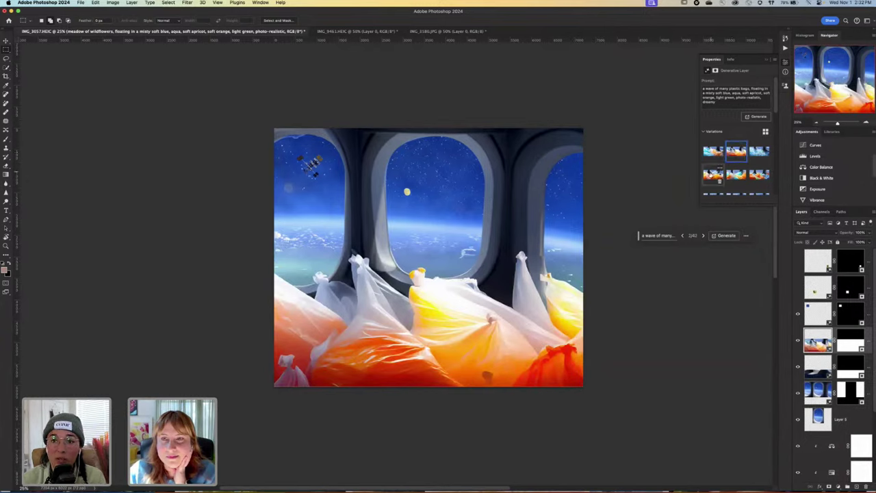
left_click(713, 173)
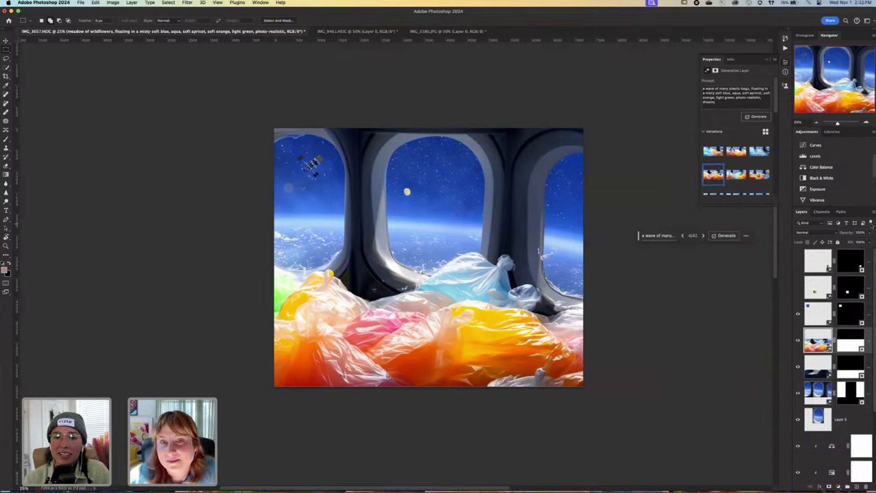
Scroll the Properties panel to bring the plastic-bags prompt and Generate button into view.
scroll(736, 177, "down", 2)
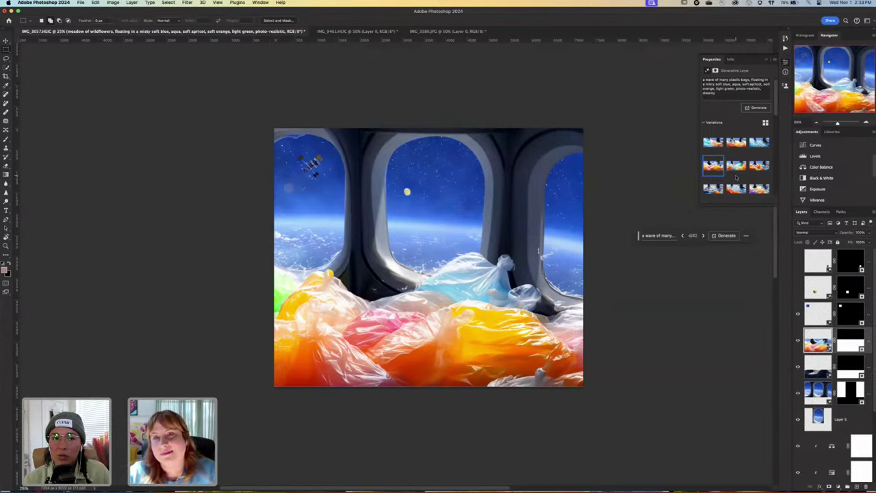
scroll(736, 177, "down", 2)
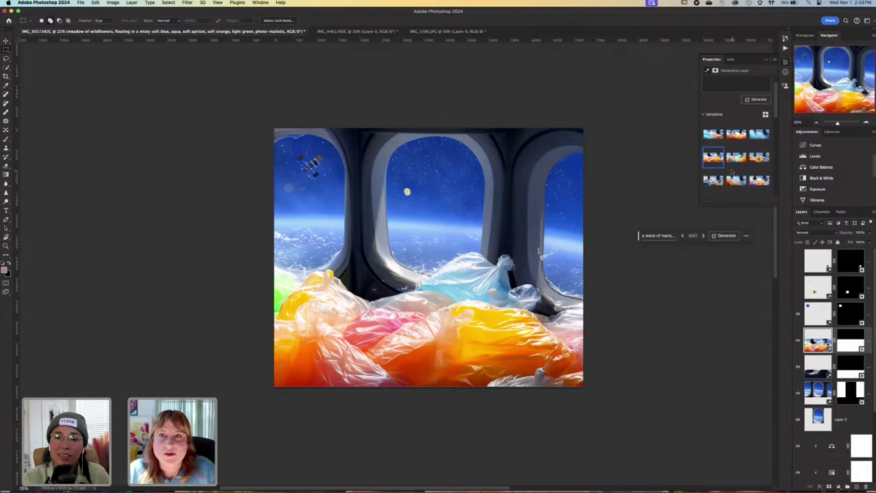
scroll(733, 161, "down", 2)
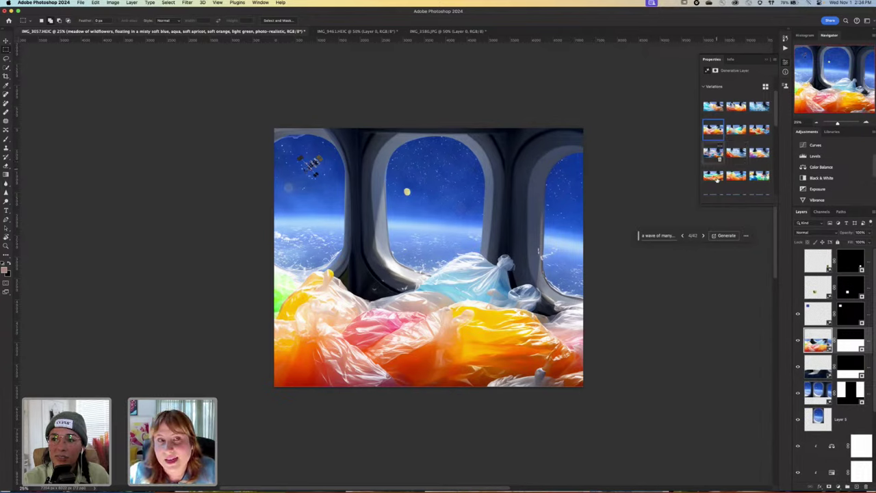
scroll(717, 183, "up", 3)
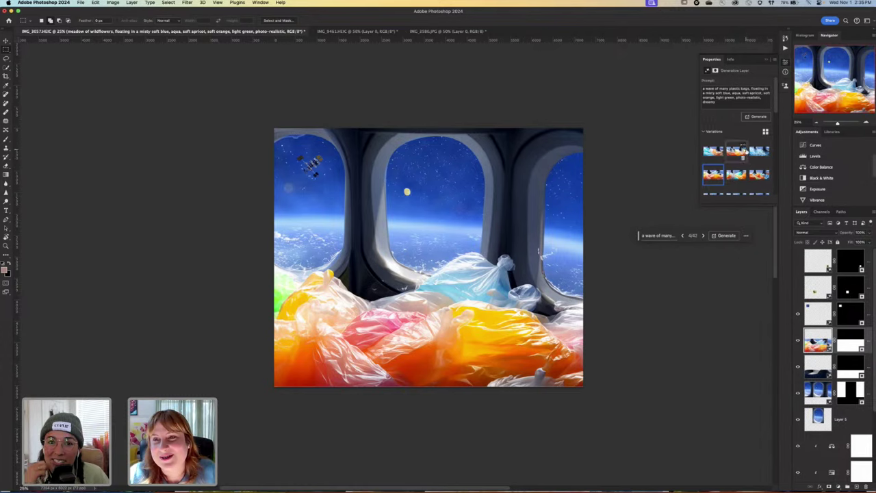
Replace the prompt with the 'a wave of fish…' description and regenerate the foreground.
triple_click(718, 102)
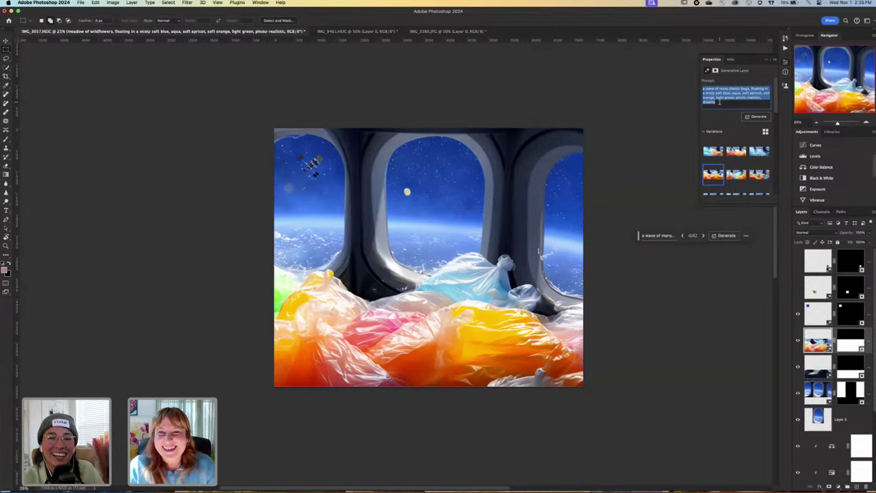
left_click(726, 102)
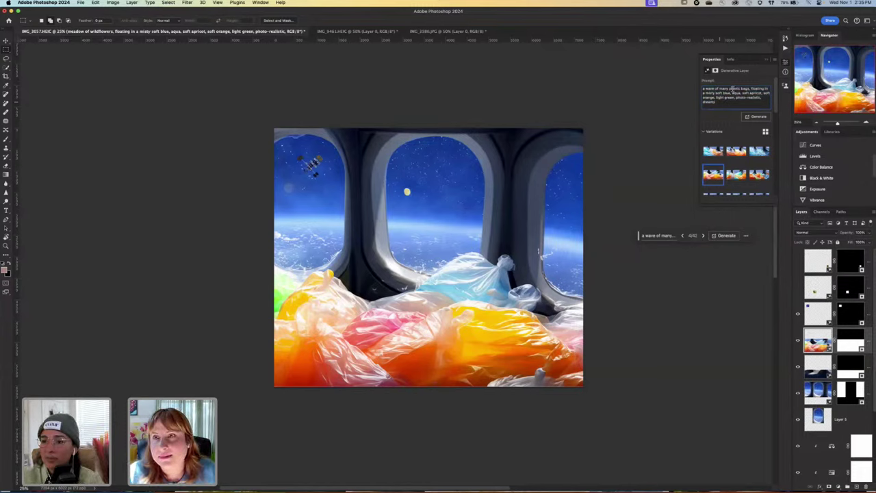
triple_click(734, 89)
type("a wave of fish, floating in a misty soft blue, aqua, soft apricot, soft orange, light green, photo-realistic, dreamy")
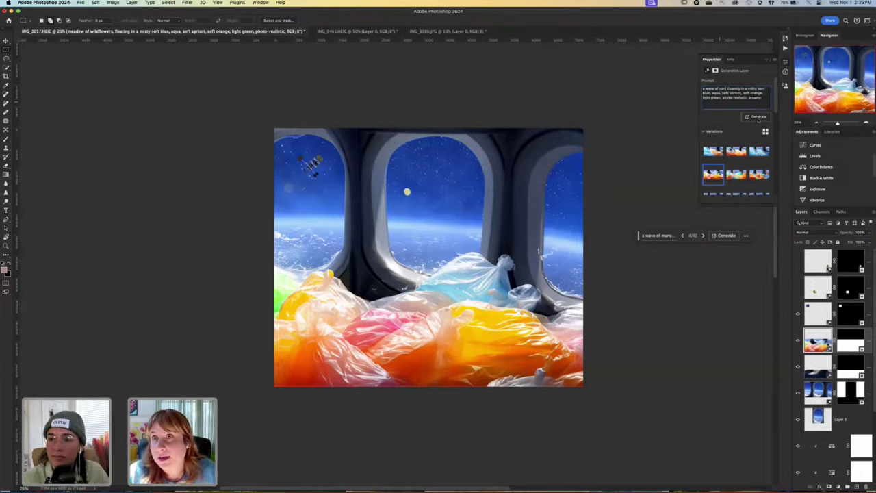
left_click(757, 117)
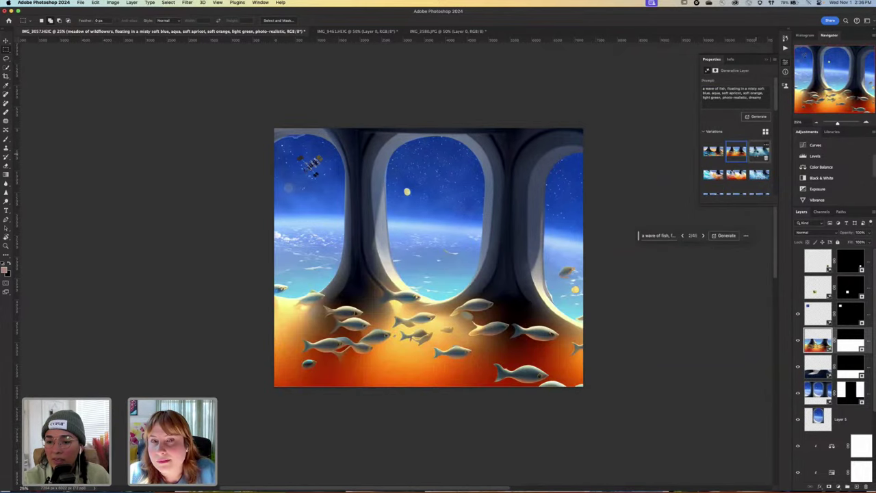
Generate several orange-fish batches and preview the variation with flat orange fish on pale water.
left_click(757, 156)
left_click(760, 117)
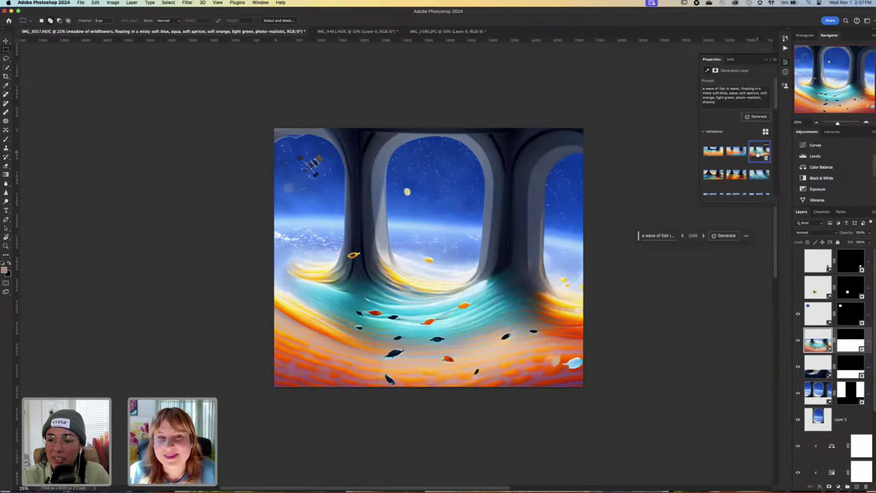
left_click(758, 117)
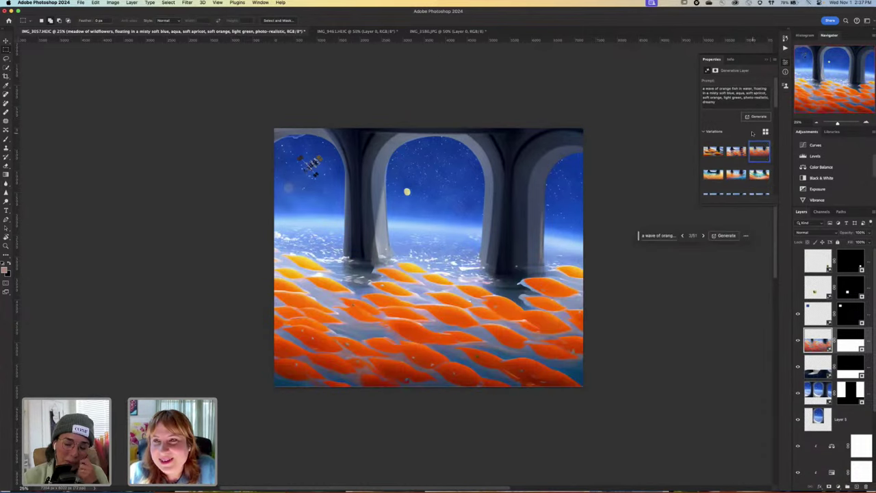
left_click(760, 117)
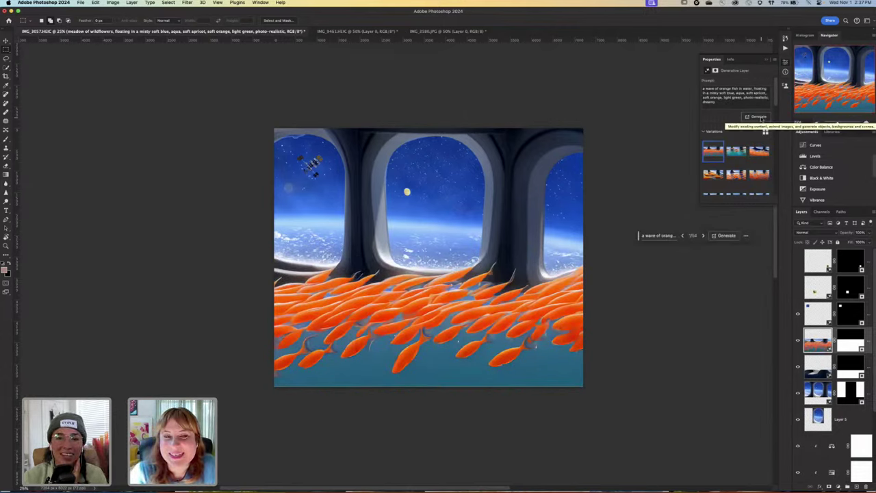
left_click(735, 152)
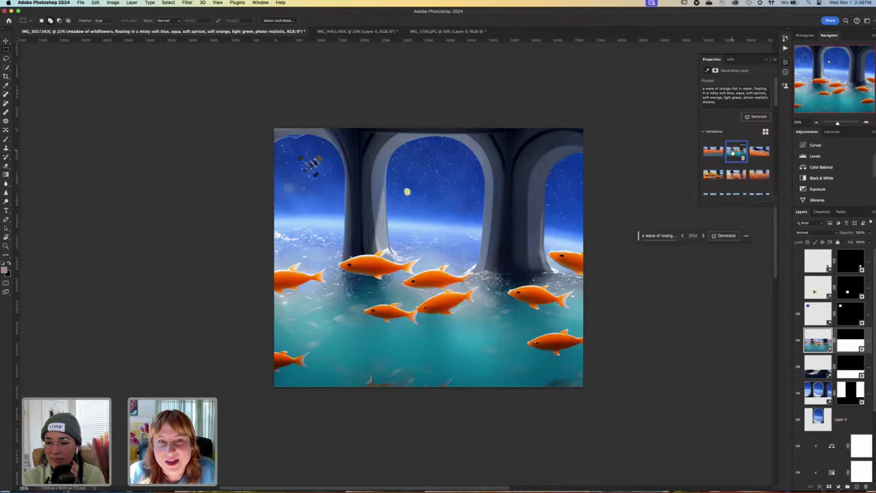
left_click(757, 117)
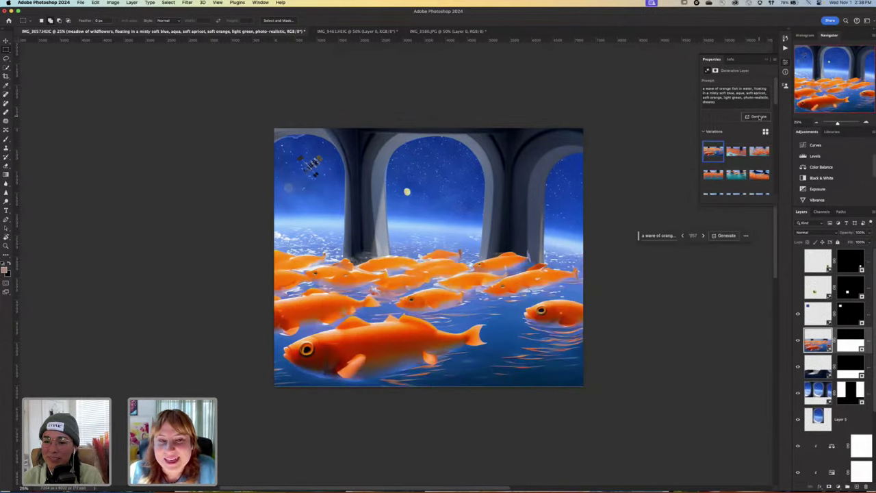
left_click(736, 154)
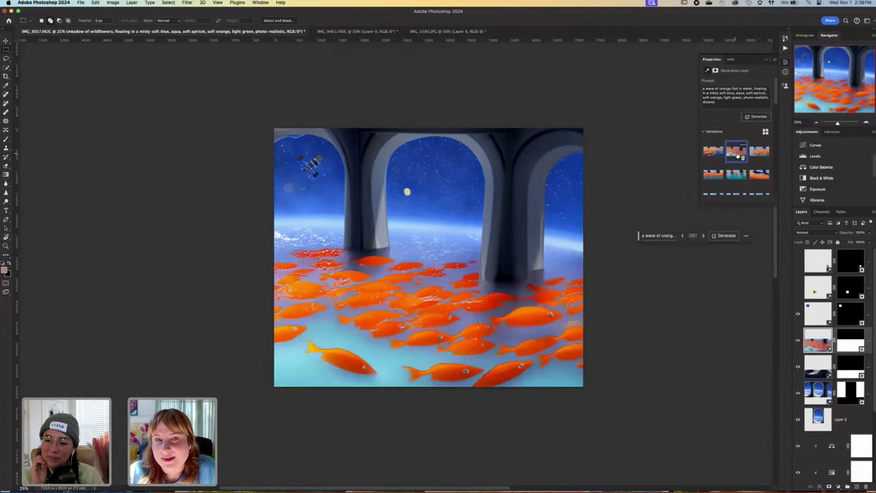
left_click(755, 154)
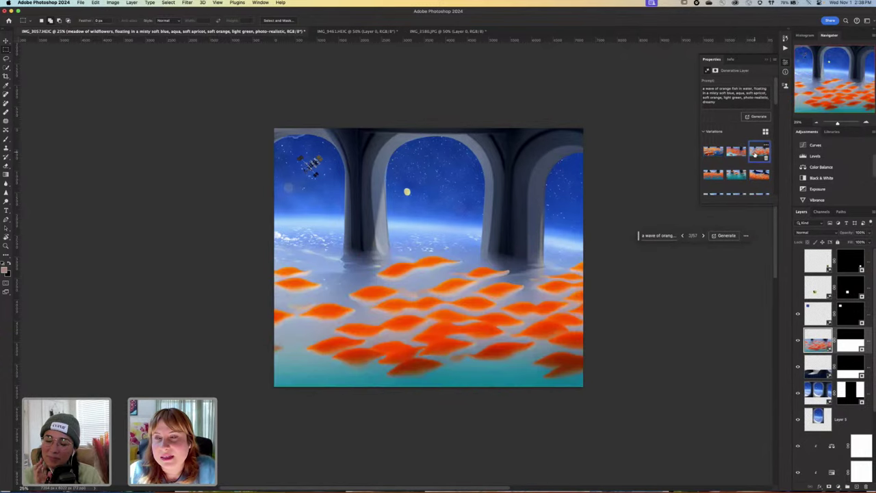
Remove 'orange' so the prompt reads 'a wave of fish in water', then regenerate.
double_click(724, 88)
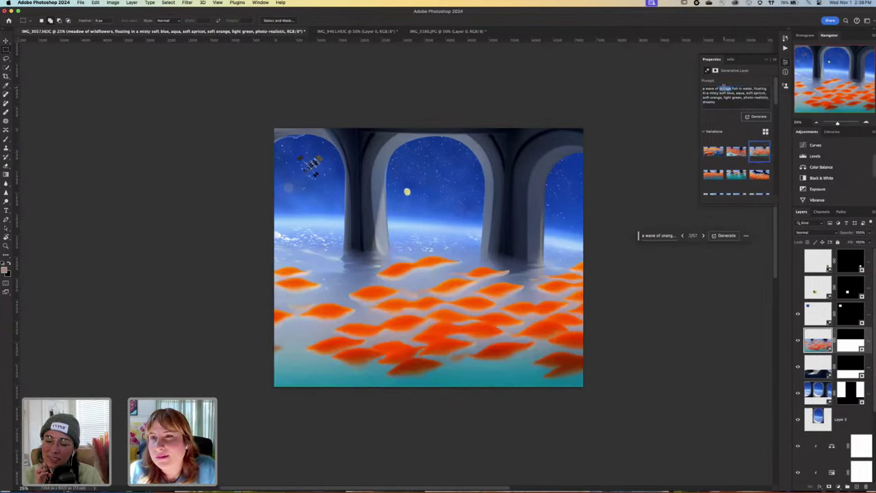
key("BackSpace")
key("super+a")
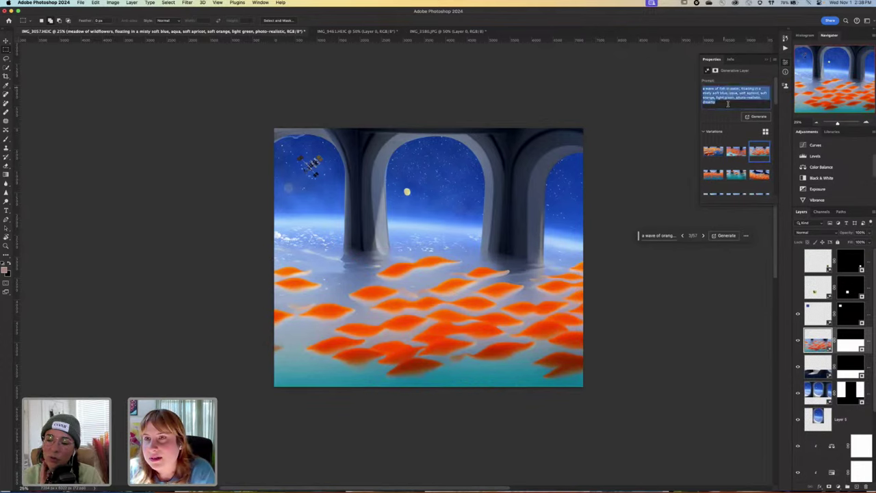
left_click(728, 104)
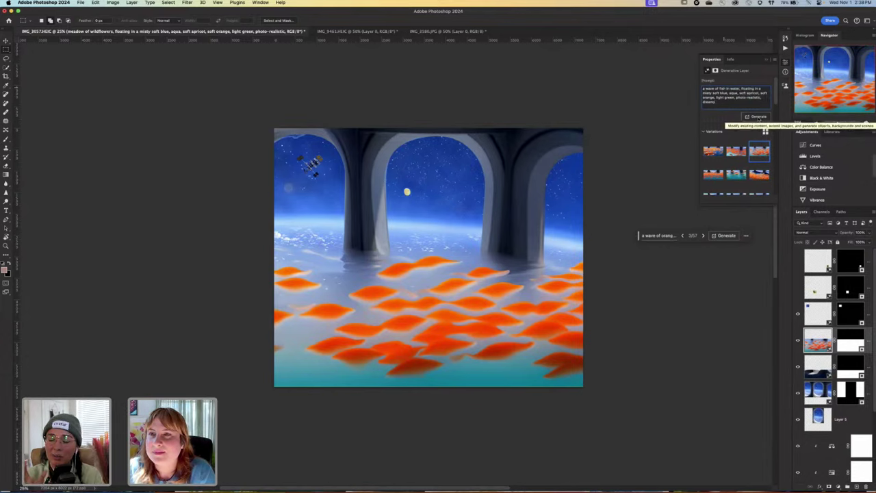
left_click(758, 117)
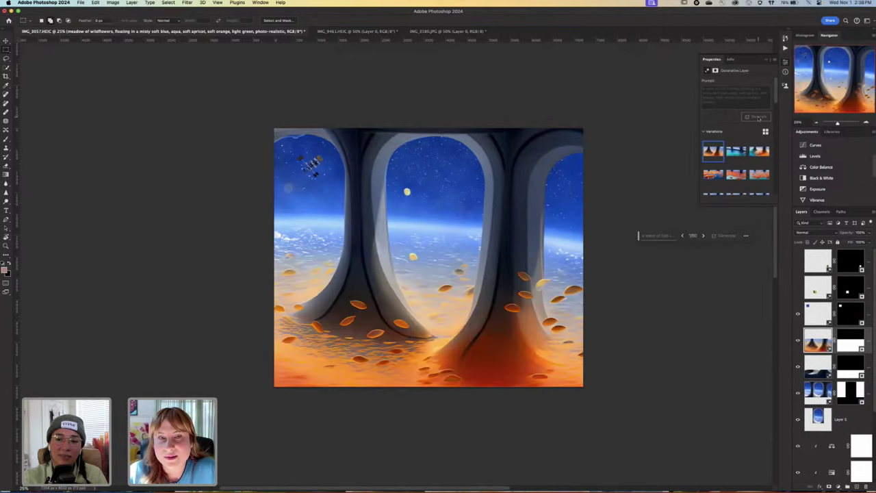
Compare the new fish-in-water variations, switching between the orange-fish and turquoise-orange water ones.
left_click(734, 154)
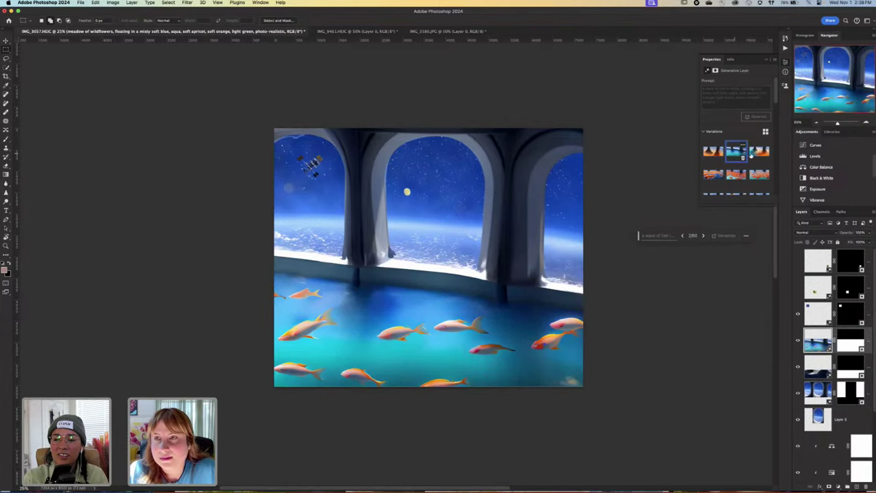
left_click(751, 155)
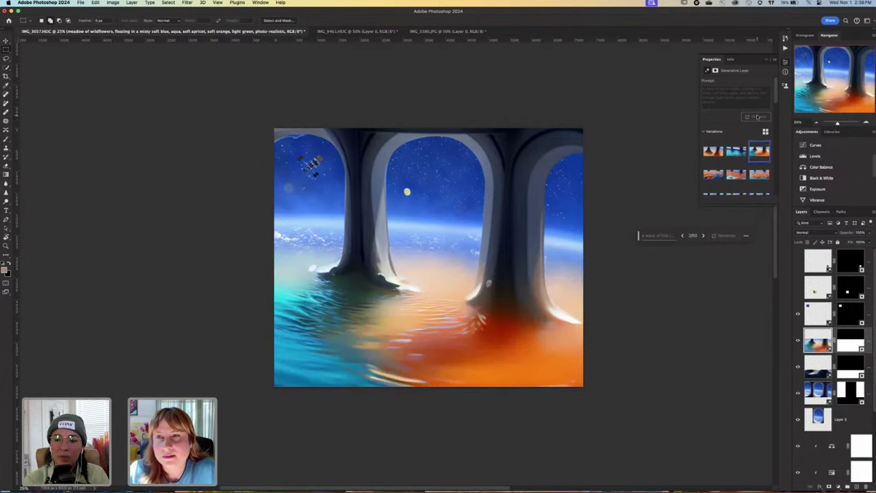
left_click(709, 157)
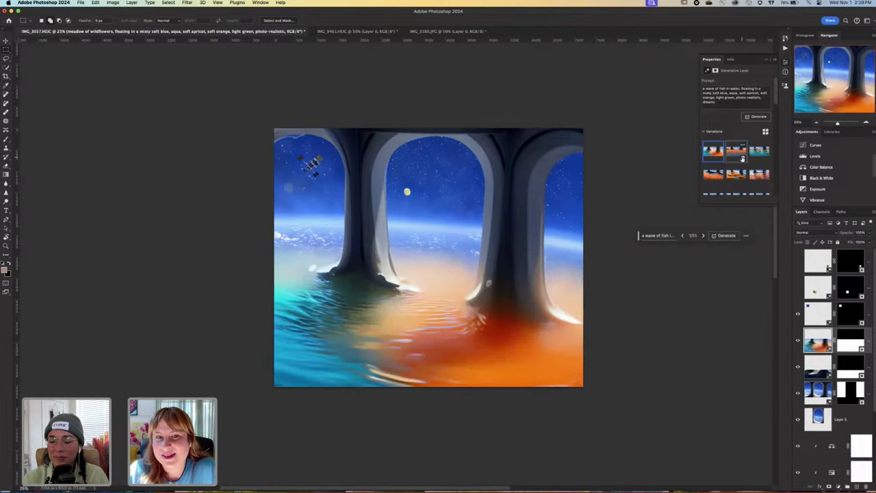
left_click(742, 157)
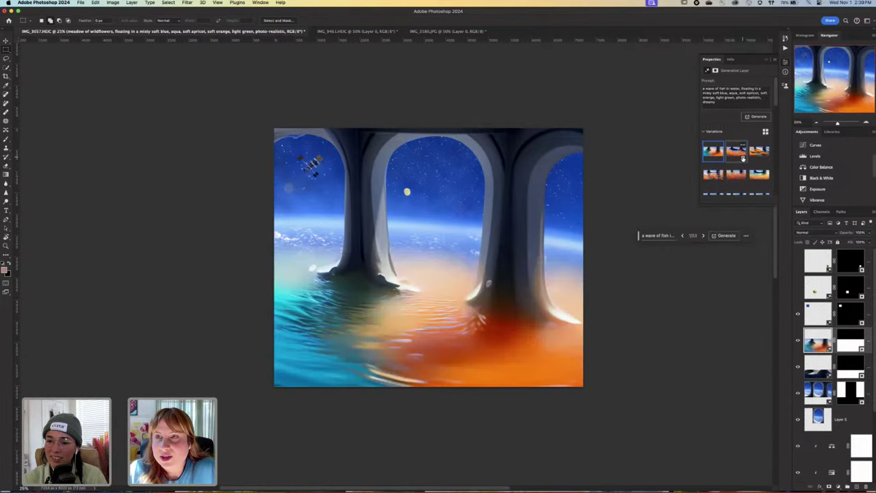
left_click(737, 156)
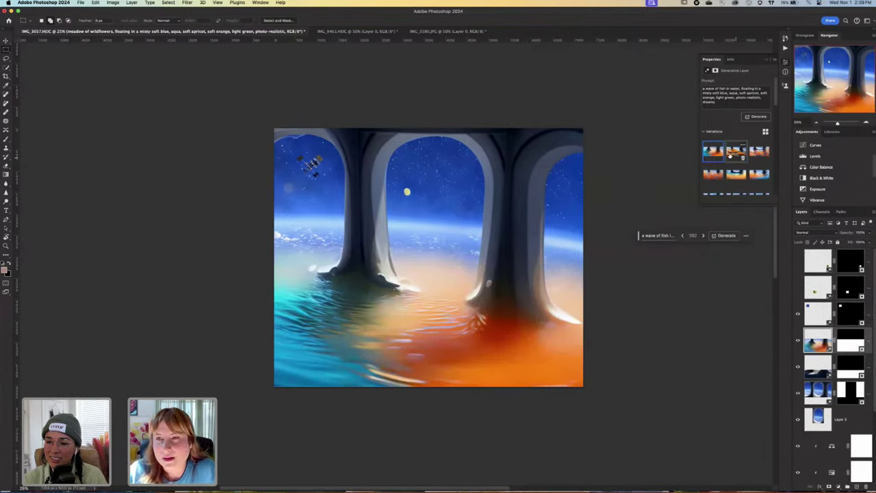
left_click(742, 157)
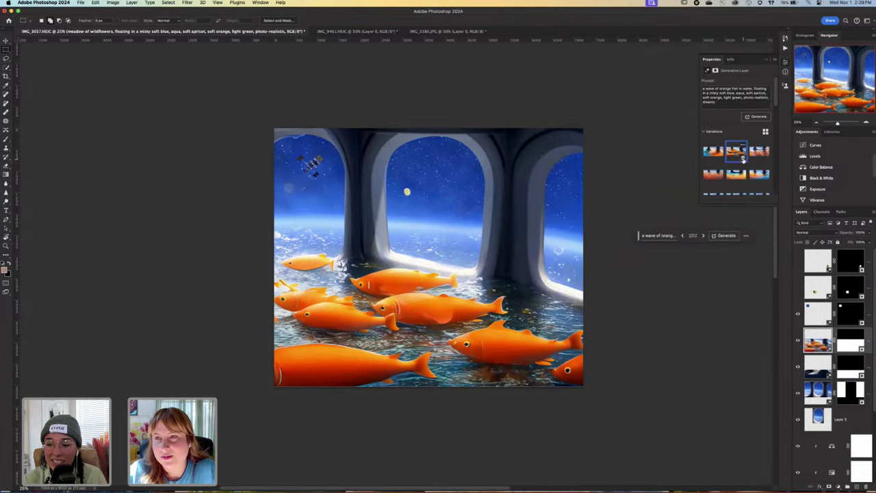
left_click(712, 151)
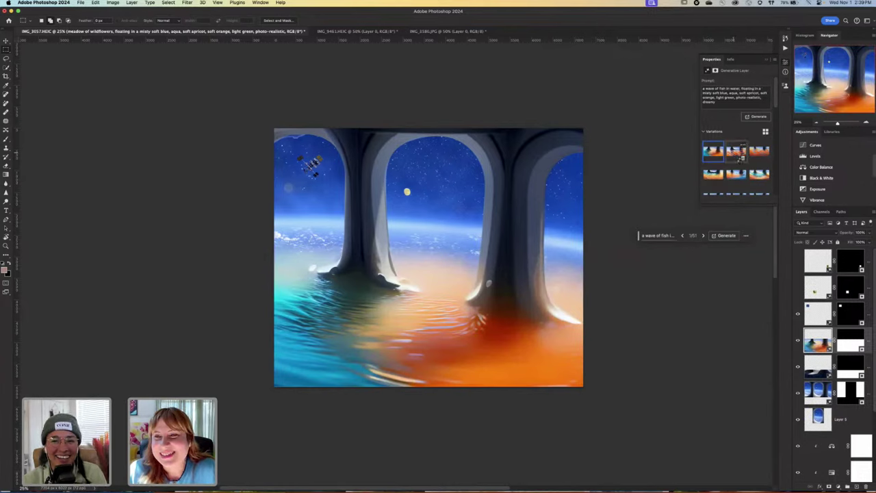
left_click(741, 158)
Revert to the turquoise-and-orange water variation and delete the unwanted orange-fish variation.
key("super+z")
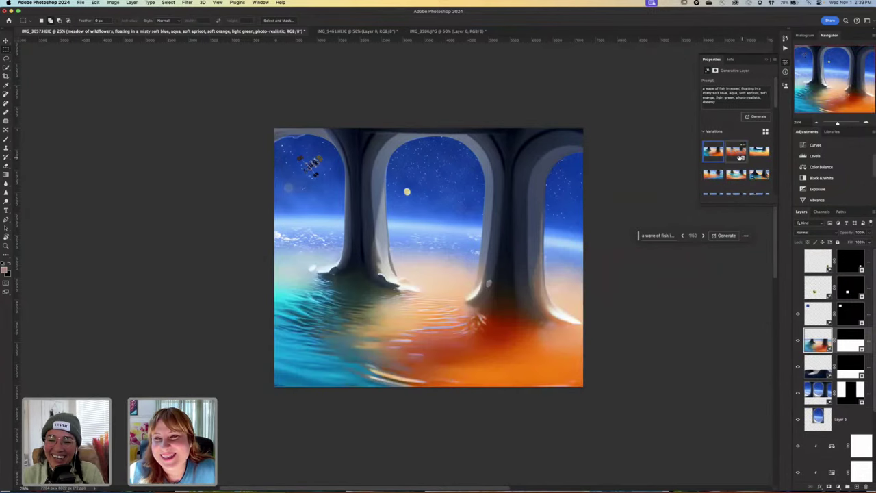
left_click(743, 159)
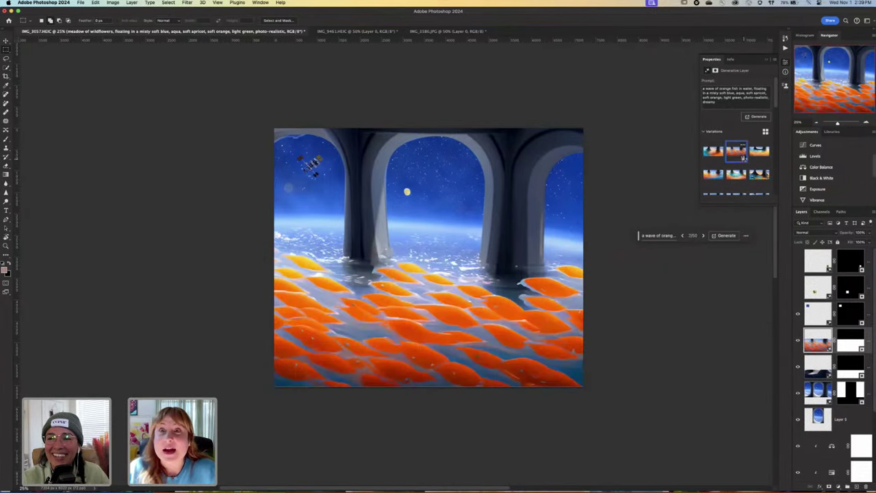
key("super+z")
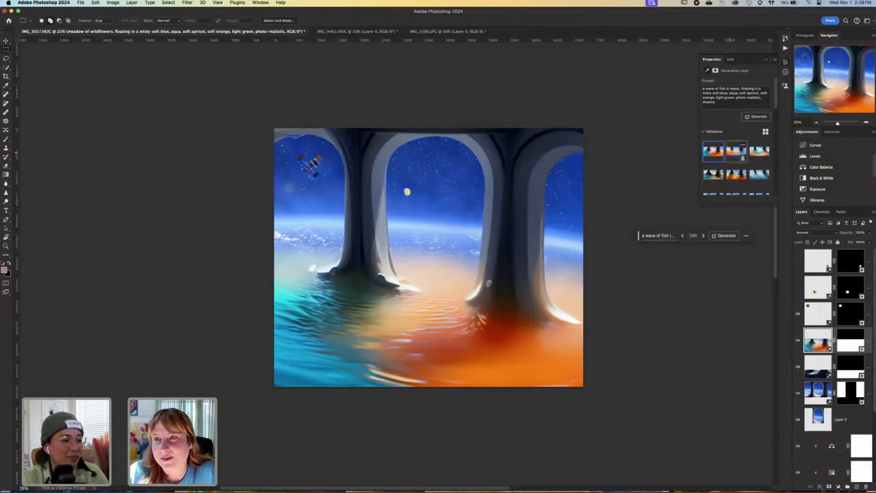
left_click(736, 152)
key("Delete")
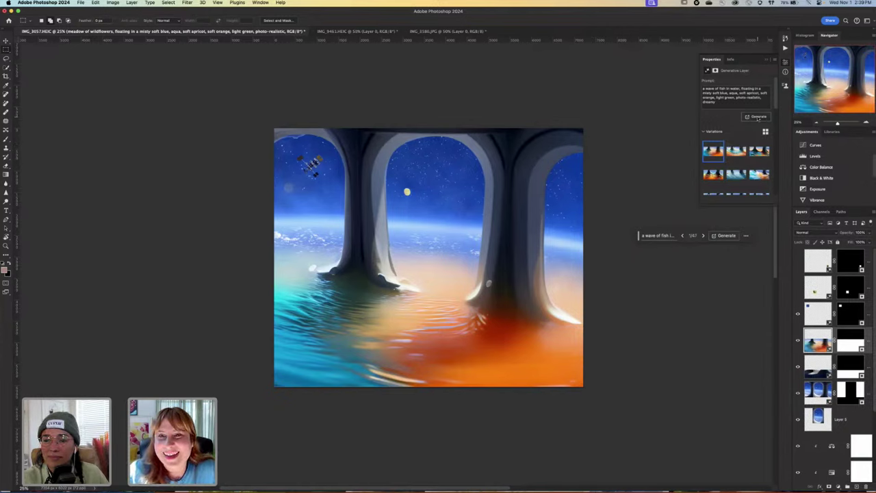
Regenerate from the fish-wave prompt and preview the second, orange-and-white rippled water variation.
left_click(756, 117)
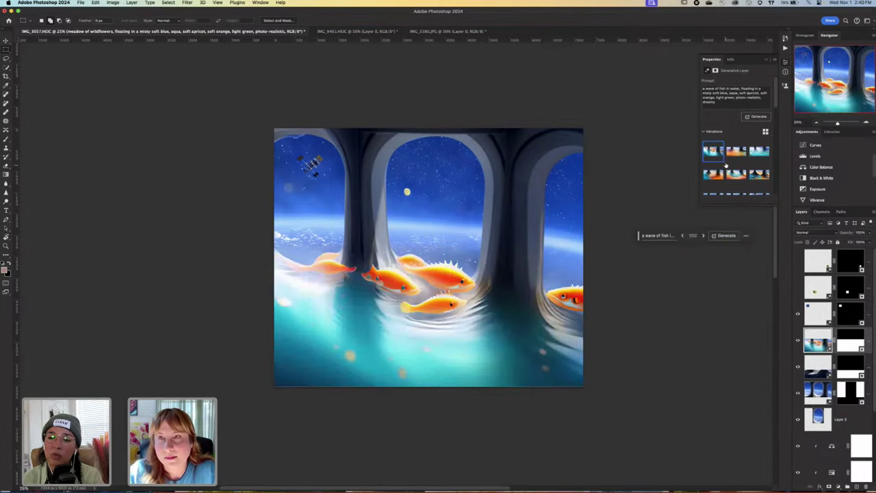
left_click(736, 151)
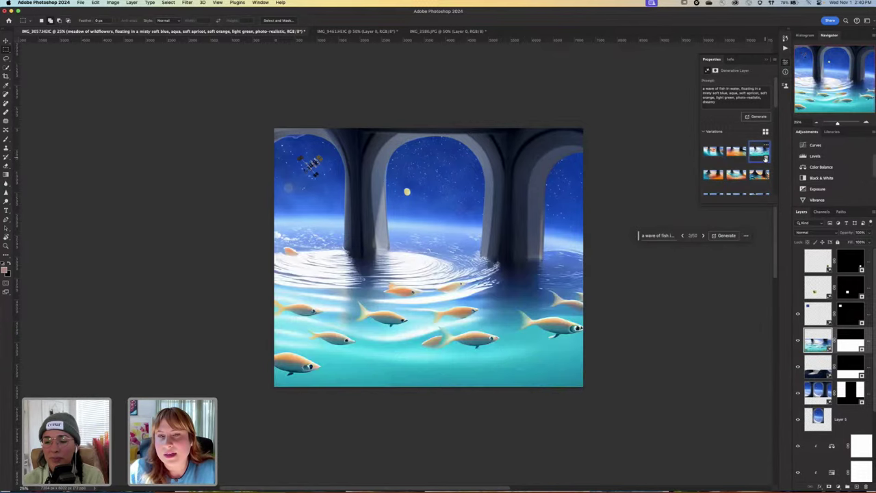
Replace the prompt's opening 'a wave of fish in water' with 'waves, fish,'.
triple_click(723, 105)
left_click(723, 105)
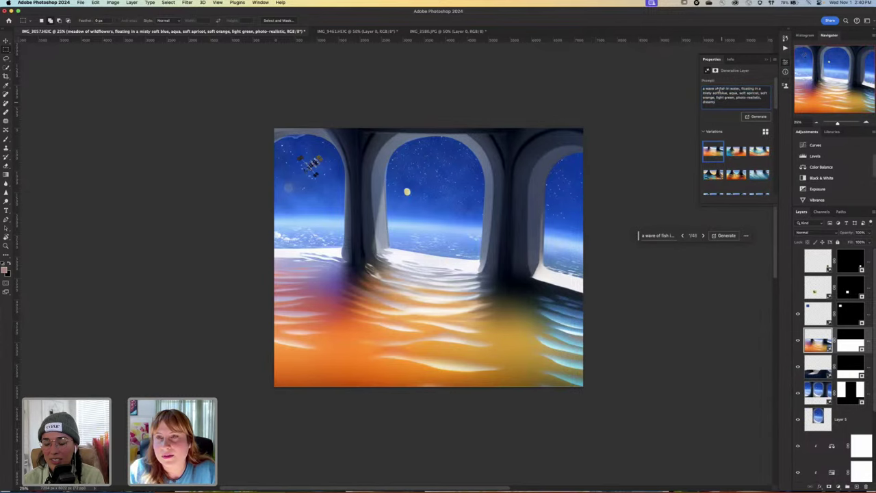
triple_click(713, 90)
left_click(729, 101)
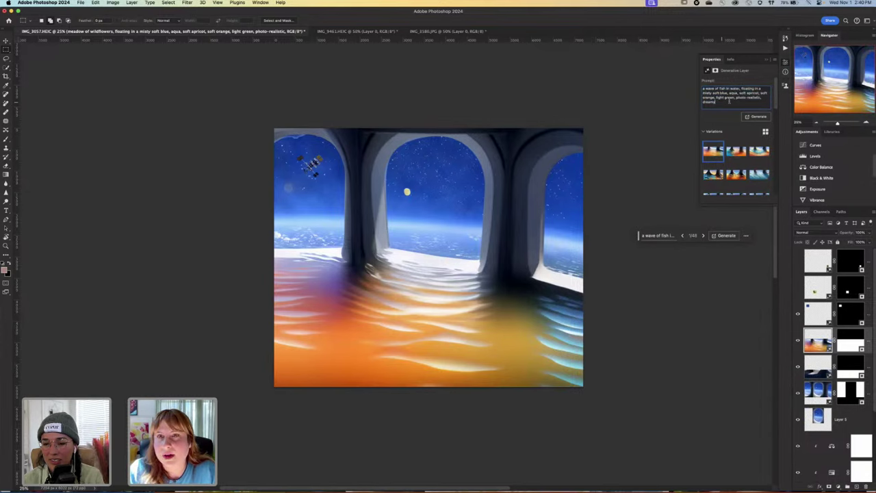
triple_click(714, 89)
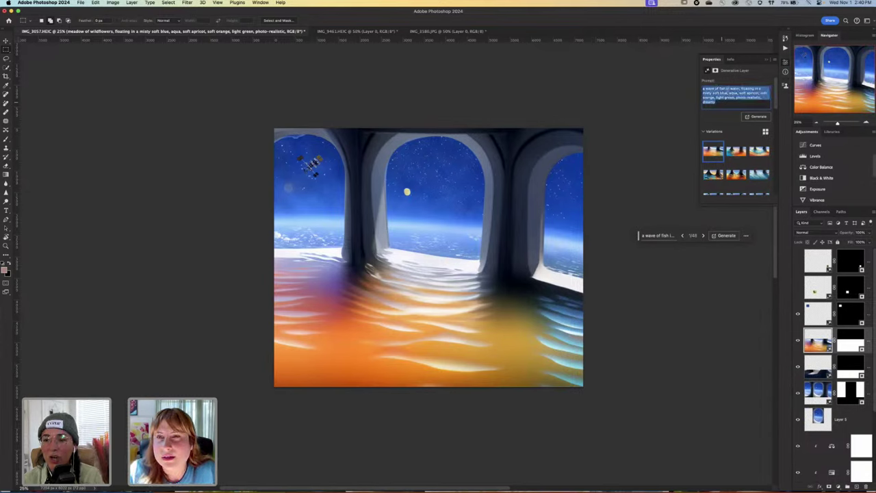
left_click(730, 87)
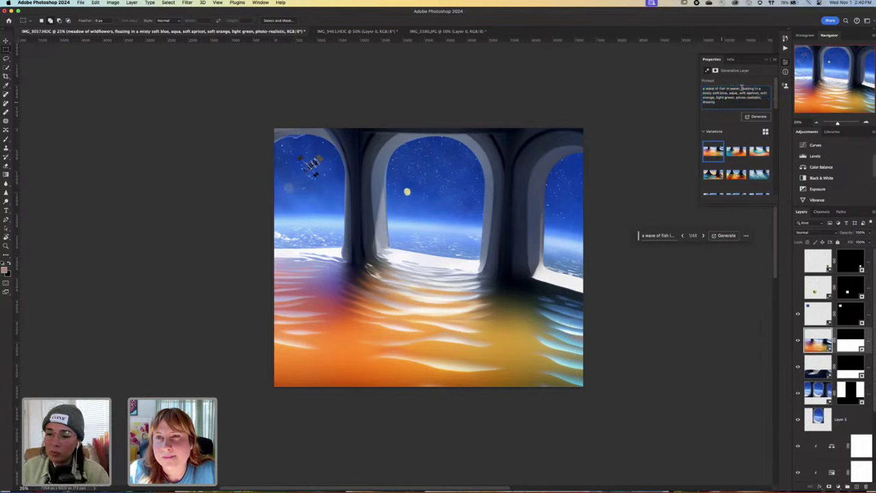
left_click_drag(739, 88, 702, 87)
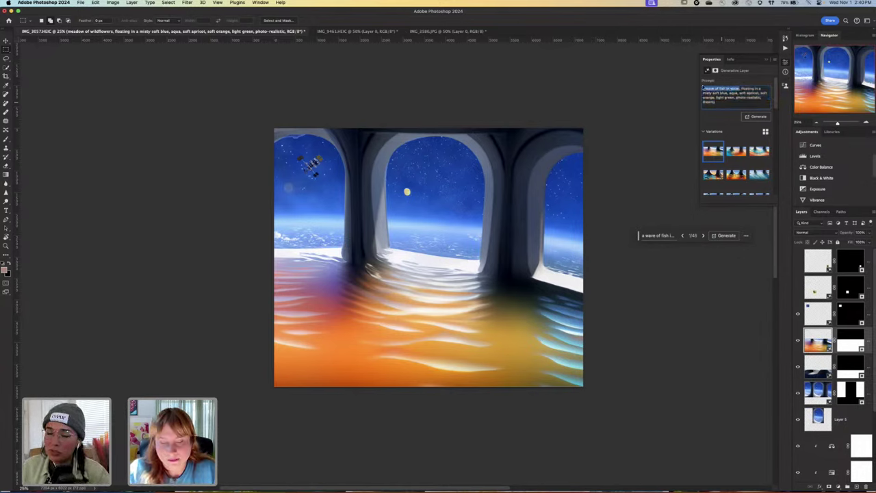
type("waves,")
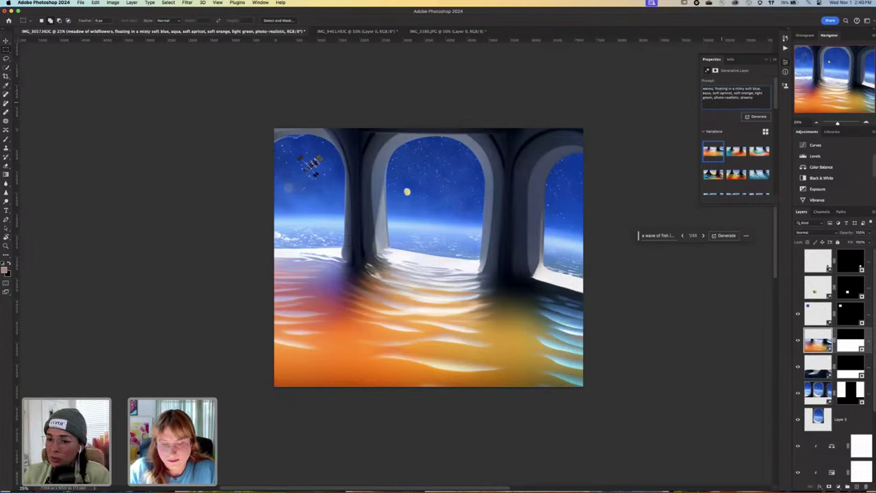
type(" fish,")
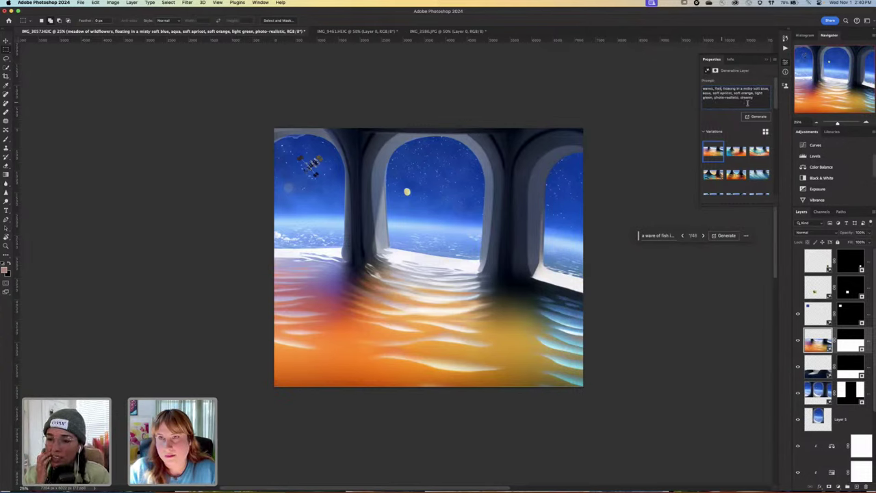
Delete 'floating in a' from the prompt and generate new variations.
double_click(728, 88)
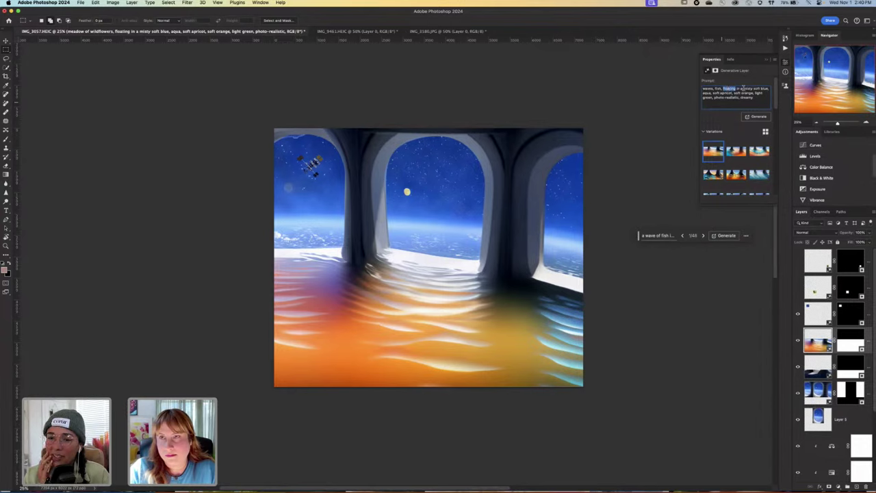
left_click_drag(743, 88, 721, 88)
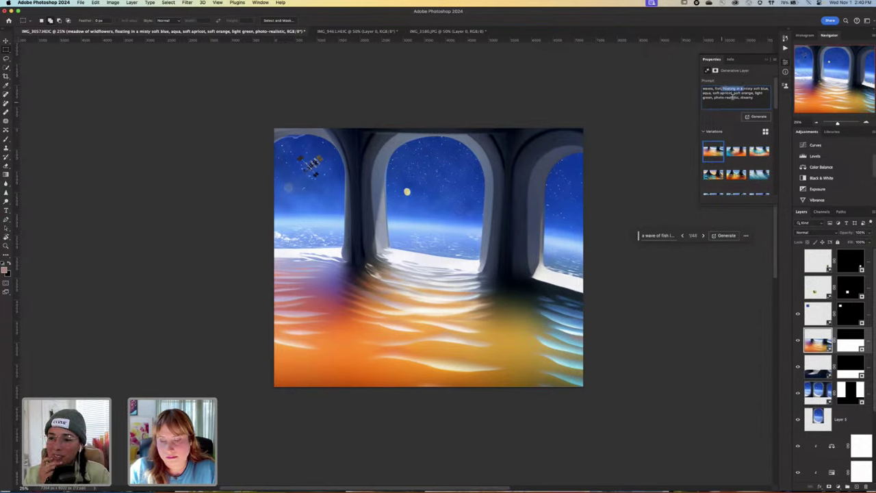
key("BackSpace")
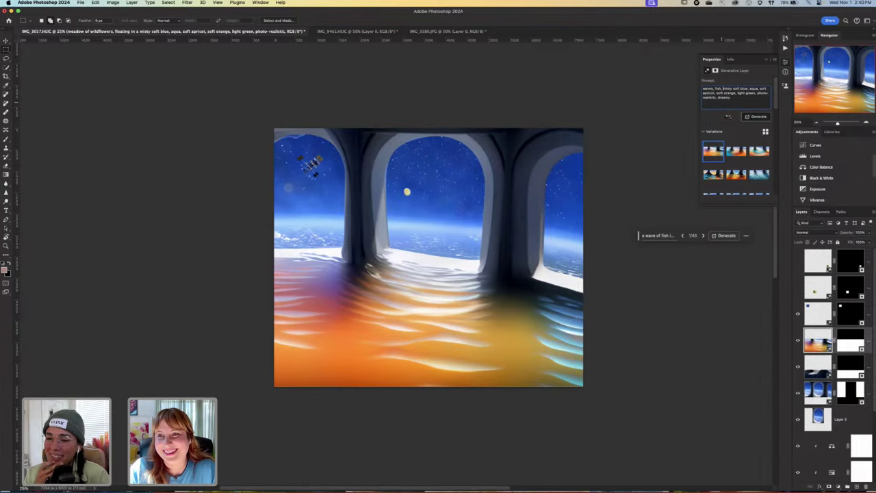
key("Return")
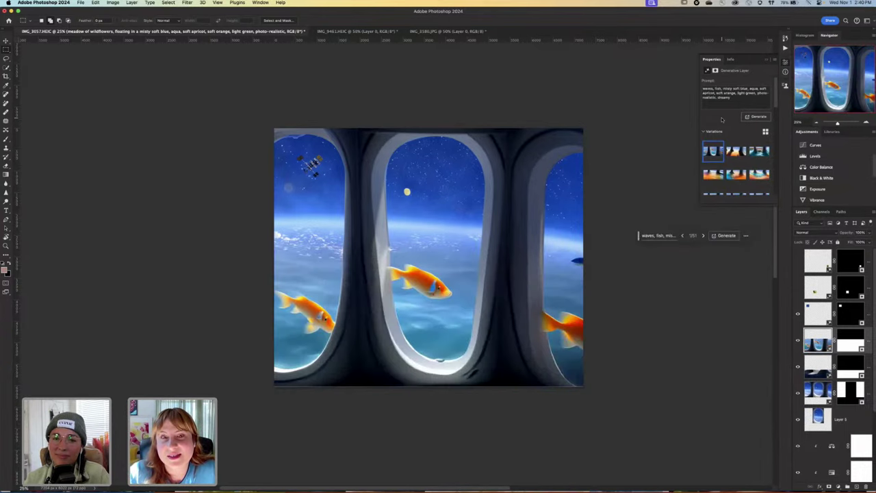
Preview the orange-floor and icy-waves variations, regenerate, and pick the one with fish beyond the windows.
left_click(735, 154)
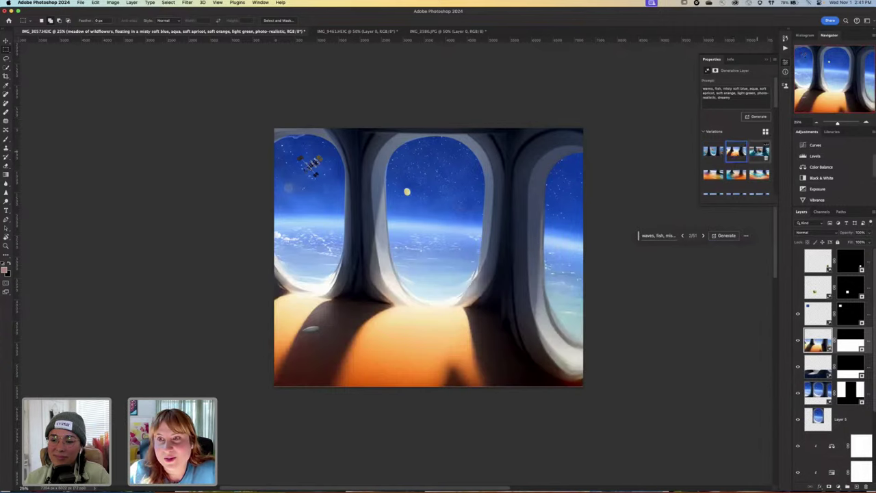
left_click(759, 153)
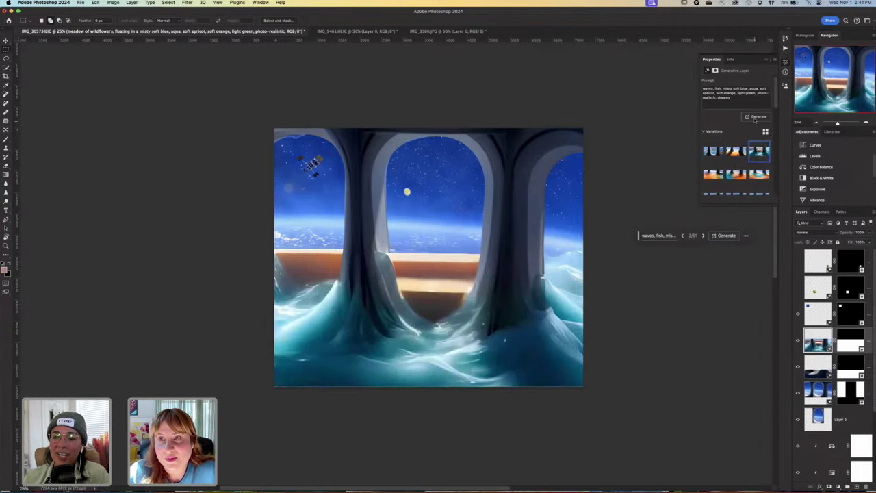
left_click(756, 117)
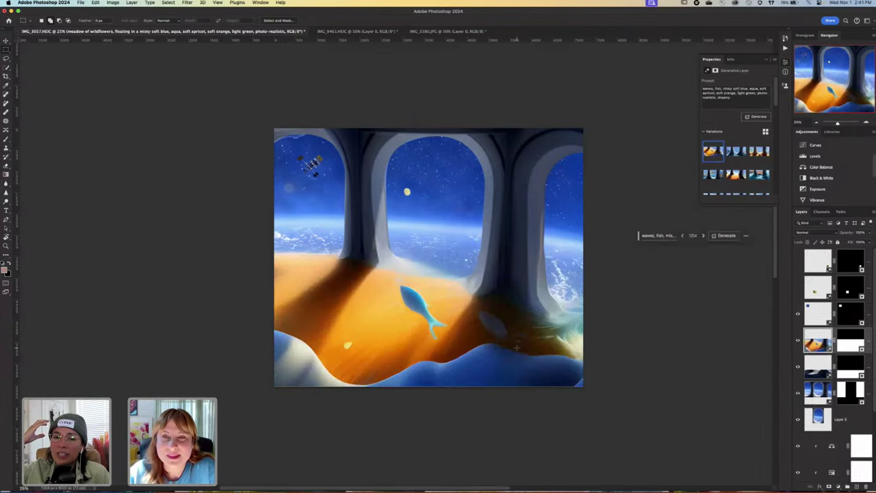
left_click(759, 150)
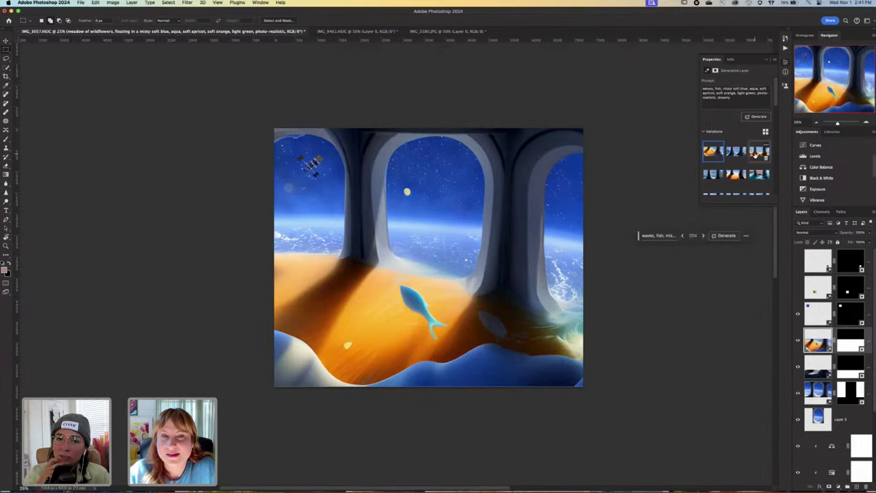
Remove 'fish' from the prompt, regenerate, and pick the third variation with teal waves and orange glow.
double_click(717, 89)
key("BackSpace")
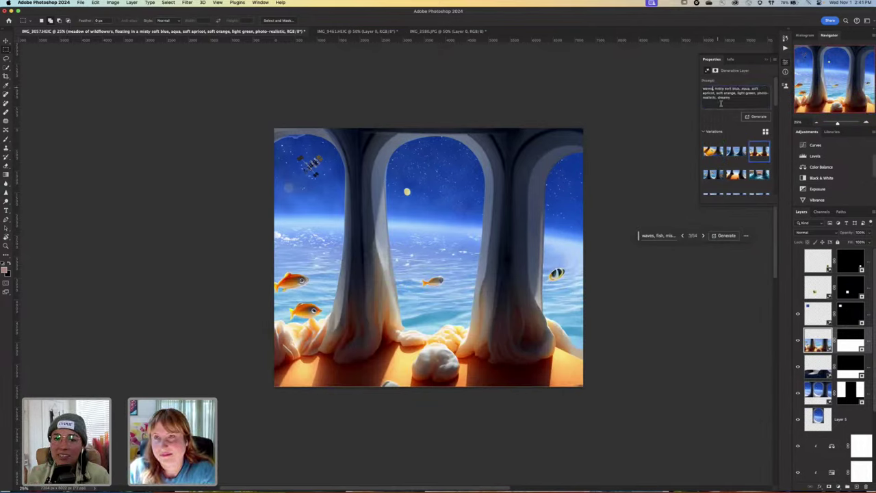
left_click(756, 116)
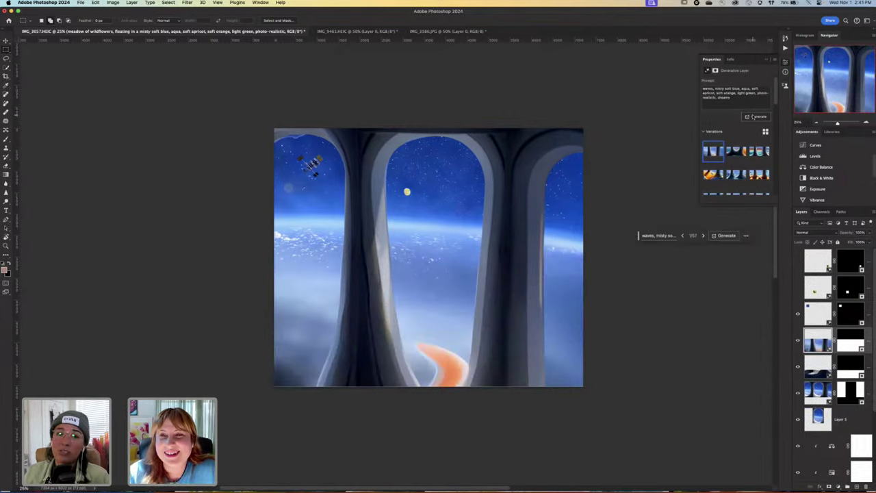
left_click(757, 153)
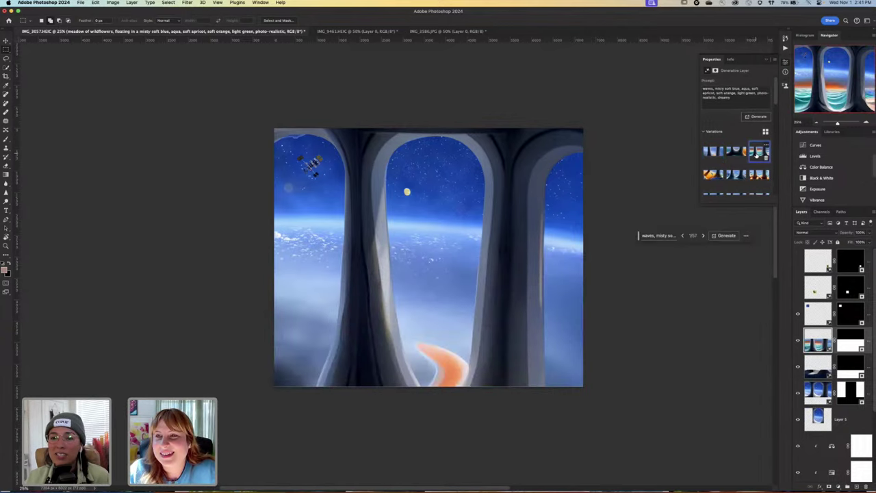
left_click(713, 90)
left_click(713, 90)
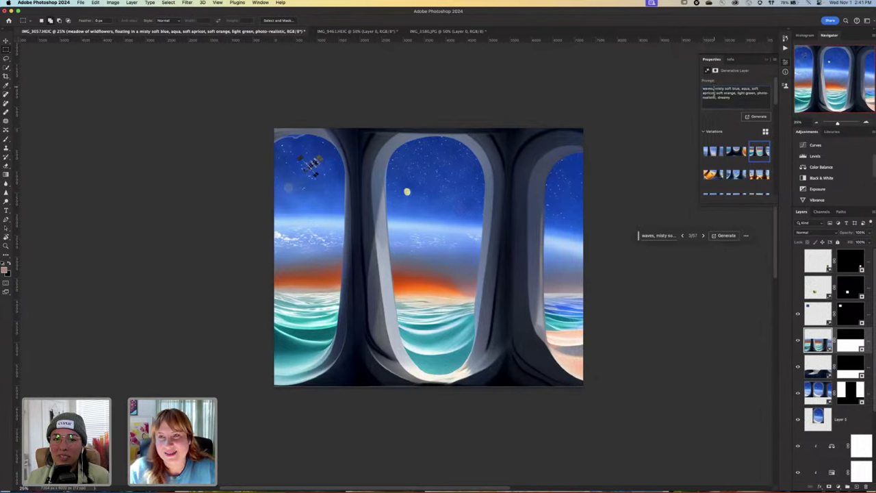
Insert 'ice, floating in a' after 'waves,' in the prompt and regenerate the foreground.
double_click(717, 89)
type("calming")
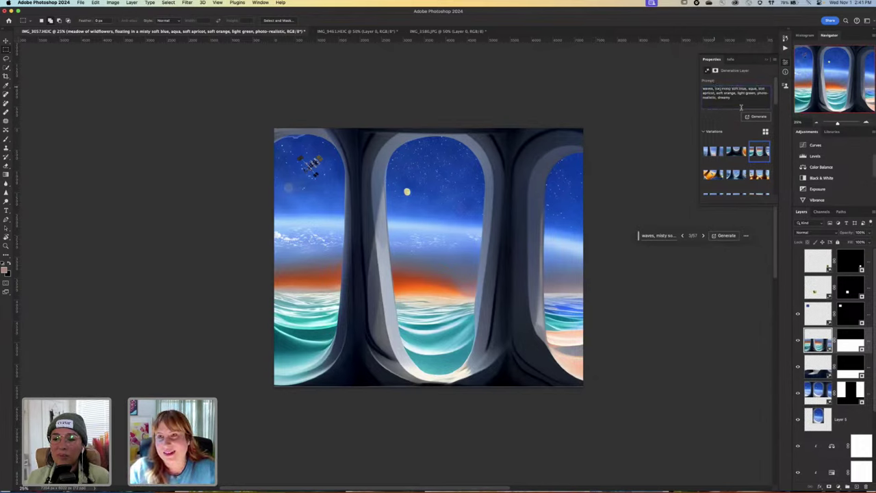
type(", flo")
type("ating")
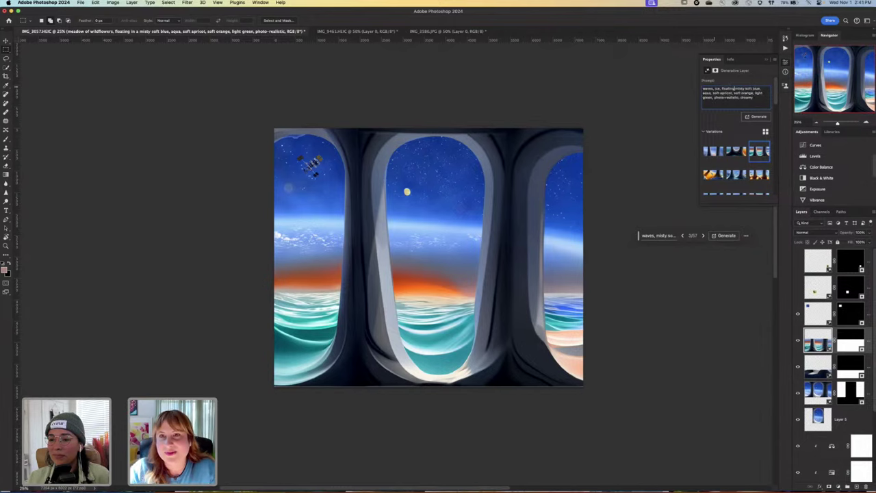
type(",")
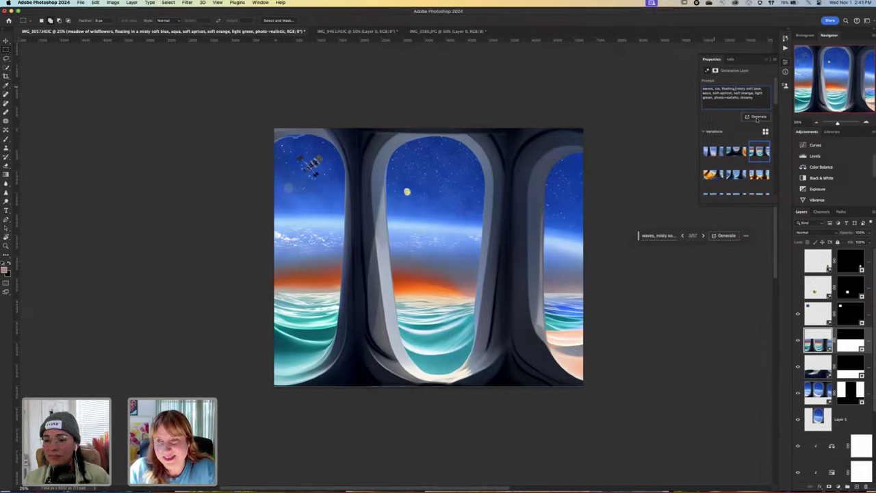
key("BackSpace")
type("in a")
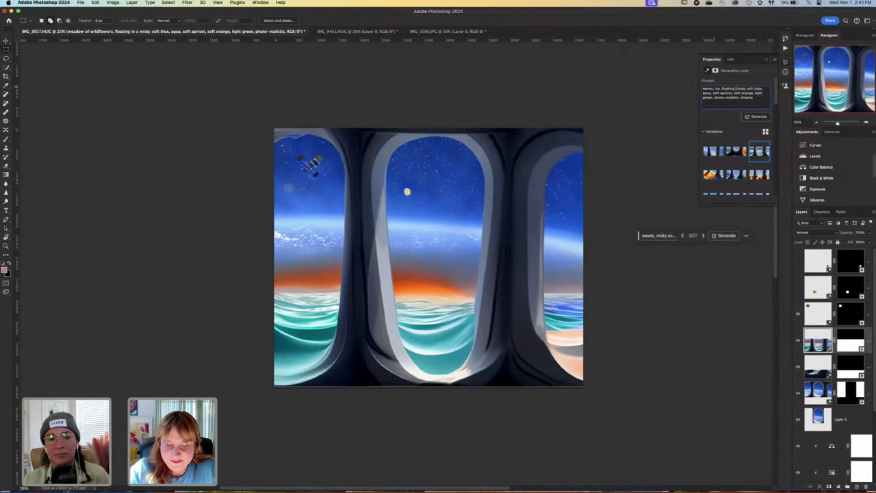
left_click(763, 117)
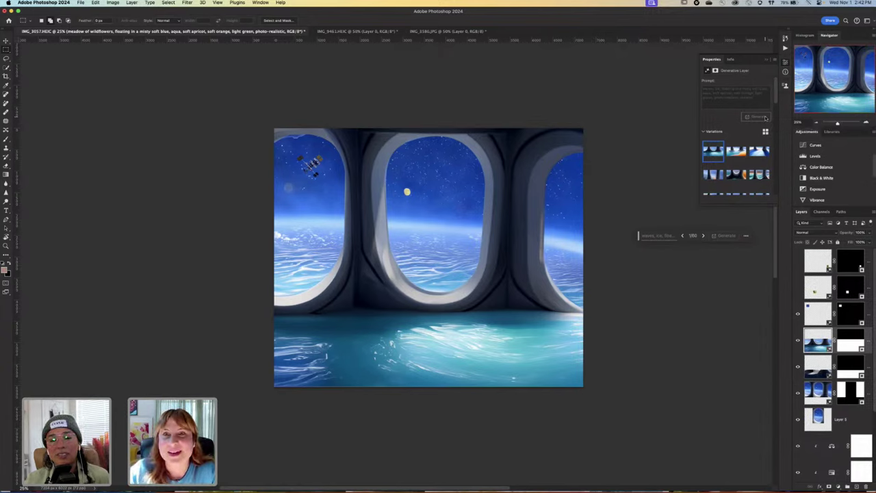
Compare the generated variations and settle on the third, with a snowy blue floor and orange streak.
mouse_move(714, 158)
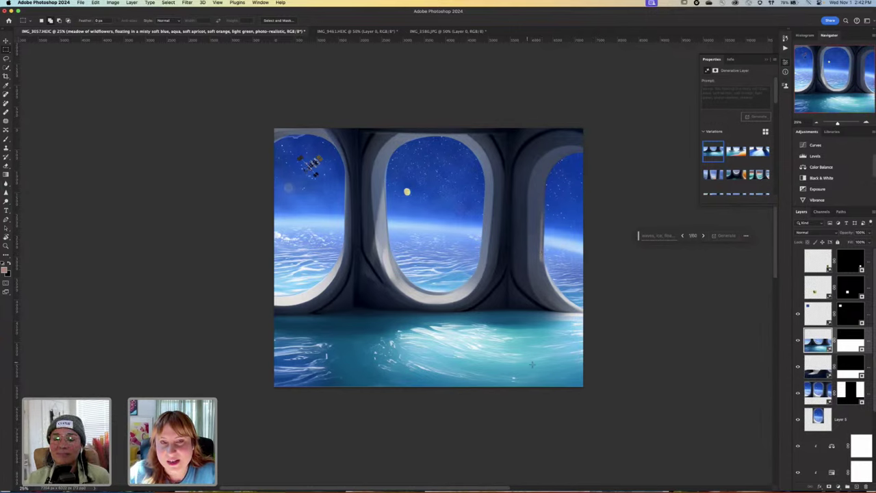
left_click(736, 151)
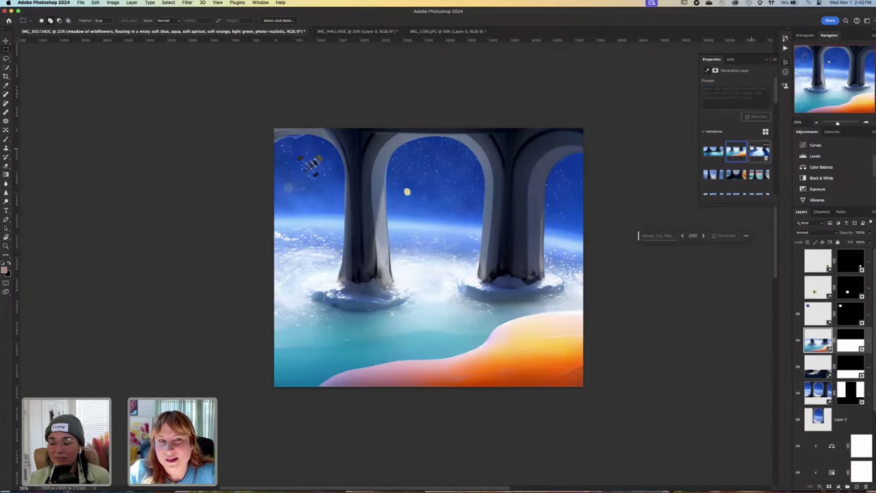
left_click(757, 151)
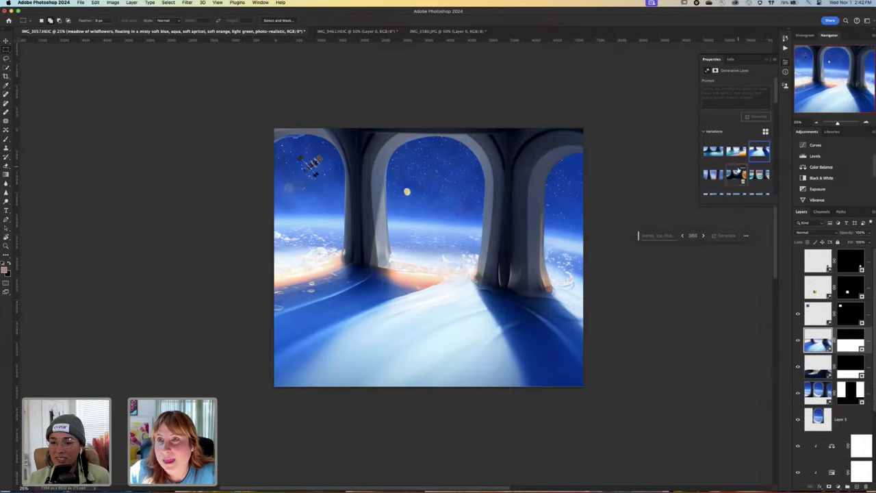
left_click(739, 176)
left_click(742, 181)
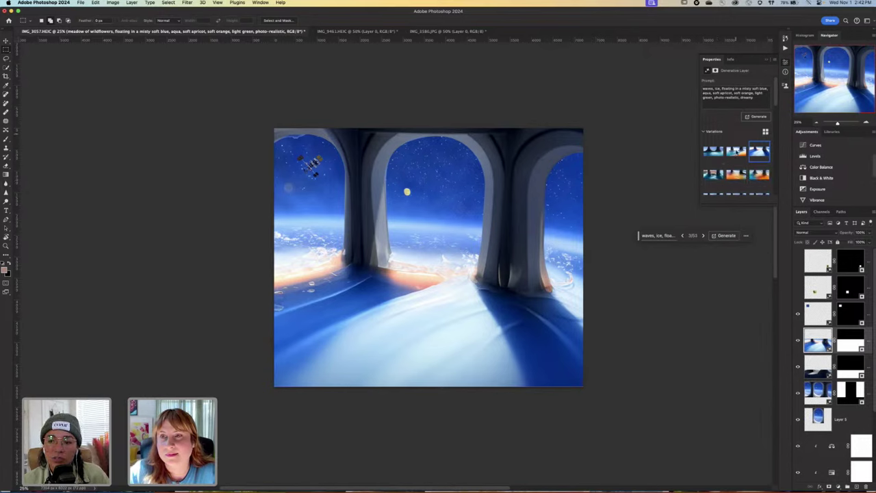
Regenerate from the full prompt and preview the second and third new variations.
triple_click(756, 96)
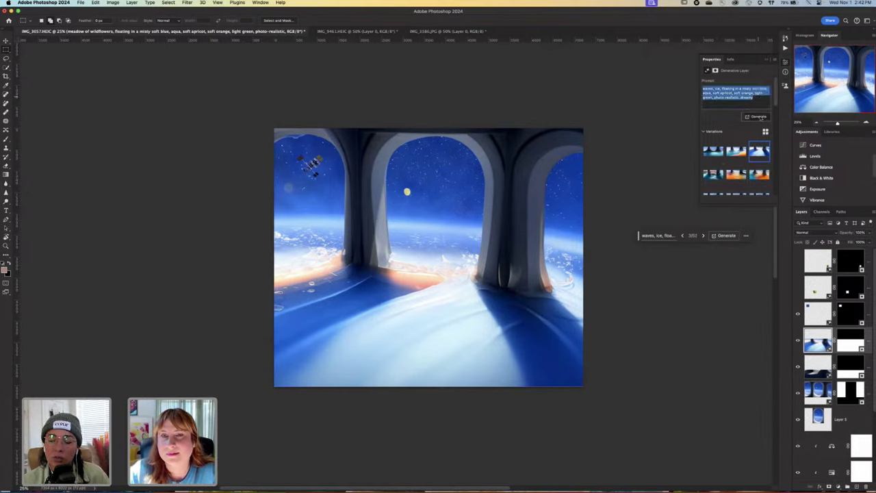
left_click(758, 117)
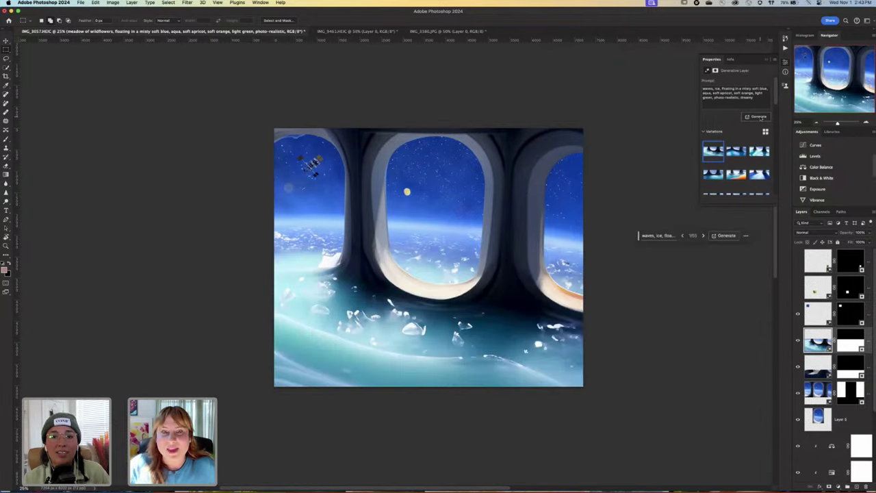
mouse_move(753, 148)
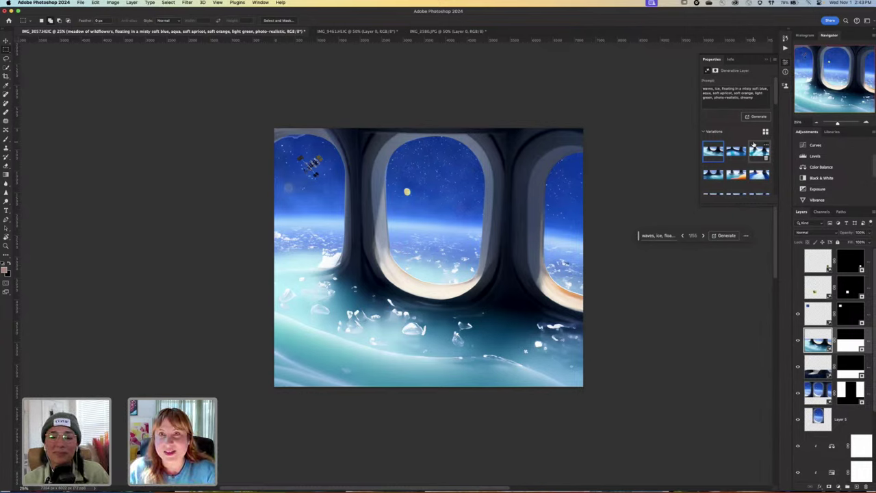
left_click(733, 152)
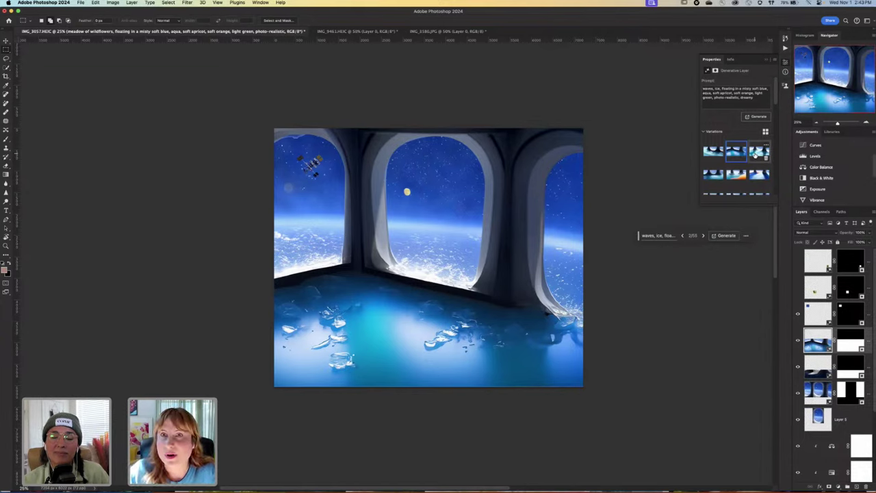
left_click(755, 155)
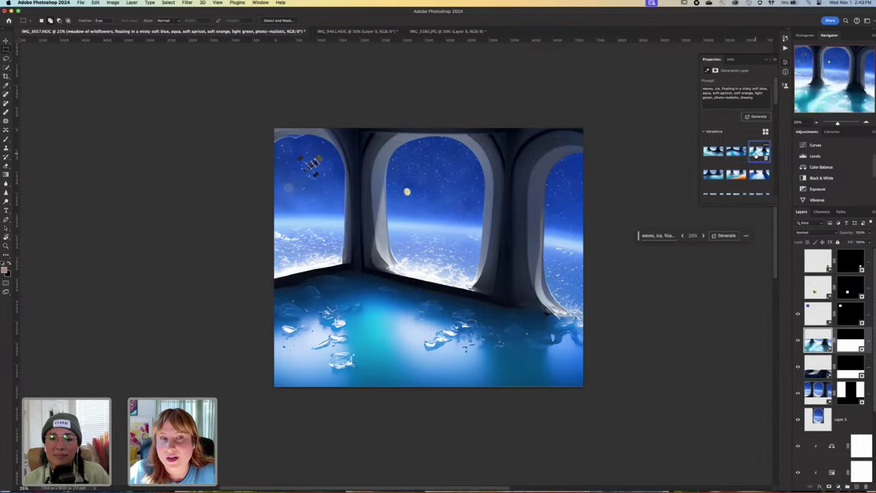
Compare the oval-window and orange-shore variations, then delete the first variation.
left_click(714, 176)
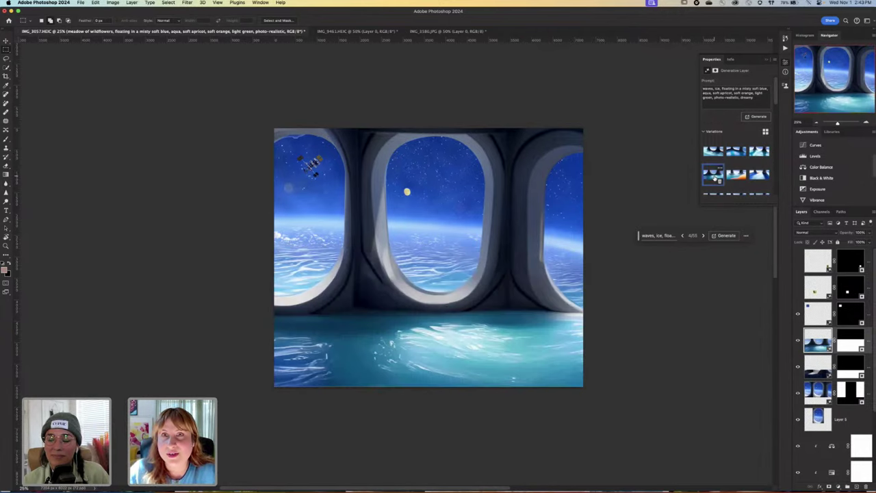
left_click(733, 176)
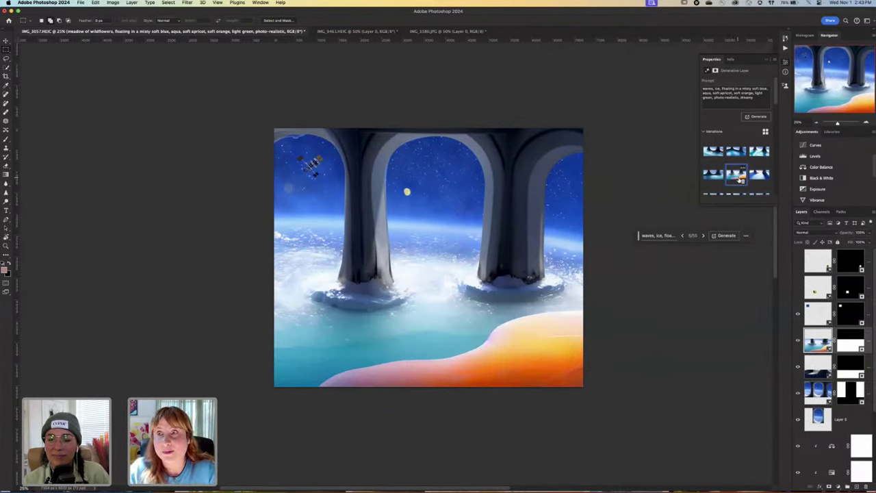
left_click(711, 154)
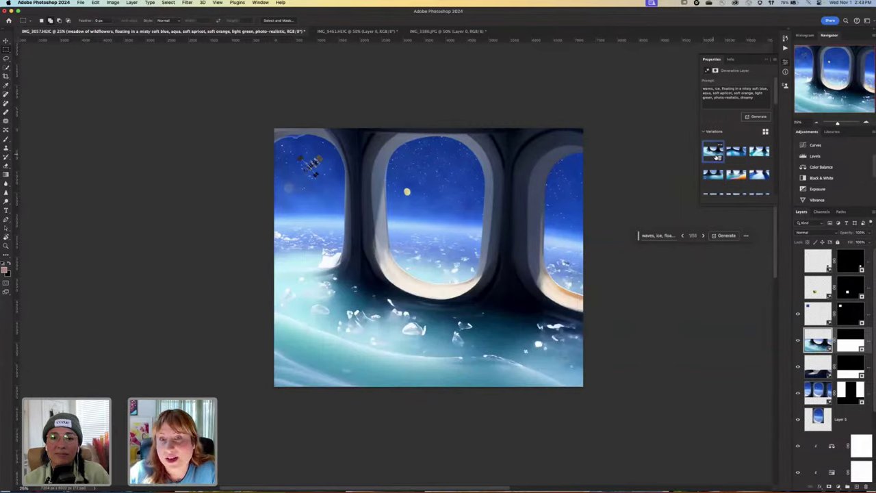
left_click(718, 159)
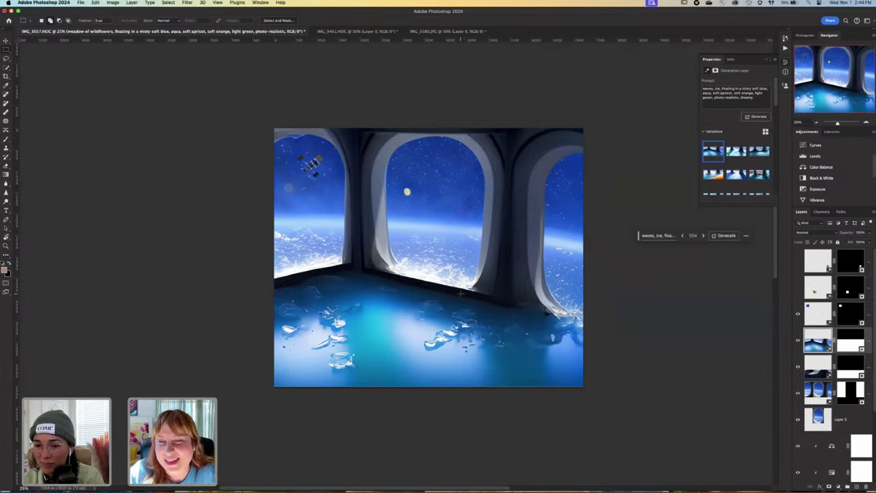
Generate another batch and settle on variation 3, arches in aqua water beside an orange shore.
left_click(757, 118)
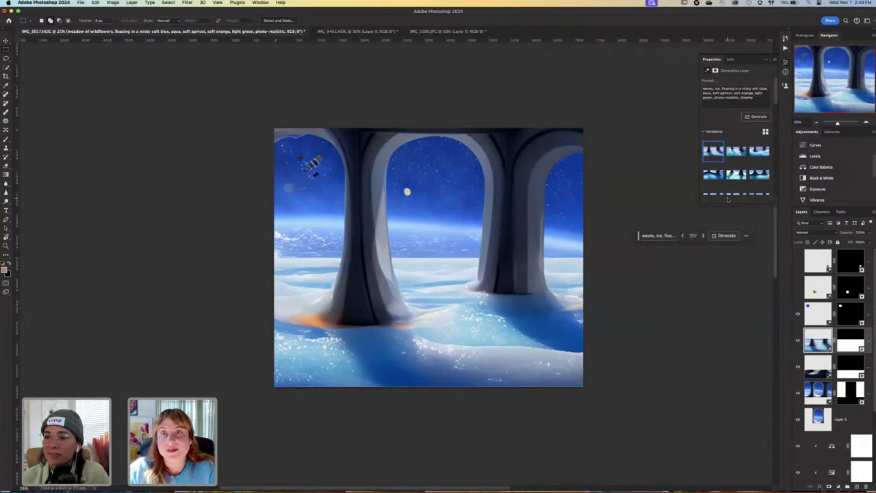
left_click(732, 153)
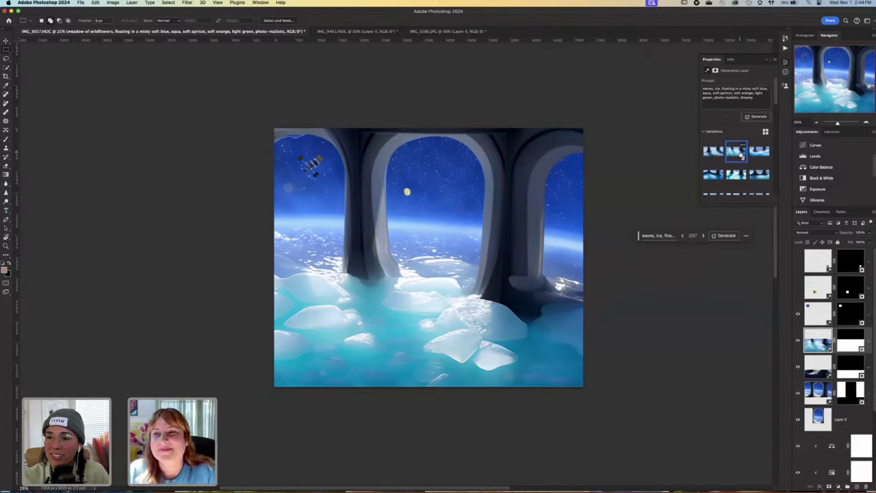
left_click(759, 154)
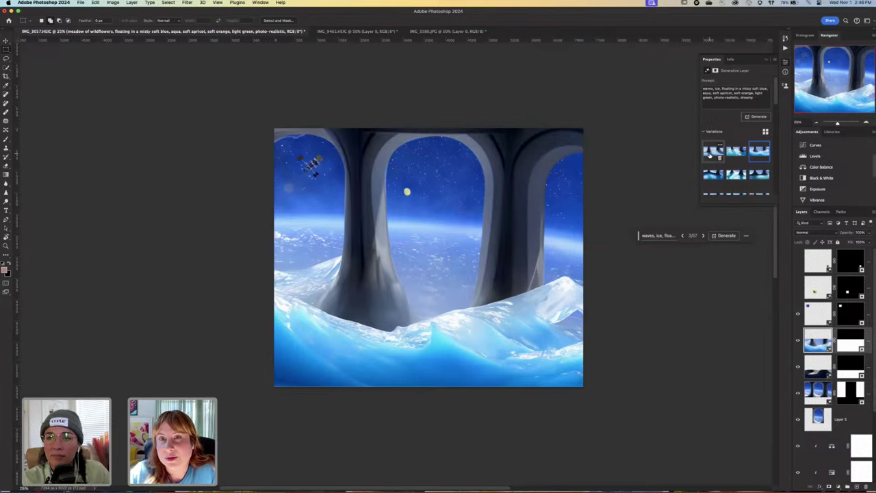
left_click(709, 155)
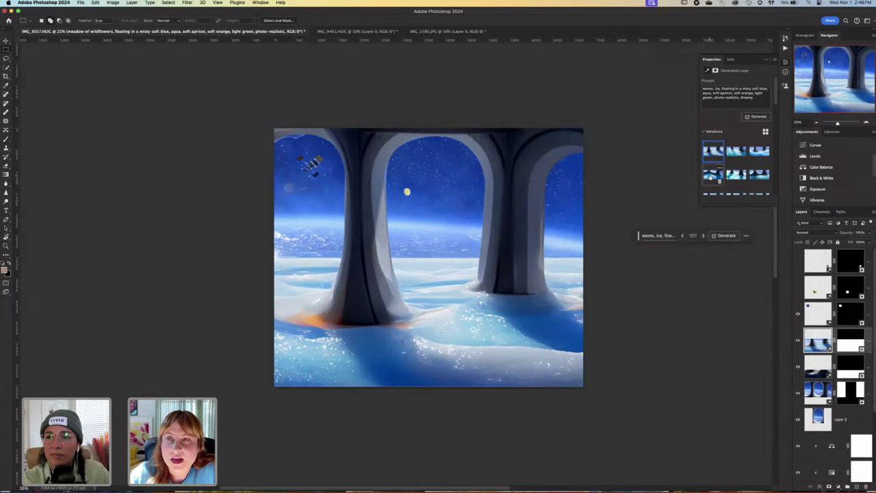
left_click(712, 175)
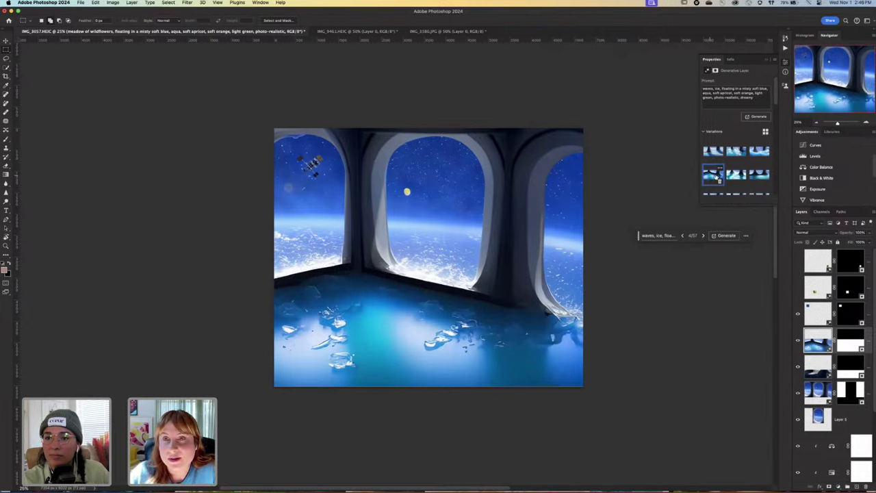
left_click(736, 175)
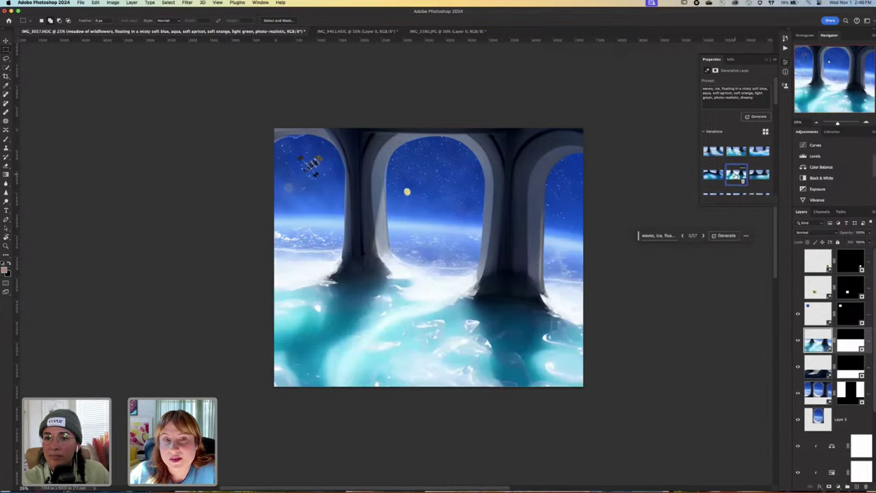
scroll(735, 176, "down", 1)
scroll(736, 176, "down", 1)
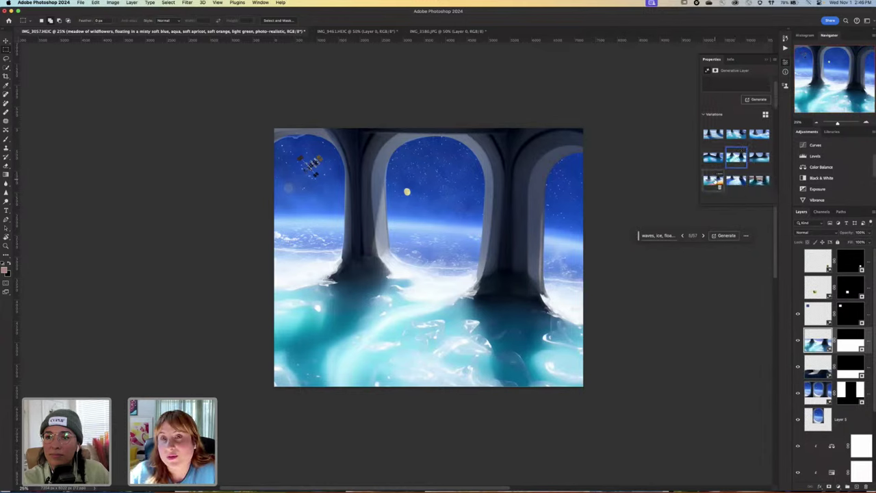
left_click(714, 180)
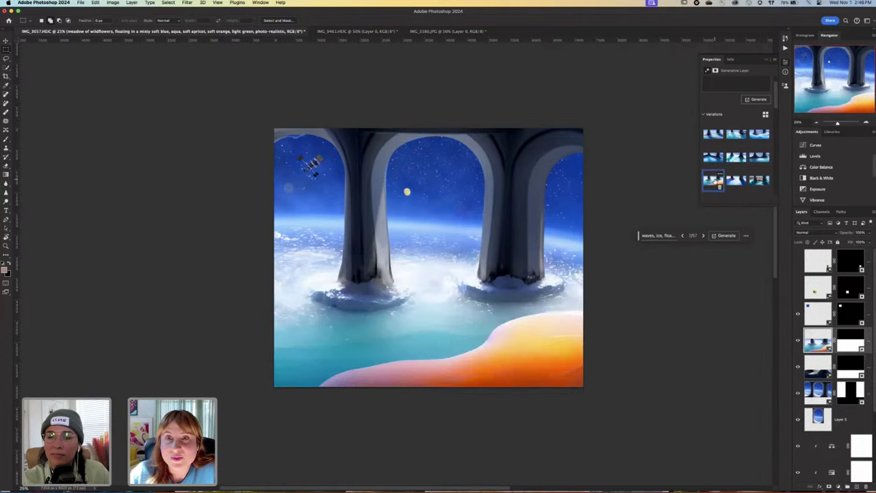
scroll(738, 177, "down", 5)
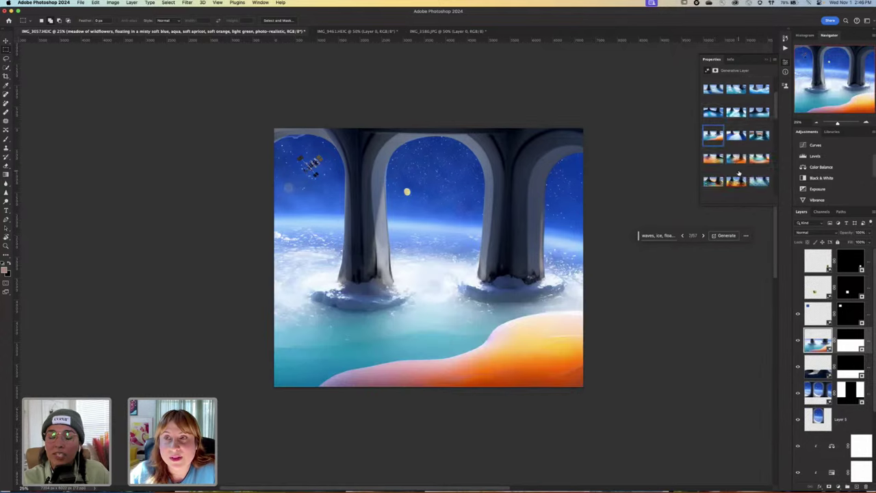
Browse down to the plastic-bag variations, ending on orange, blue and pink bags on misty water.
left_click(713, 150)
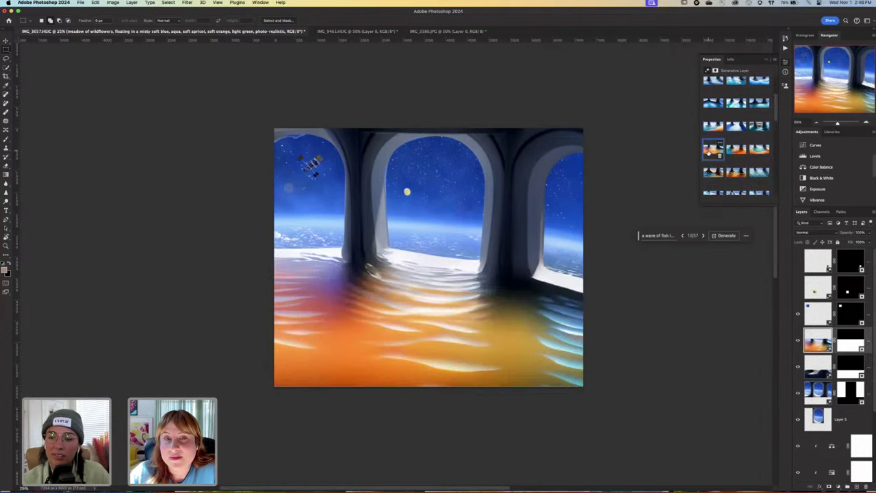
left_click(737, 150)
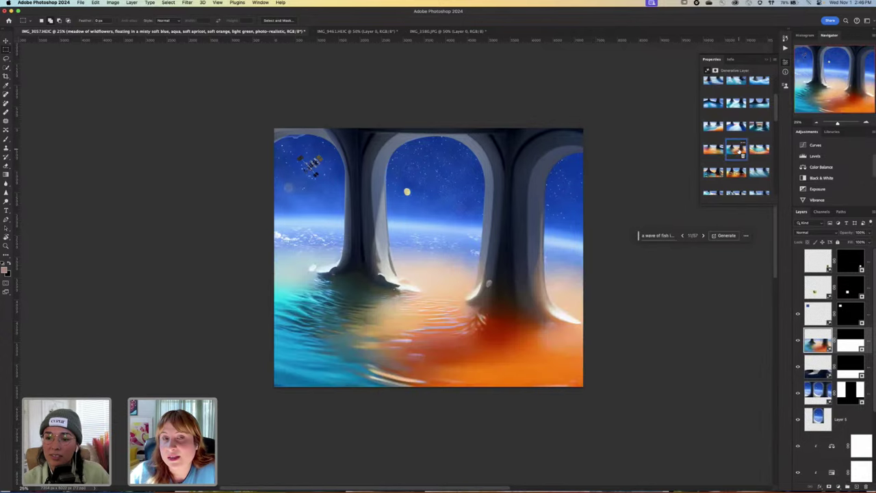
scroll(738, 150, "down", 1)
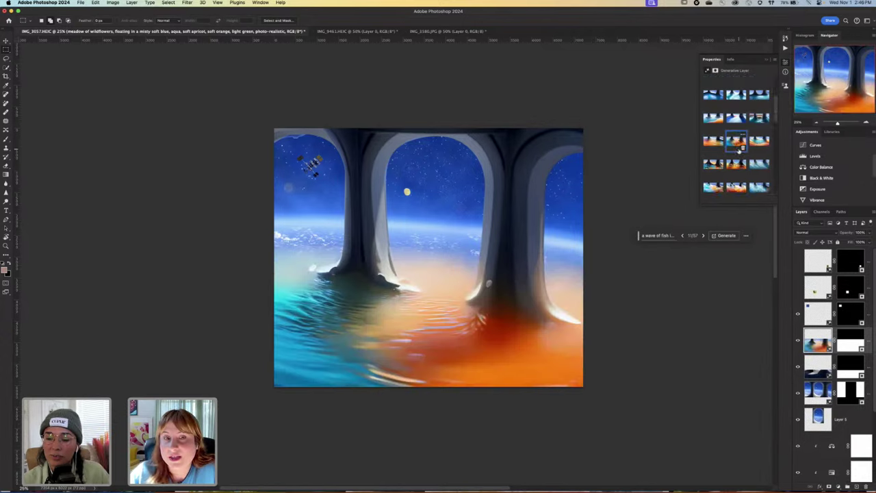
scroll(738, 149, "down", 6)
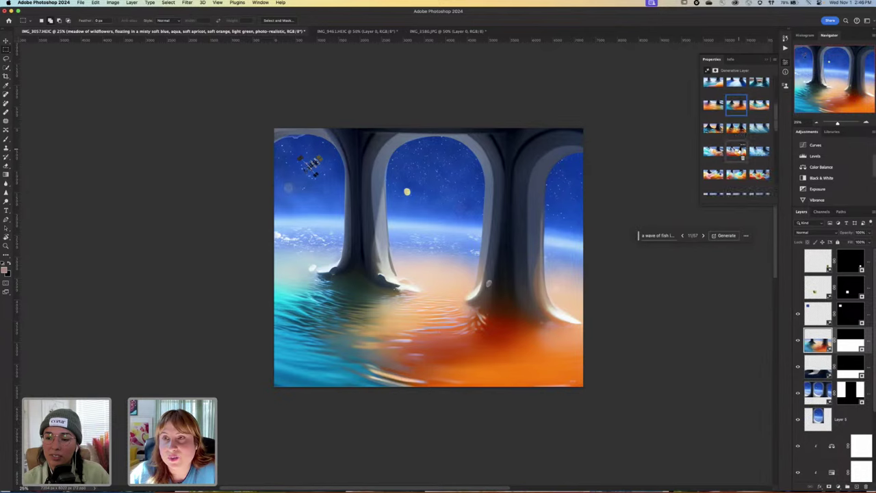
left_click(713, 159)
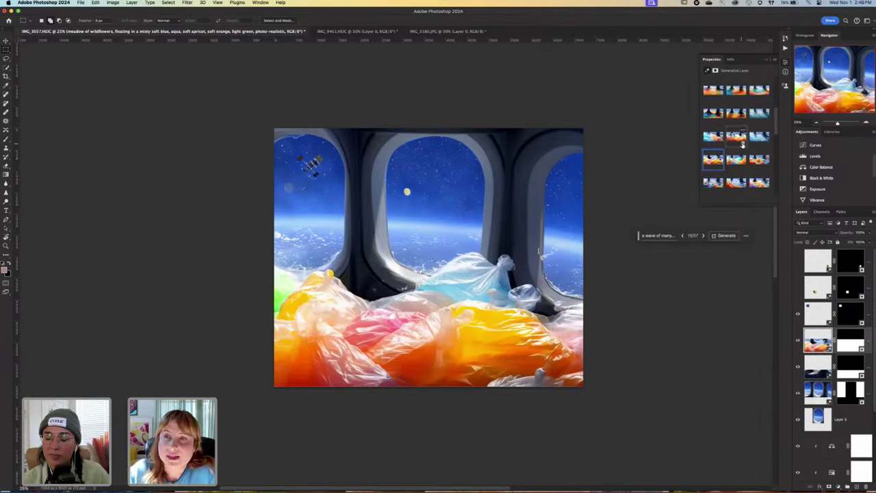
scroll(741, 156, "down", 7)
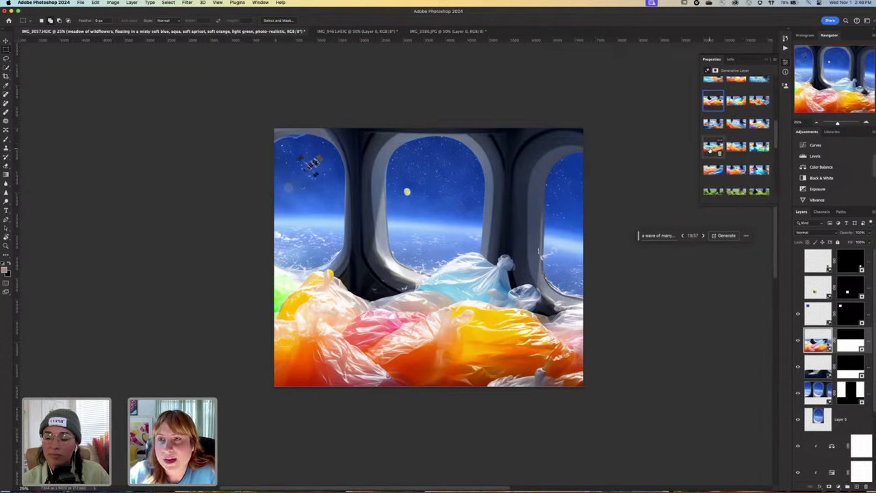
left_click(712, 148)
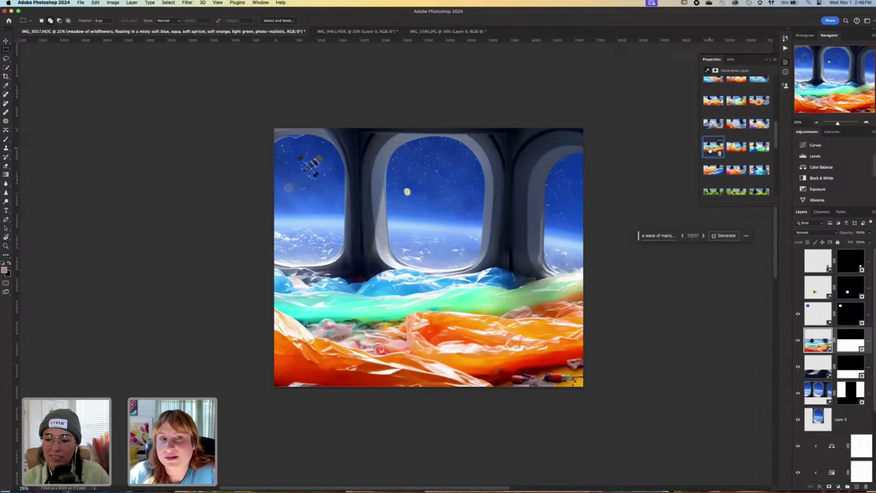
left_click(711, 125)
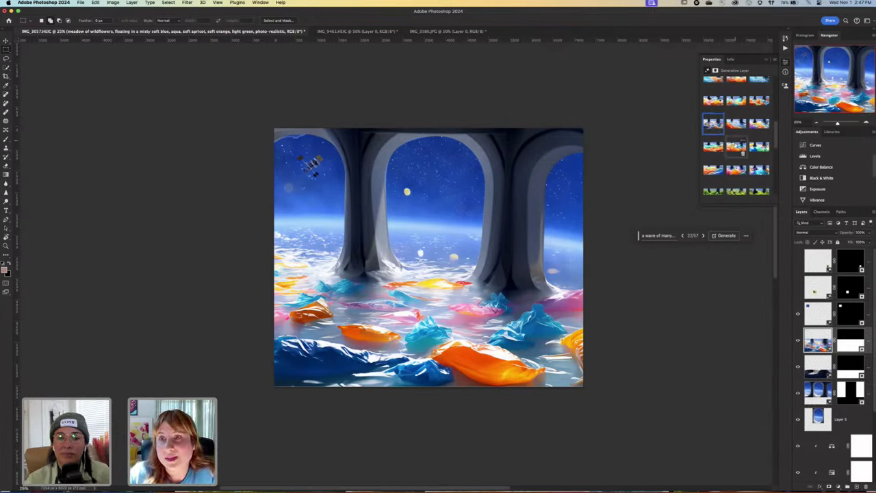
Scroll to the green variations and preview several fern and moss foregrounds.
scroll(735, 146, "down", 2)
left_click(735, 146)
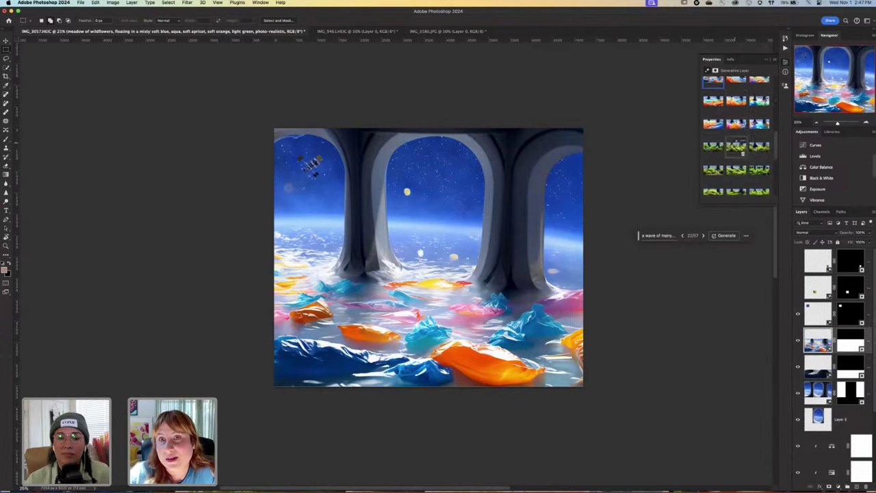
scroll(735, 145, "down", 1)
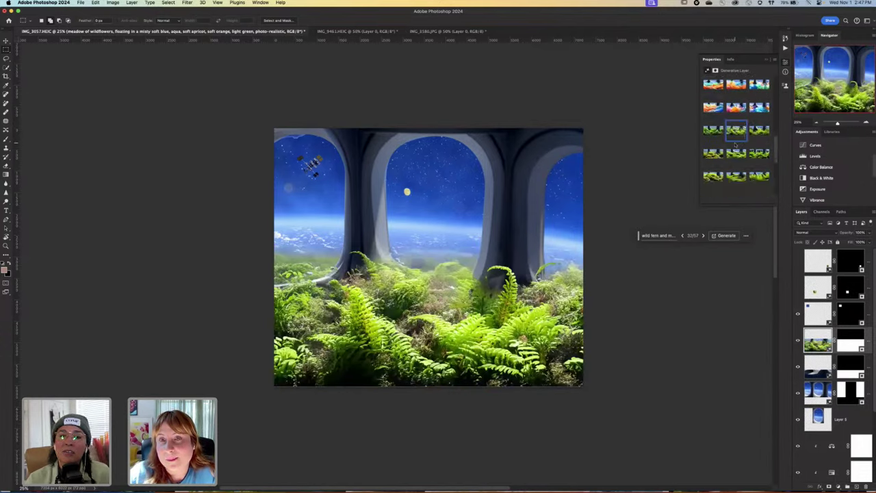
left_click(732, 154)
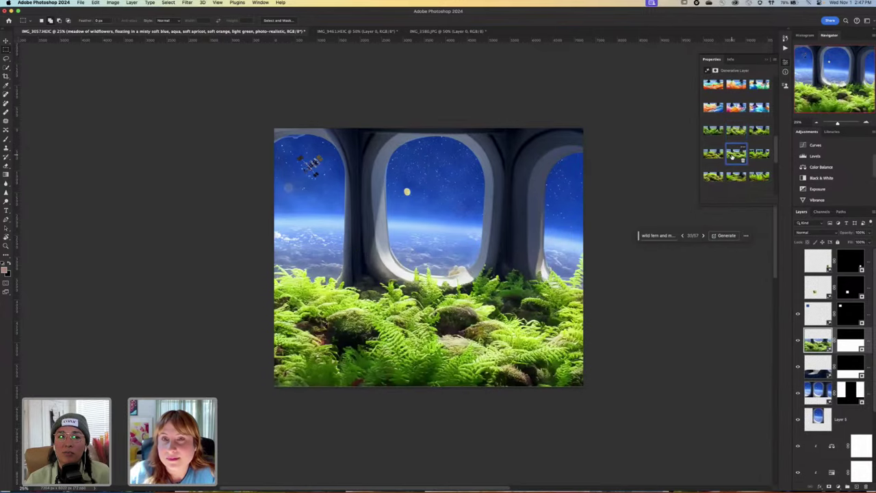
scroll(731, 156, "down", 1)
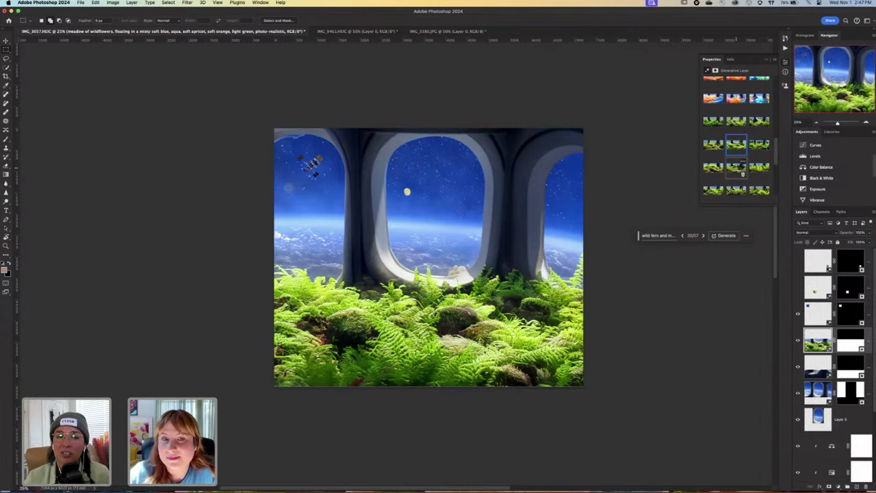
left_click(736, 168)
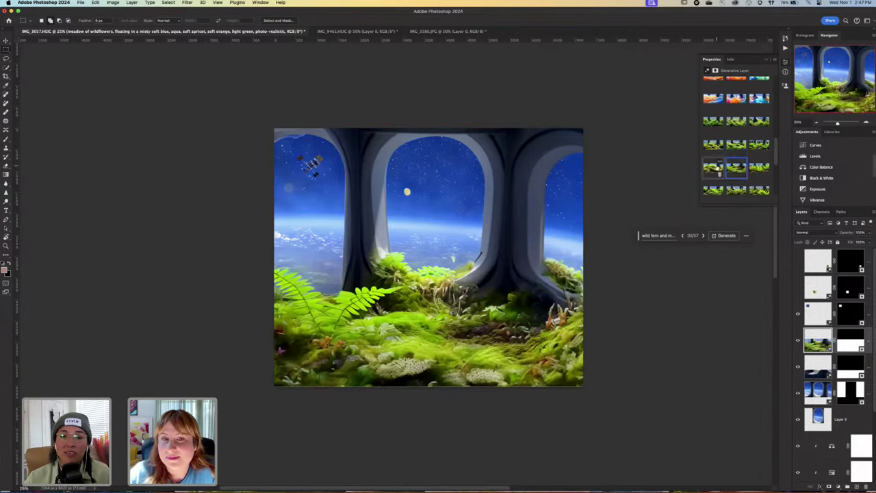
Compare more fern-and-moss variations and choose the round moss mounds with fern sprigs.
left_click(715, 167)
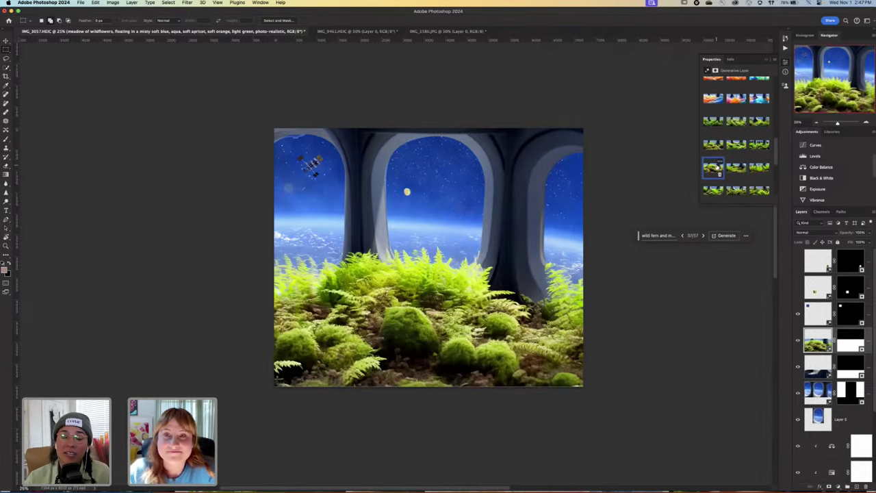
left_click(757, 145)
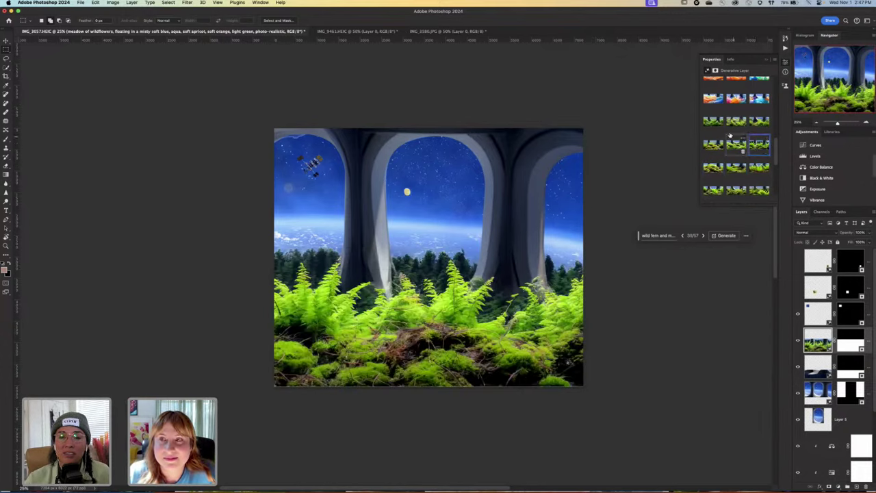
left_click(732, 123)
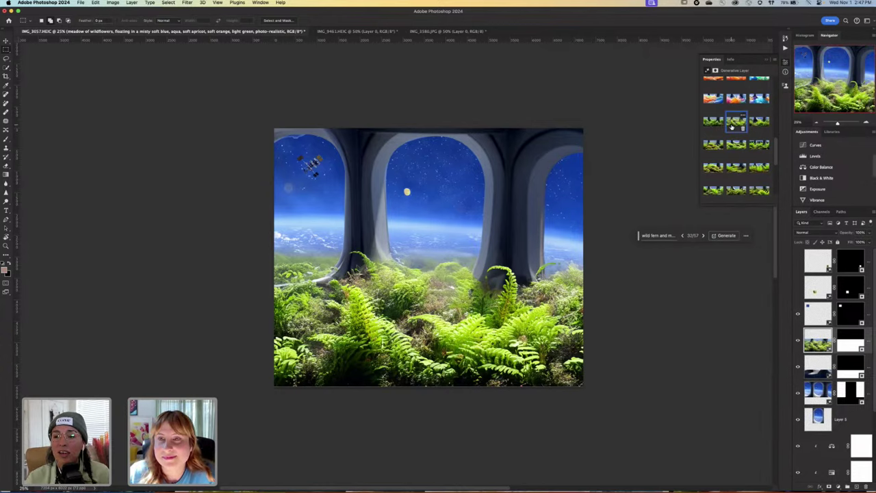
scroll(732, 127, "down", 1)
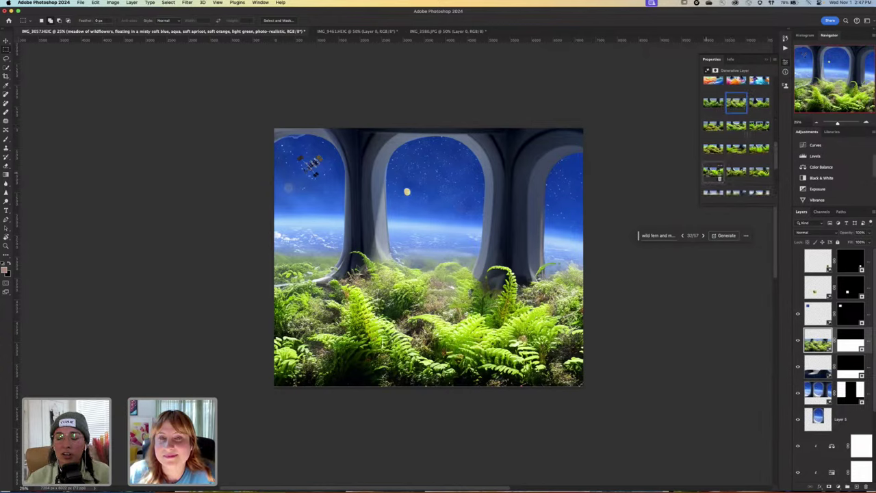
left_click(712, 171)
scroll(744, 174, "down", 1)
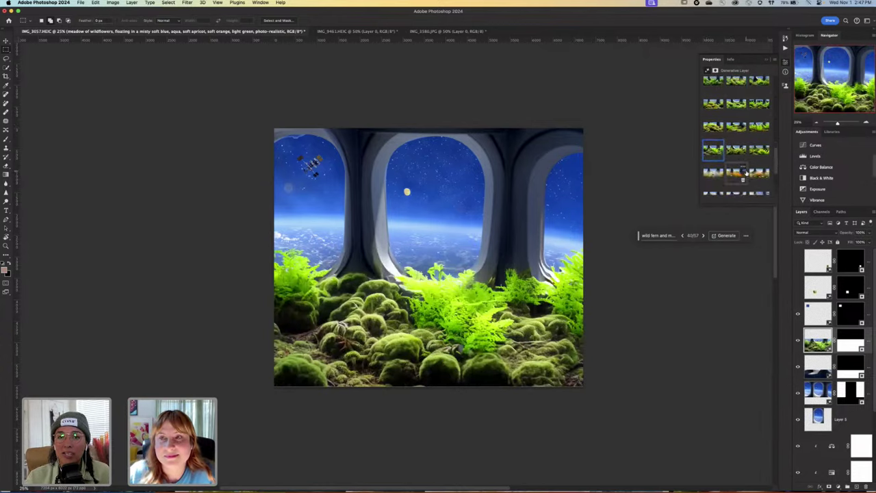
scroll(744, 174, "down", 1)
Preview the wildflower meadow variations with orange, purple, pink and poppy flowers.
left_click(734, 165)
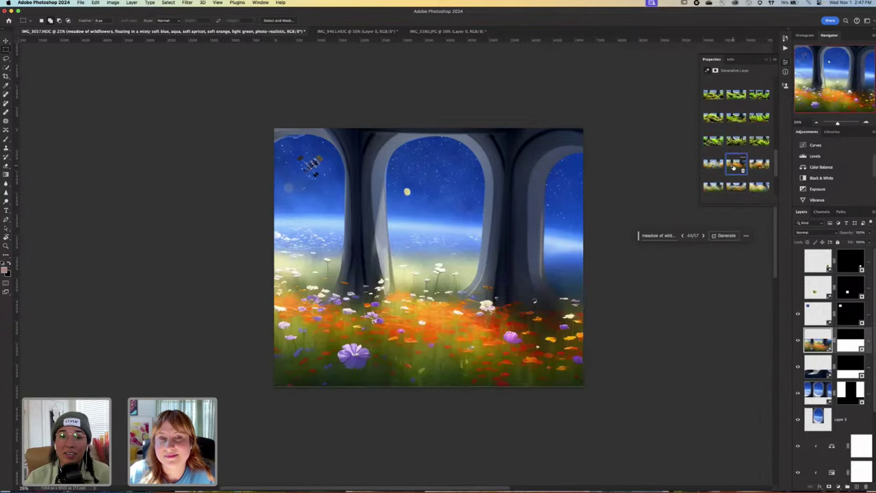
left_click(712, 165)
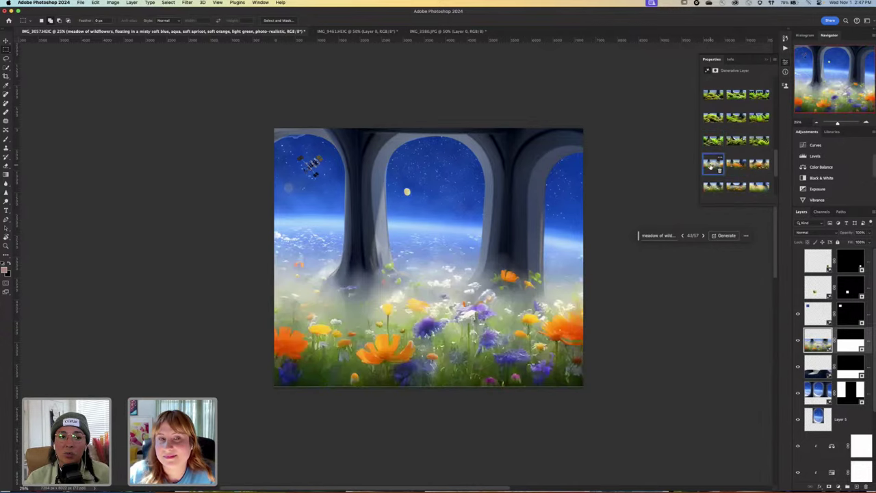
left_click(759, 166)
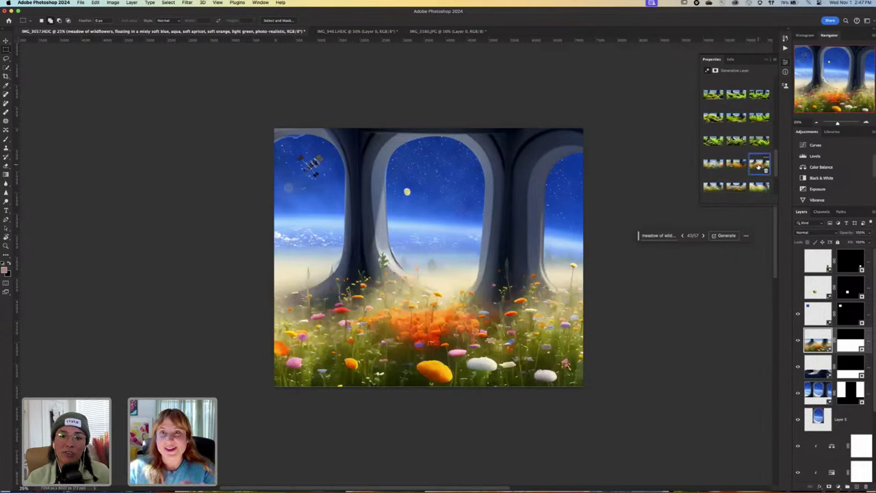
scroll(759, 148, "down", 1)
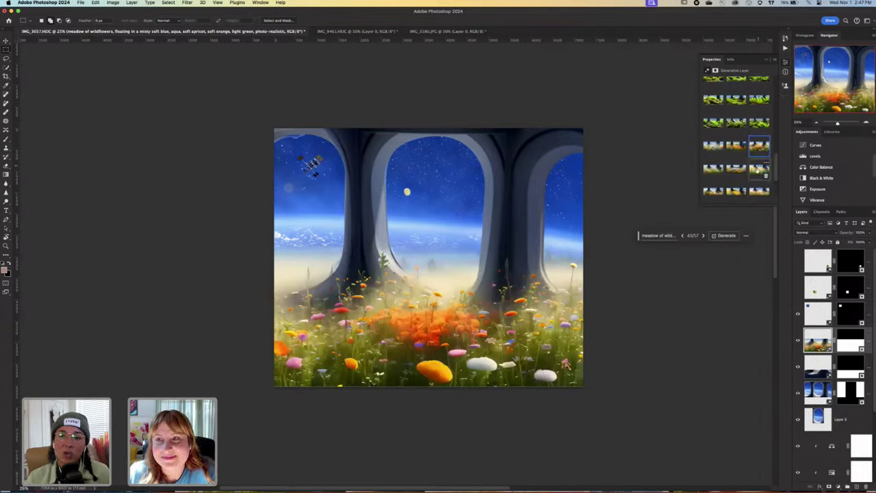
left_click(758, 170)
Revisit two fern variations, return to the orange-and-pink meadow, and generate more variations.
left_click(713, 122)
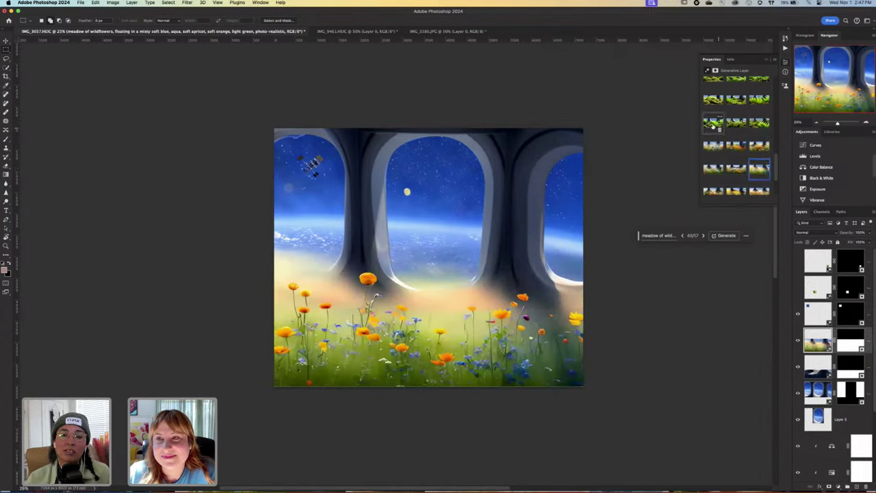
left_click(736, 124)
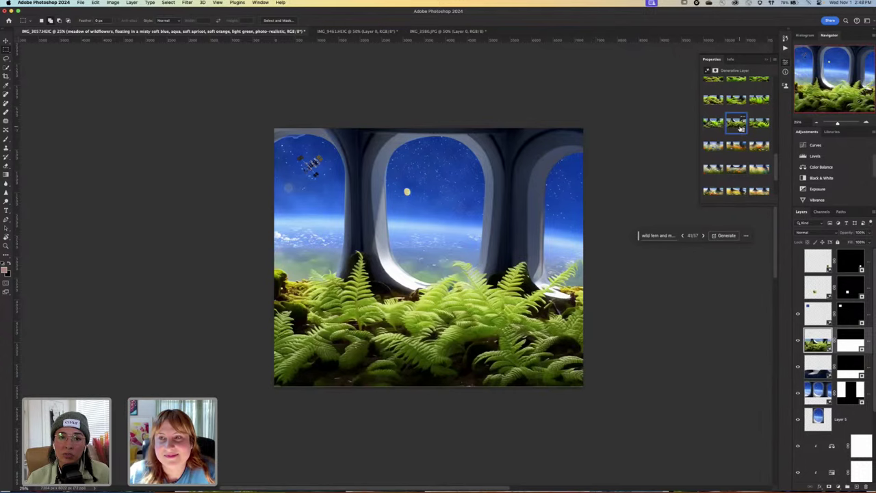
scroll(737, 127, "down", 2)
left_click(758, 117)
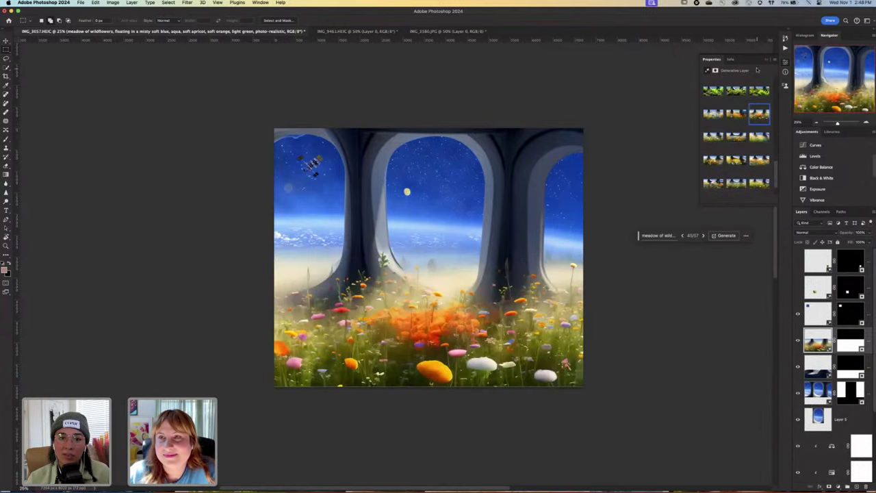
left_click(727, 235)
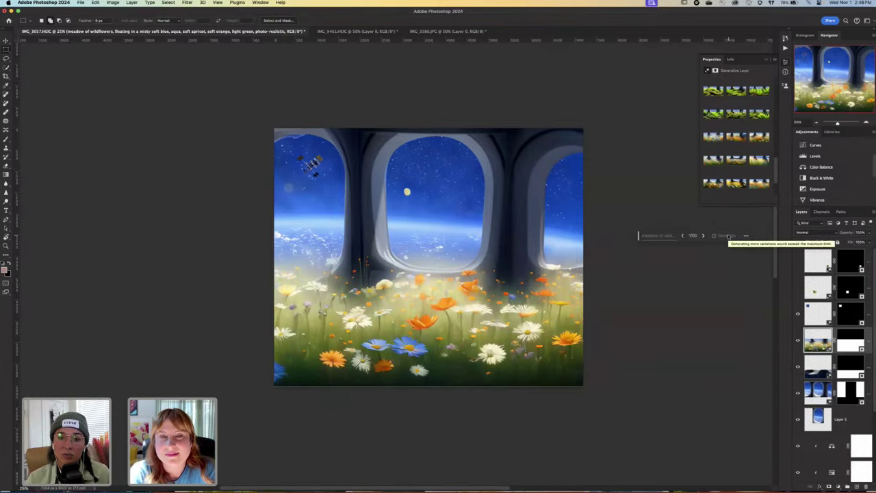
Switch to fern-and-moss variation 34 of 60 and show the yellow and blue bird layers.
left_click(712, 137)
scroll(713, 137, "up", 2)
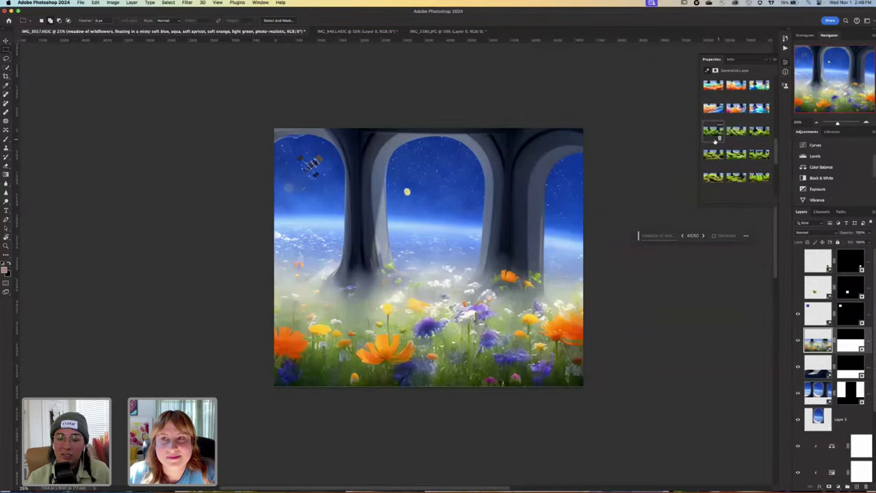
left_click(712, 132)
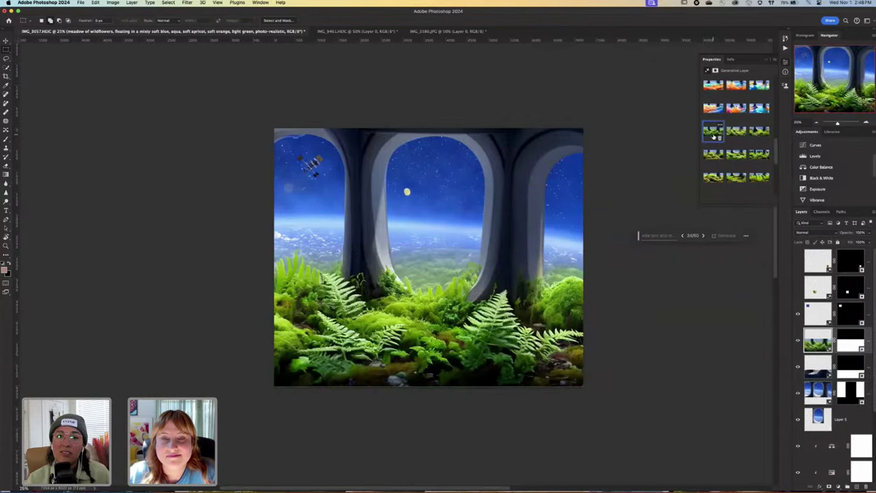
left_click(798, 289)
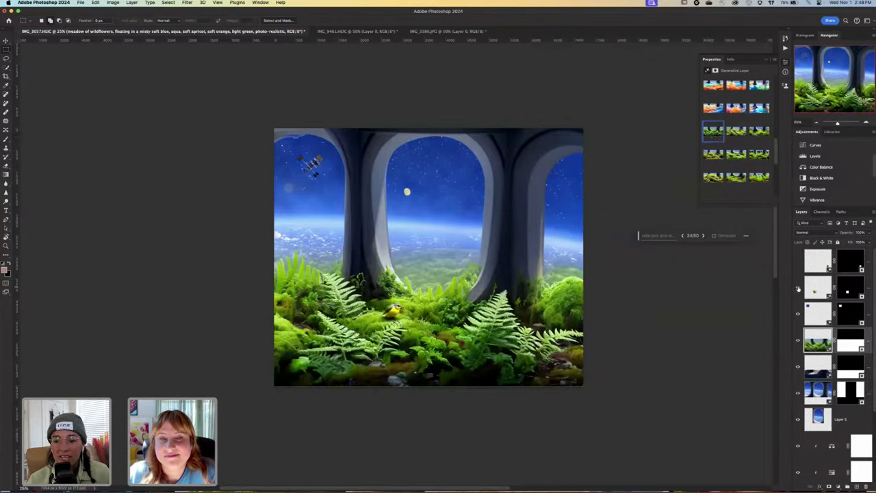
left_click(797, 262)
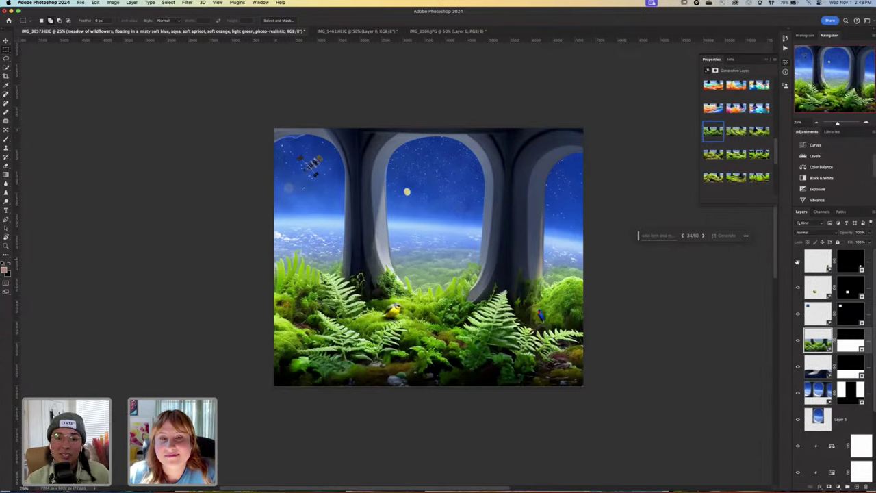
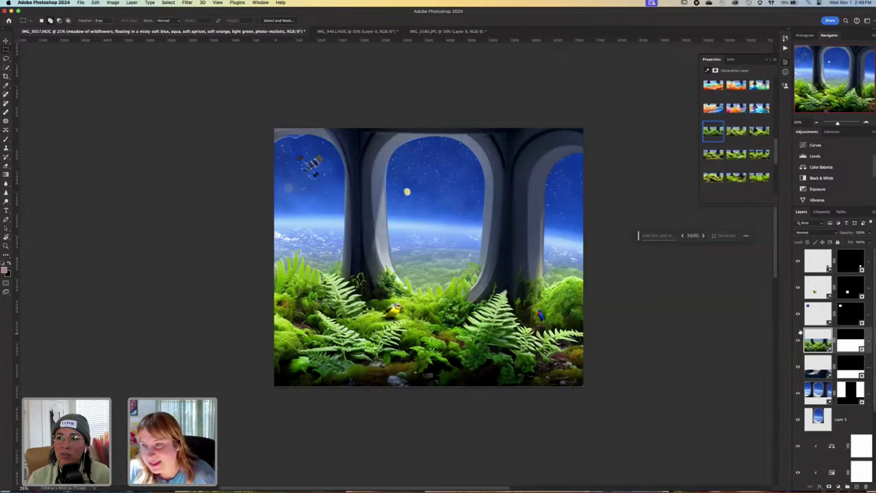
Hide the bird, satellite, fern, dark interior and arches layers, leaving only the original window photo.
left_click(797, 262)
left_click(797, 293)
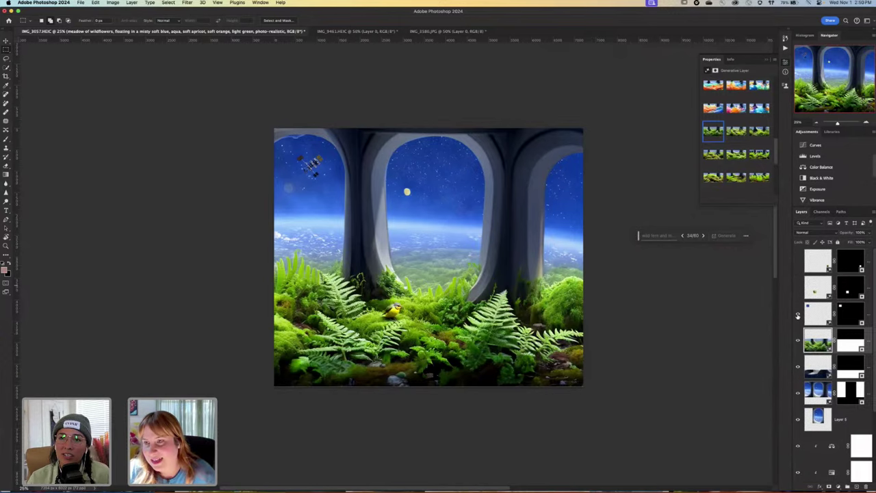
left_click(797, 315)
left_click(797, 342)
left_click(797, 368)
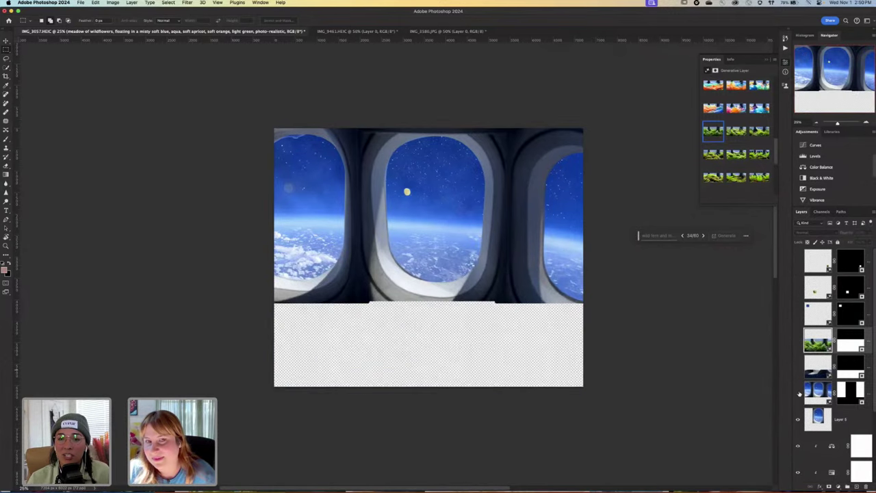
left_click(797, 393)
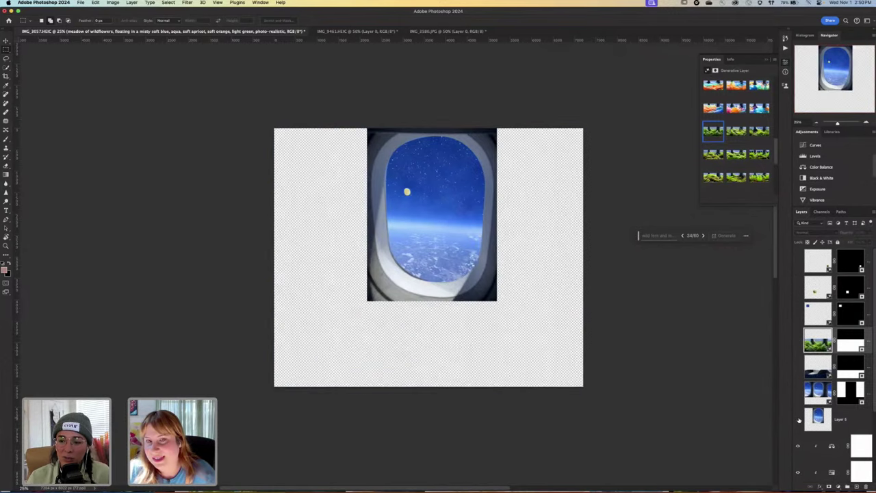
scroll(799, 420, "down", 4)
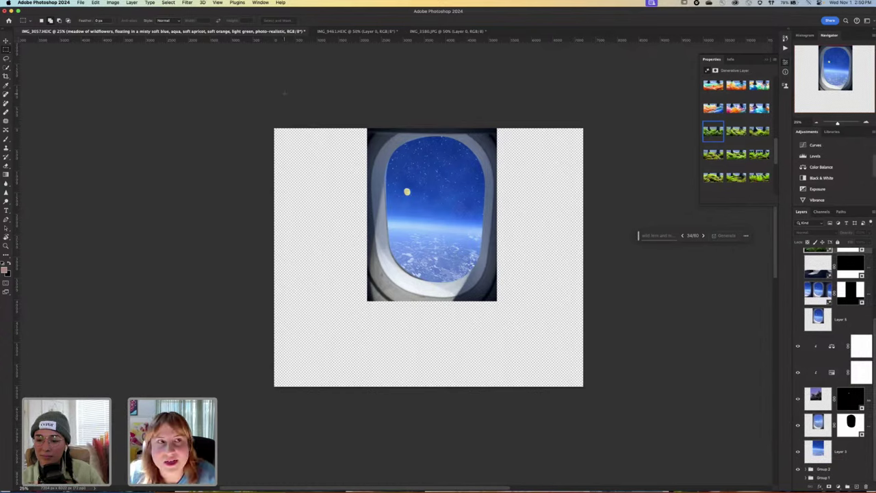
left_click(797, 346)
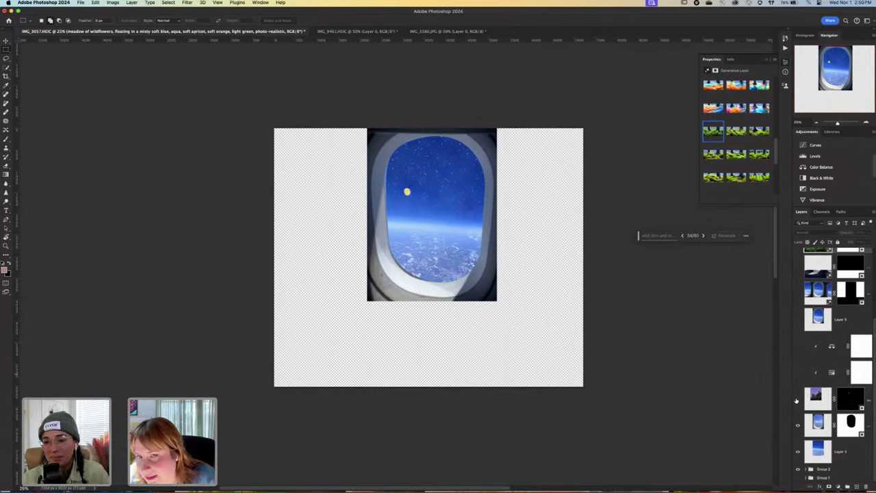
left_click(798, 399)
left_click(797, 424)
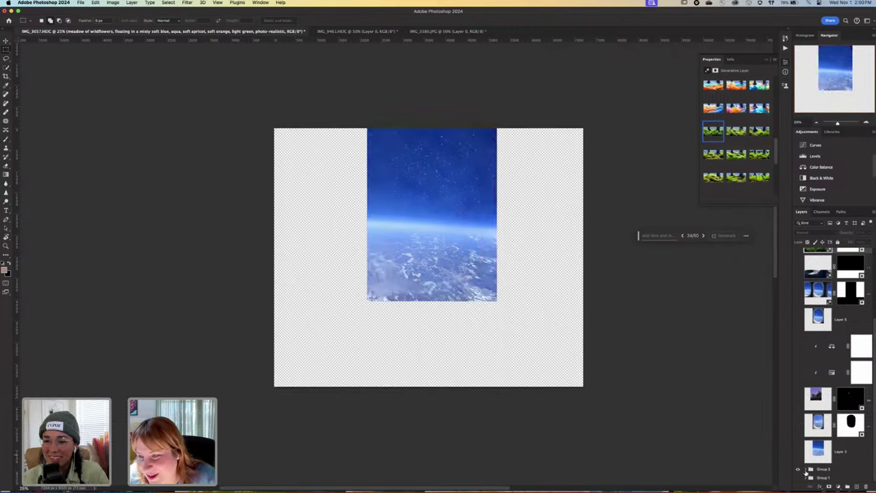
left_click(807, 471)
left_click(807, 471)
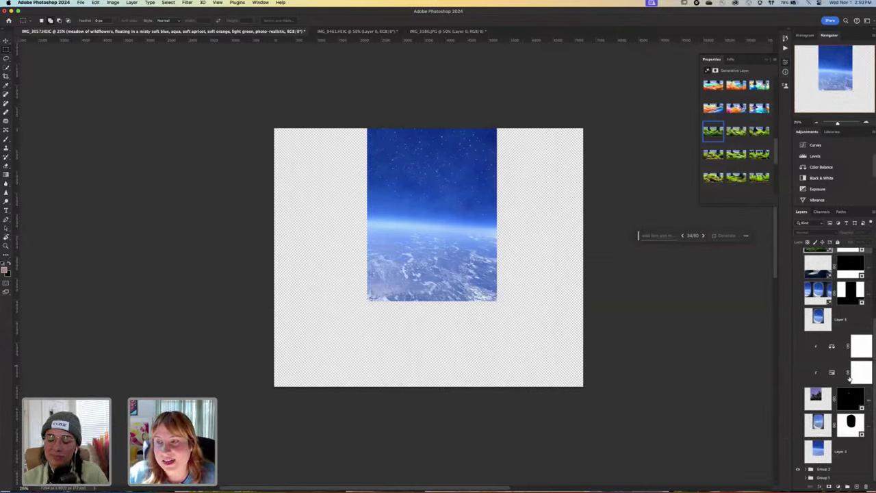
left_click(798, 471)
left_click(798, 478)
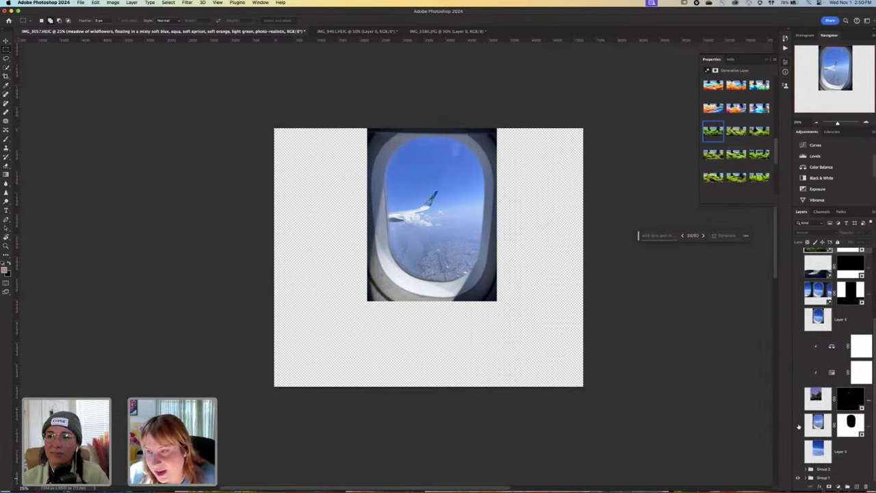
left_click(798, 398)
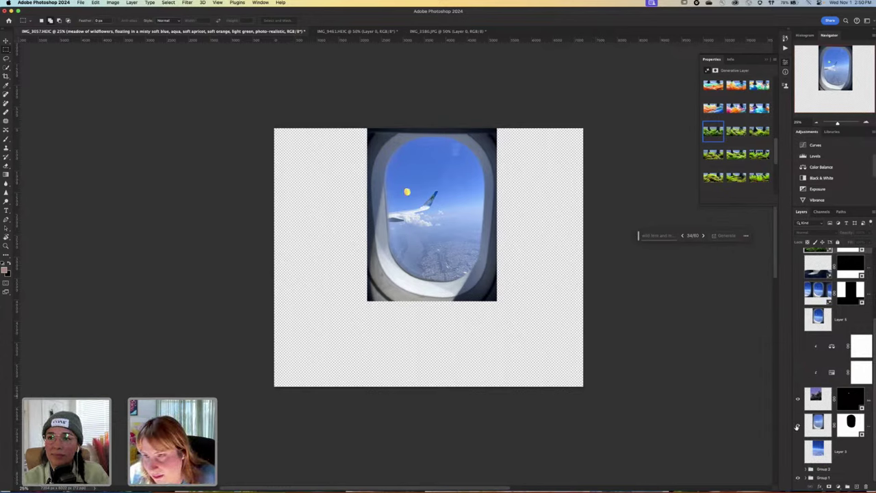
left_click(796, 452)
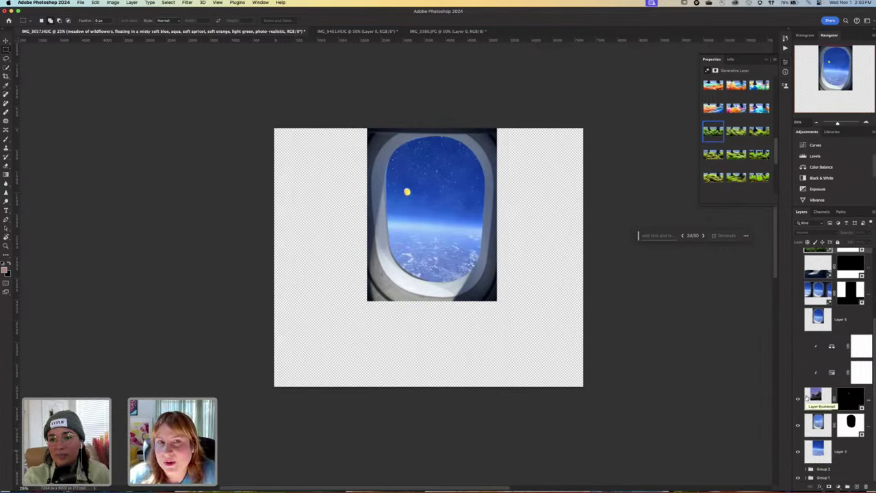
Turn the arches, dark cabin interior and green fern layers back on, keeping birds and satellite hidden.
scroll(806, 397, "up", 3)
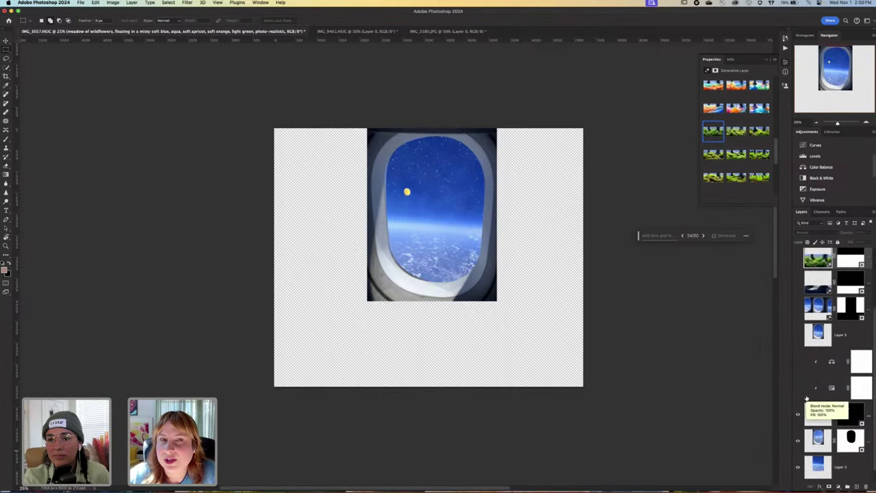
scroll(807, 396, "up", 2)
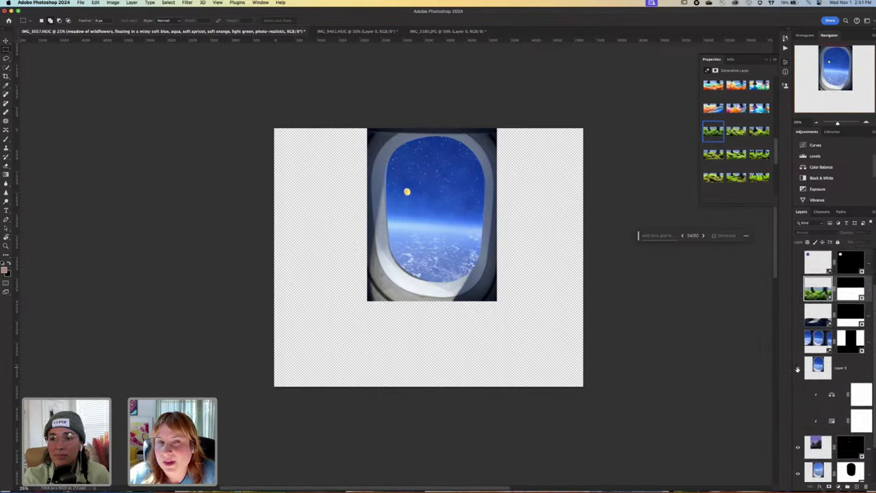
left_click(797, 340)
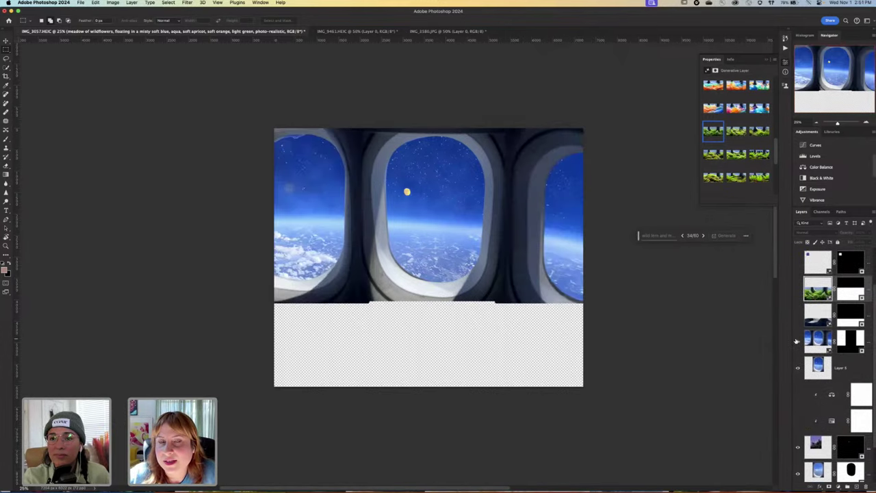
scroll(657, 340, "up", 2)
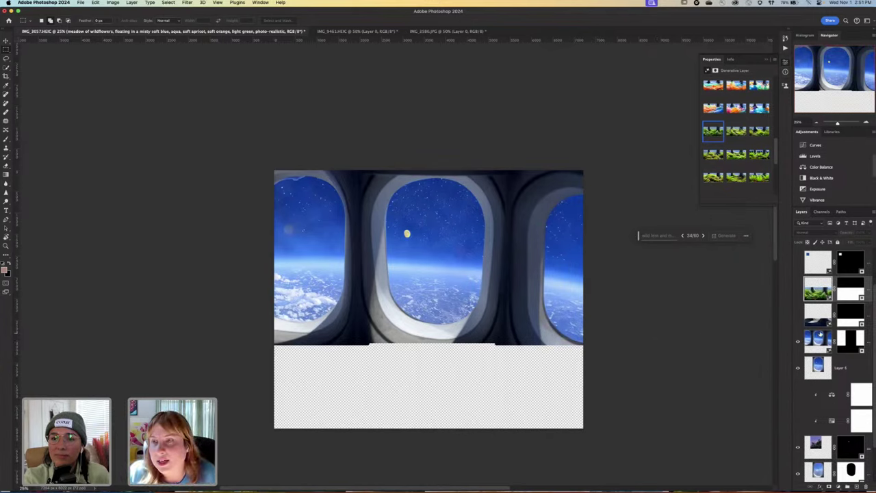
left_click(797, 315)
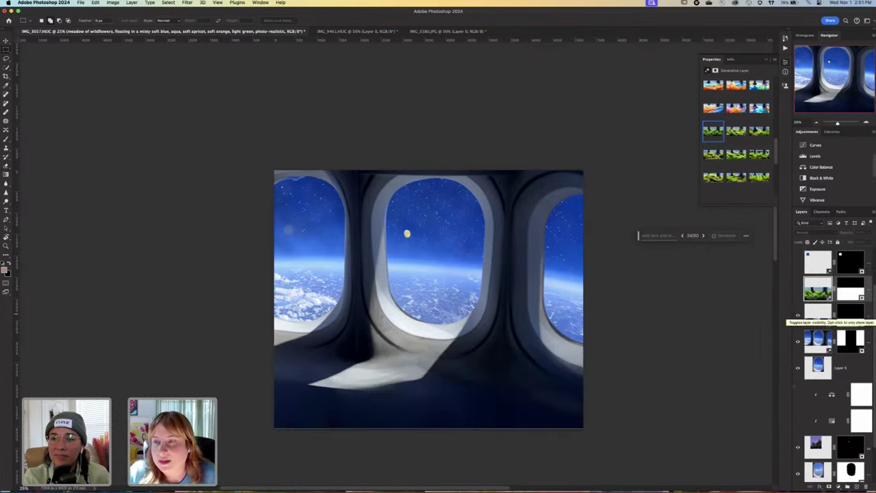
left_click(798, 295)
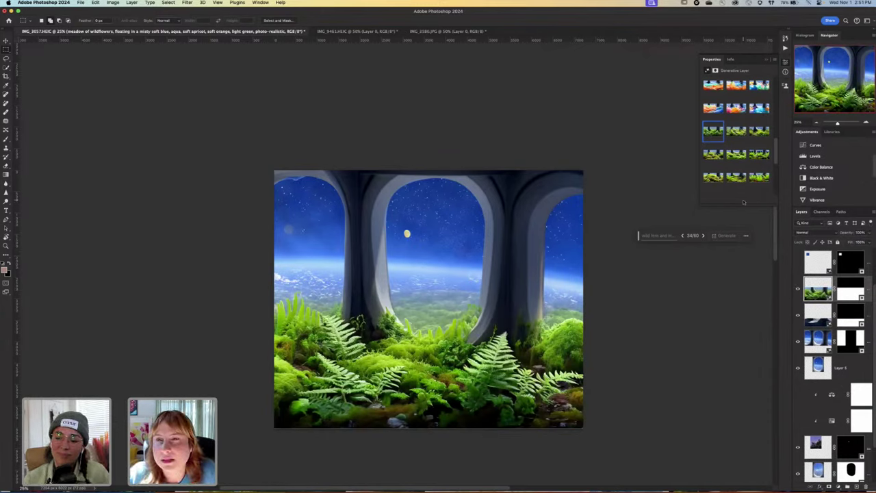
Preview the wildflower, yellow-flower, orange meadow and fern-and-moss generative fill variations.
scroll(741, 137, "down", 5)
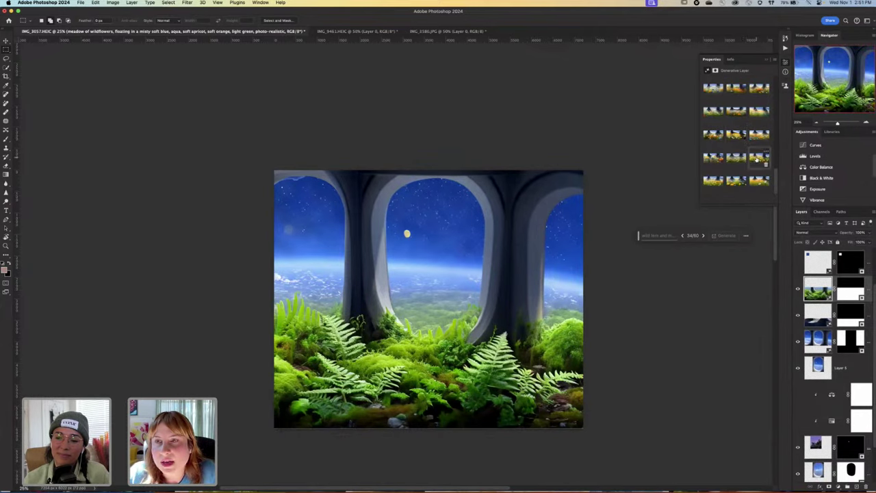
left_click(757, 158)
left_click(735, 136)
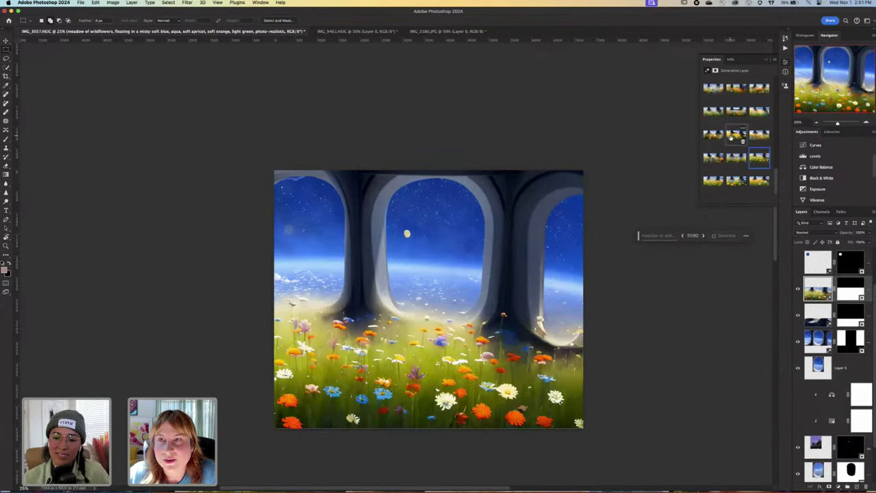
left_click(756, 113)
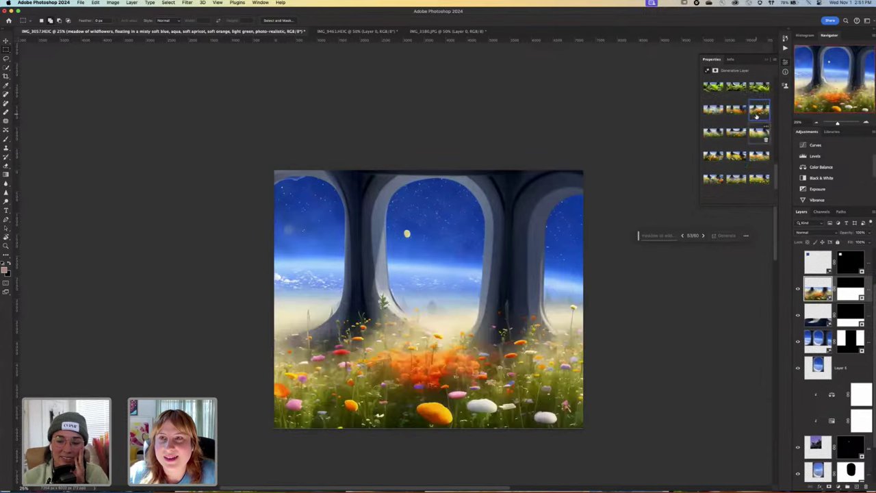
scroll(739, 117, "up", 2)
left_click(712, 113)
scroll(735, 123, "up", 1)
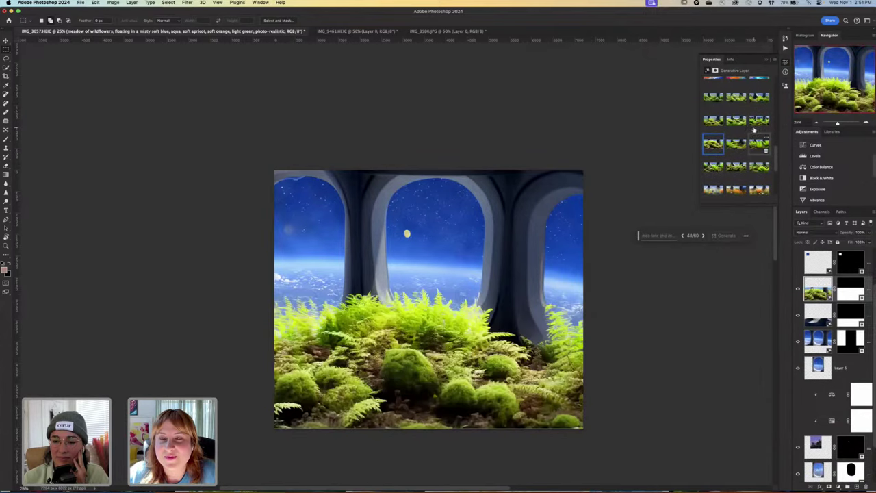
left_click(738, 124)
scroll(739, 127, "up", 4)
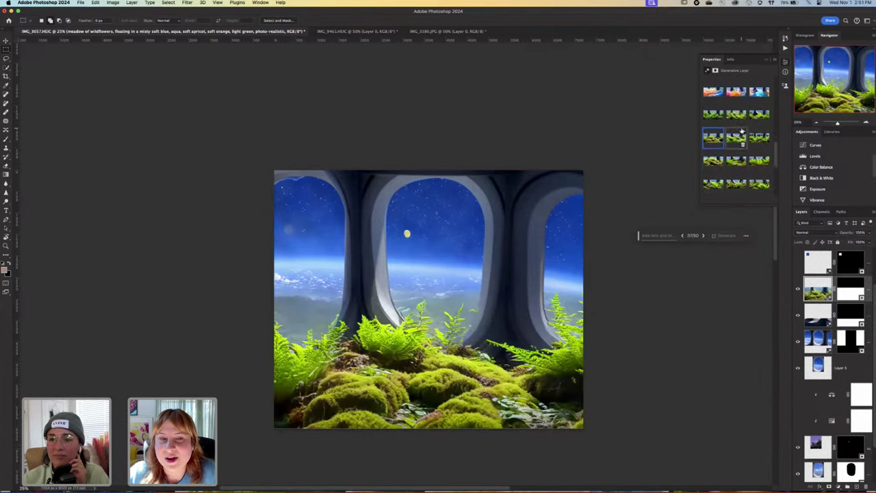
Try plastic and water-wave variations, settle on ice chunks, then switch to the Safari portfolio.
left_click(709, 140)
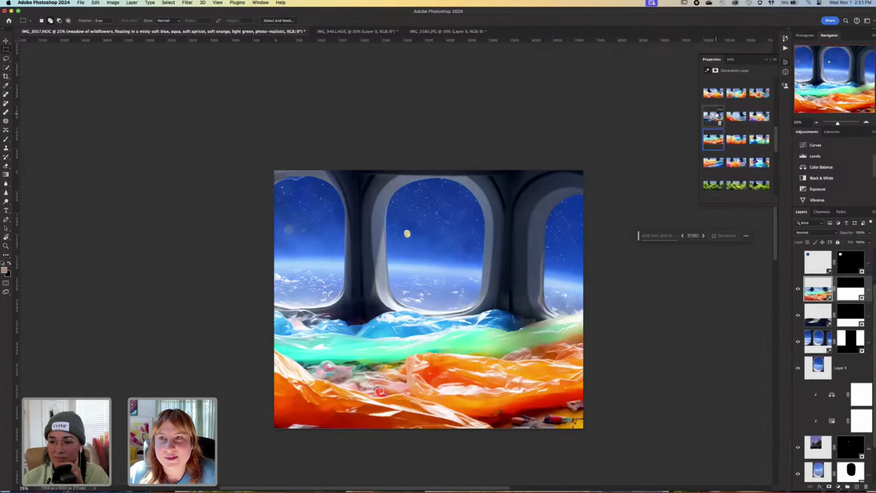
left_click(760, 162)
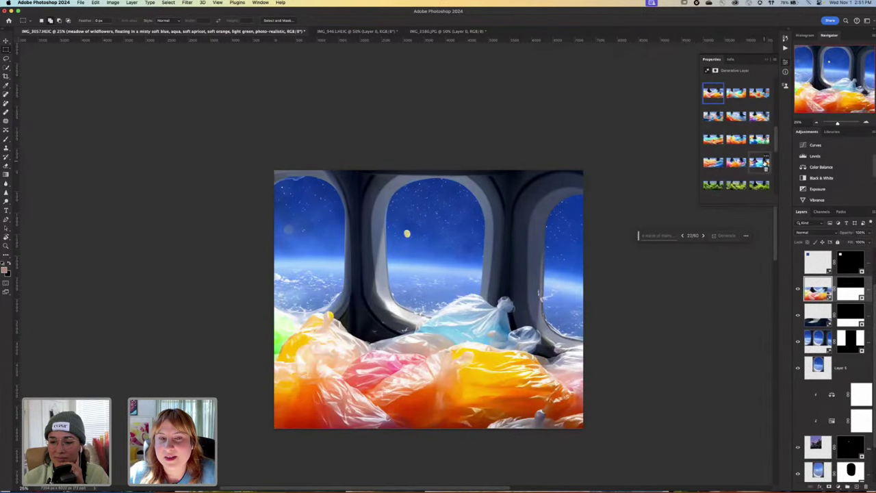
scroll(759, 164, "up", 2)
scroll(759, 164, "up", 3)
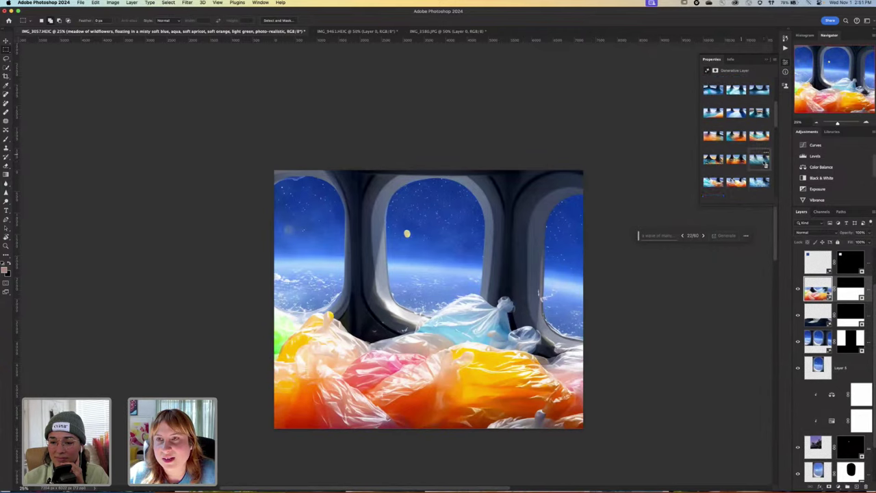
left_click(714, 136)
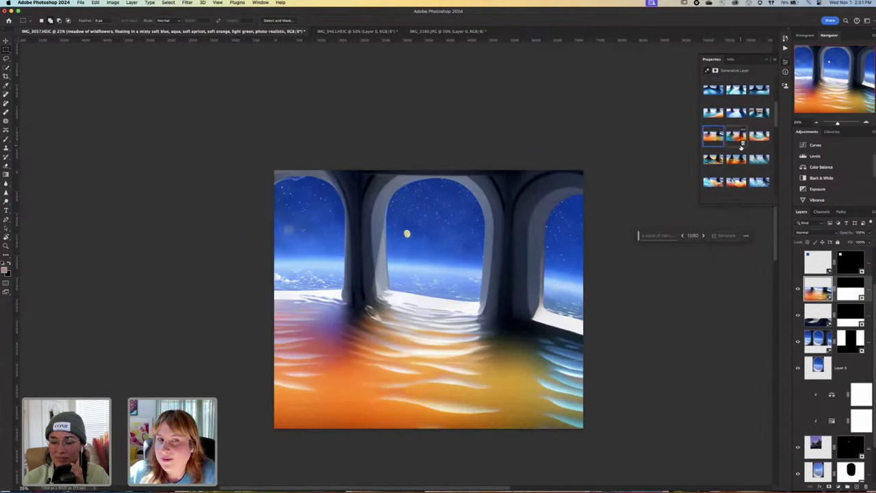
scroll(732, 147, "up", 1)
left_click(734, 150)
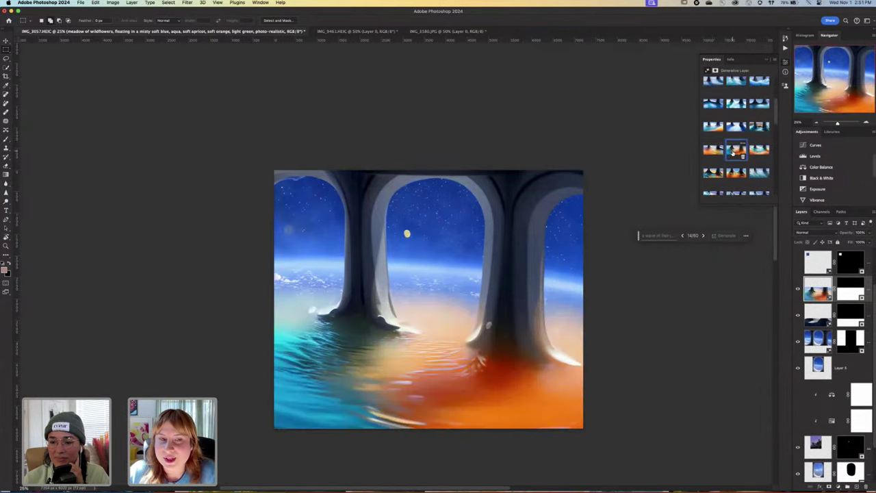
scroll(736, 157, "up", 2)
scroll(742, 164, "down", 1)
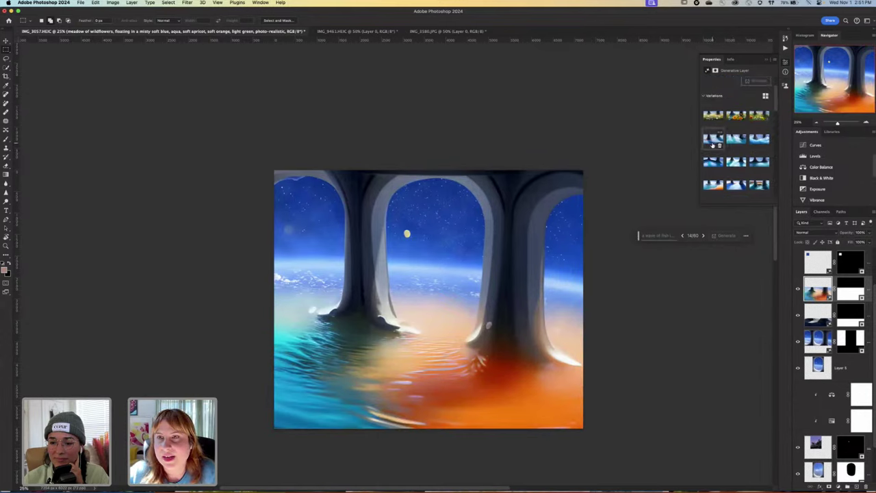
left_click(735, 139)
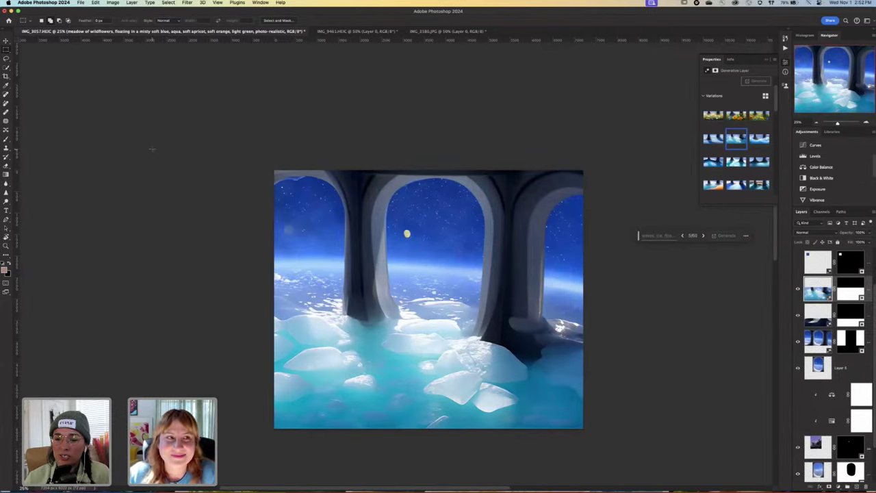
key("v")
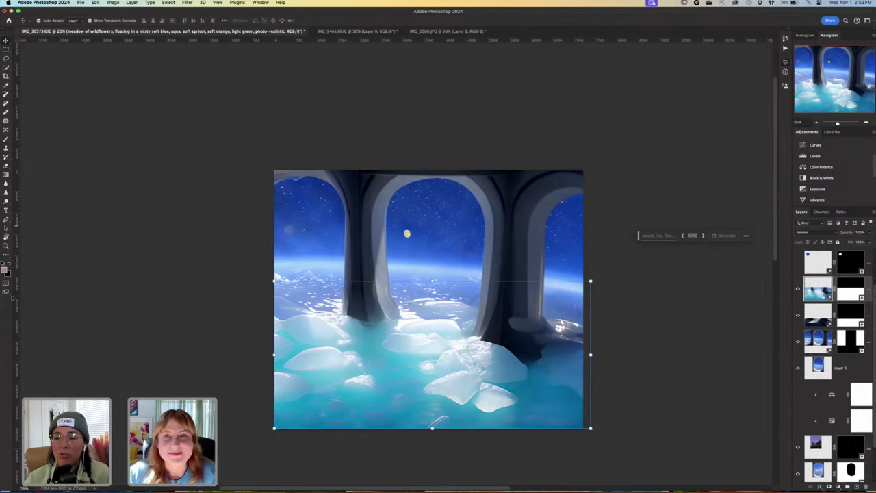
key("super+Tab")
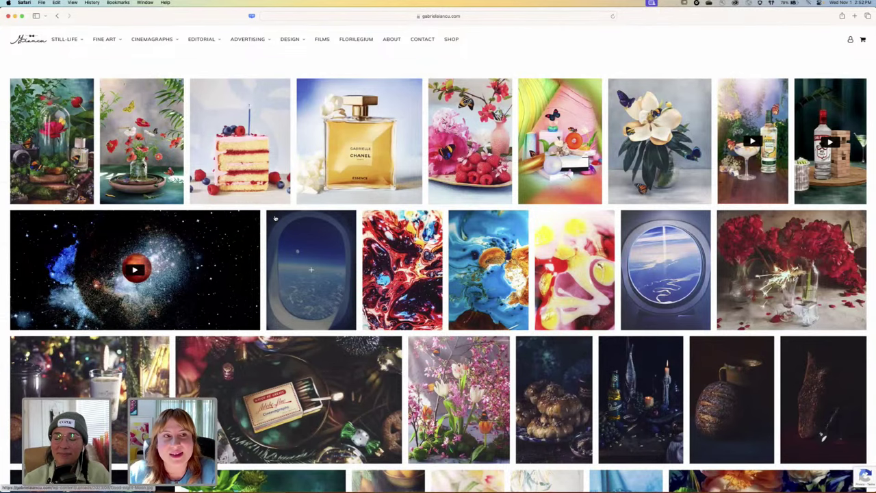
left_click(117, 161)
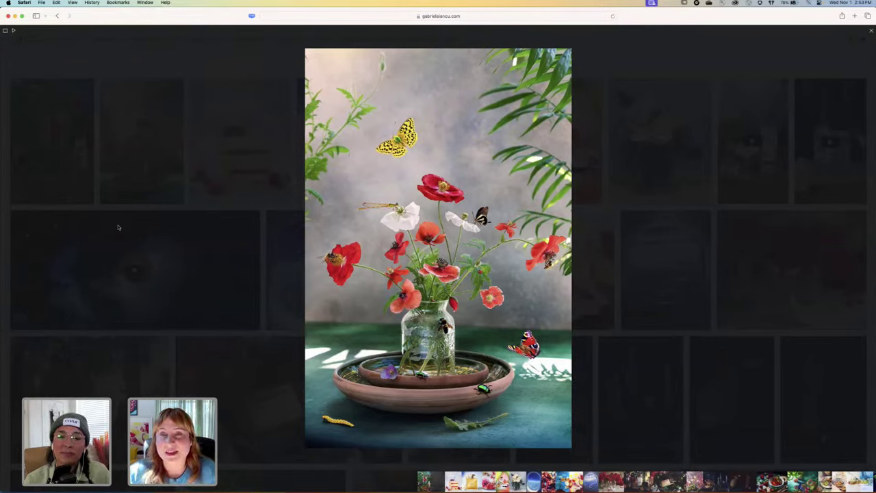
left_click(118, 227)
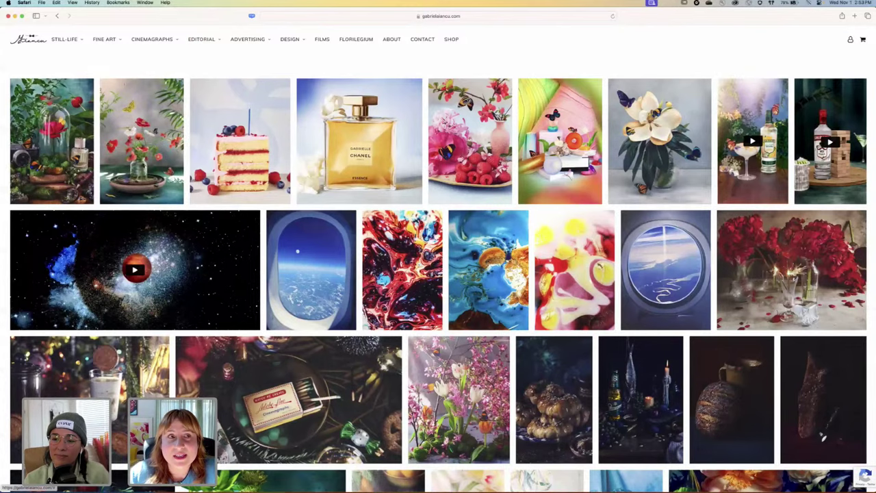
mouse_move(106, 41)
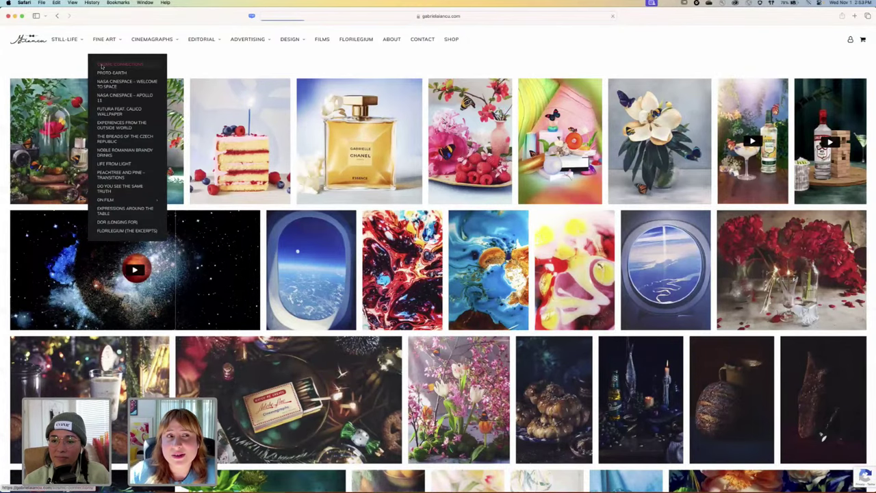
View the Cosmic Connections and Proto-Earth series, then the NASA Cinespace Welcome to Space film page.
left_click(102, 64)
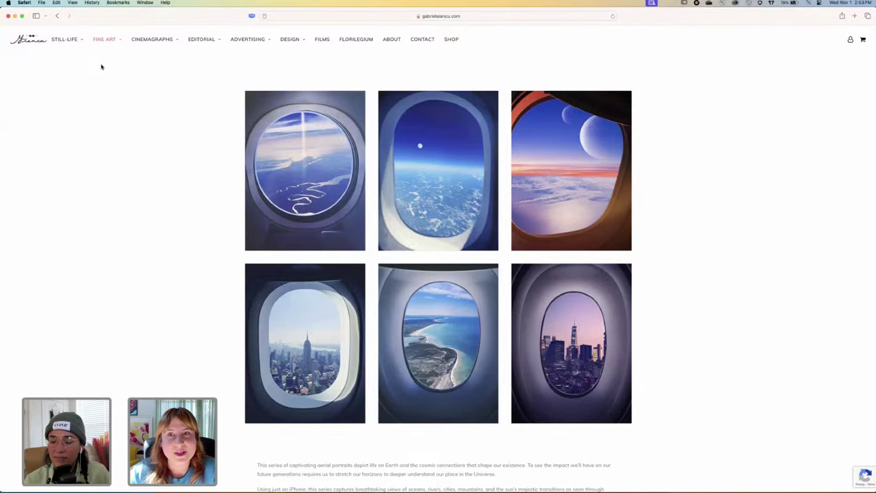
mouse_move(108, 43)
left_click(108, 73)
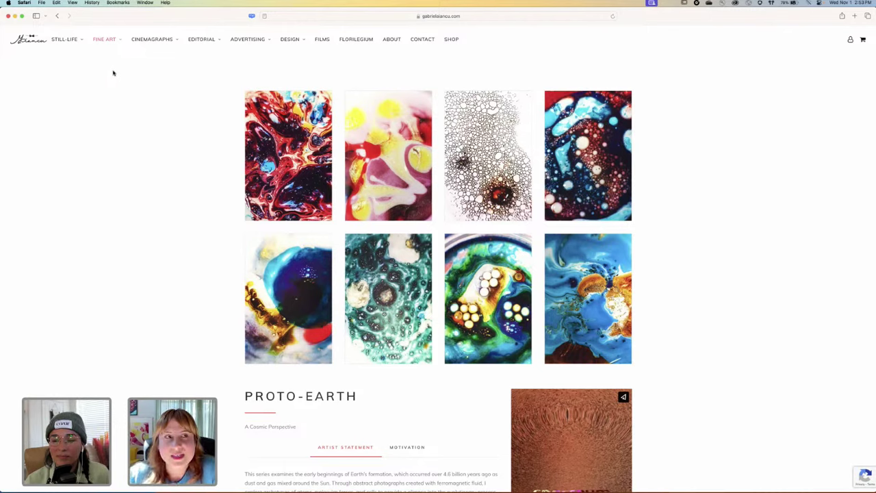
mouse_move(111, 46)
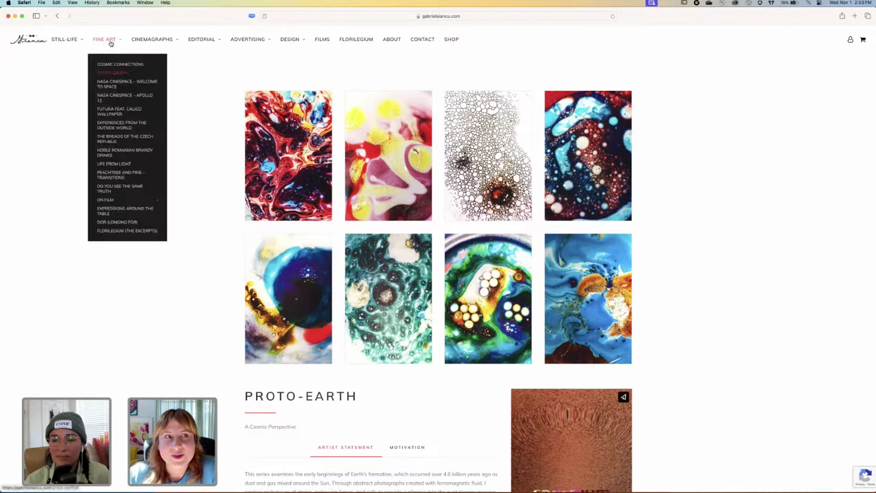
left_click(122, 82)
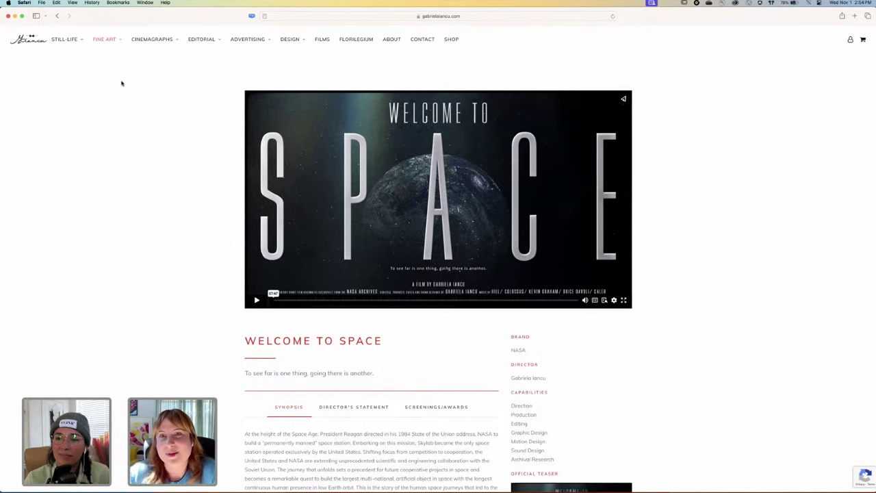
Go back to the portfolio's home image grid using the site logo.
left_click(38, 41)
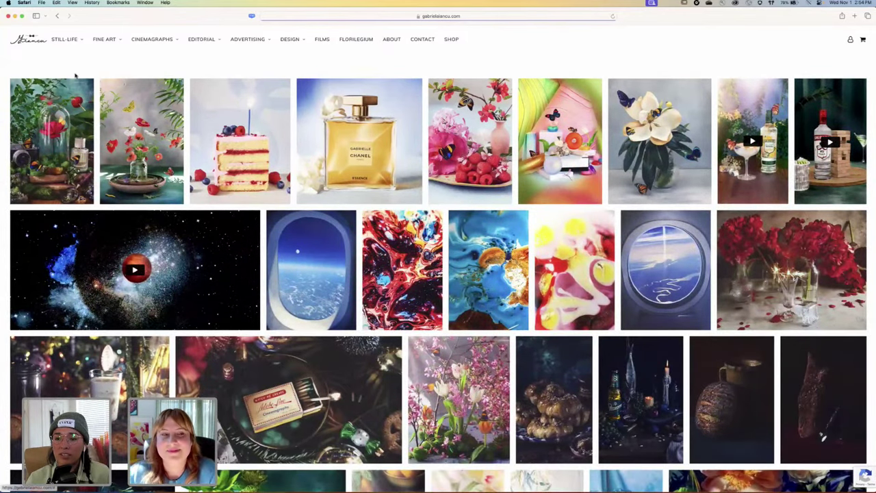
scroll(75, 77, "down", 5)
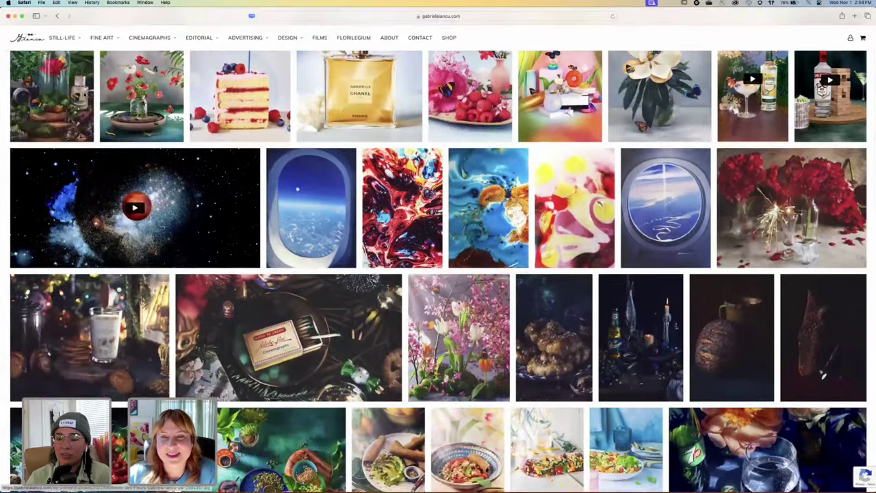
scroll(84, 96, "down", 3)
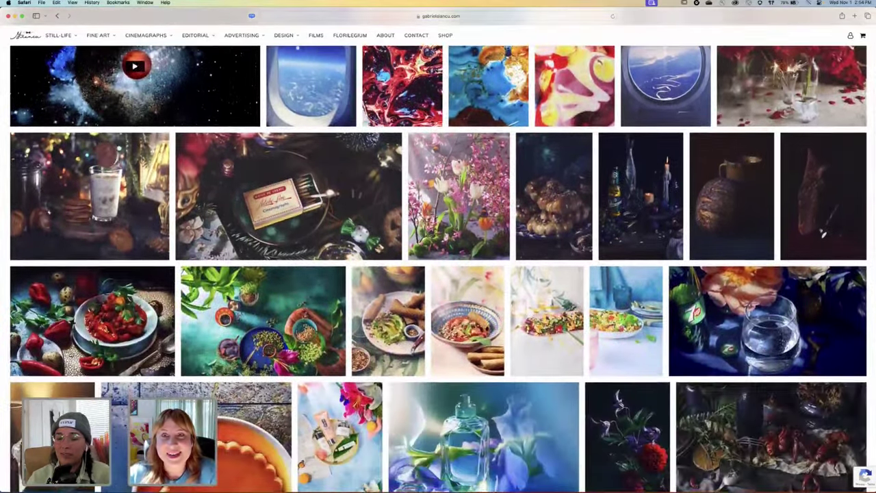
scroll(84, 95, "down", 2)
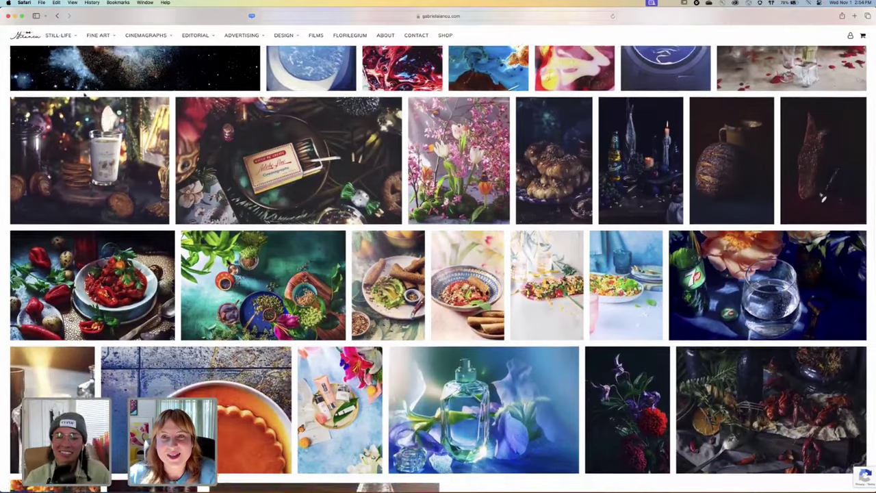
scroll(86, 109, "down", 2)
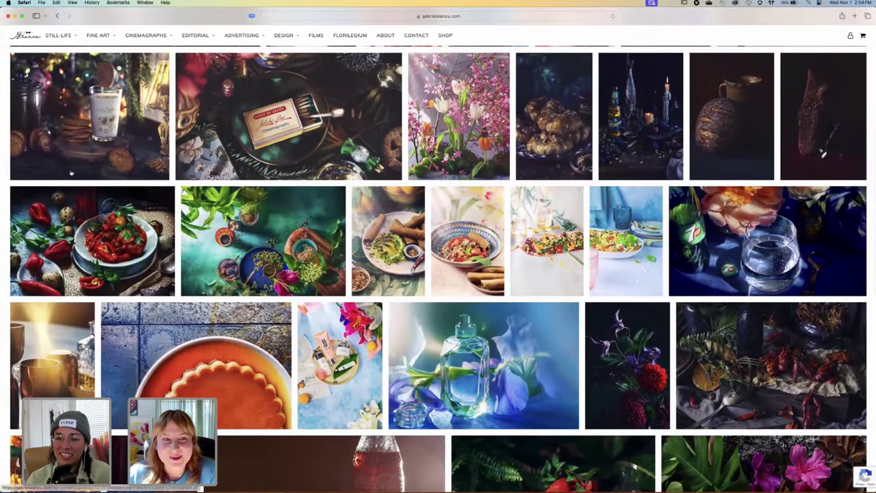
scroll(70, 173, "down", 5)
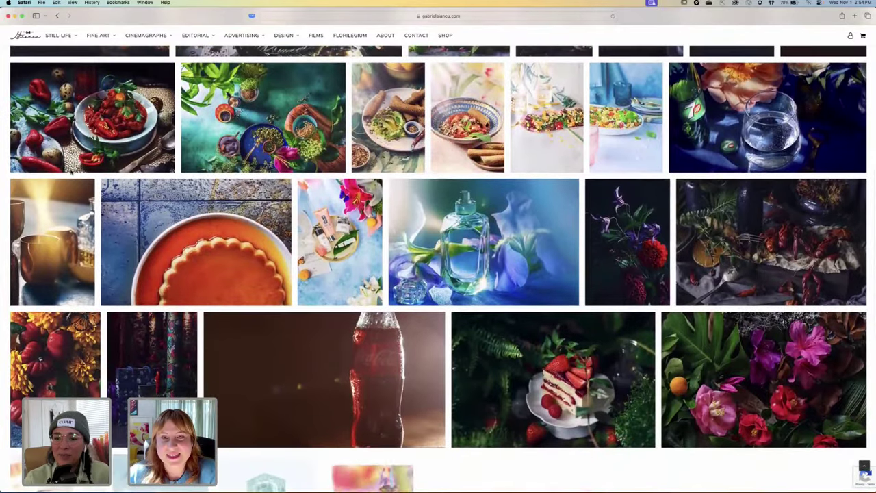
scroll(71, 173, "down", 2)
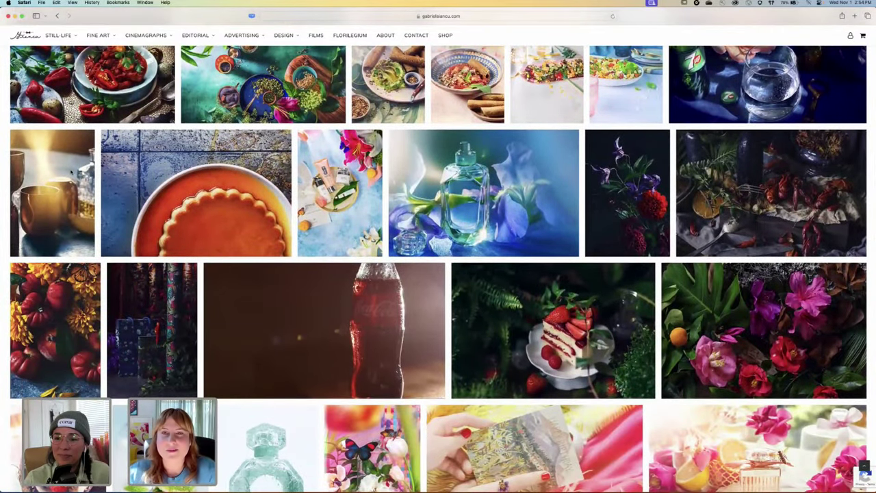
scroll(71, 173, "down", 5)
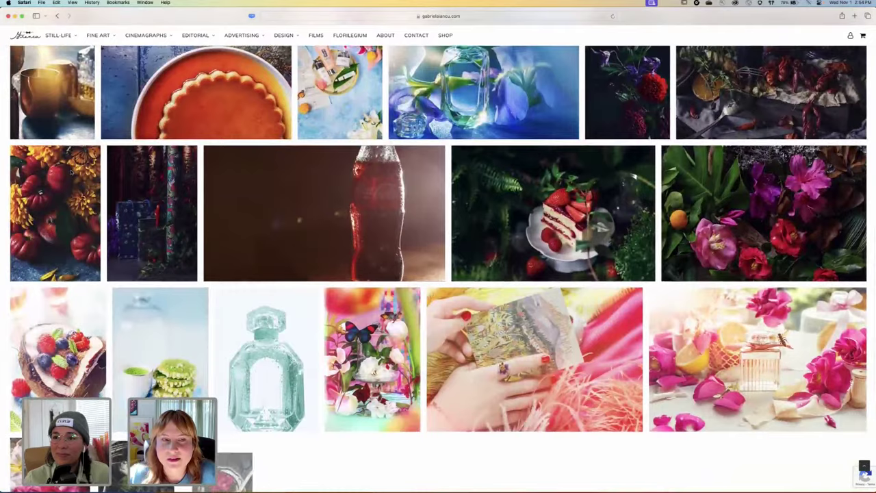
scroll(71, 173, "down", 1)
scroll(71, 173, "down", 4)
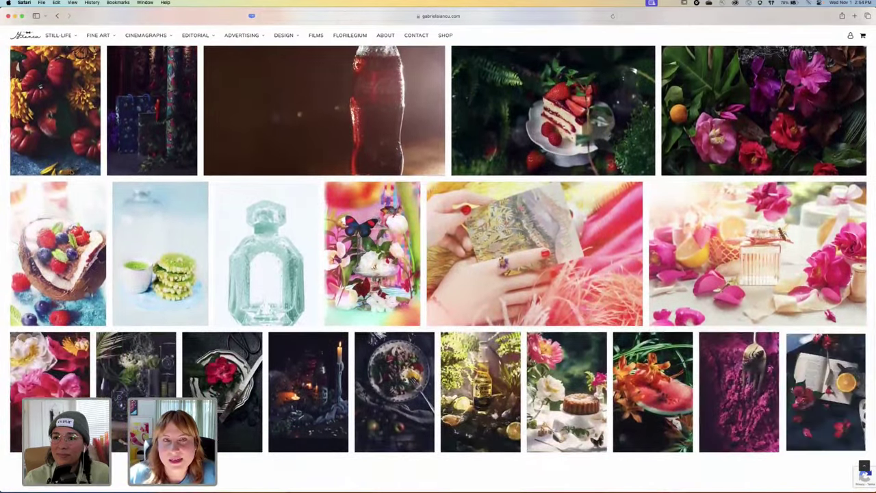
scroll(437, 267, "down", 2)
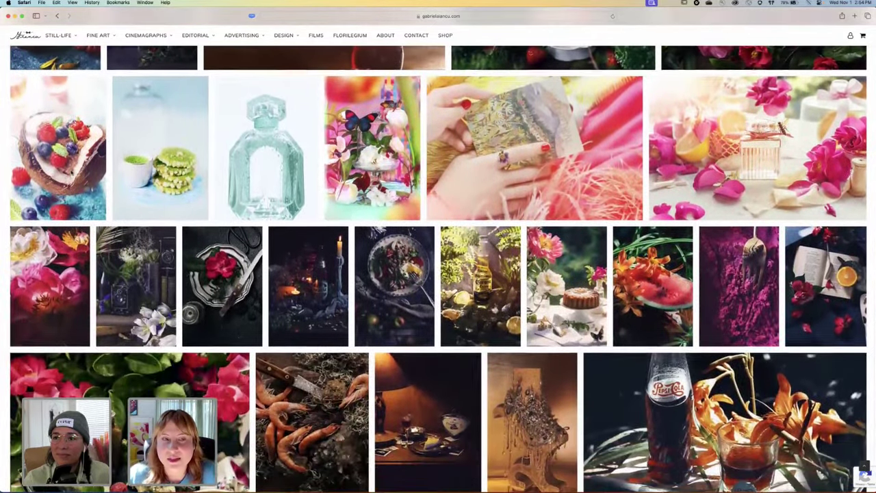
scroll(438, 266, "down", 1)
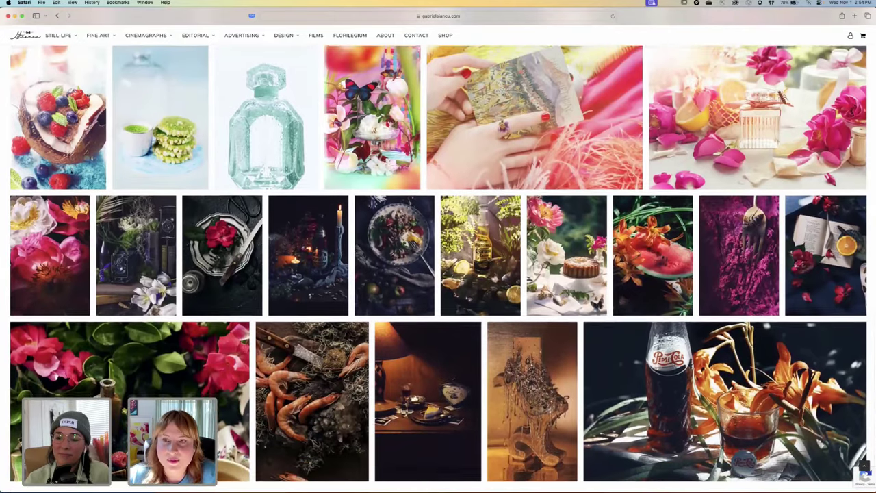
scroll(438, 267, "down", 1)
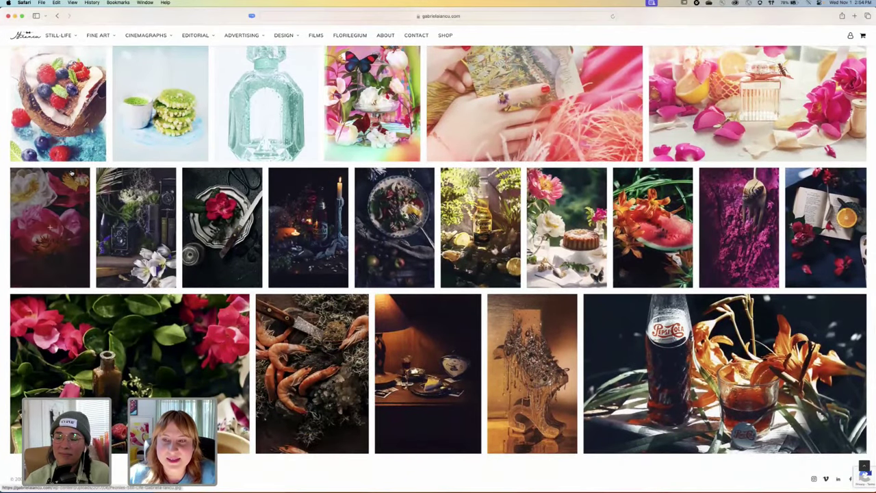
scroll(71, 173, "up", 5)
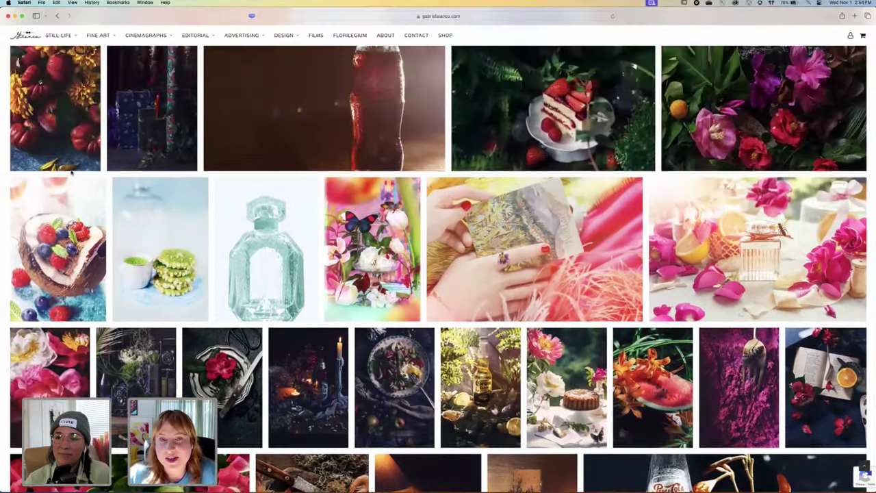
scroll(72, 174, "up", 6)
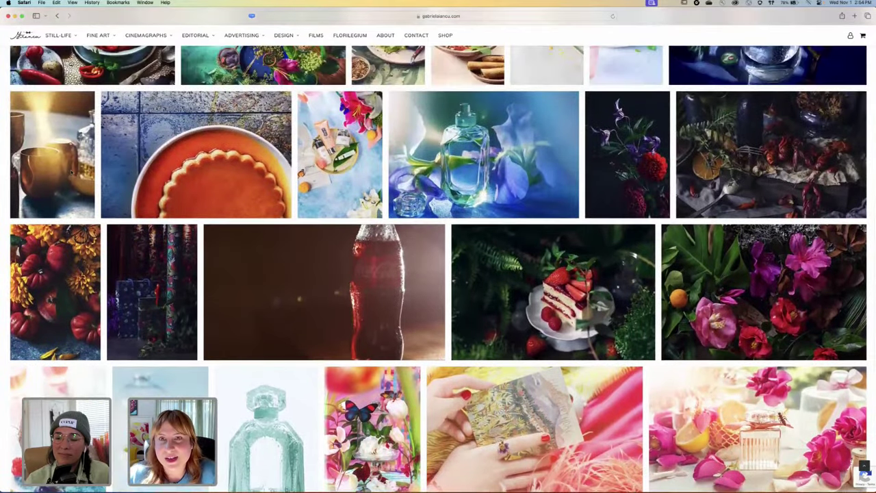
scroll(71, 173, "up", 3)
scroll(438, 267, "up", 6)
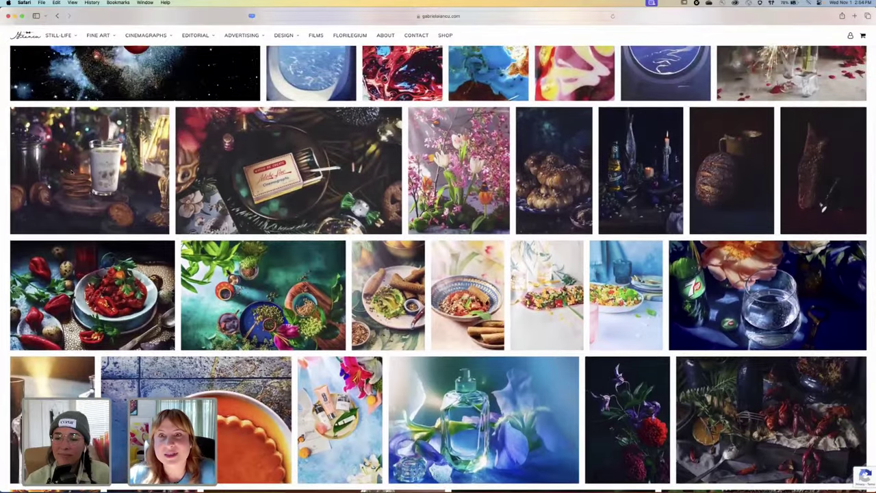
scroll(72, 173, "up", 1)
scroll(71, 173, "up", 3)
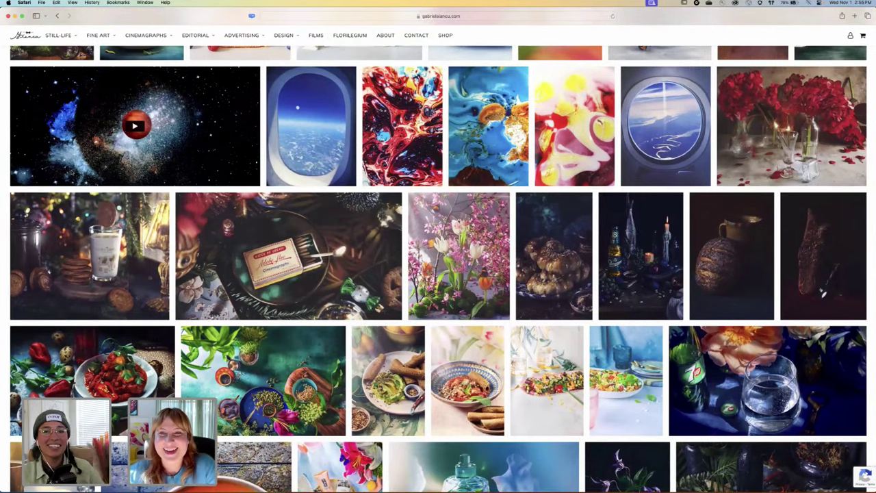
scroll(438, 267, "up", 1)
scroll(438, 267, "up", 5)
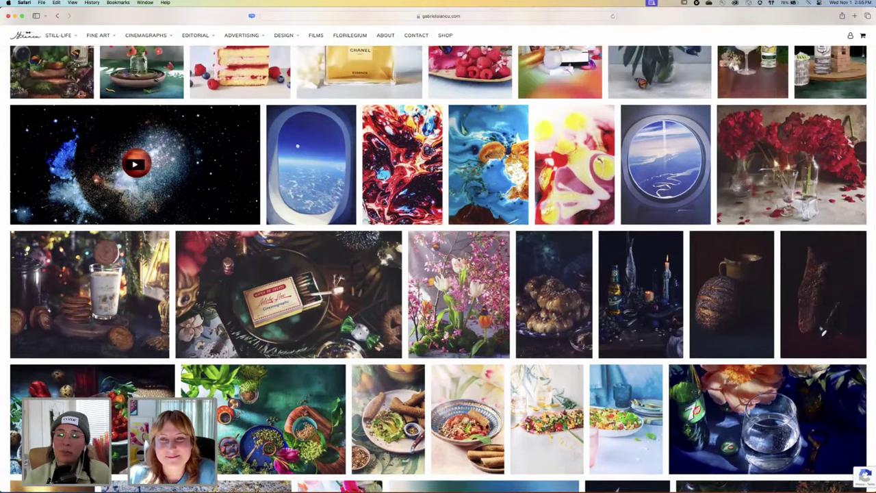
scroll(437, 267, "up", 2)
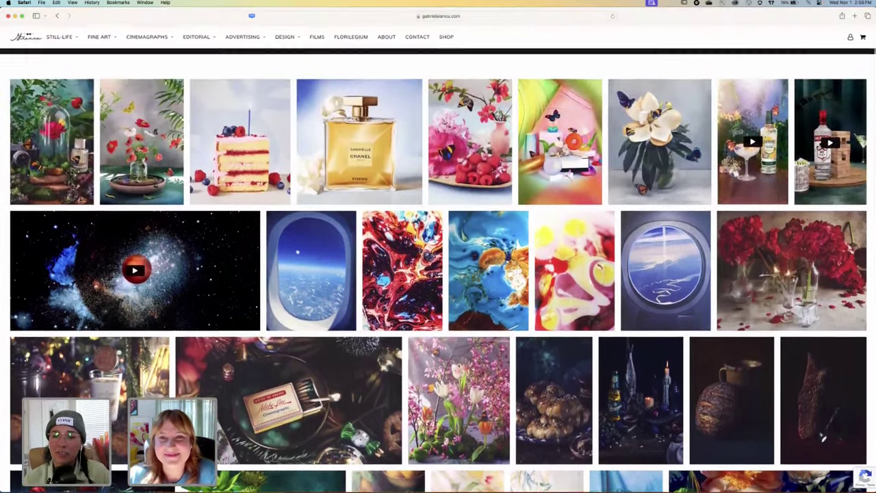